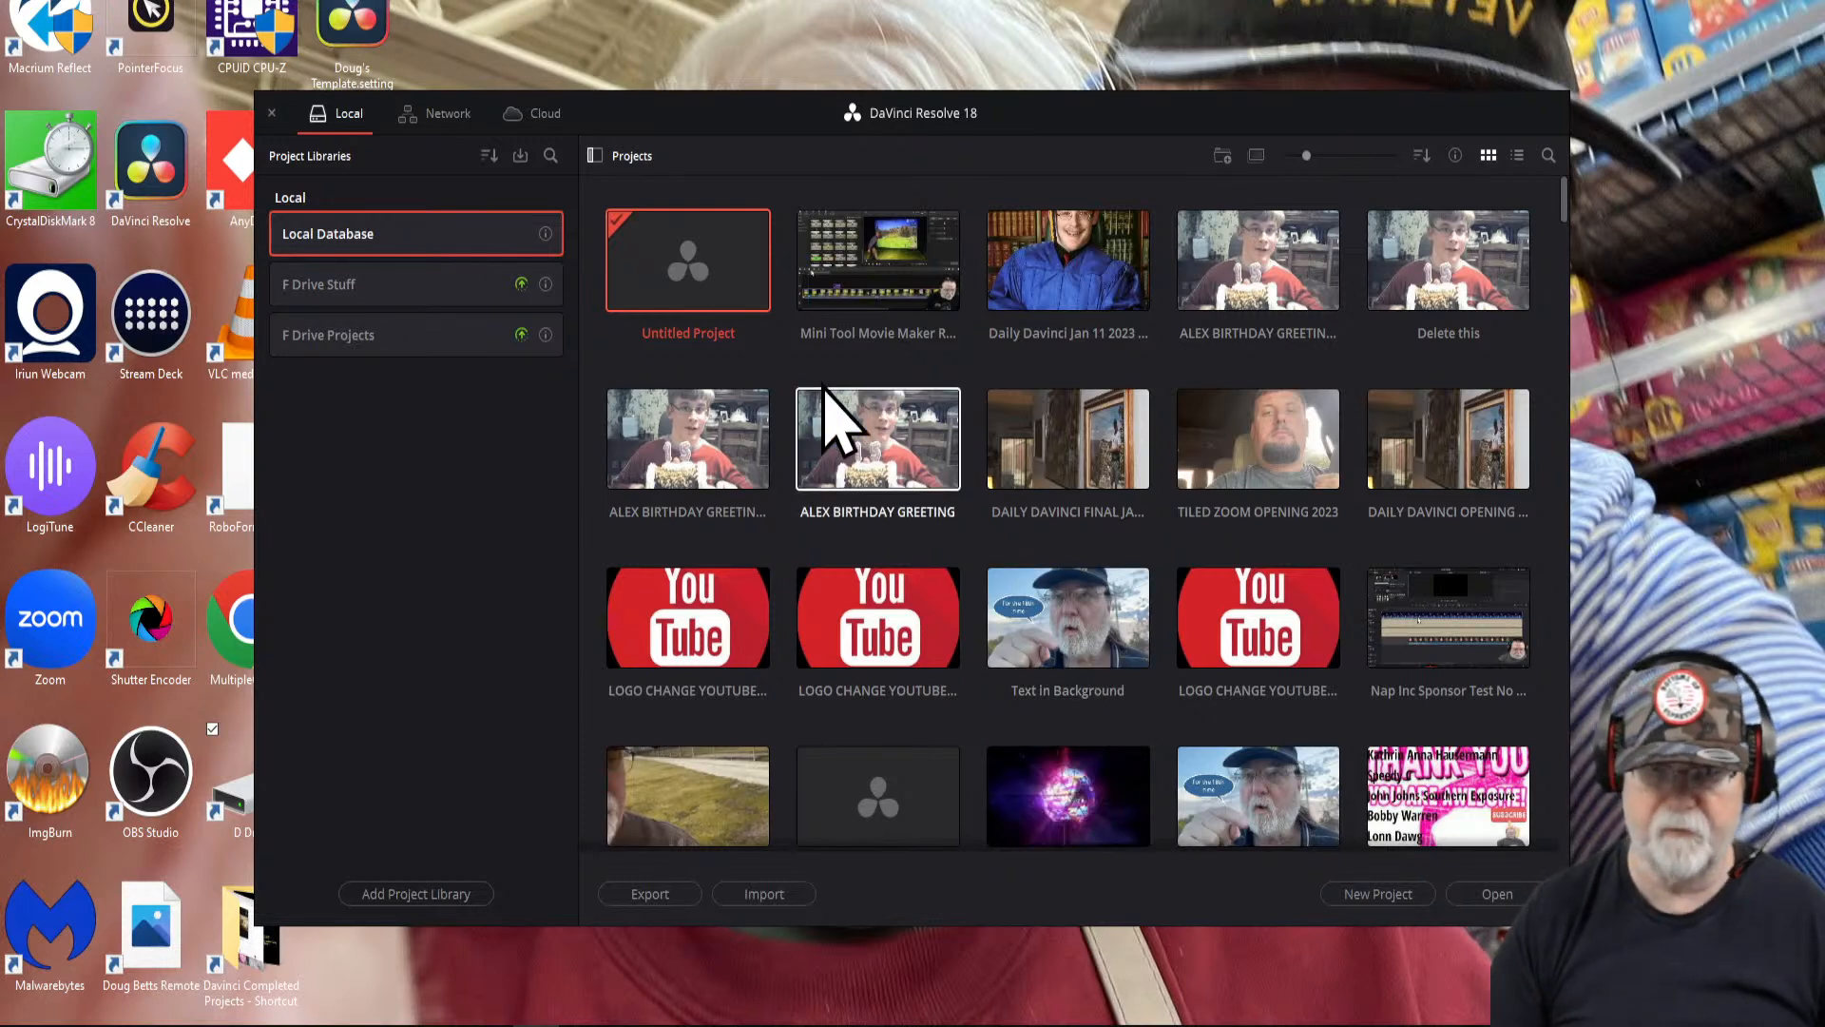
- Create a new untitled project and import the image 16c-6324-1-1616785725.jpg from the Downloads folder into the media pool
double_click(708, 276)
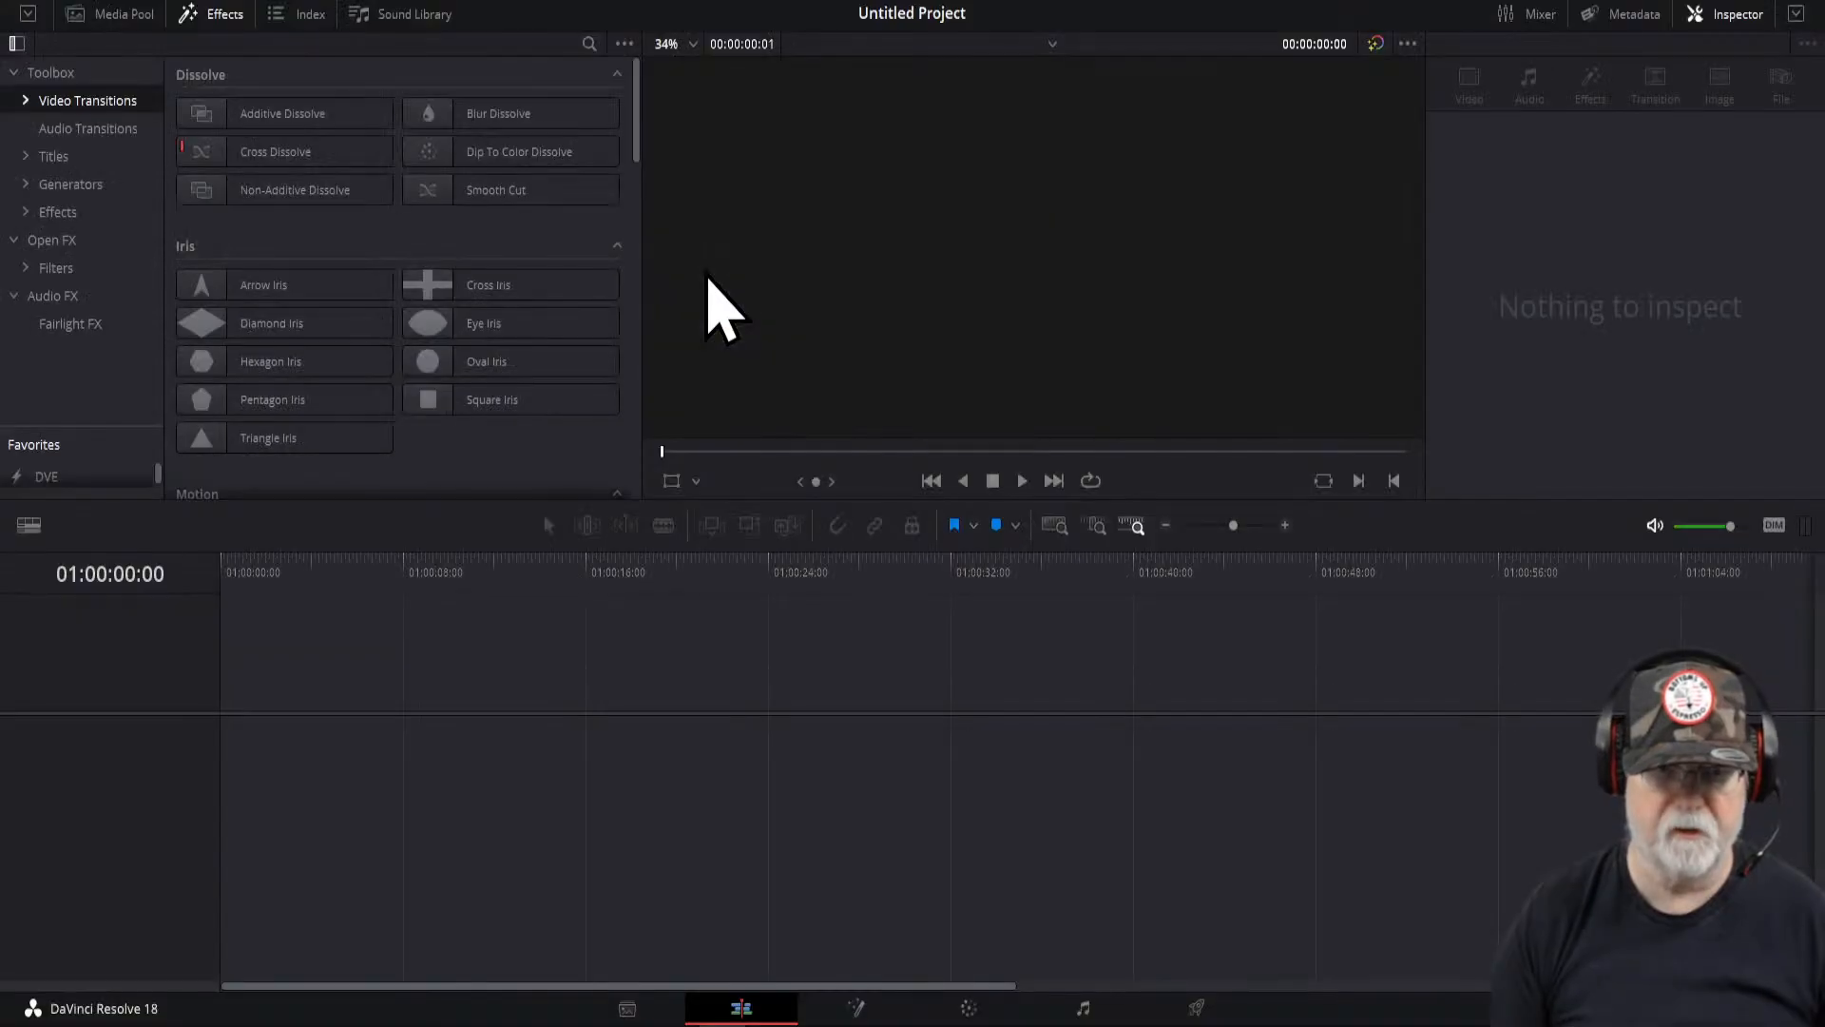
click(112, 15)
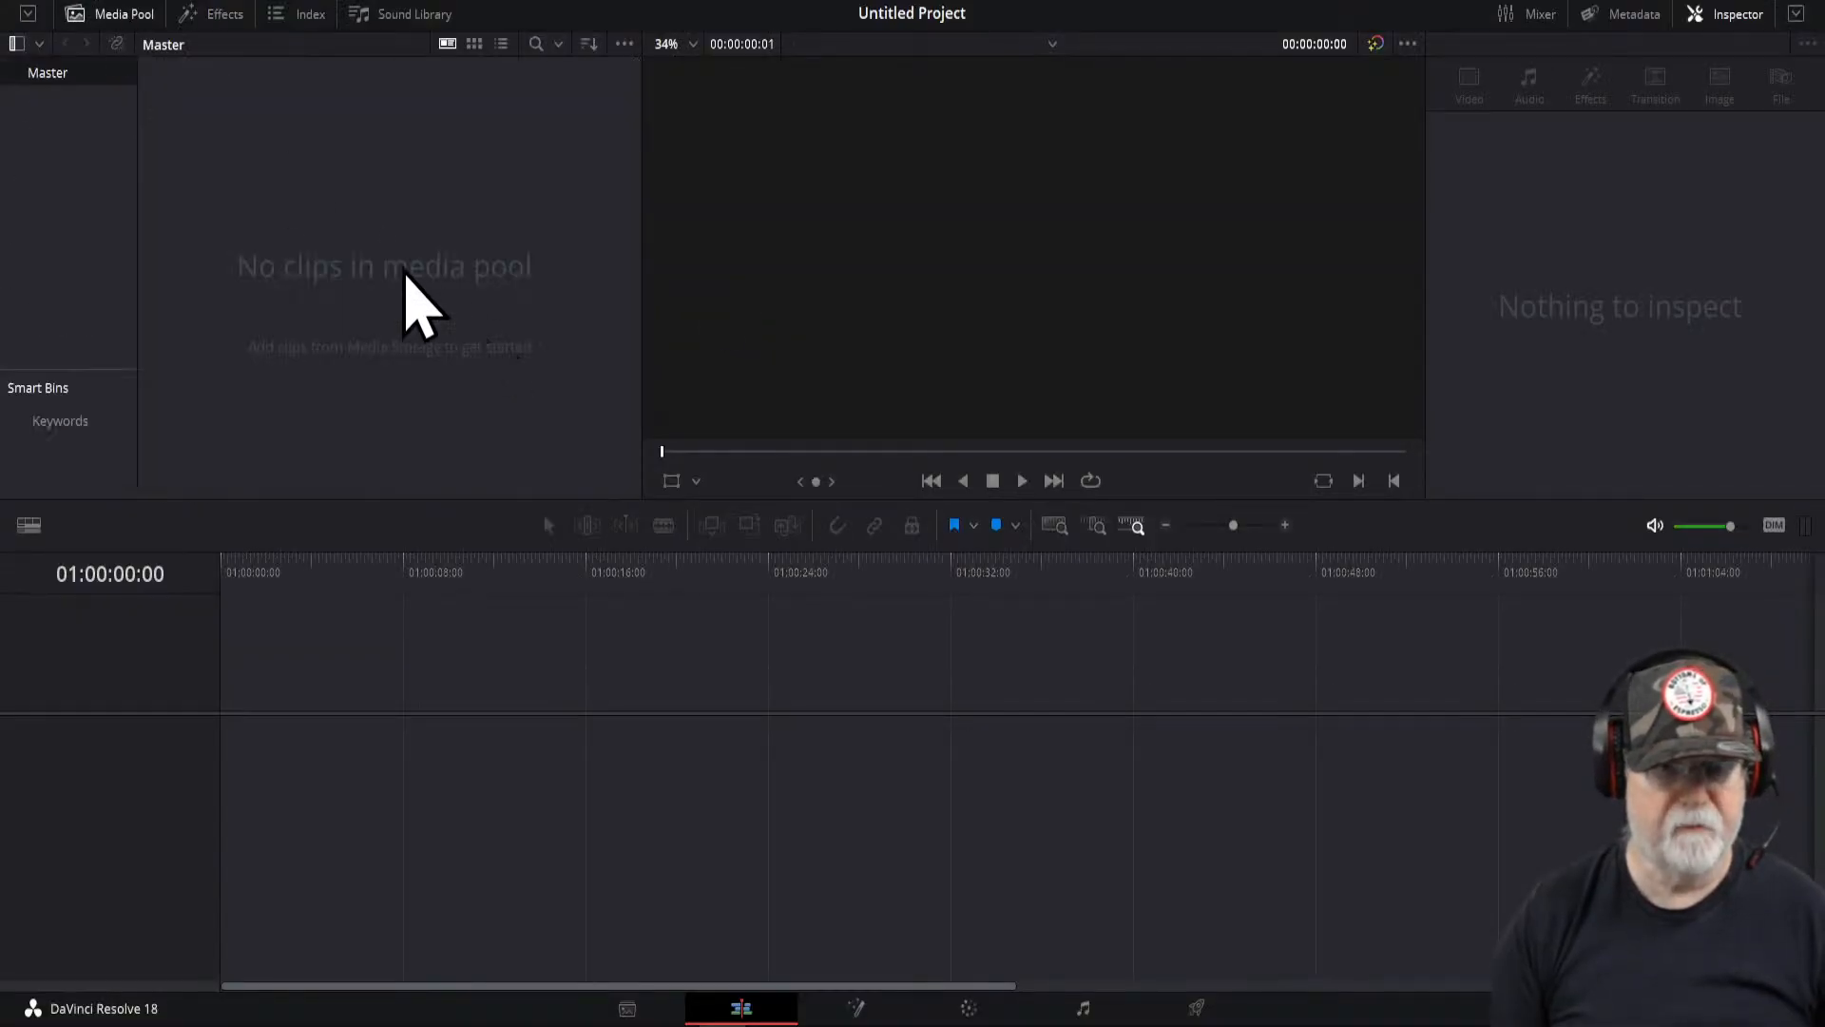
right_click(259, 197)
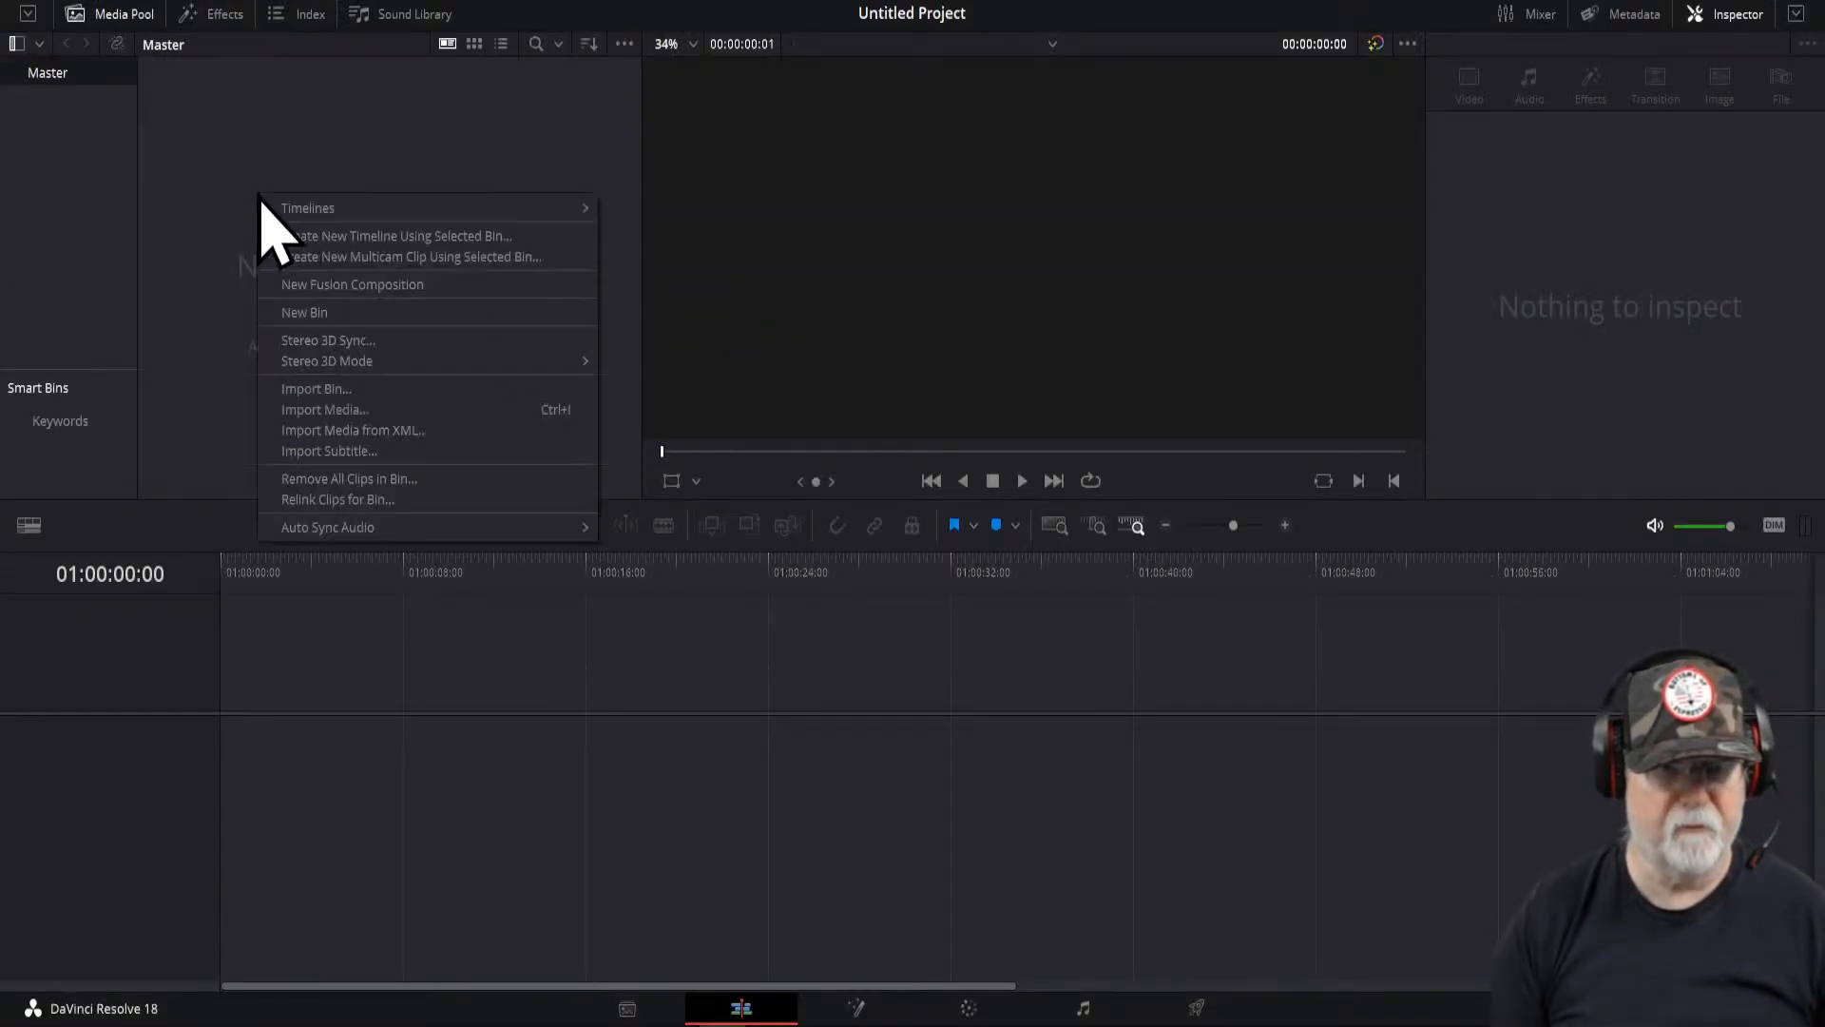
click(338, 421)
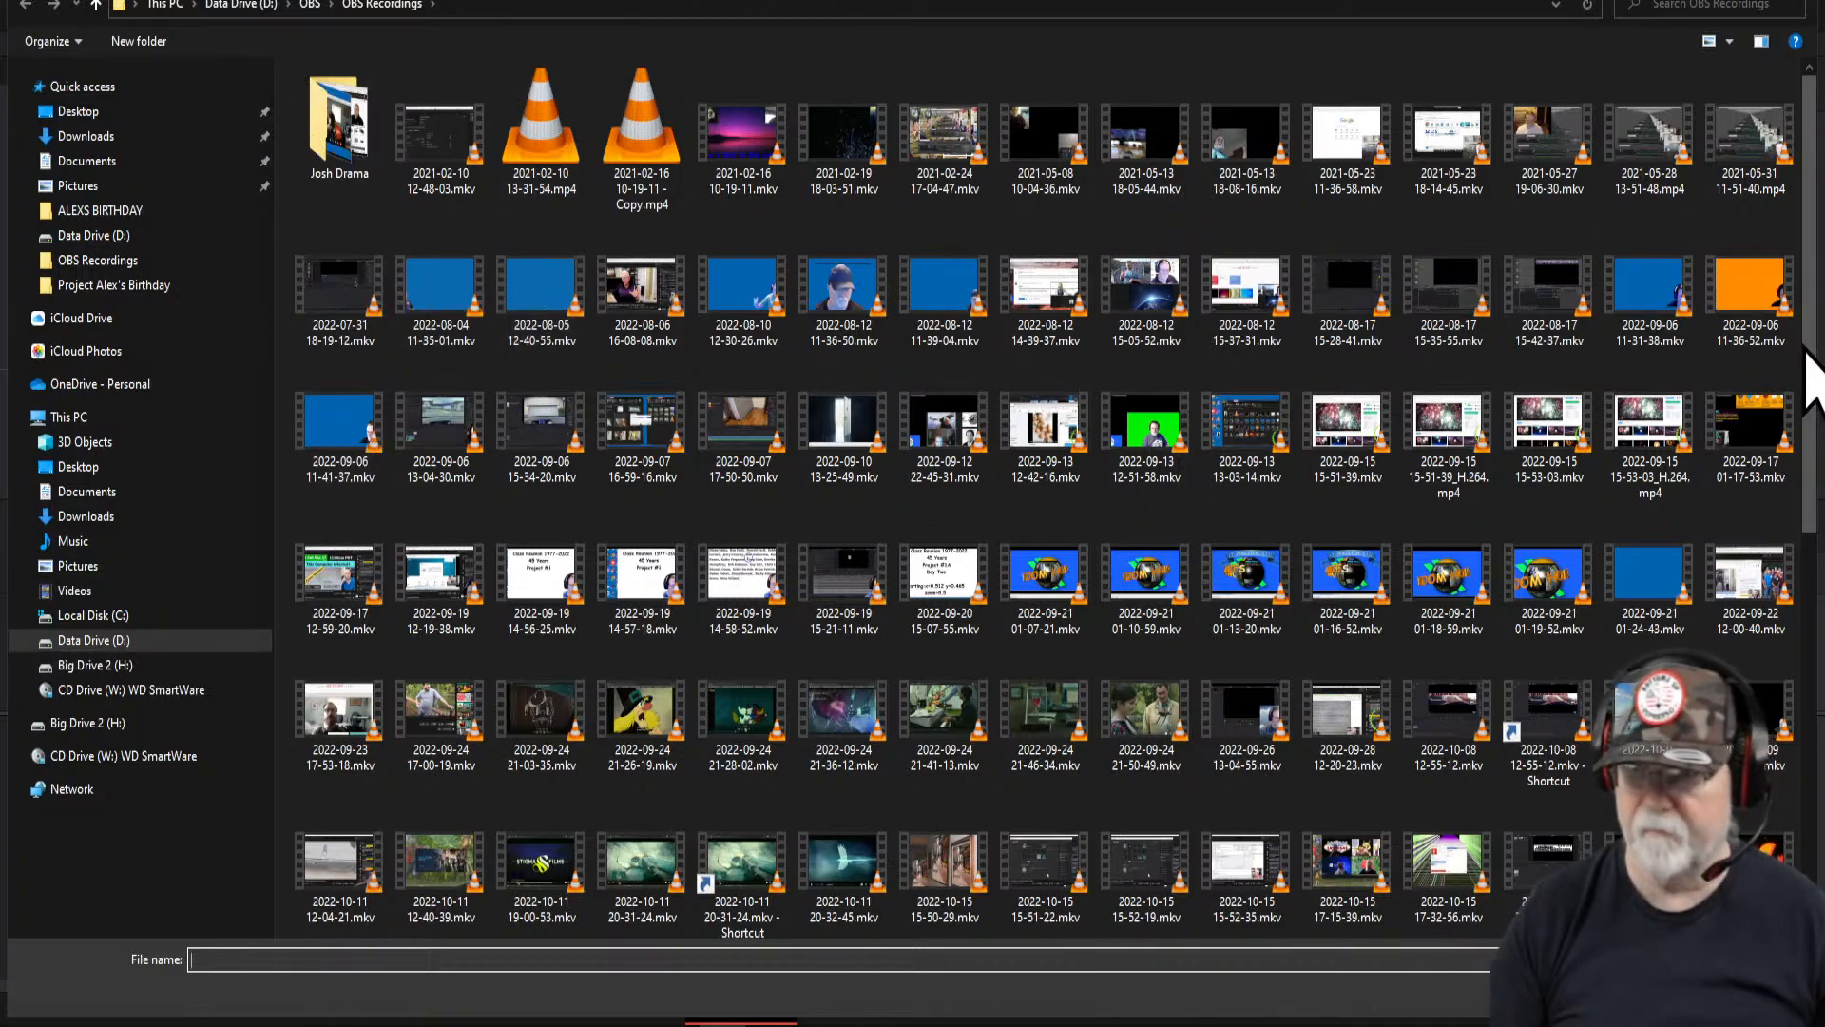
drag(1811, 352, 1806, 803)
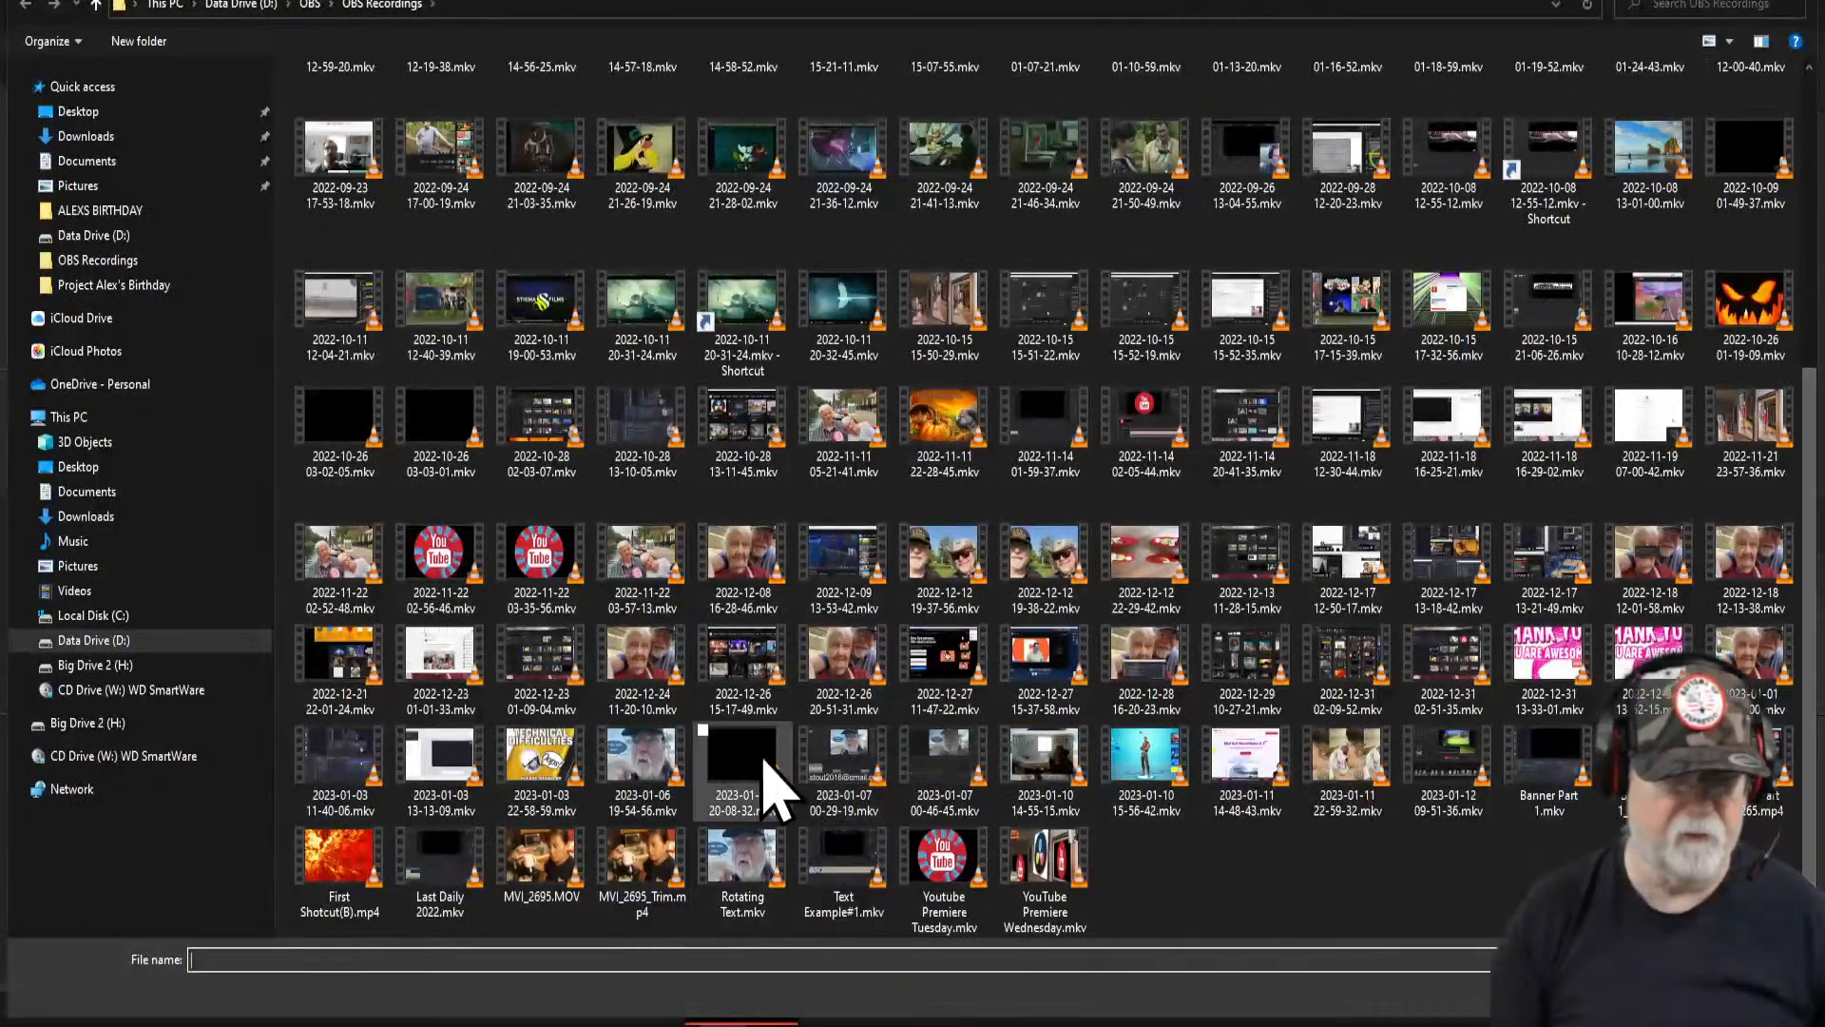
click(109, 642)
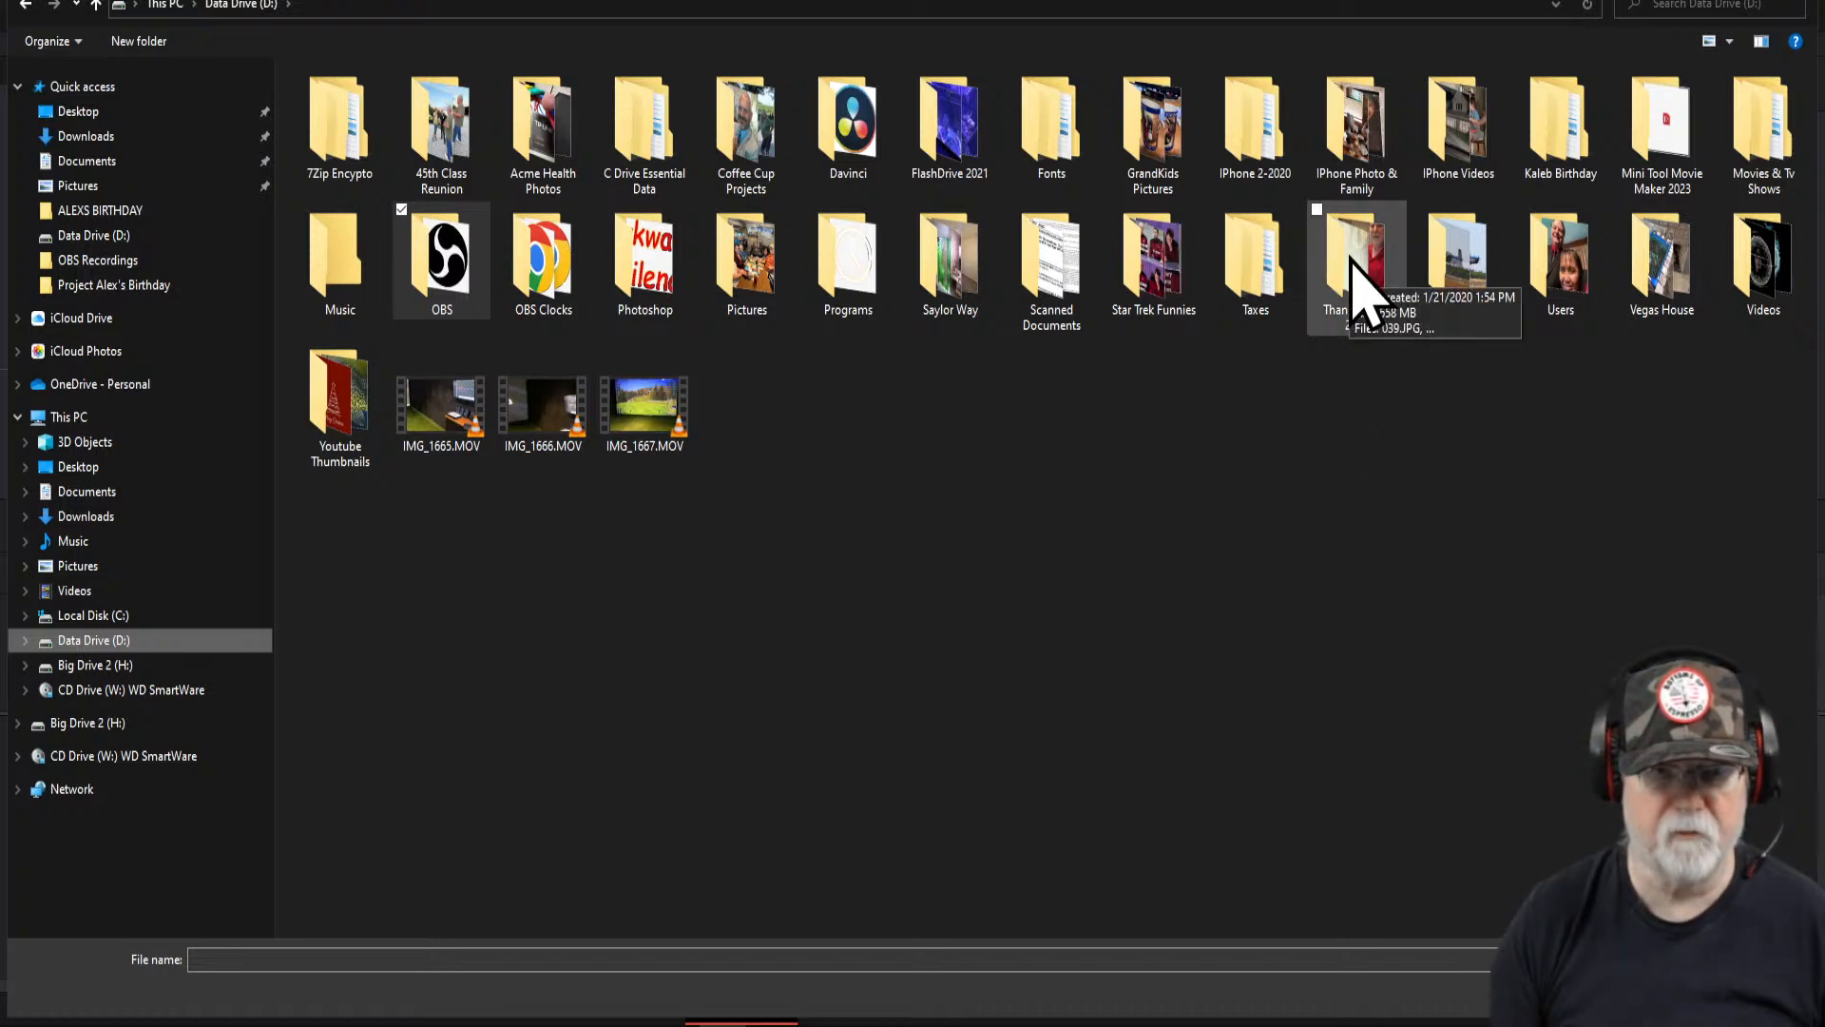
double_click(663, 159)
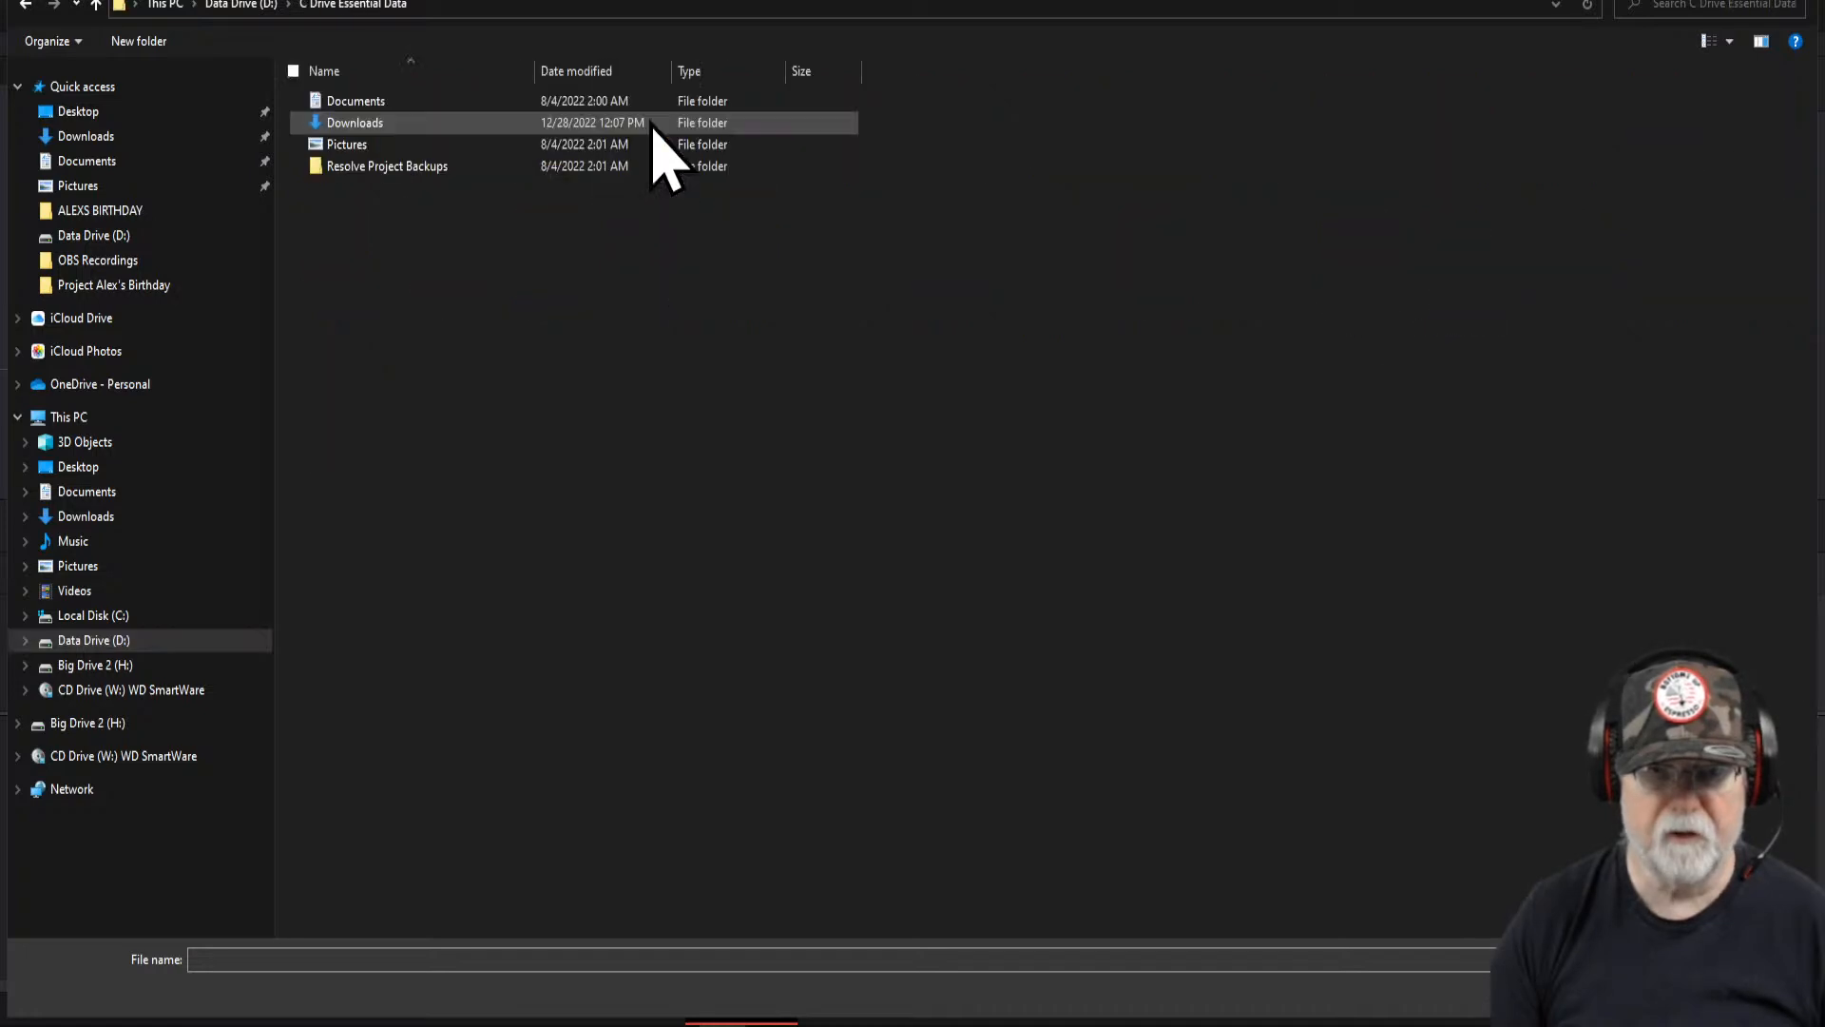
double_click(344, 126)
scroll(1485, 418, down, 3)
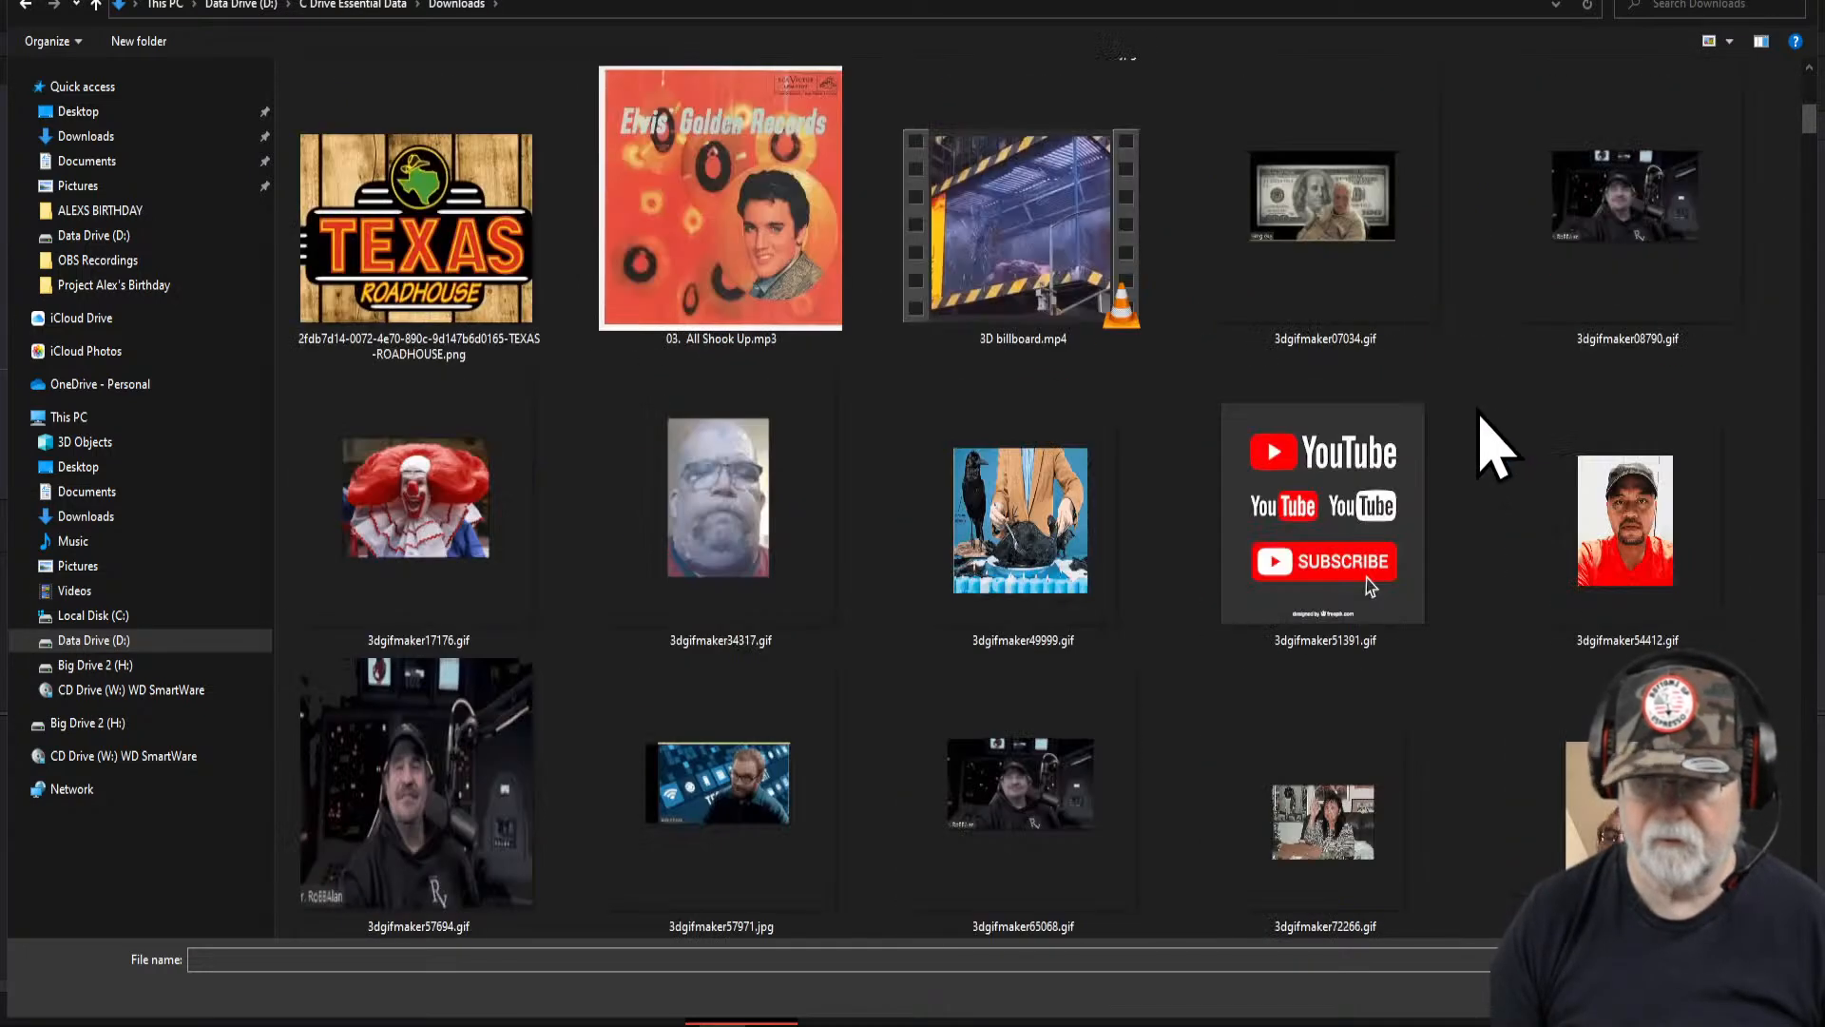
scroll(1479, 407, down, 3)
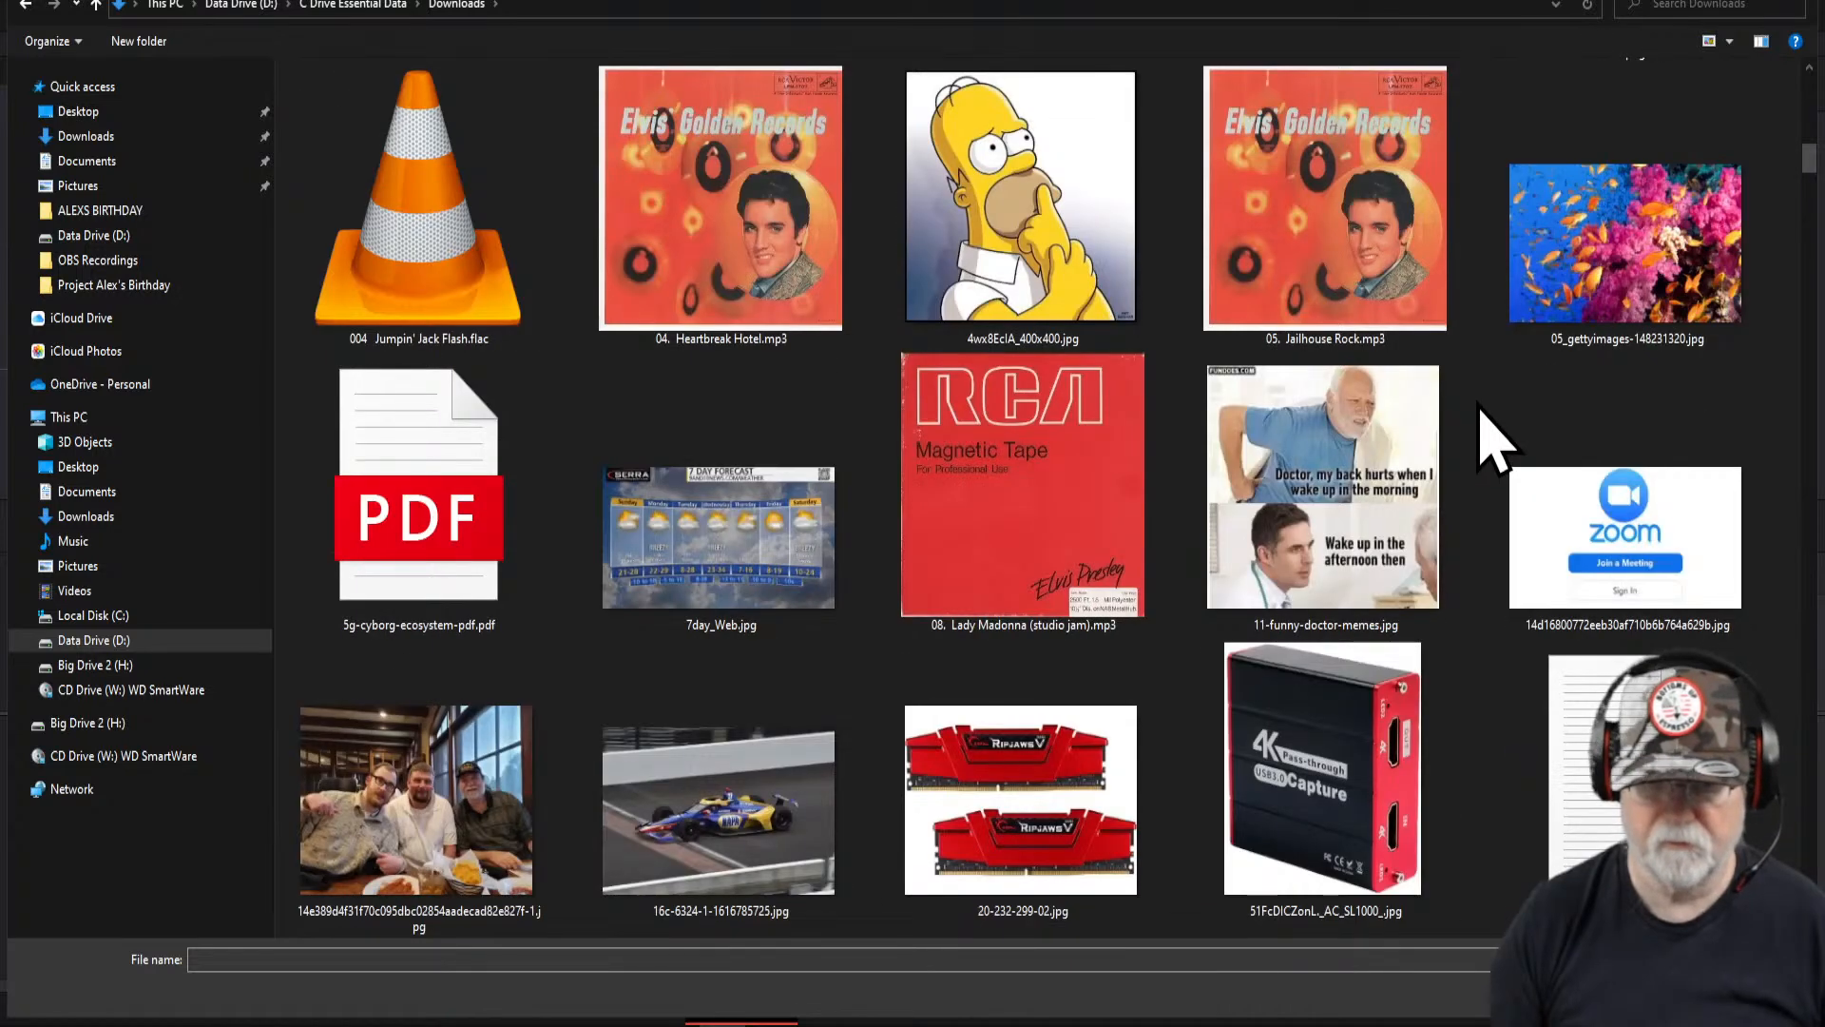
scroll(1493, 438, down, 1)
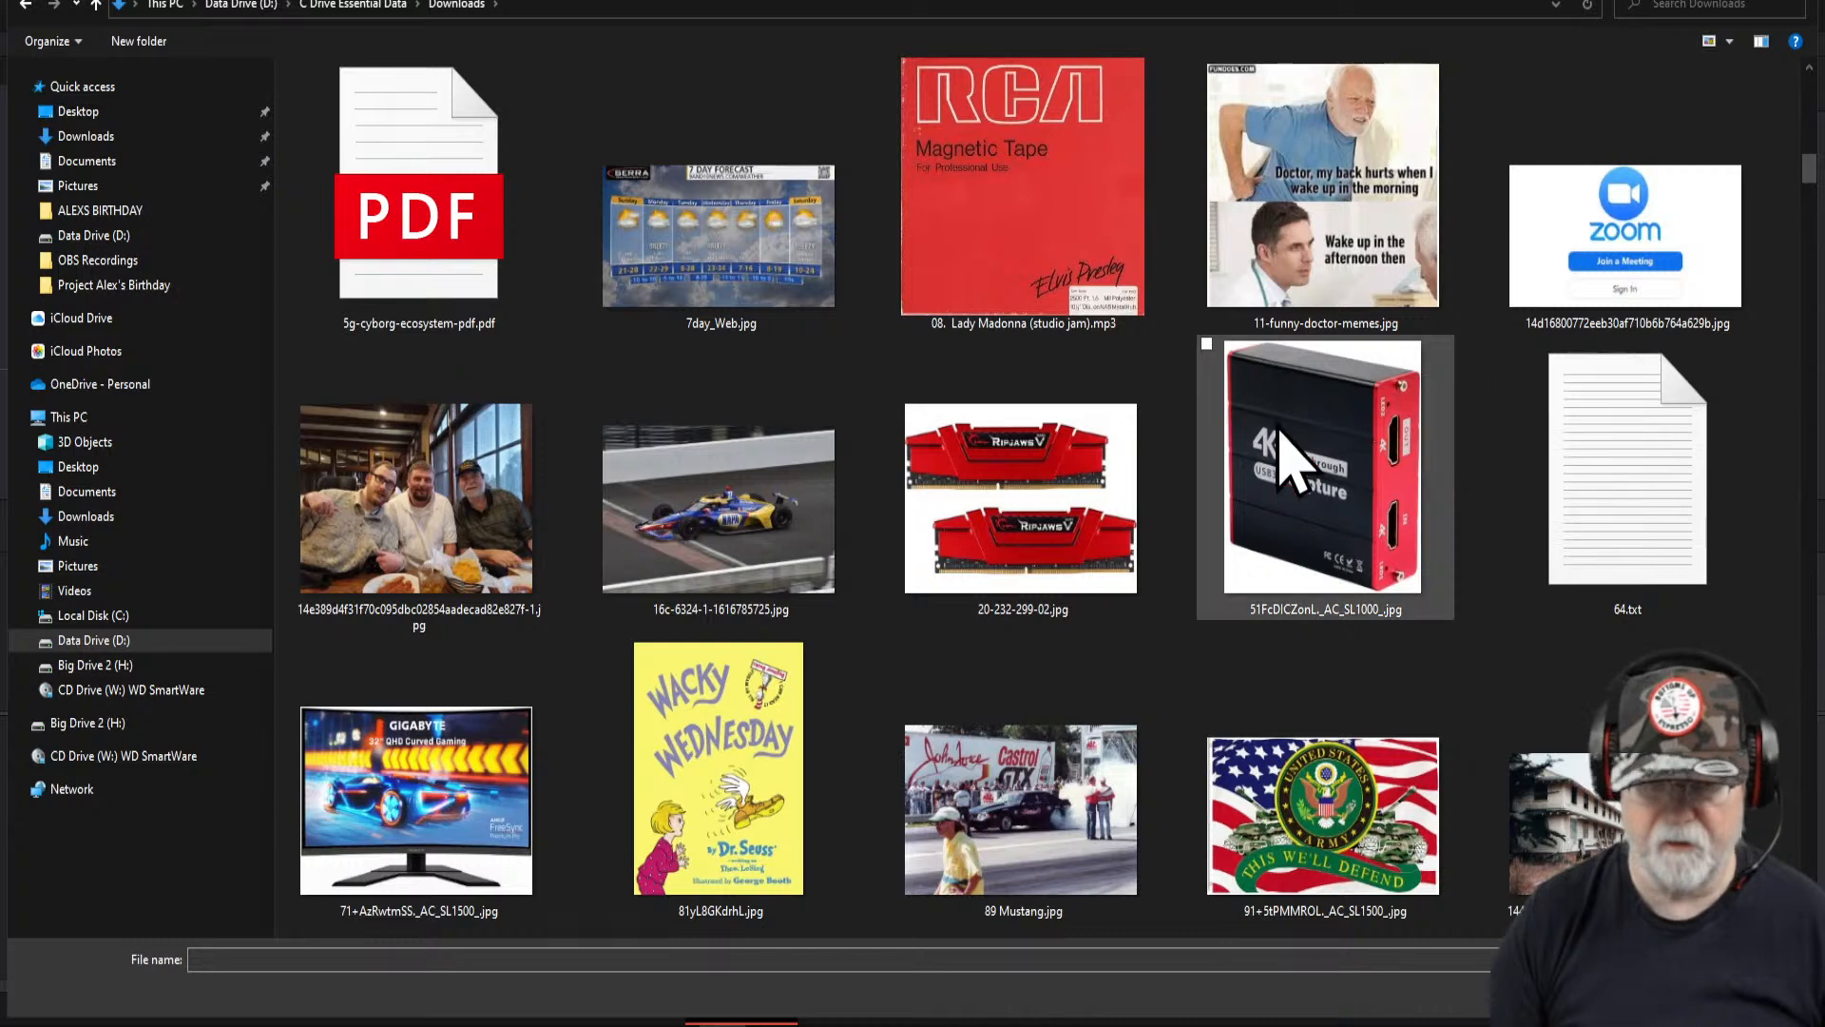
click(774, 537)
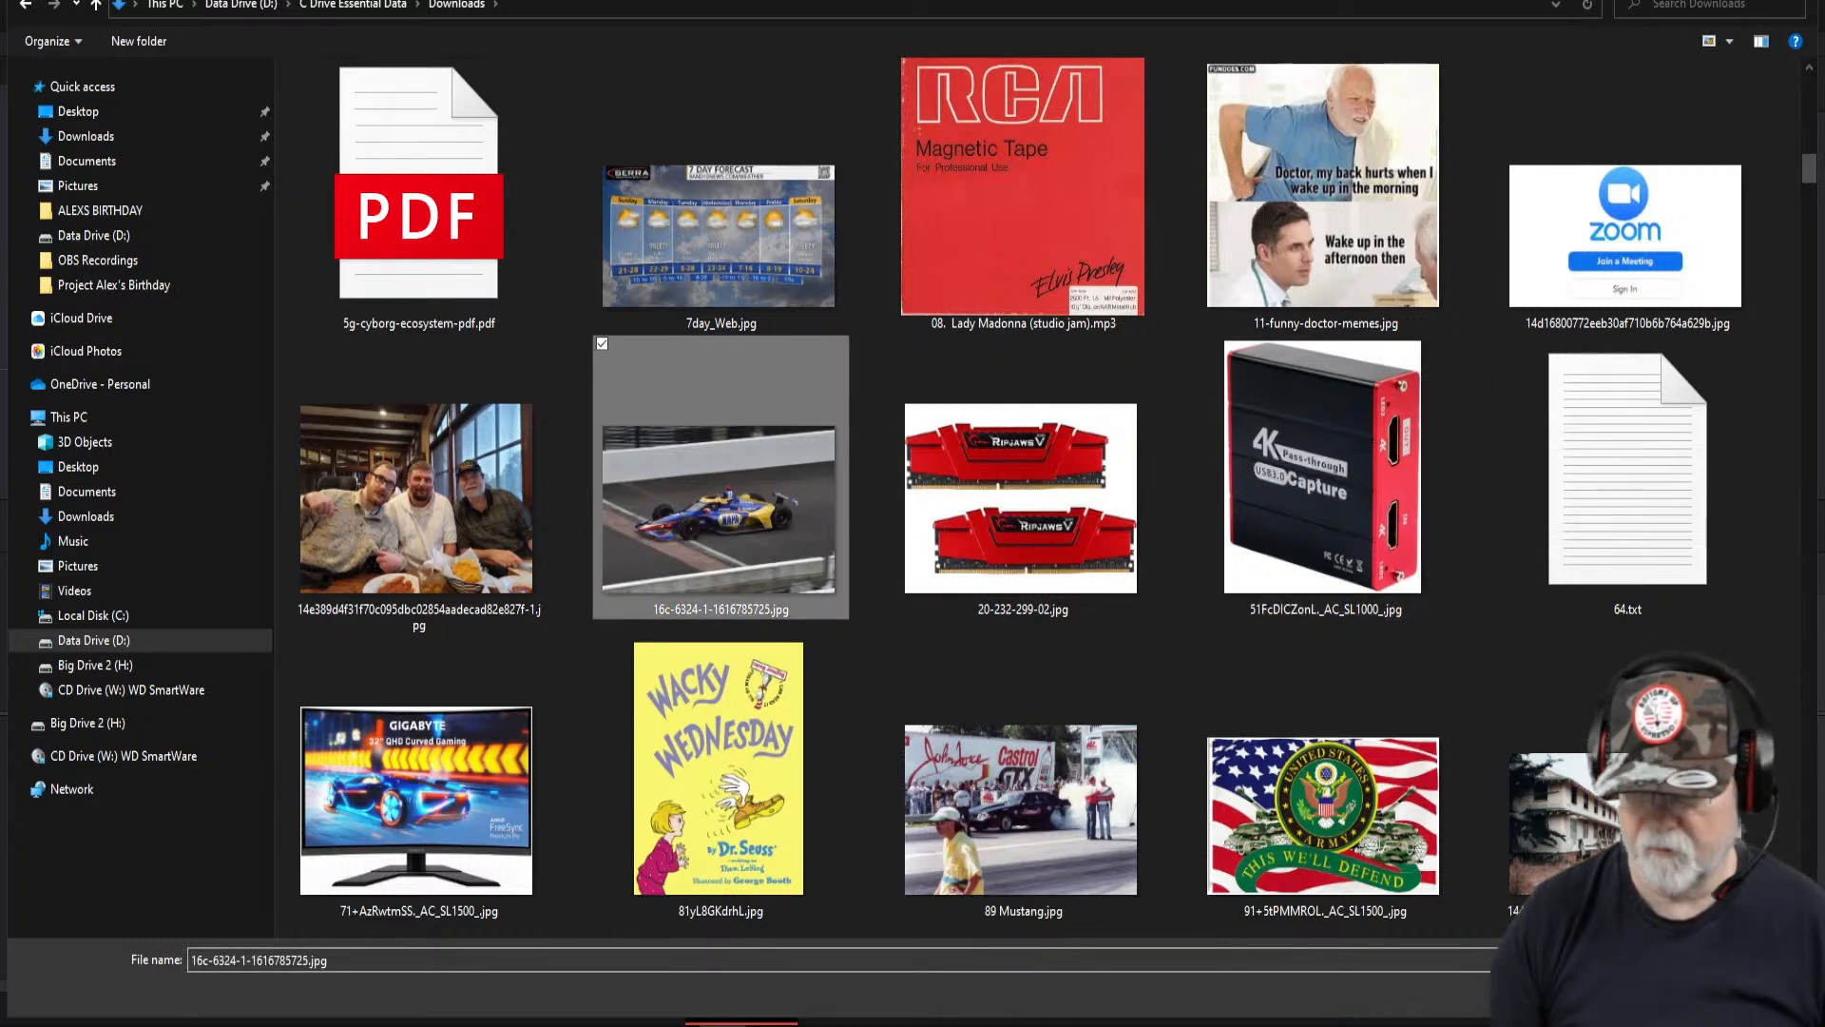
click(1666, 994)
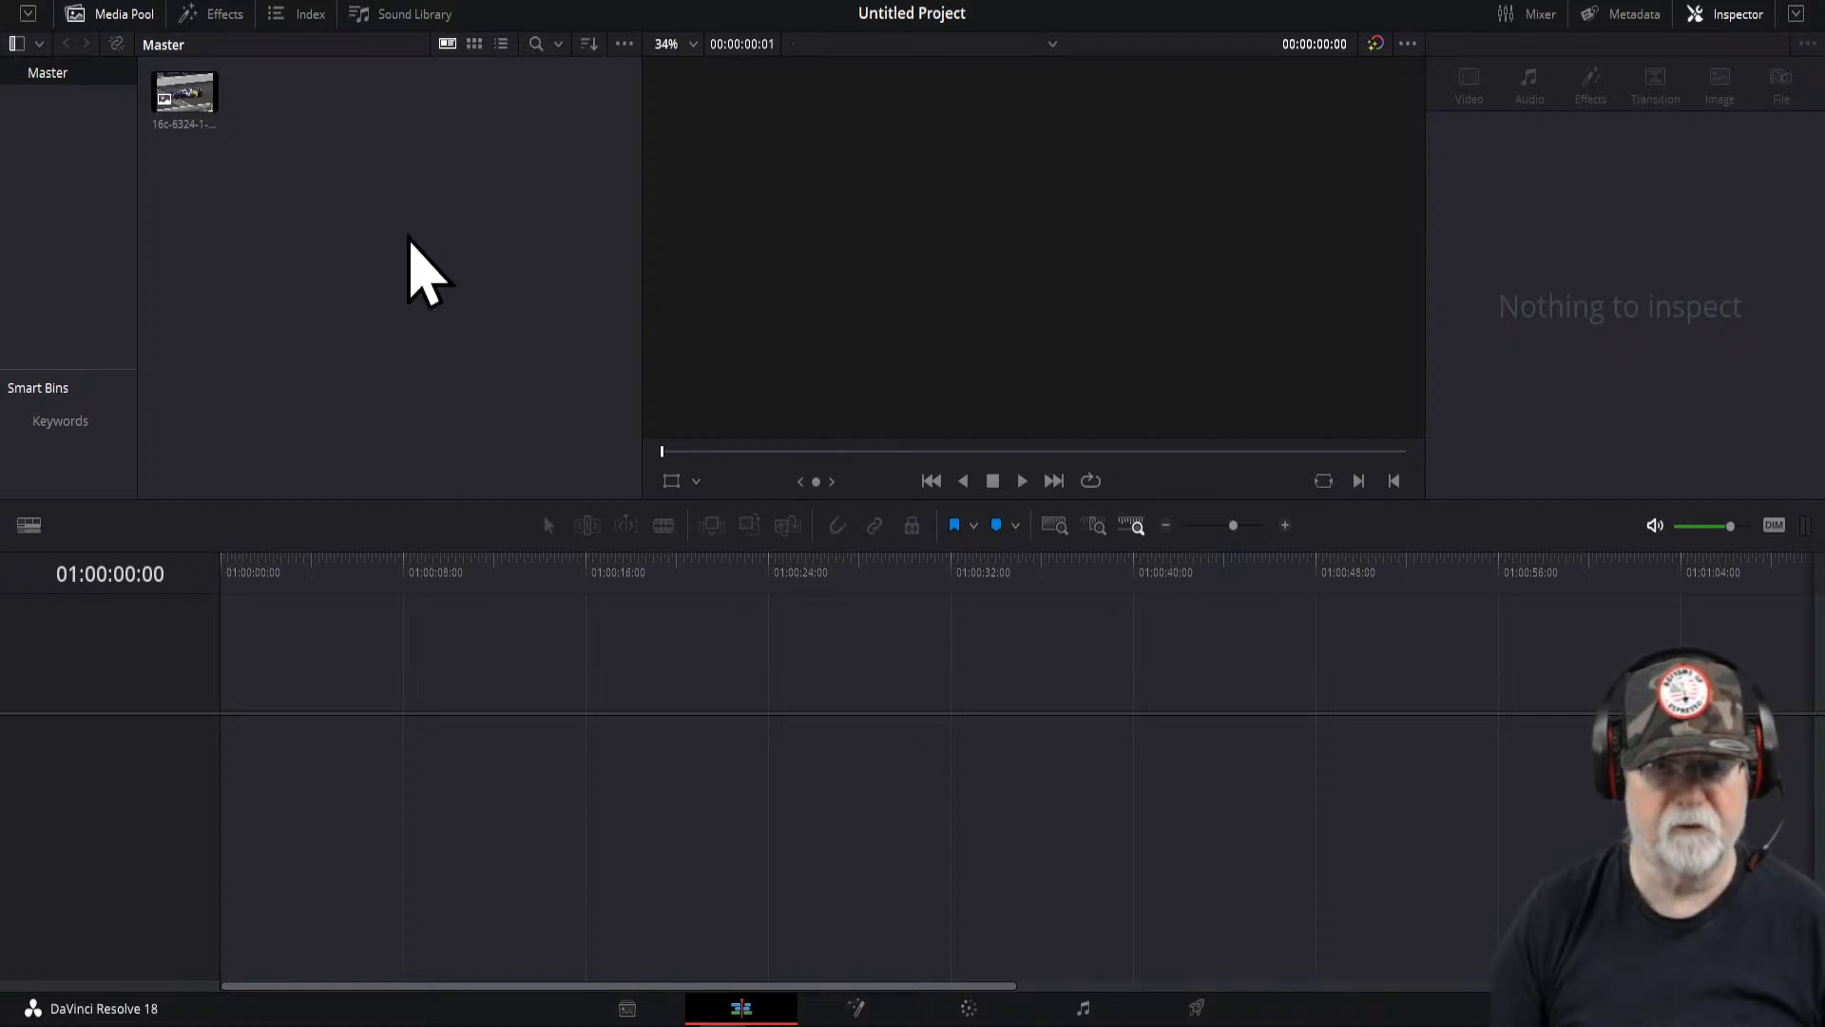
- Place the image on a new timeline and set the timeline resolution to 1280 x 720 HD 720P
drag(204, 111, 297, 766)
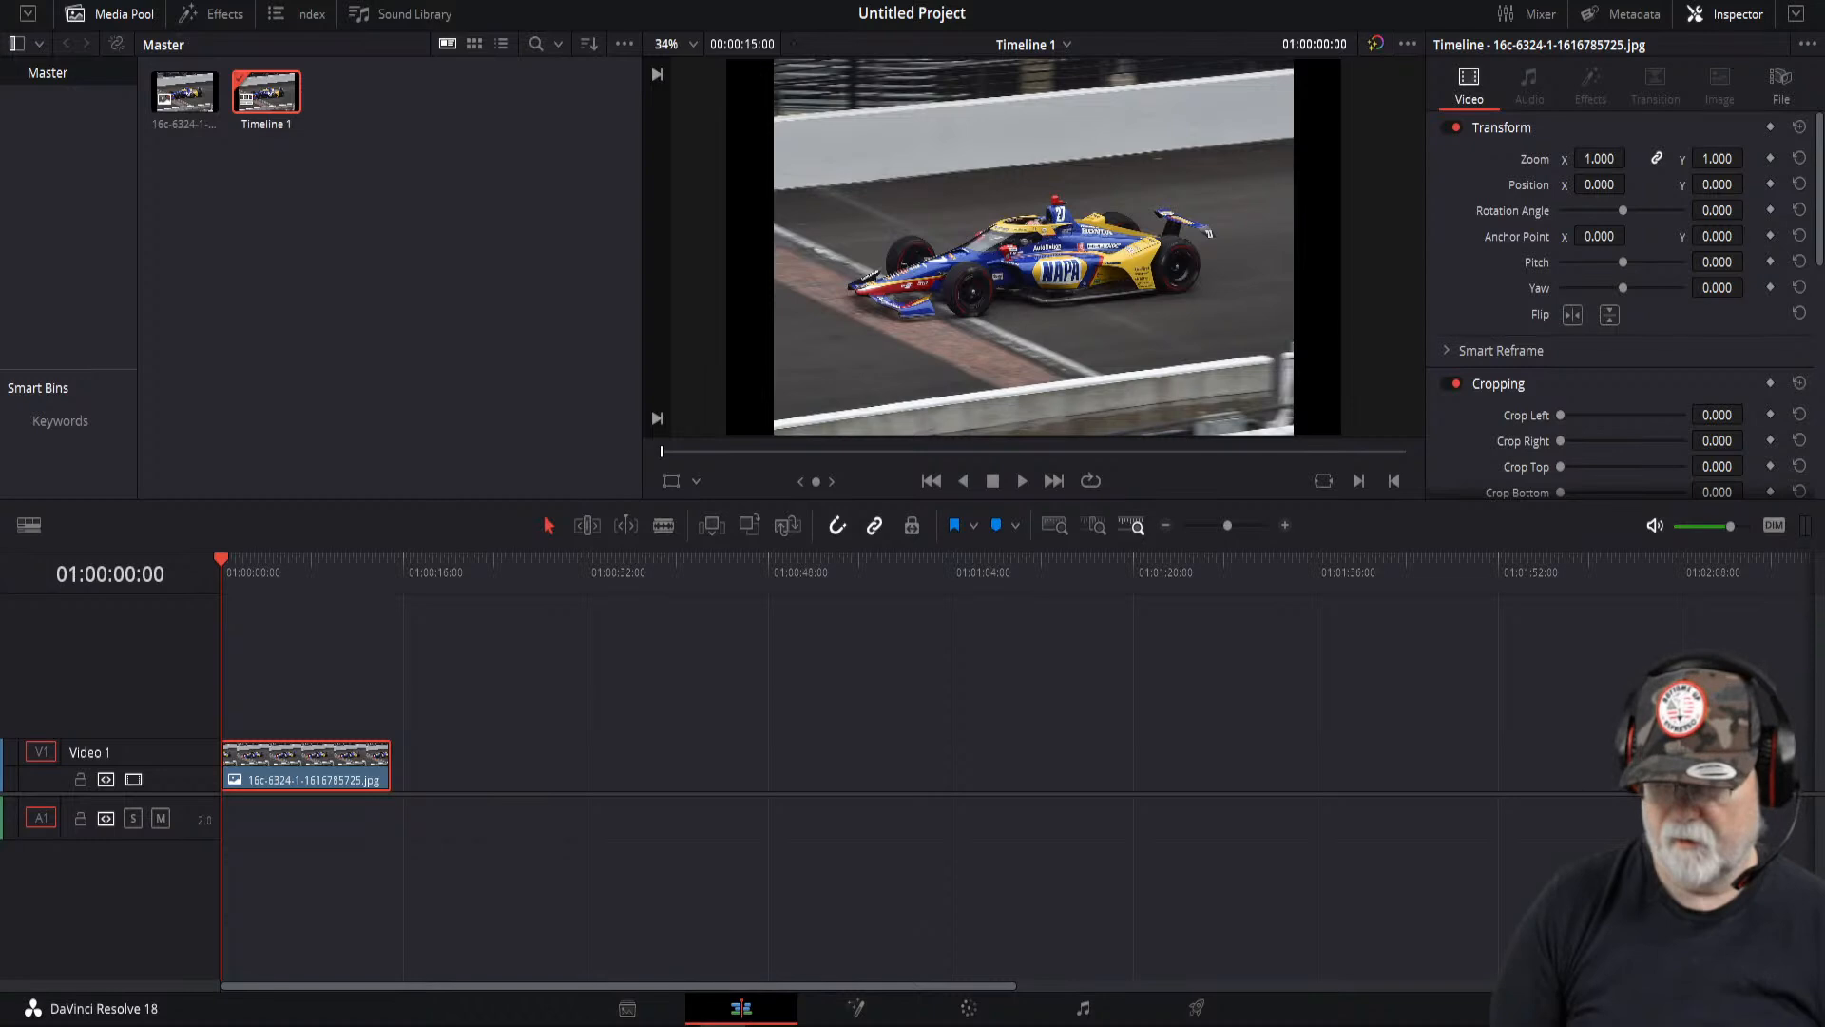
key(shift+9)
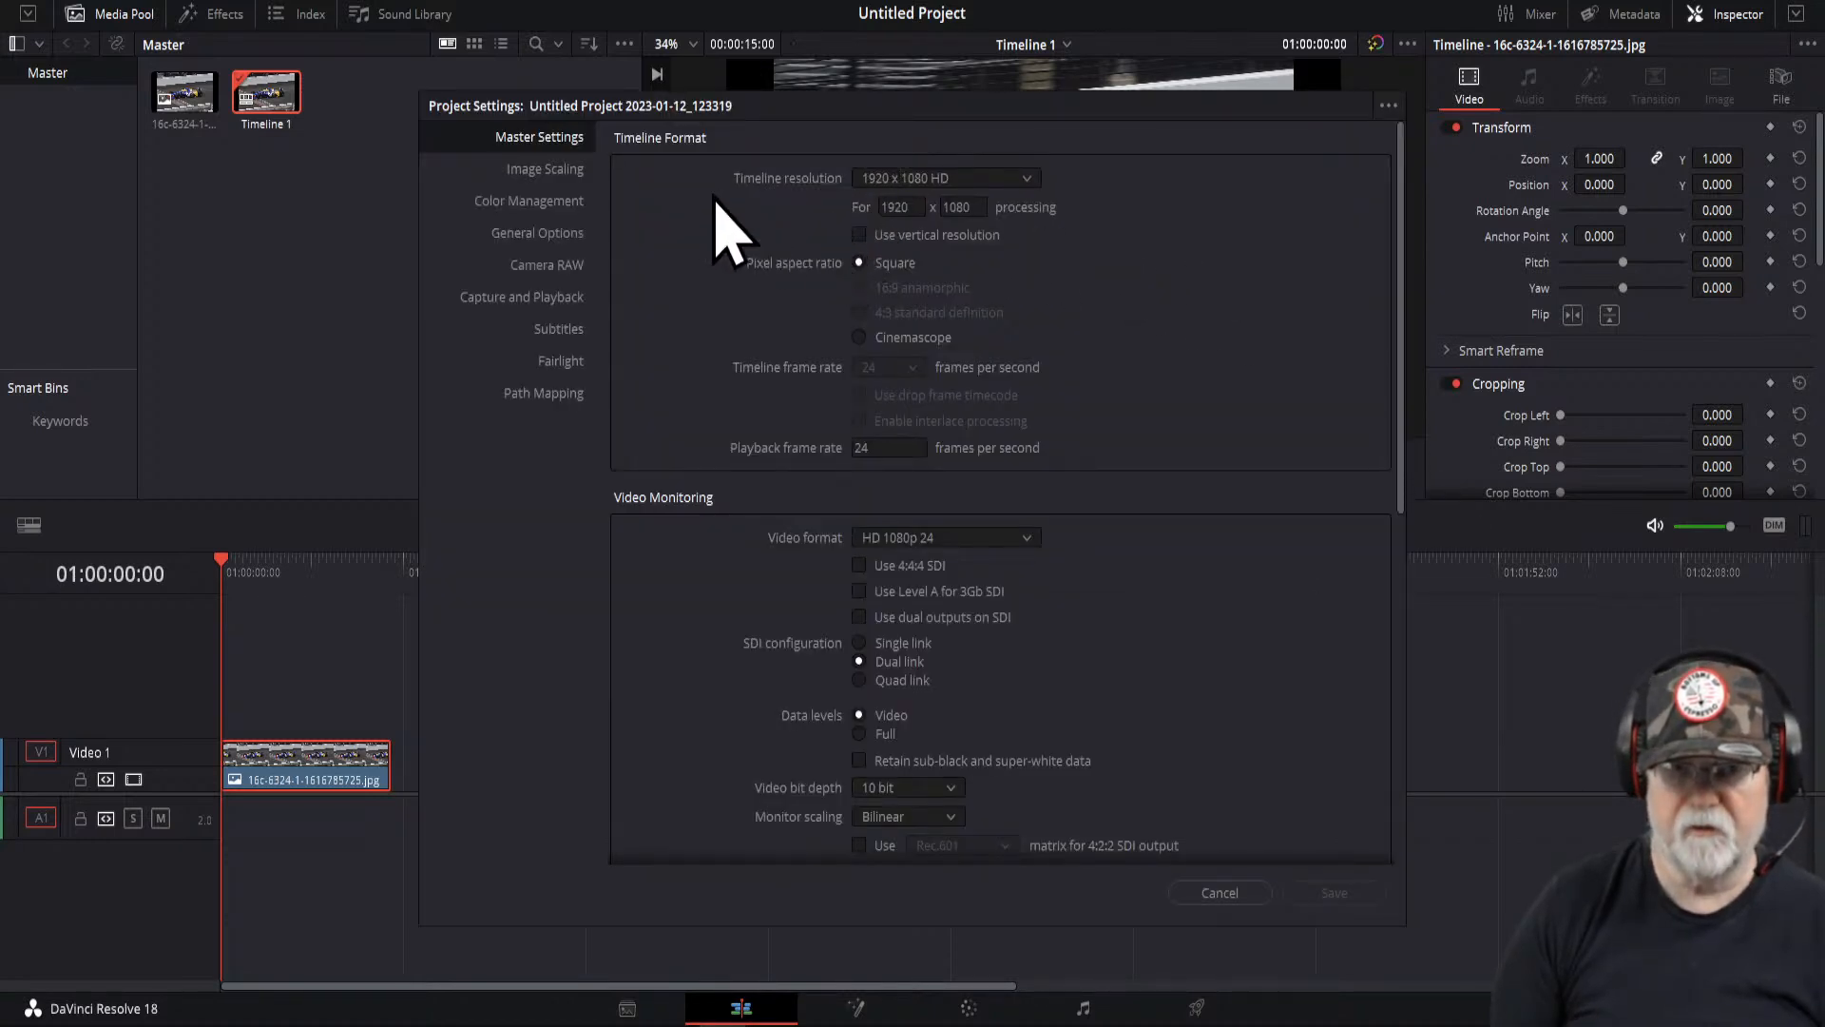
click(558, 173)
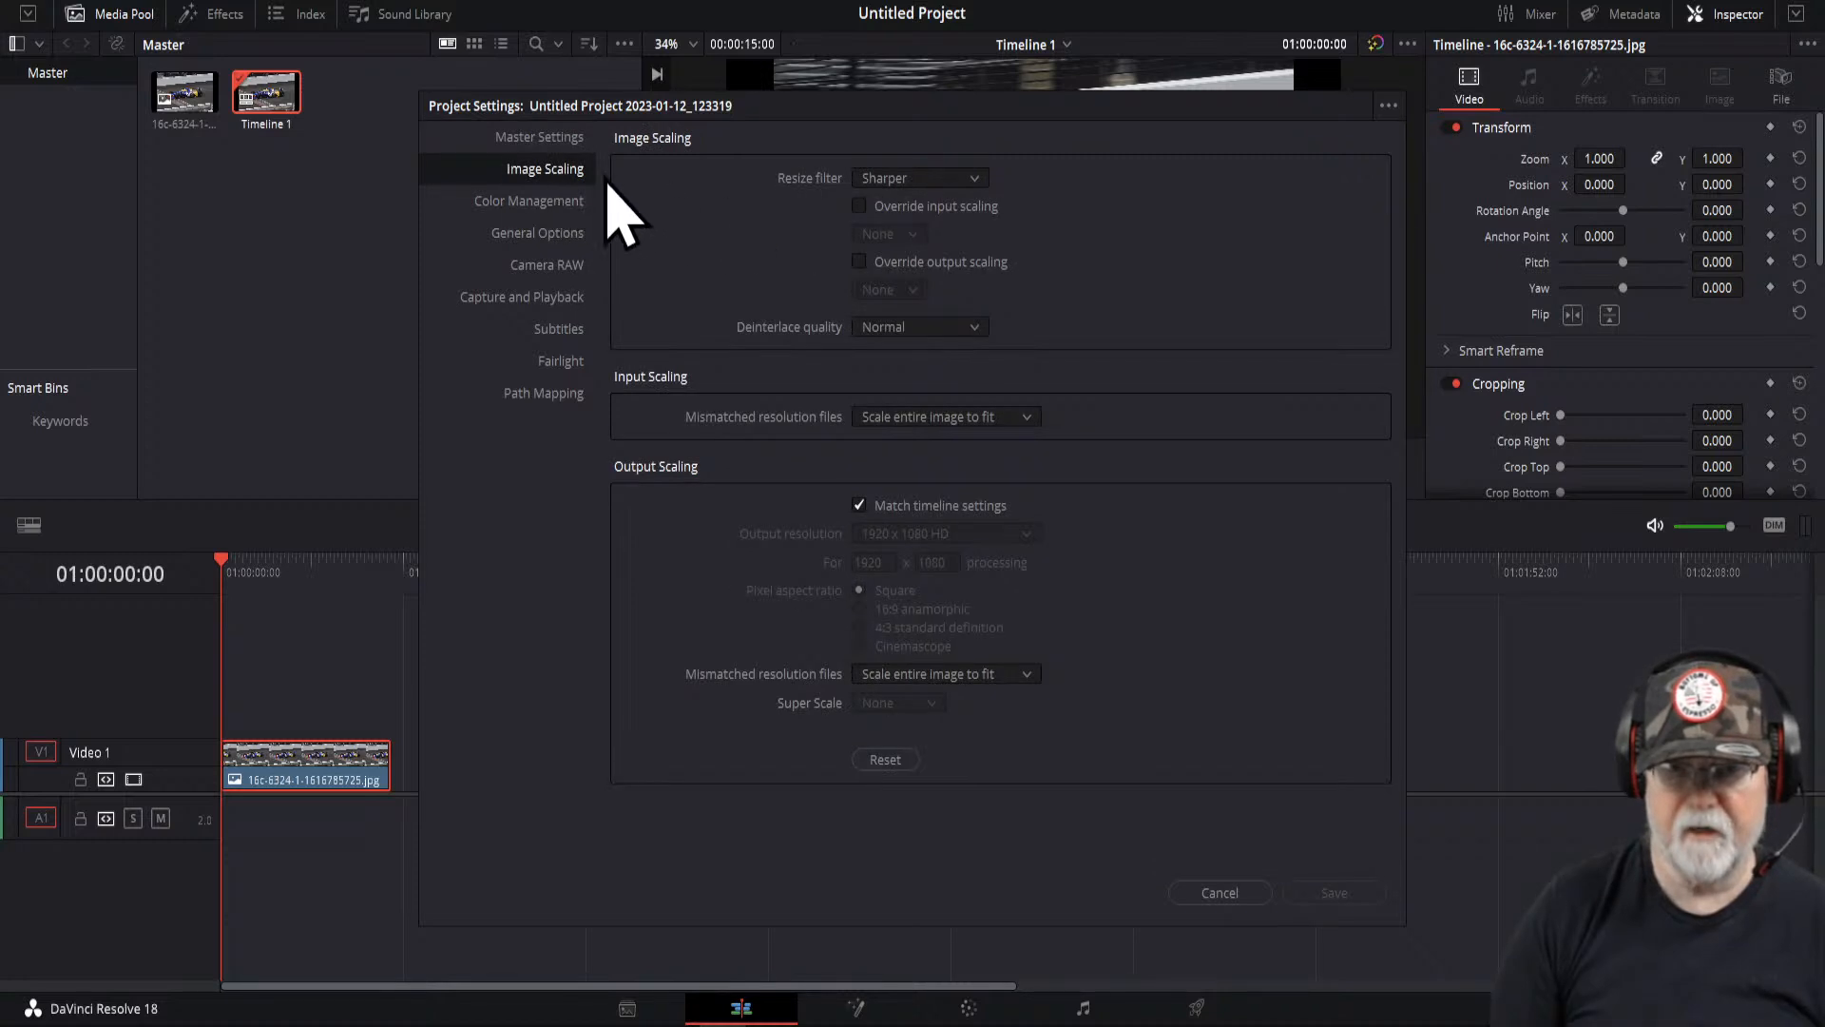
click(533, 139)
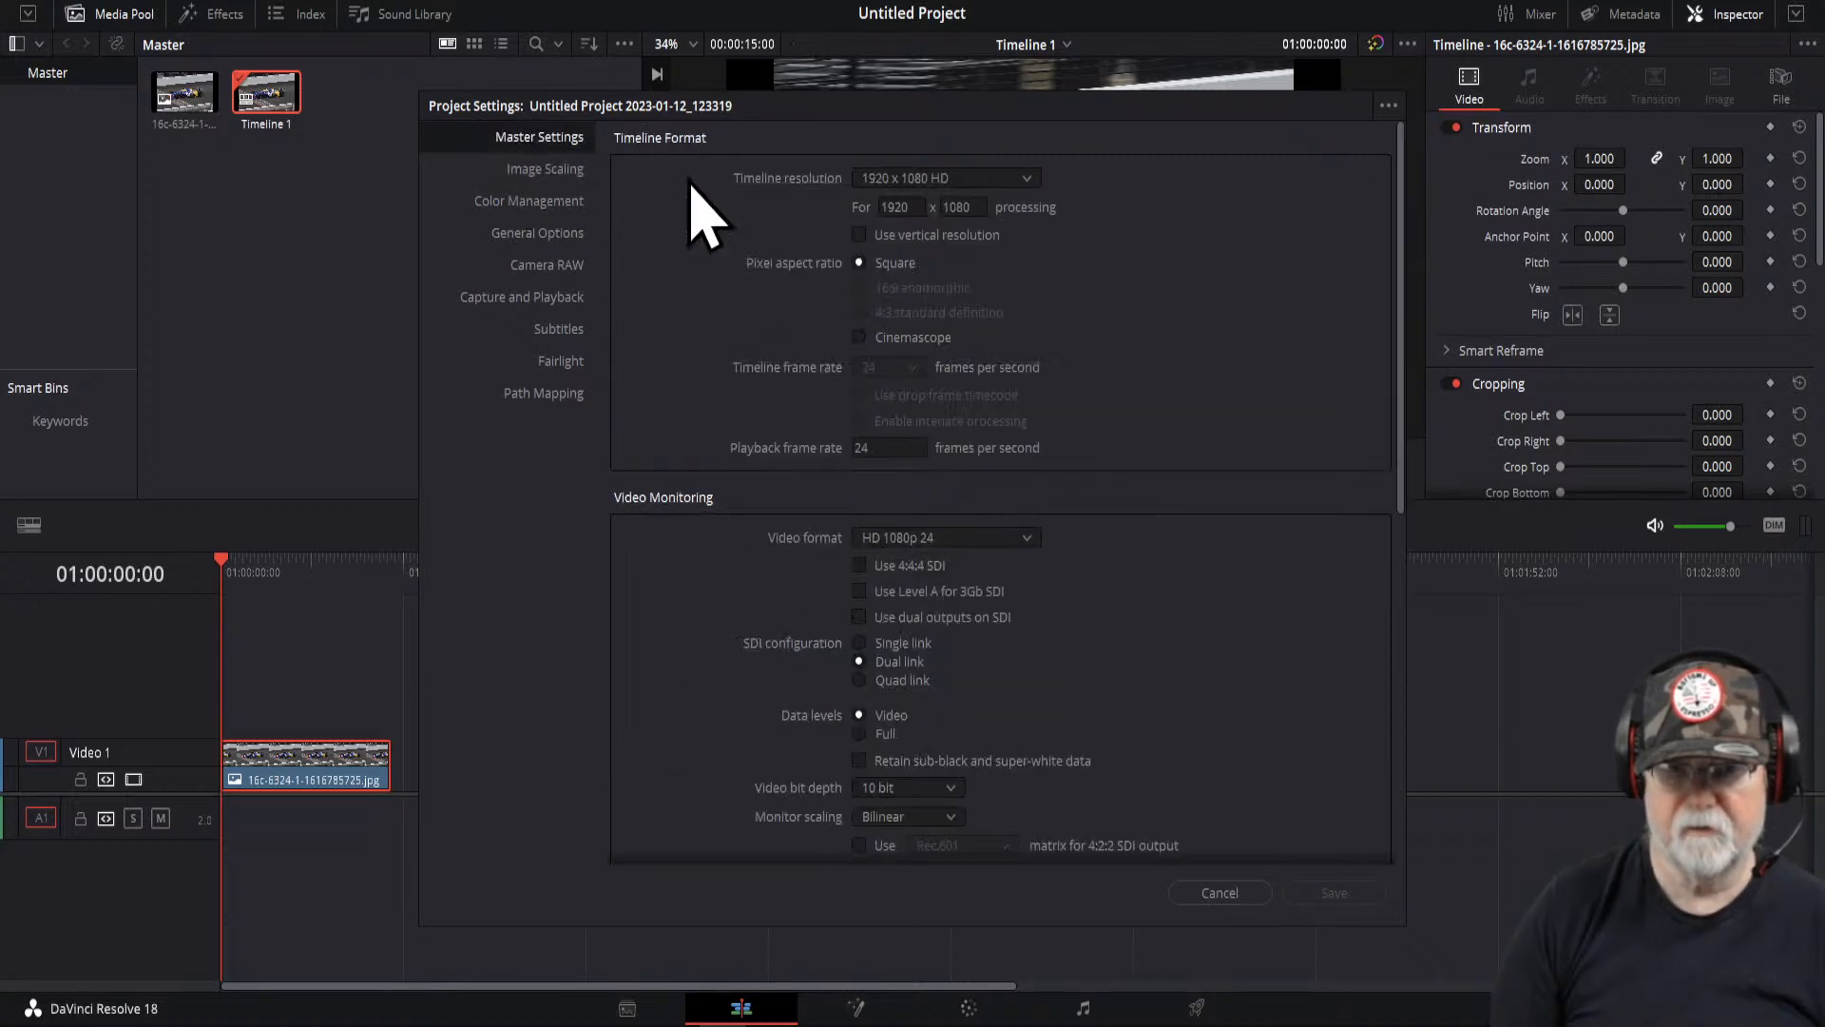
click(1027, 179)
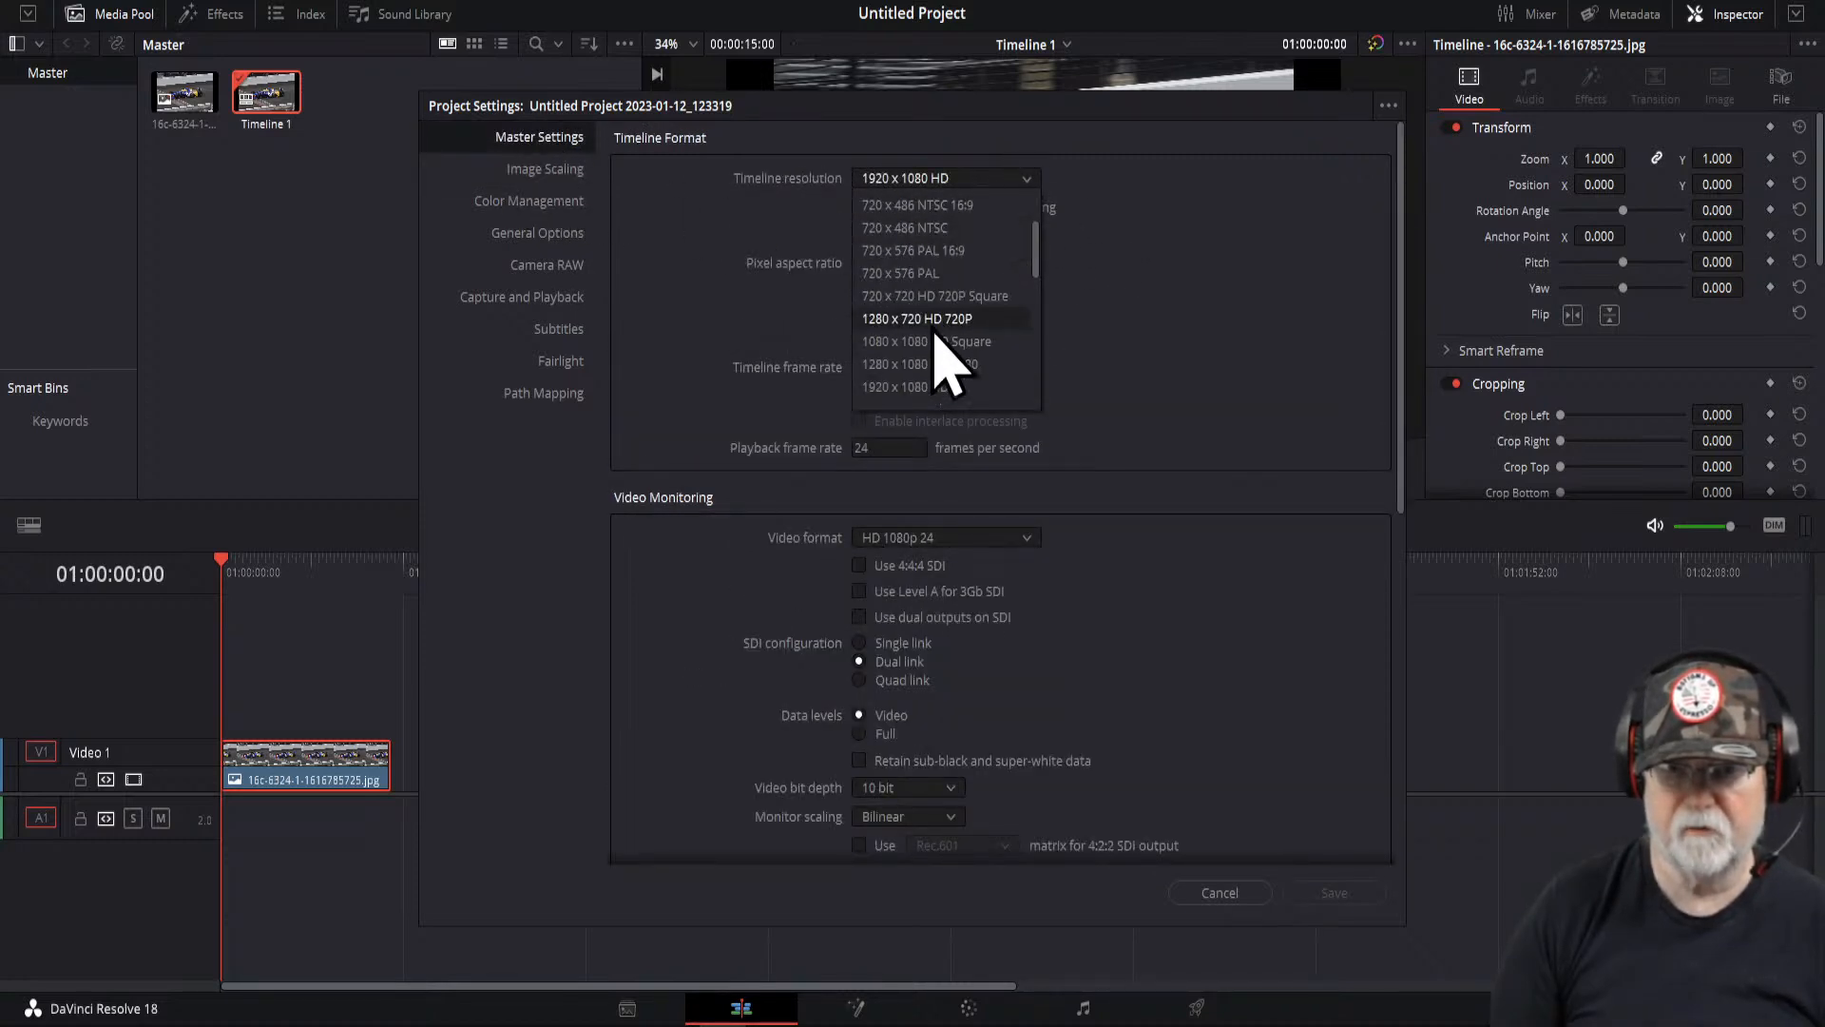
scroll(938, 407, down, 4)
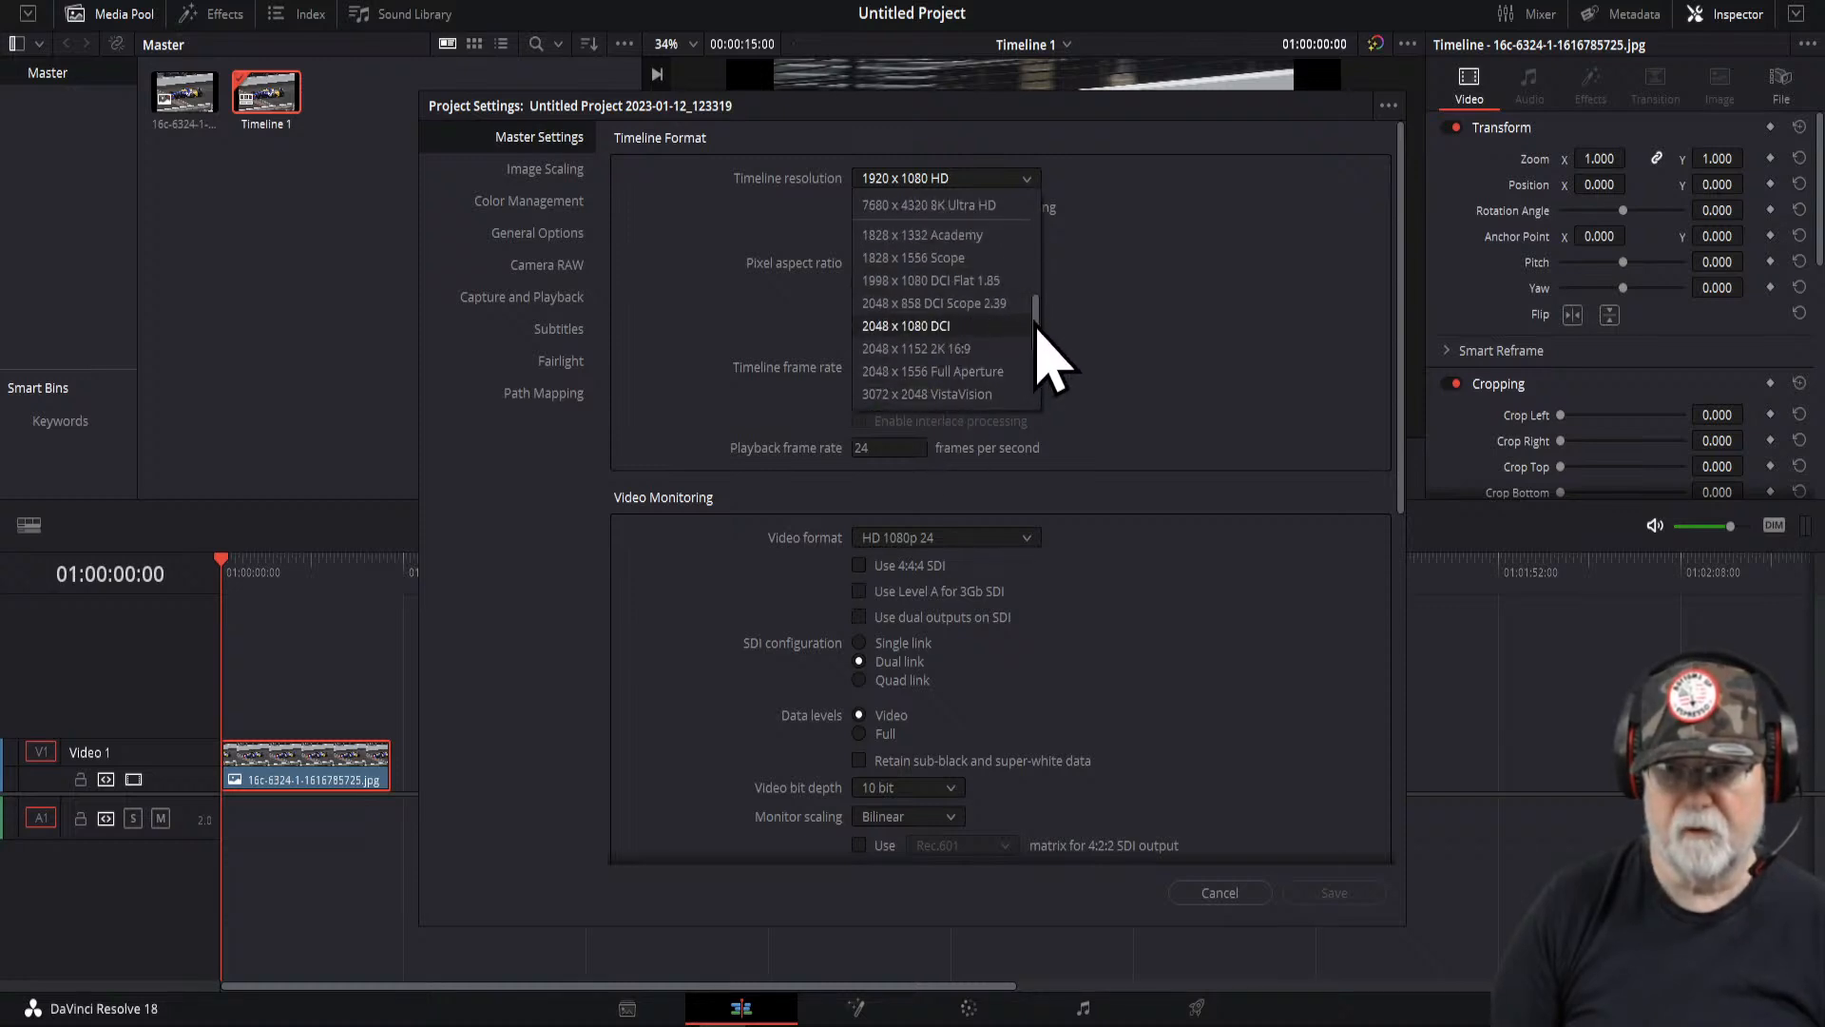
drag(1040, 320, 1037, 259)
click(927, 250)
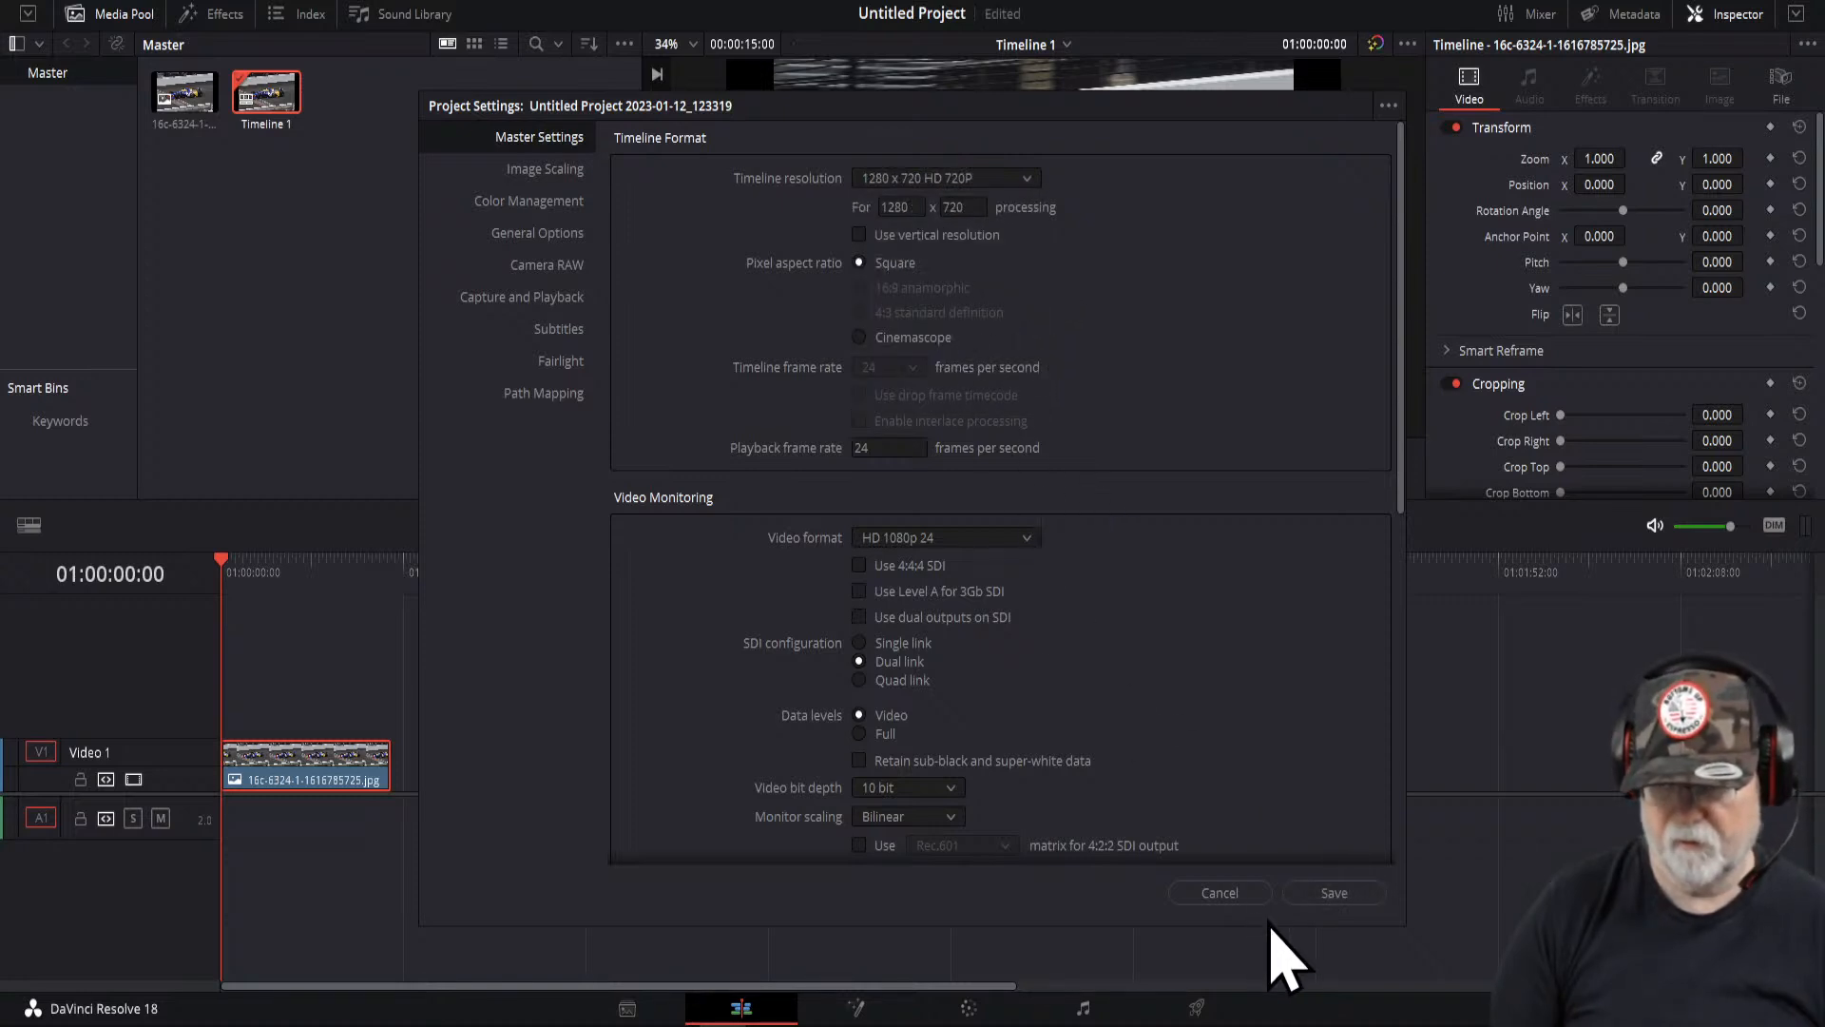
click(1326, 893)
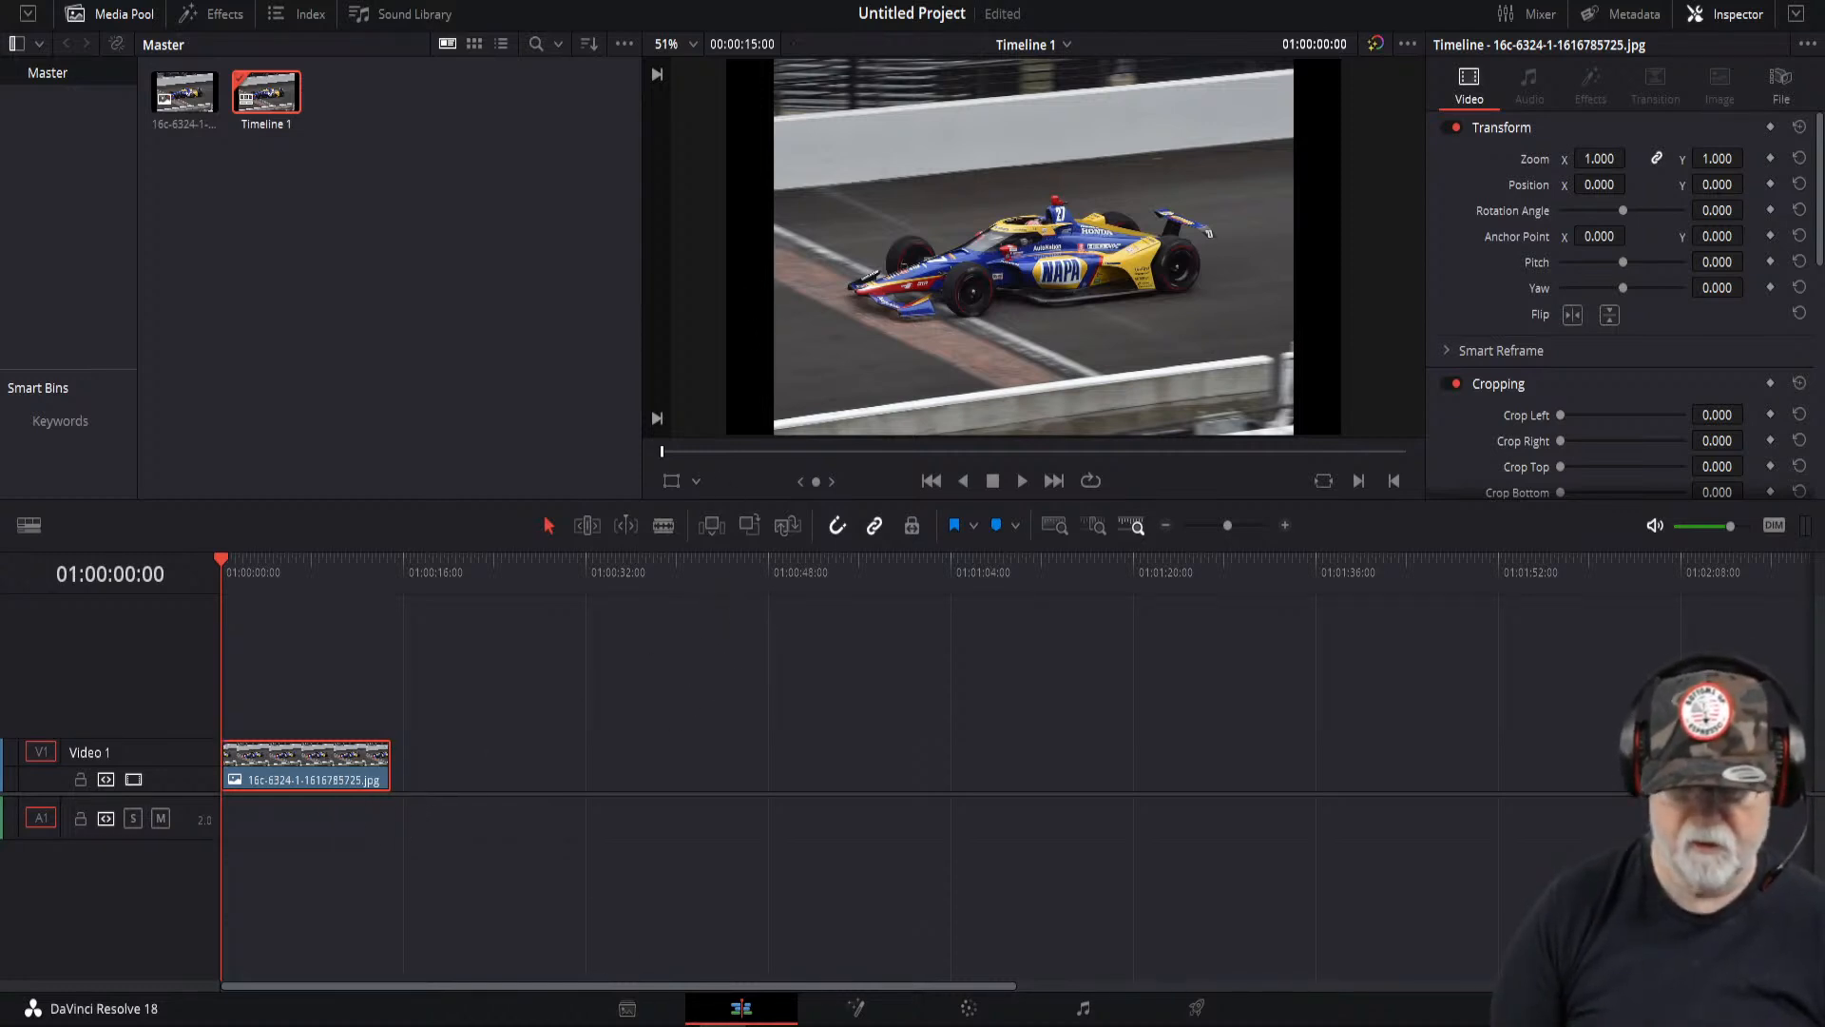
- Switch to the Color page and grab a still of the frame into the gallery
click(979, 1015)
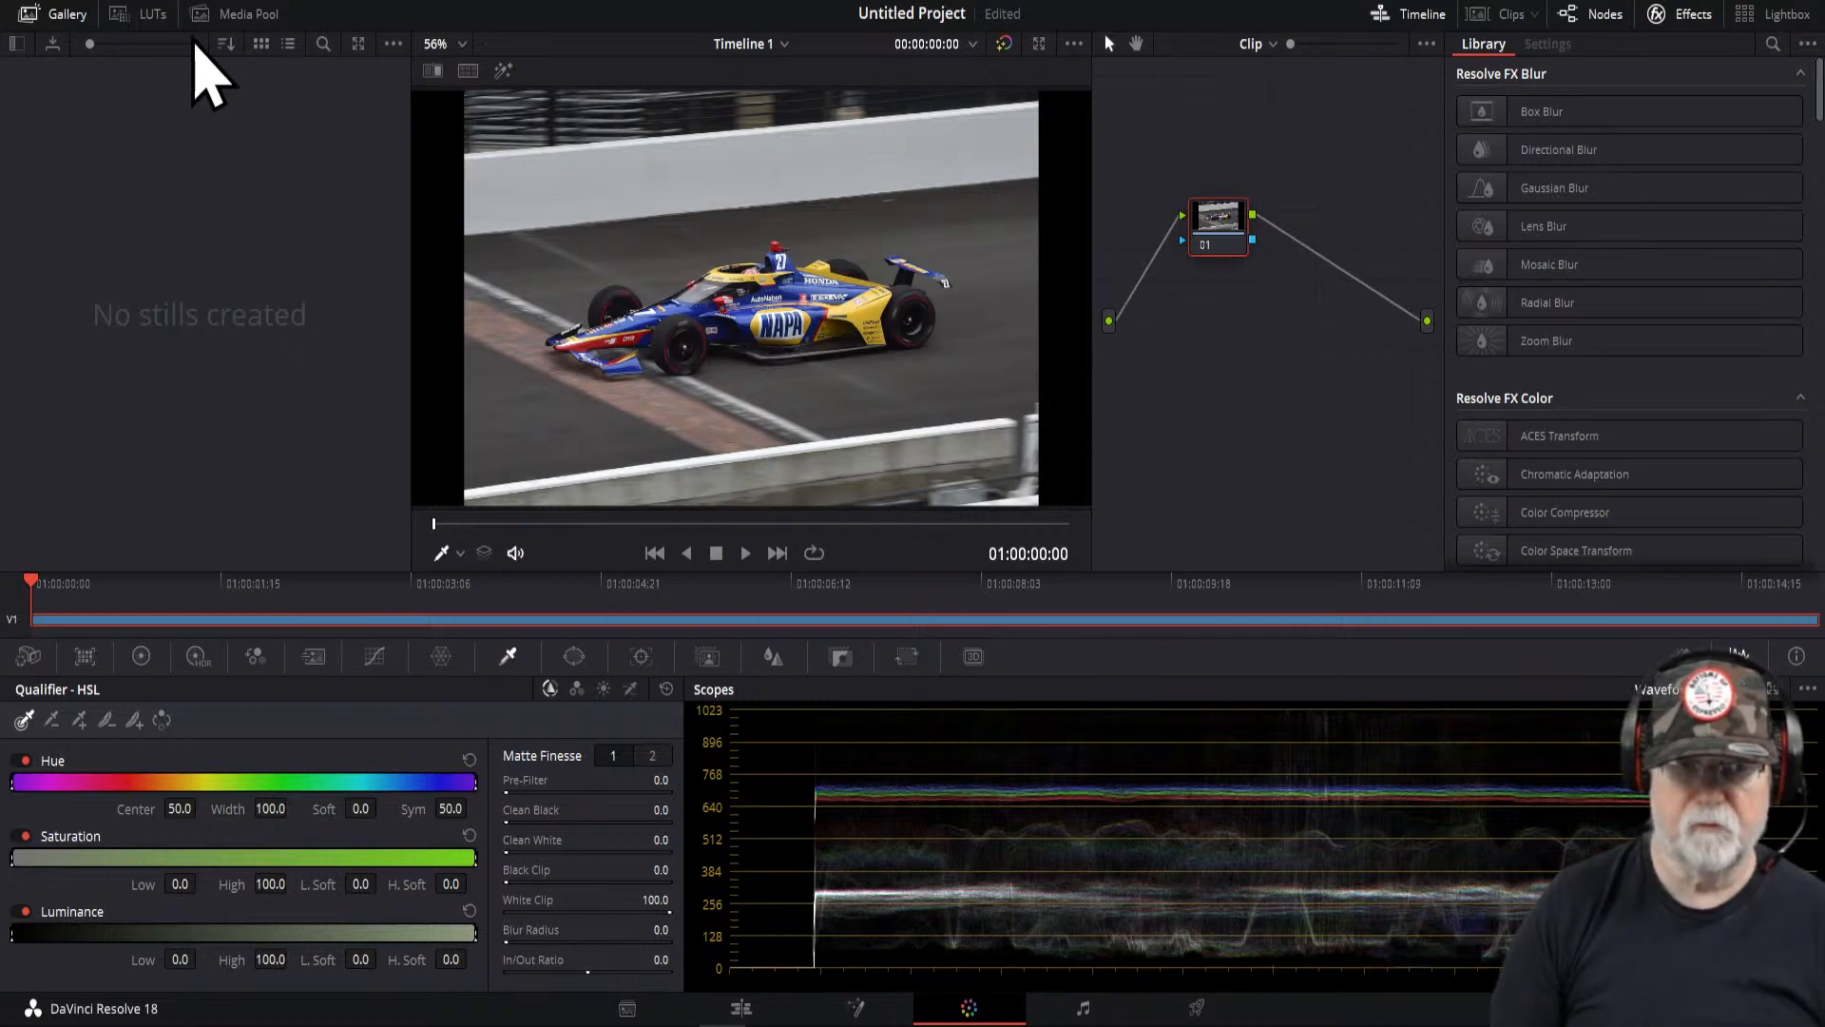
click(55, 16)
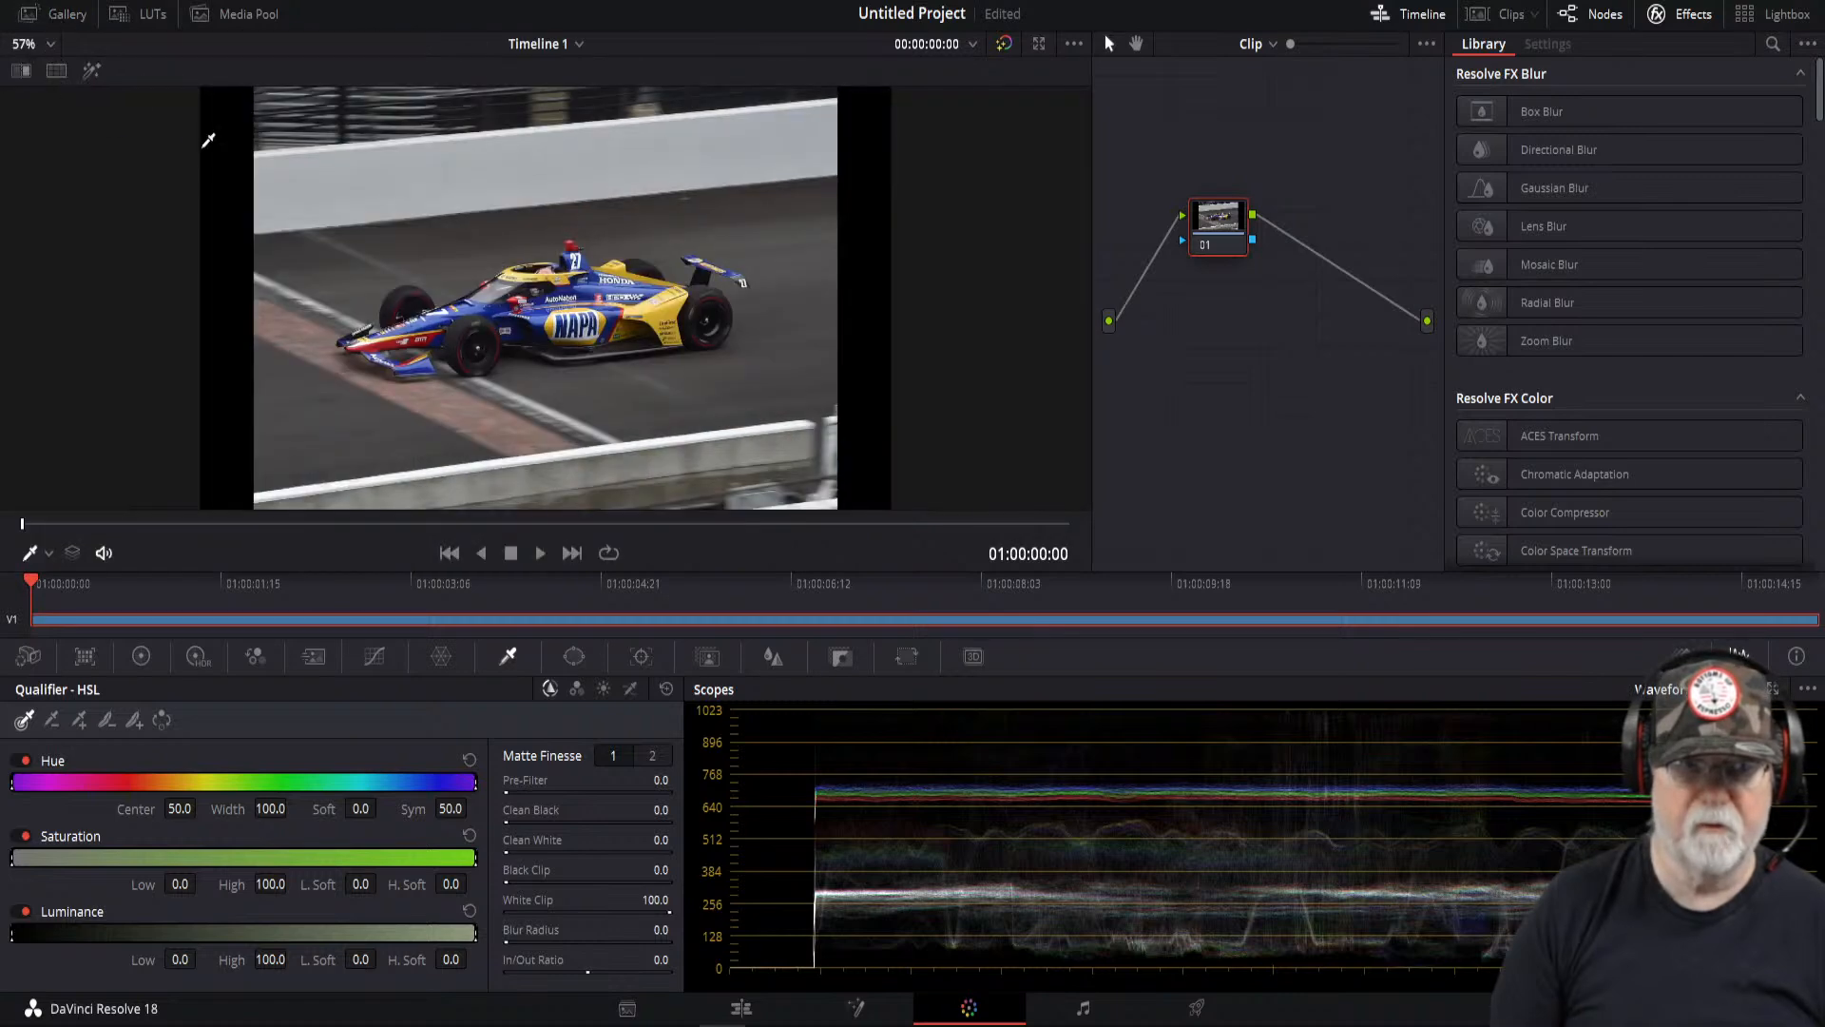
click(62, 16)
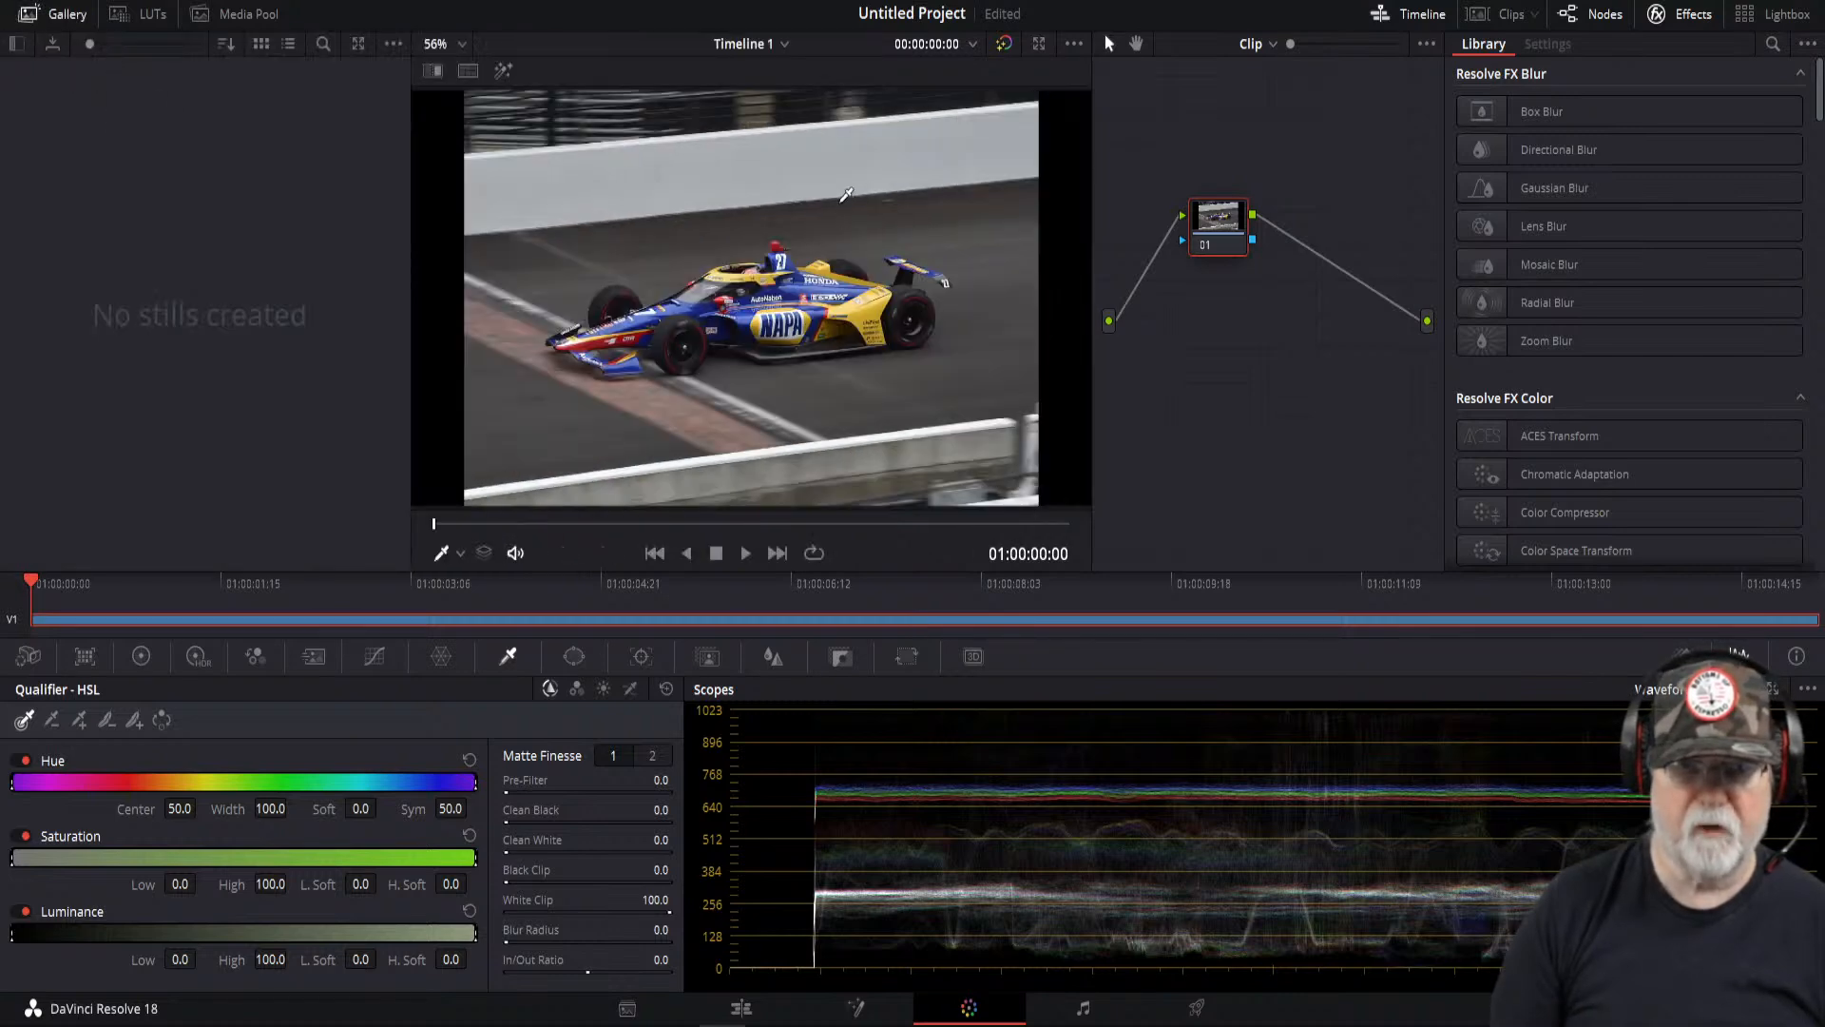
right_click(840, 190)
click(906, 216)
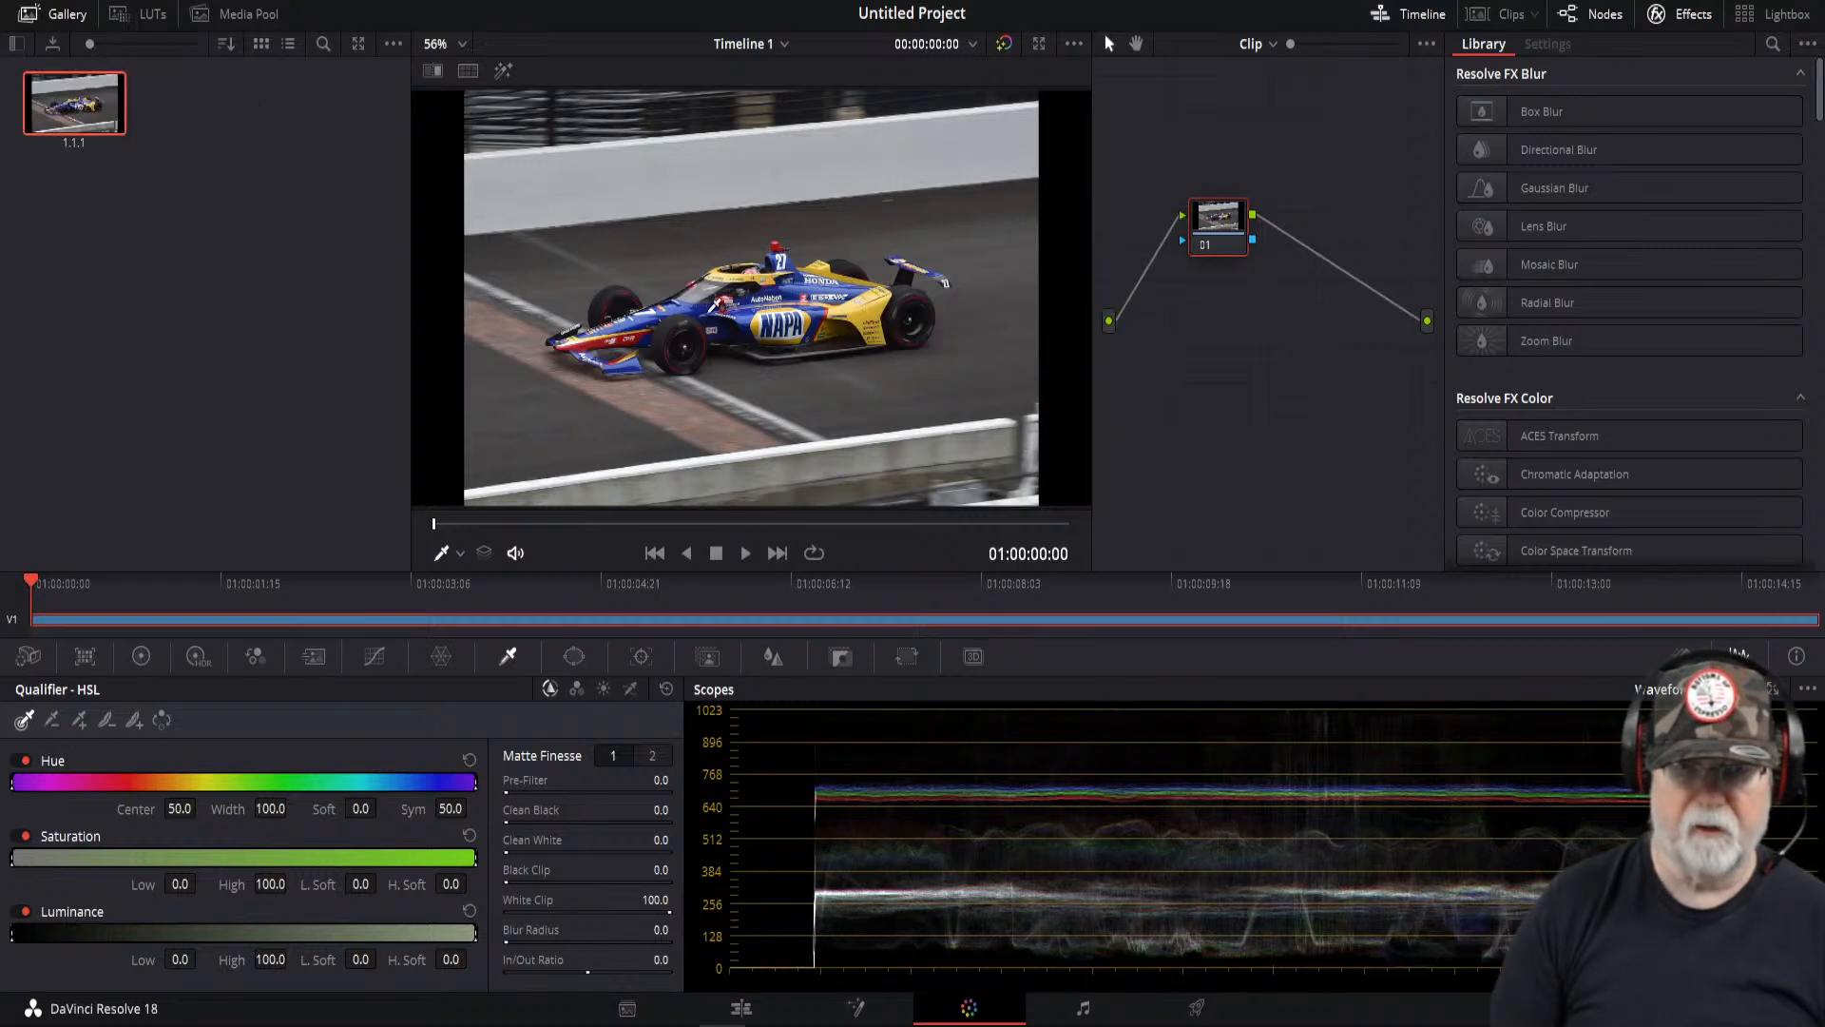
- Try qualifying the car's colours and connecting the node to a new alpha output, then undo the connection
drag(697, 304, 834, 286)
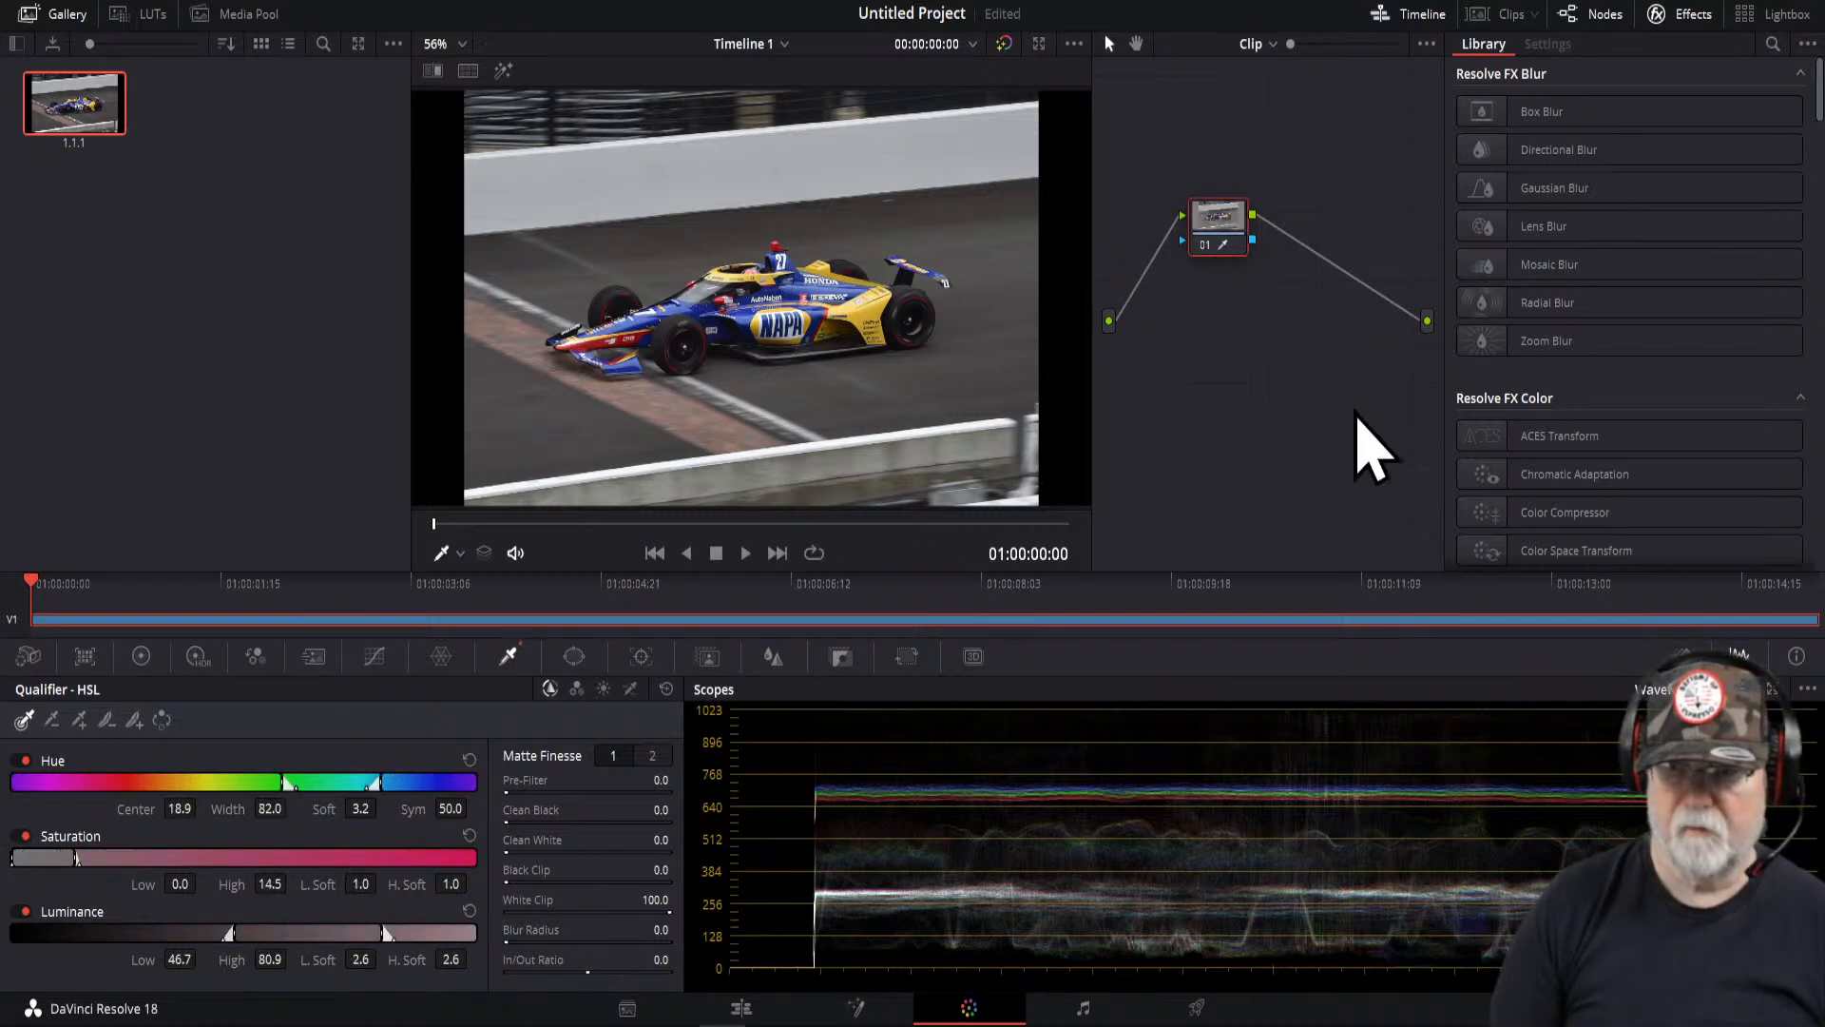
right_click(1354, 411)
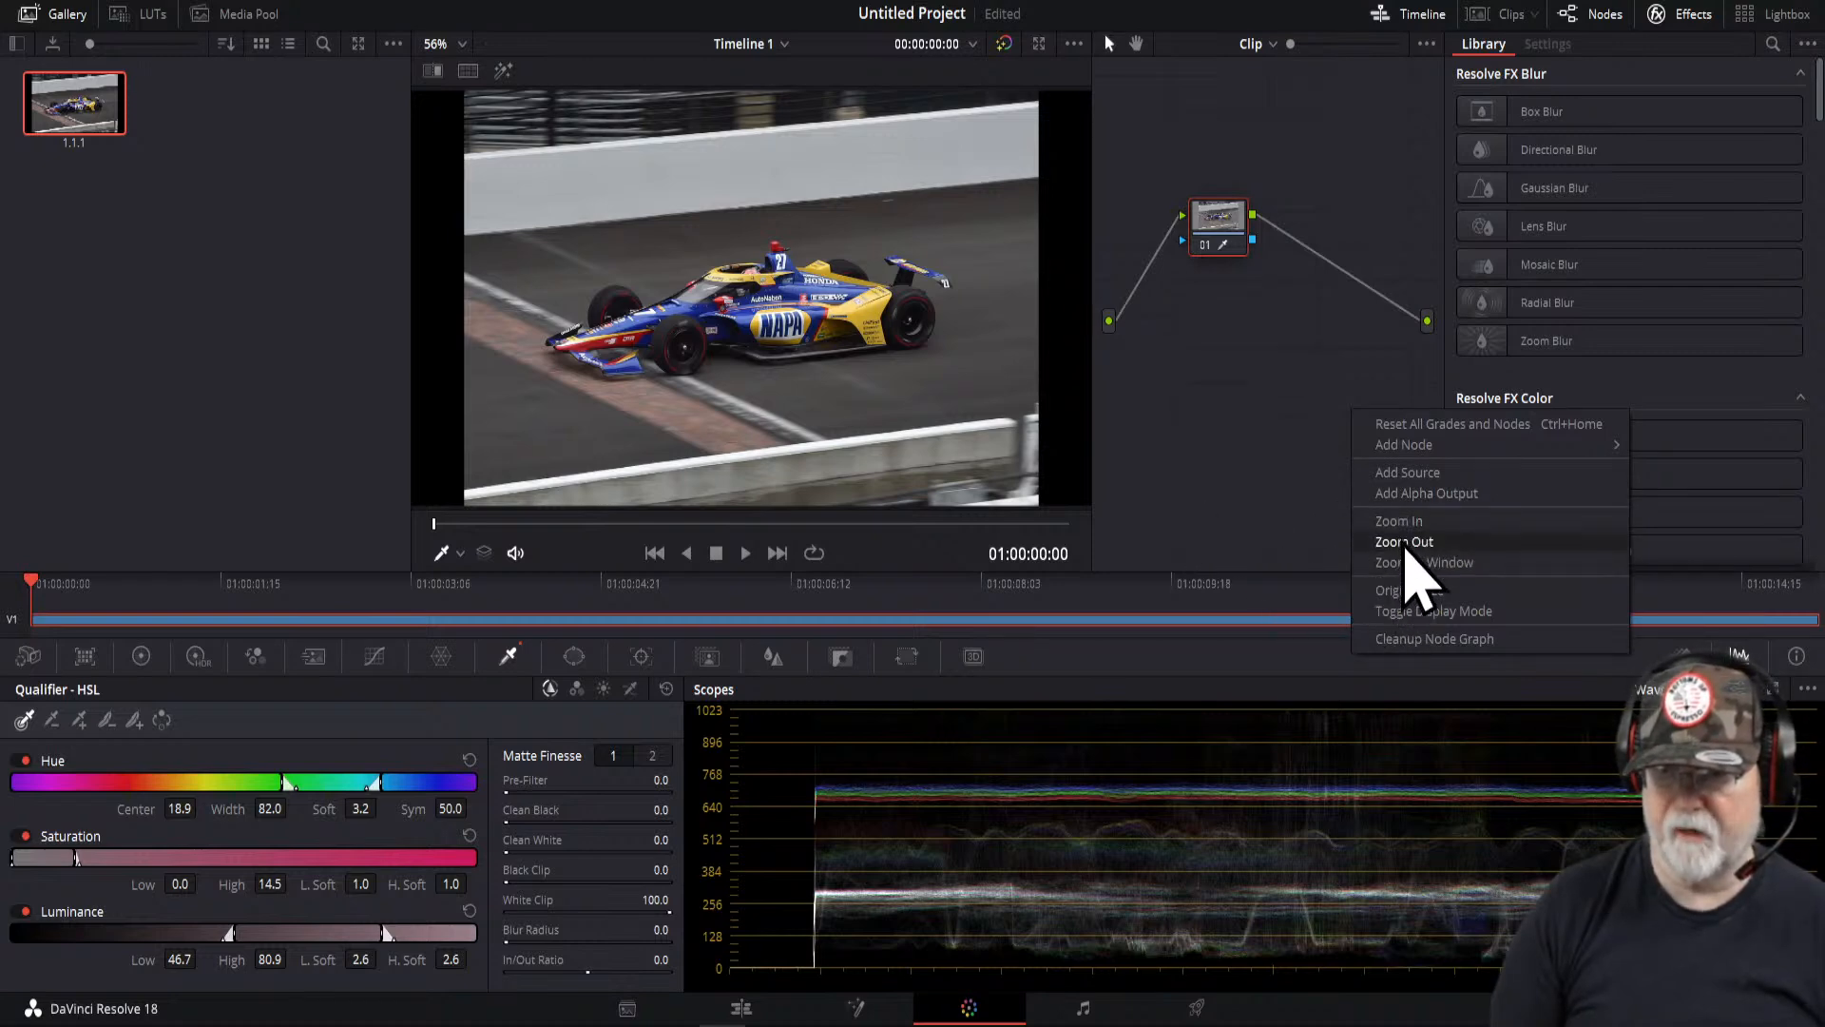
click(1407, 494)
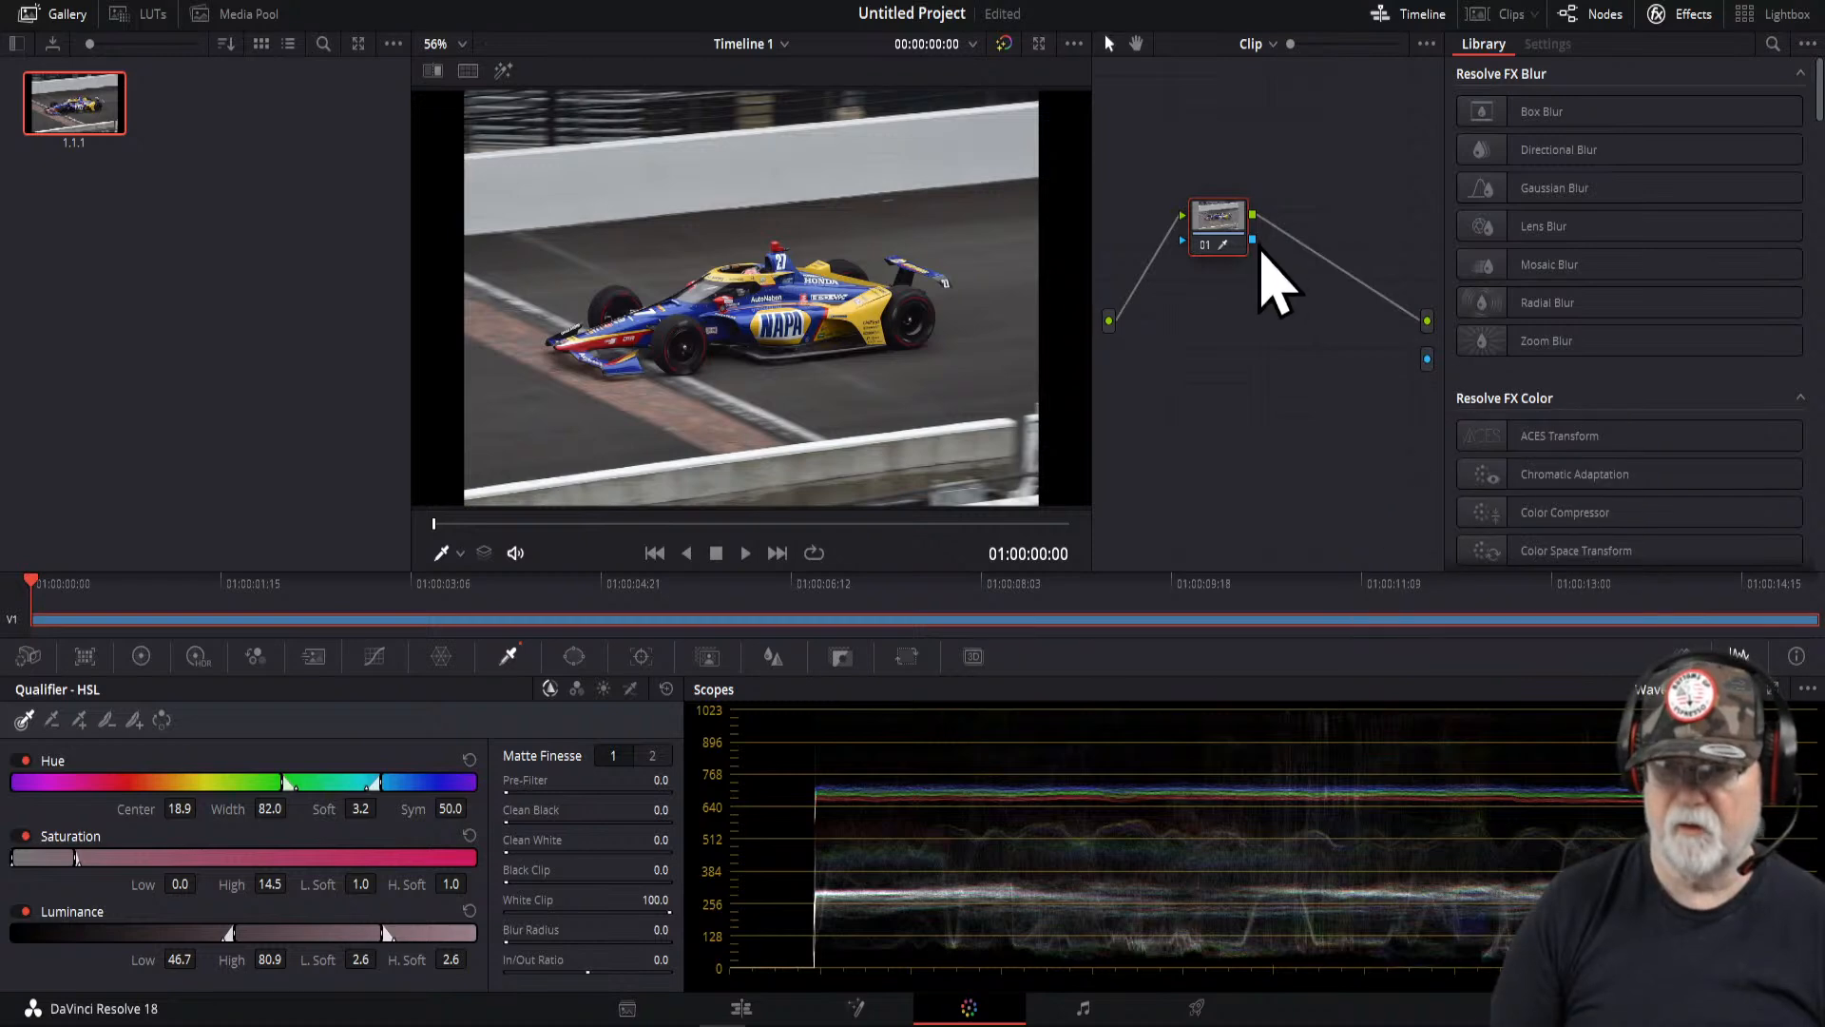
drag(1254, 241, 1428, 361)
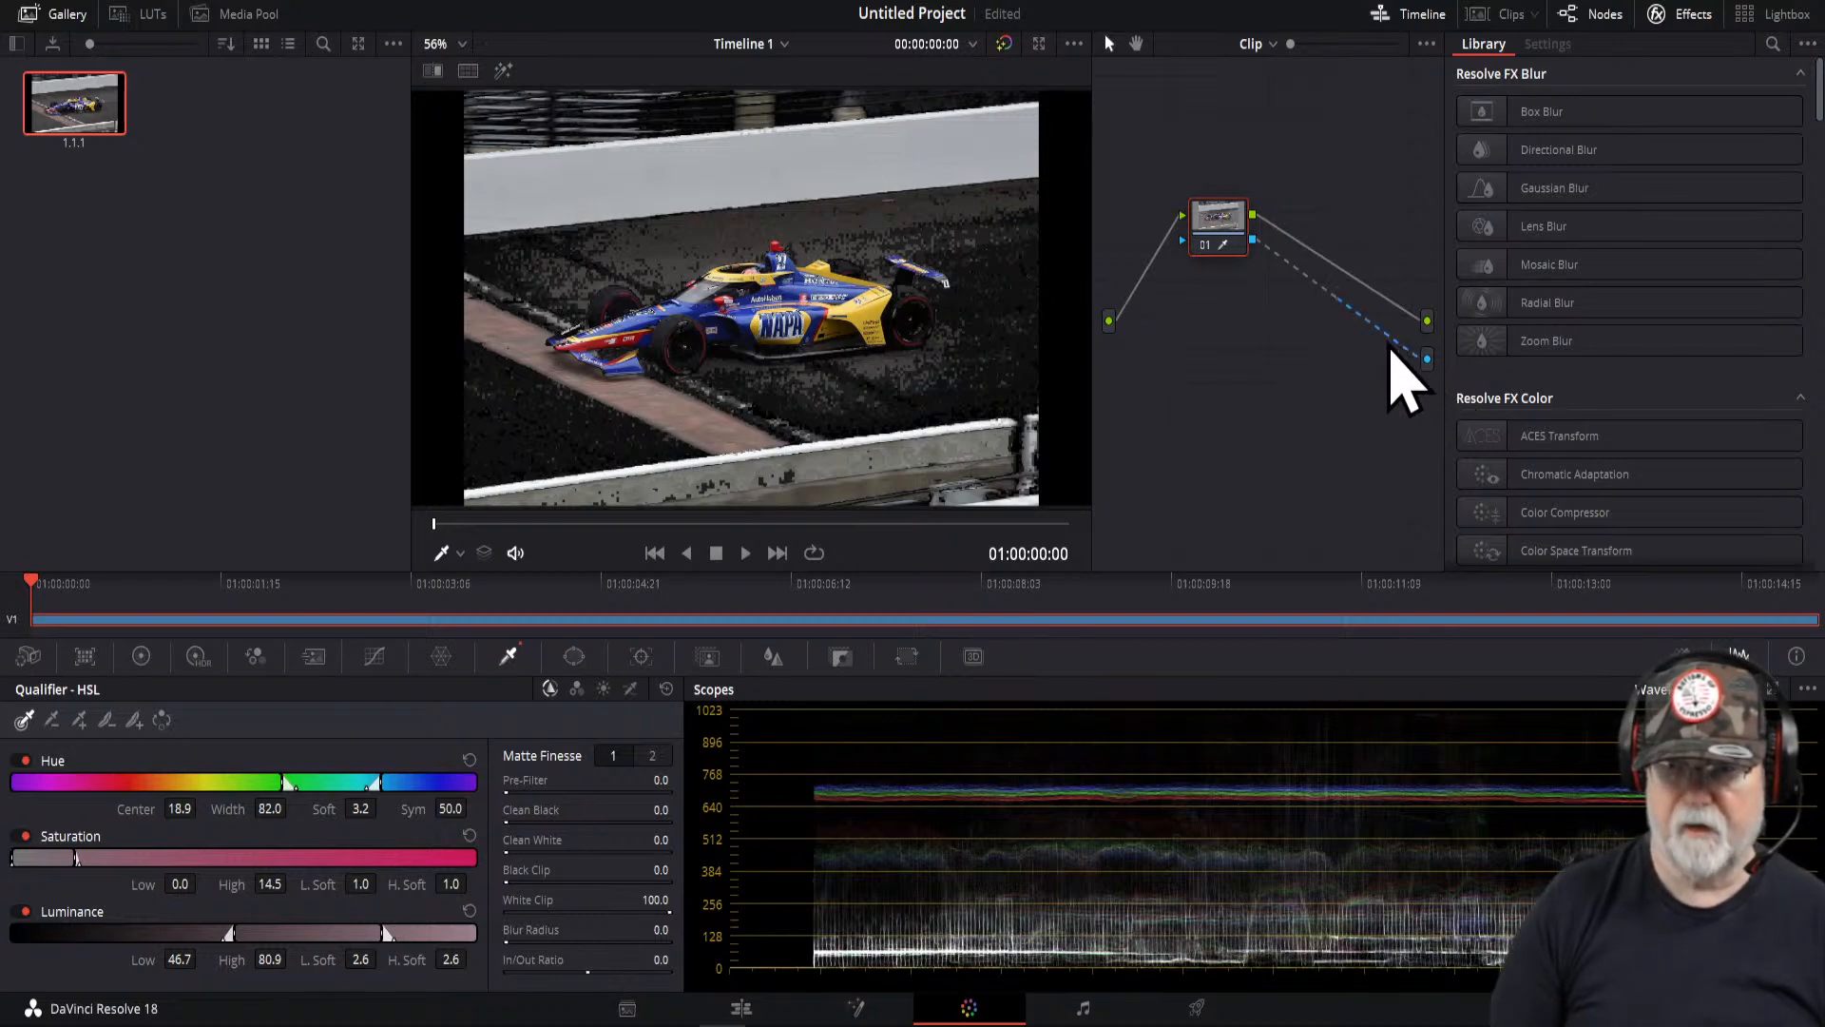
key(ctrl+z)
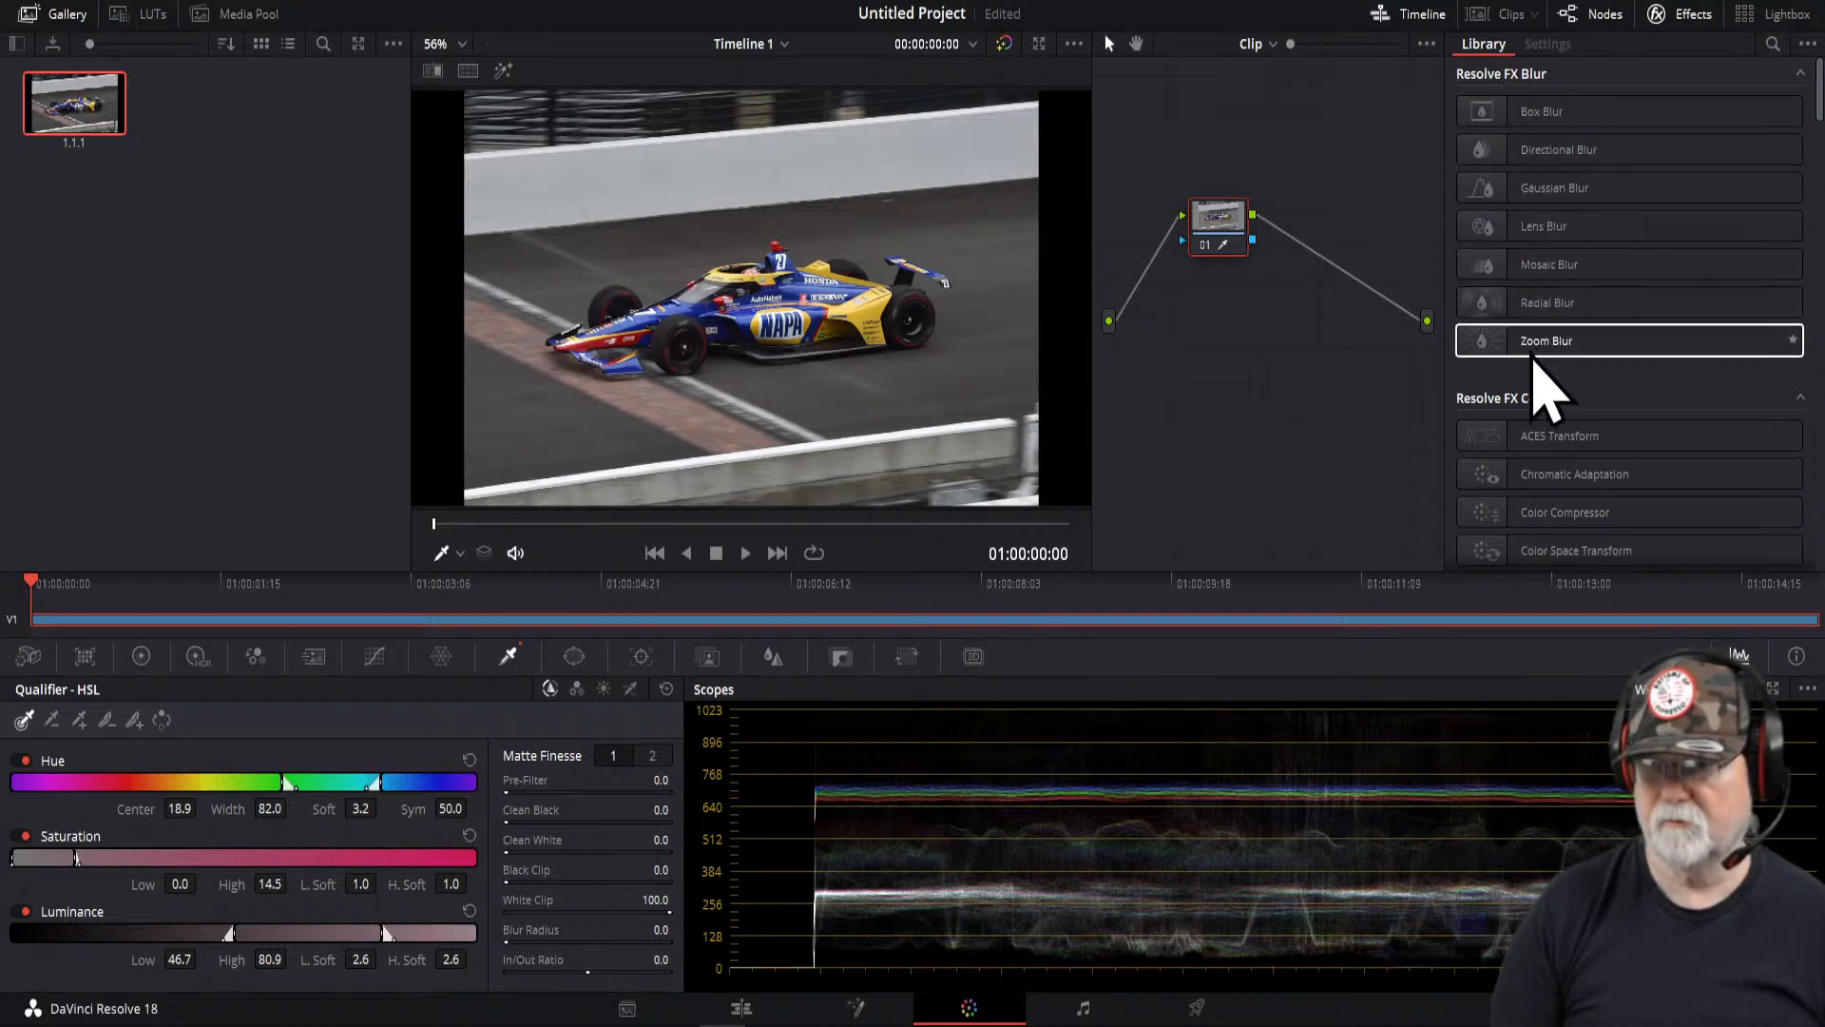
- Resample the car in the viewer with the HSL qualifier
scroll(1540, 367, down, 3)
scroll(1538, 365, down, 3)
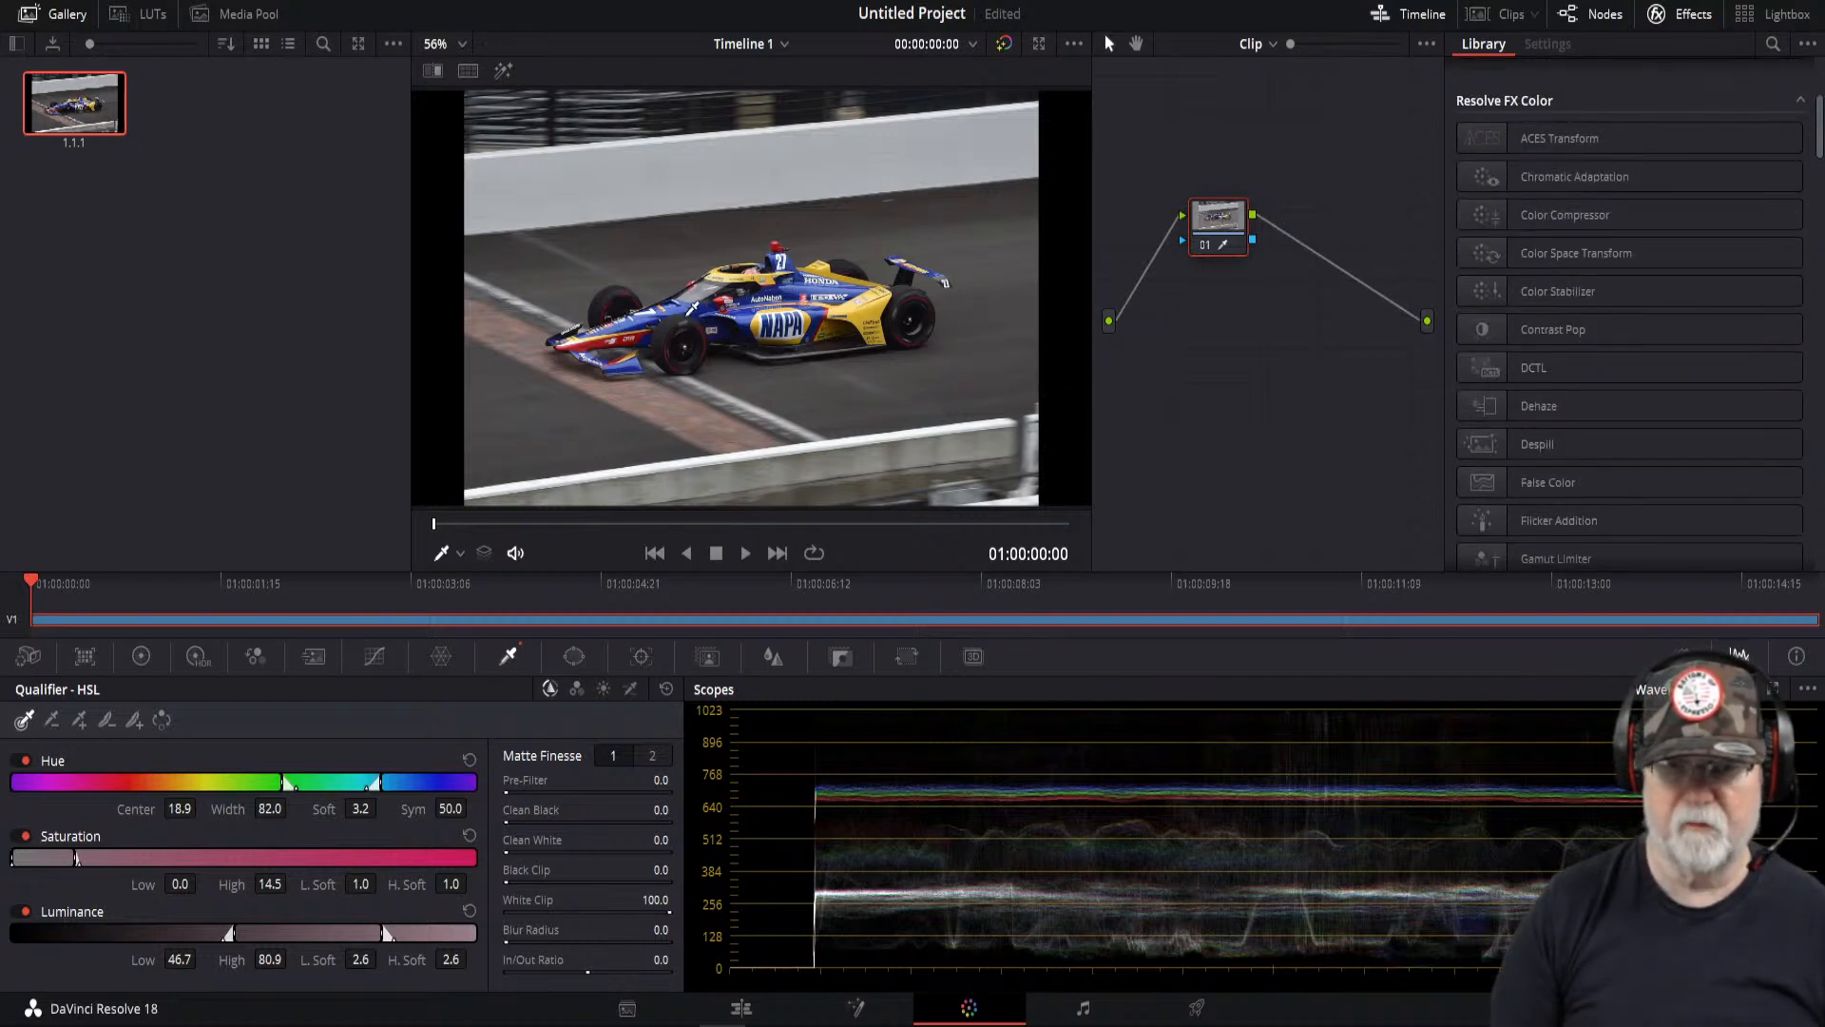
click(711, 411)
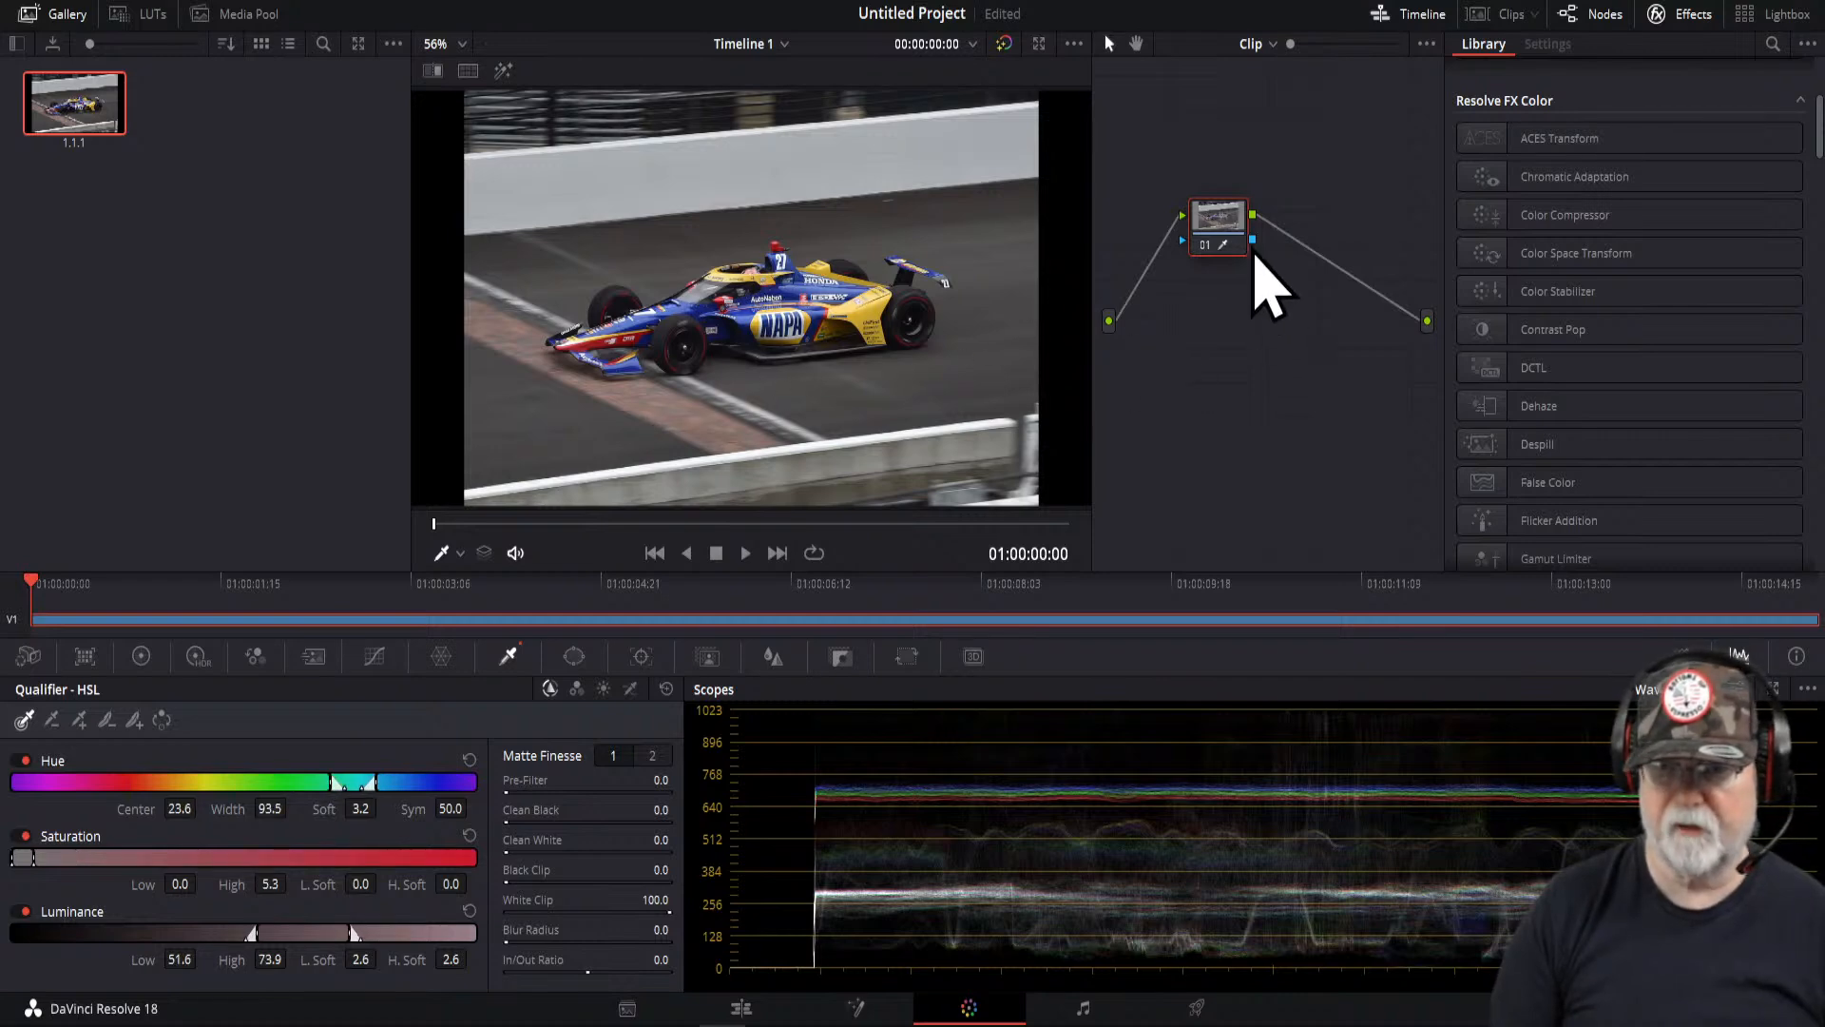
- Add an alpha output to the node graph and connect the node's alpha to it
right_click(1350, 375)
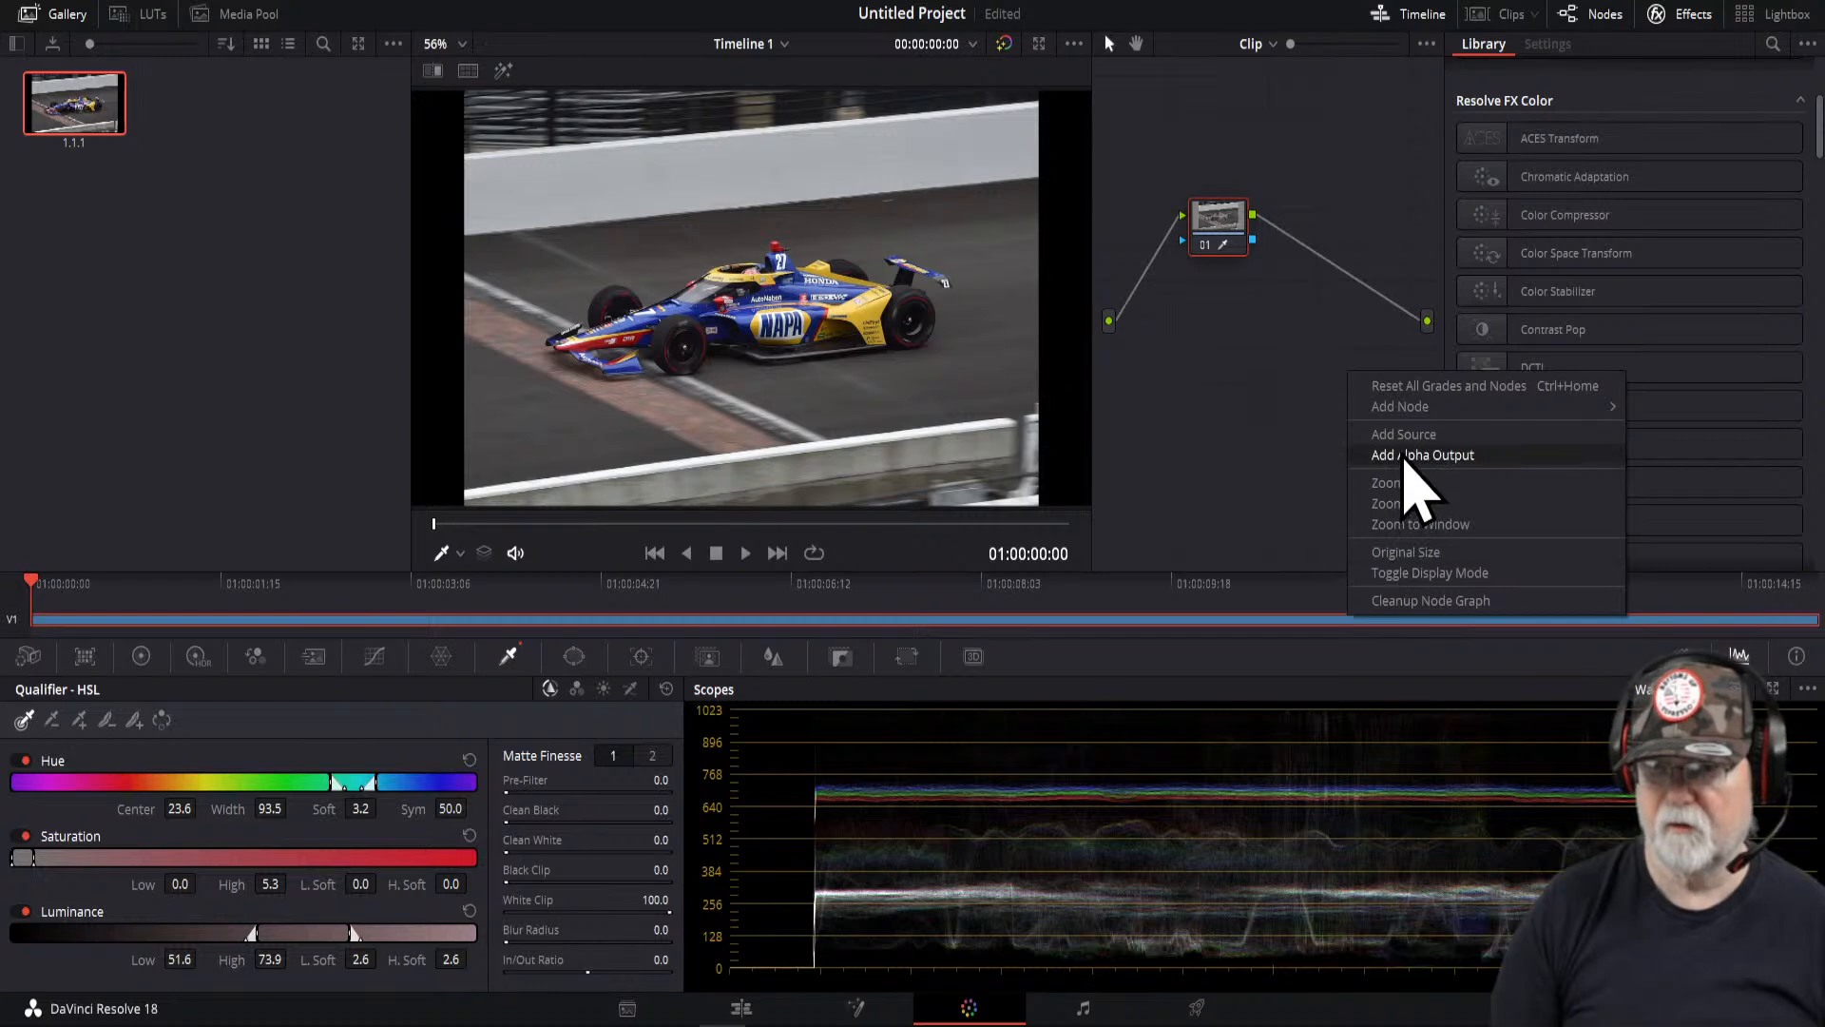
click(1410, 456)
drag(1253, 241, 1427, 359)
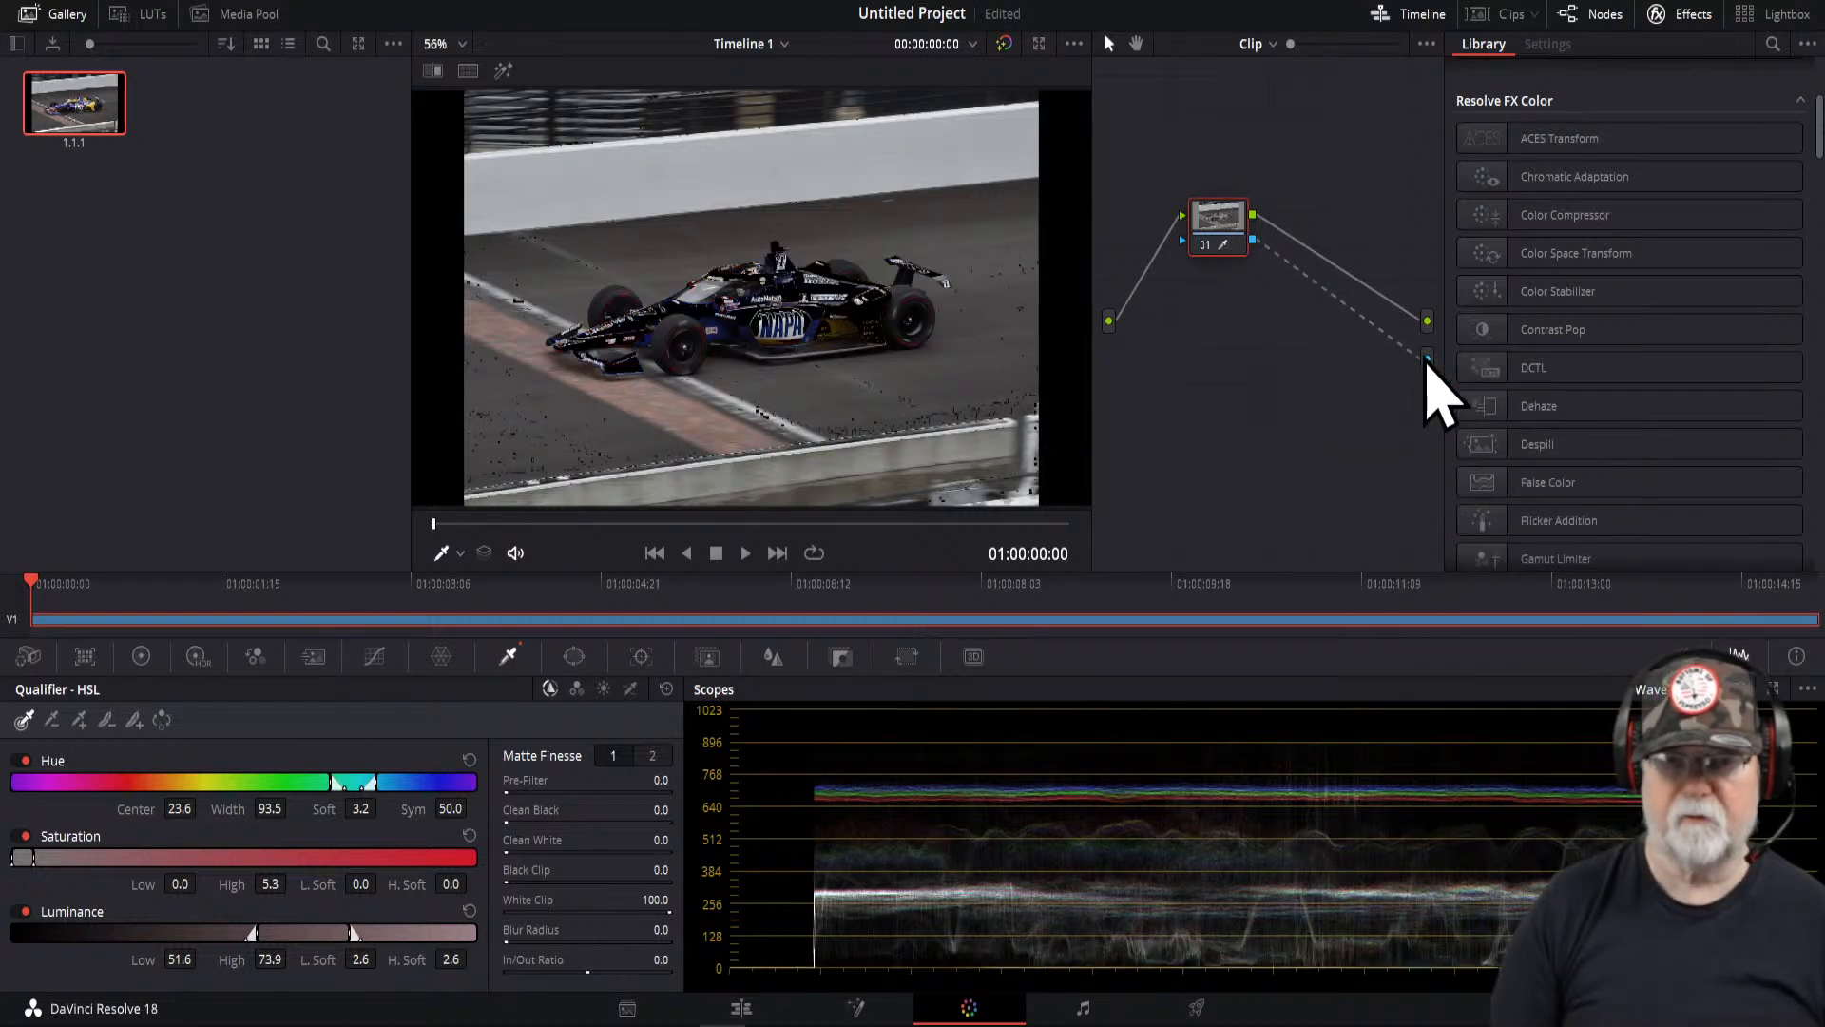
- Return to the Edit page and open the effects library
click(741, 1008)
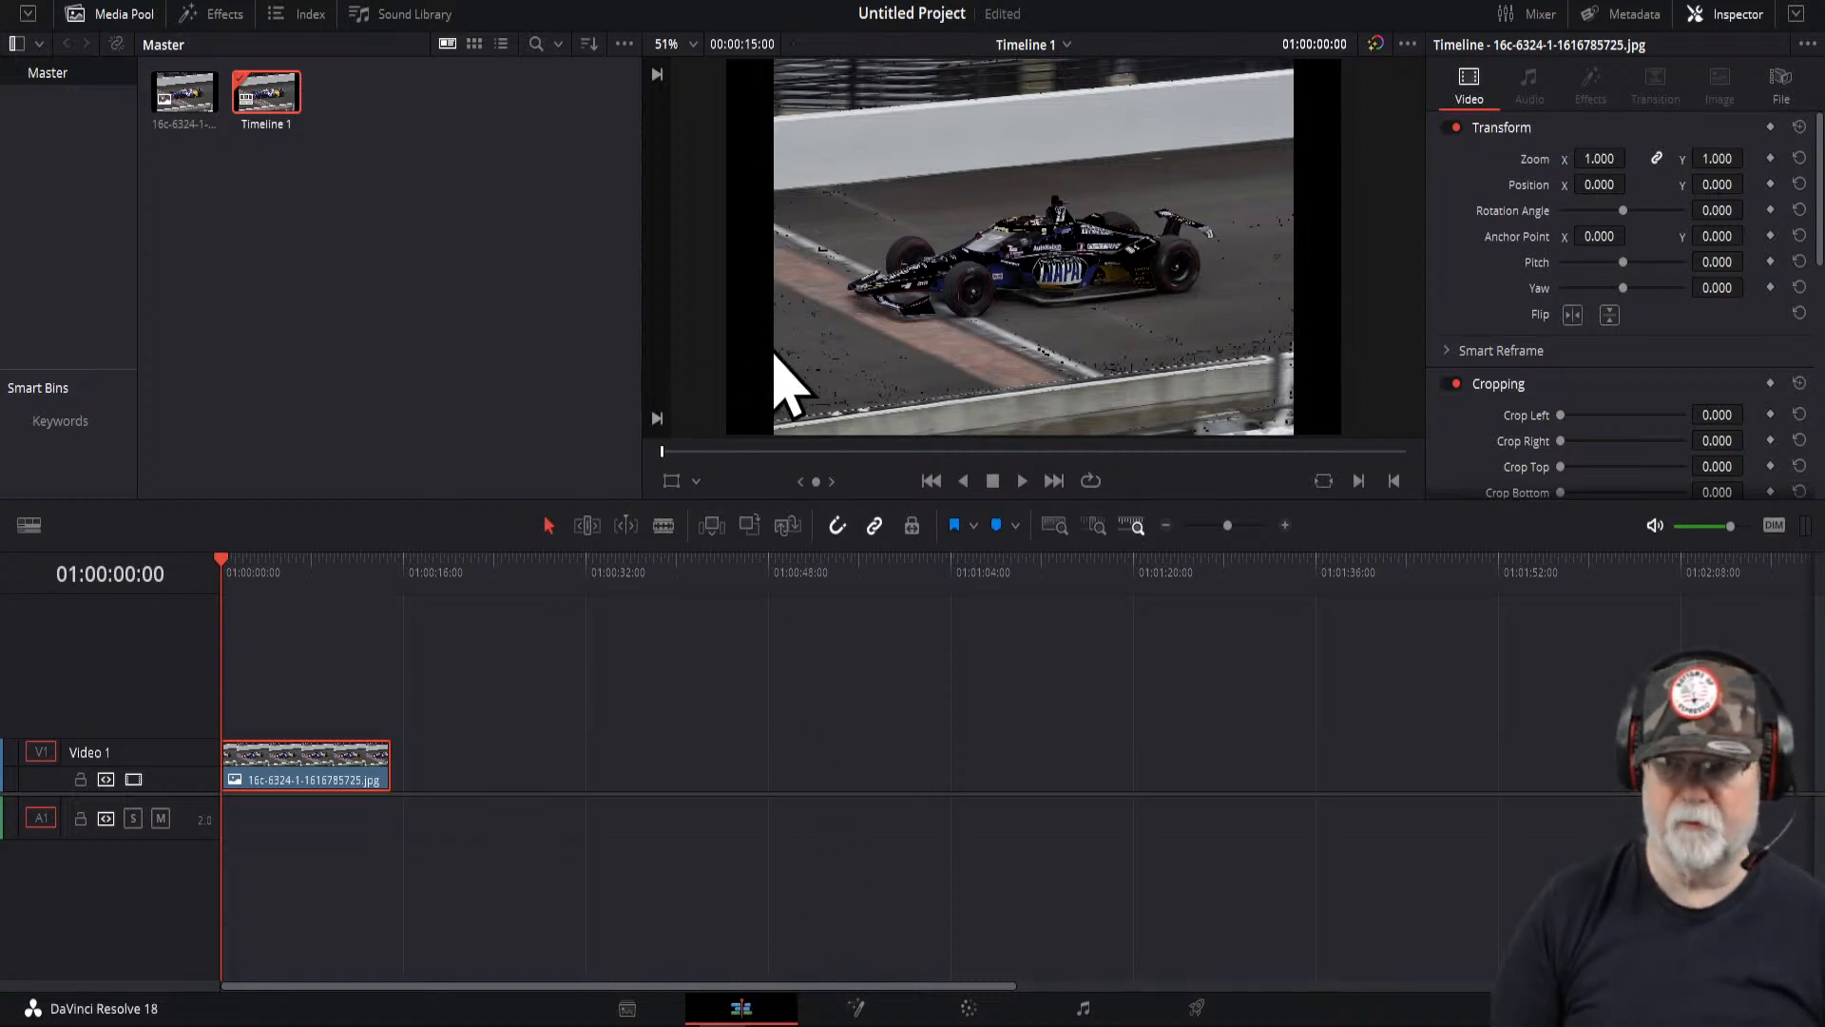
click(215, 17)
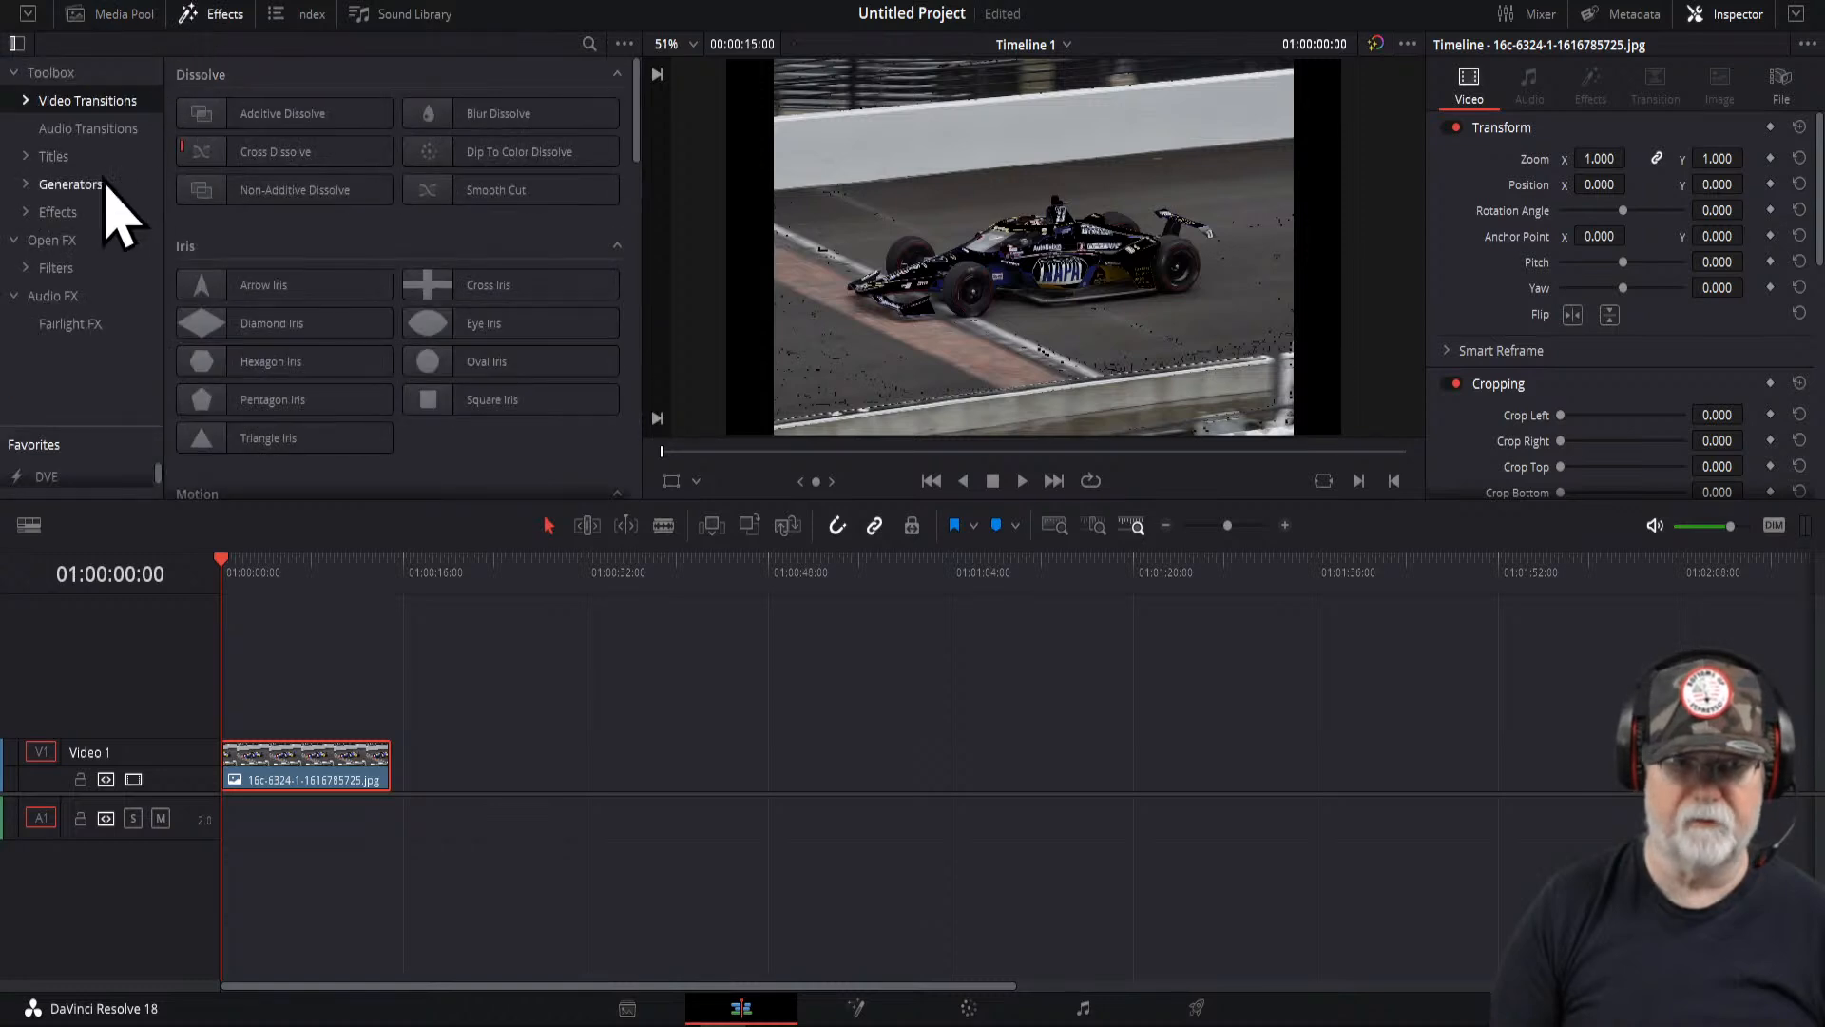
- Add a Text+ title to the timeline on a new track above the car image
click(54, 156)
click(450, 200)
drag(449, 200, 281, 733)
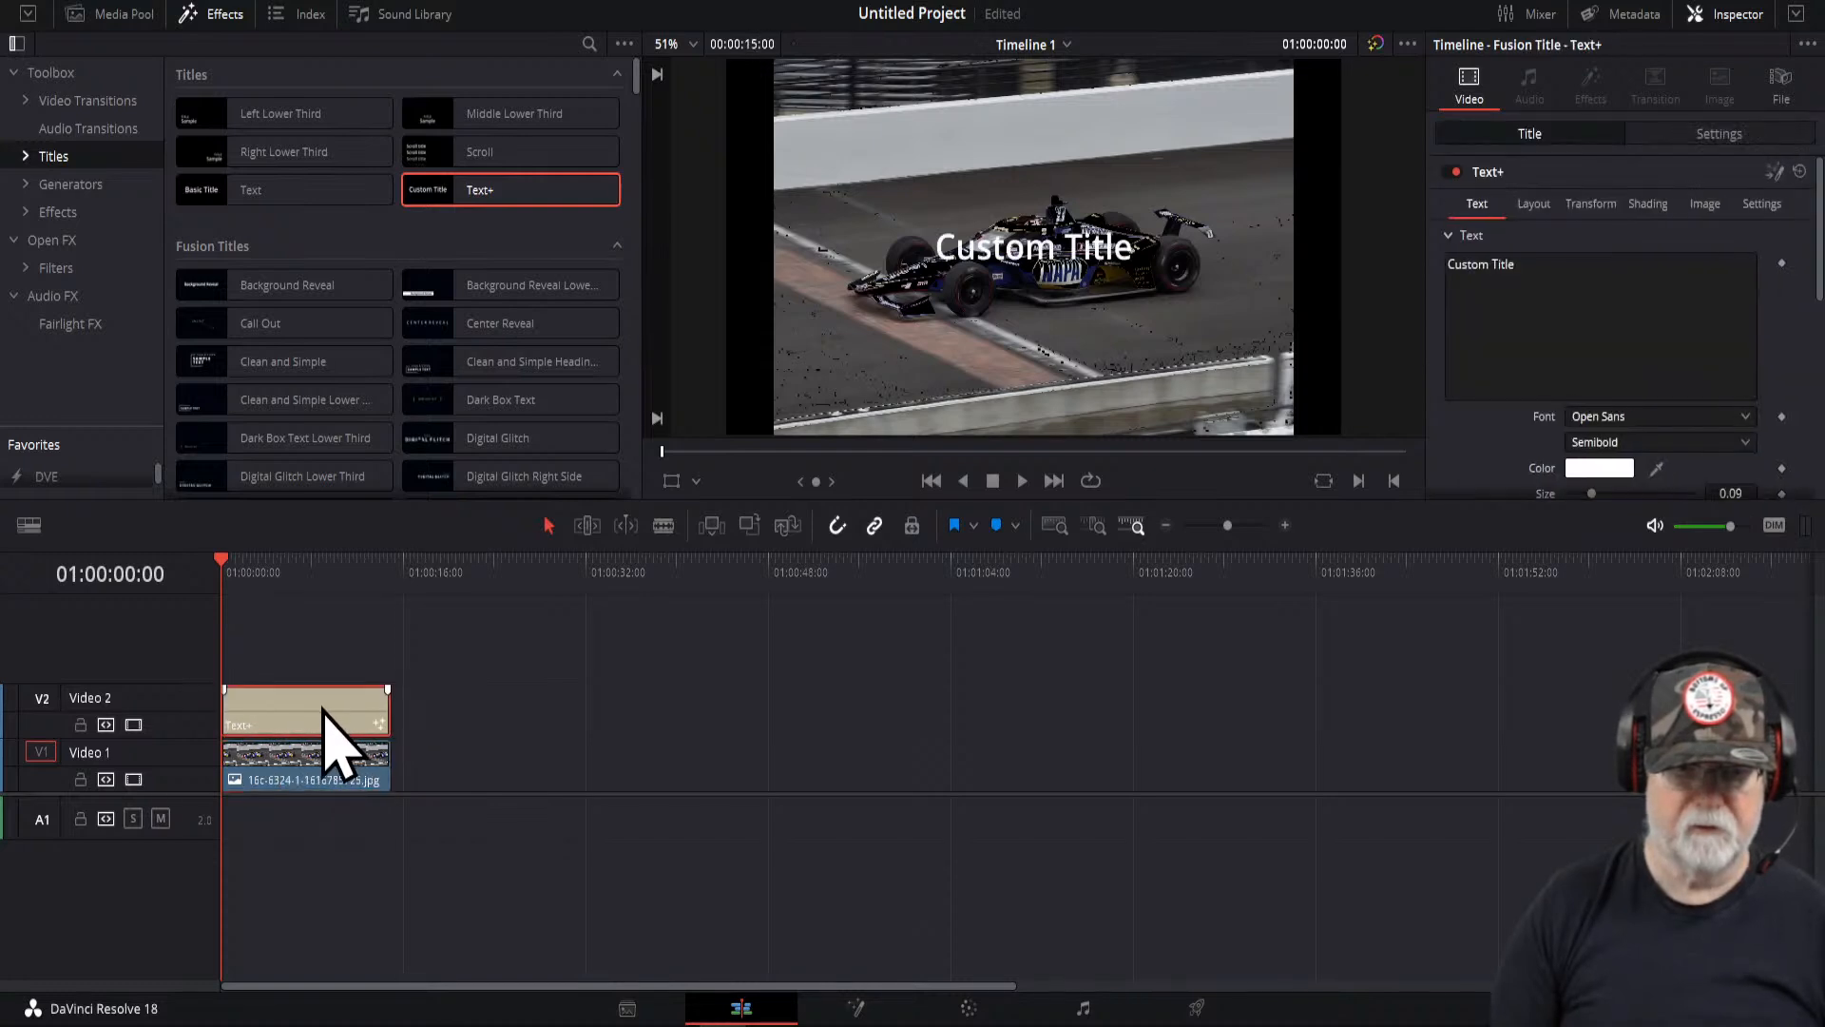
- Replace the title's text with Dark and Spooky Car
click(1524, 276)
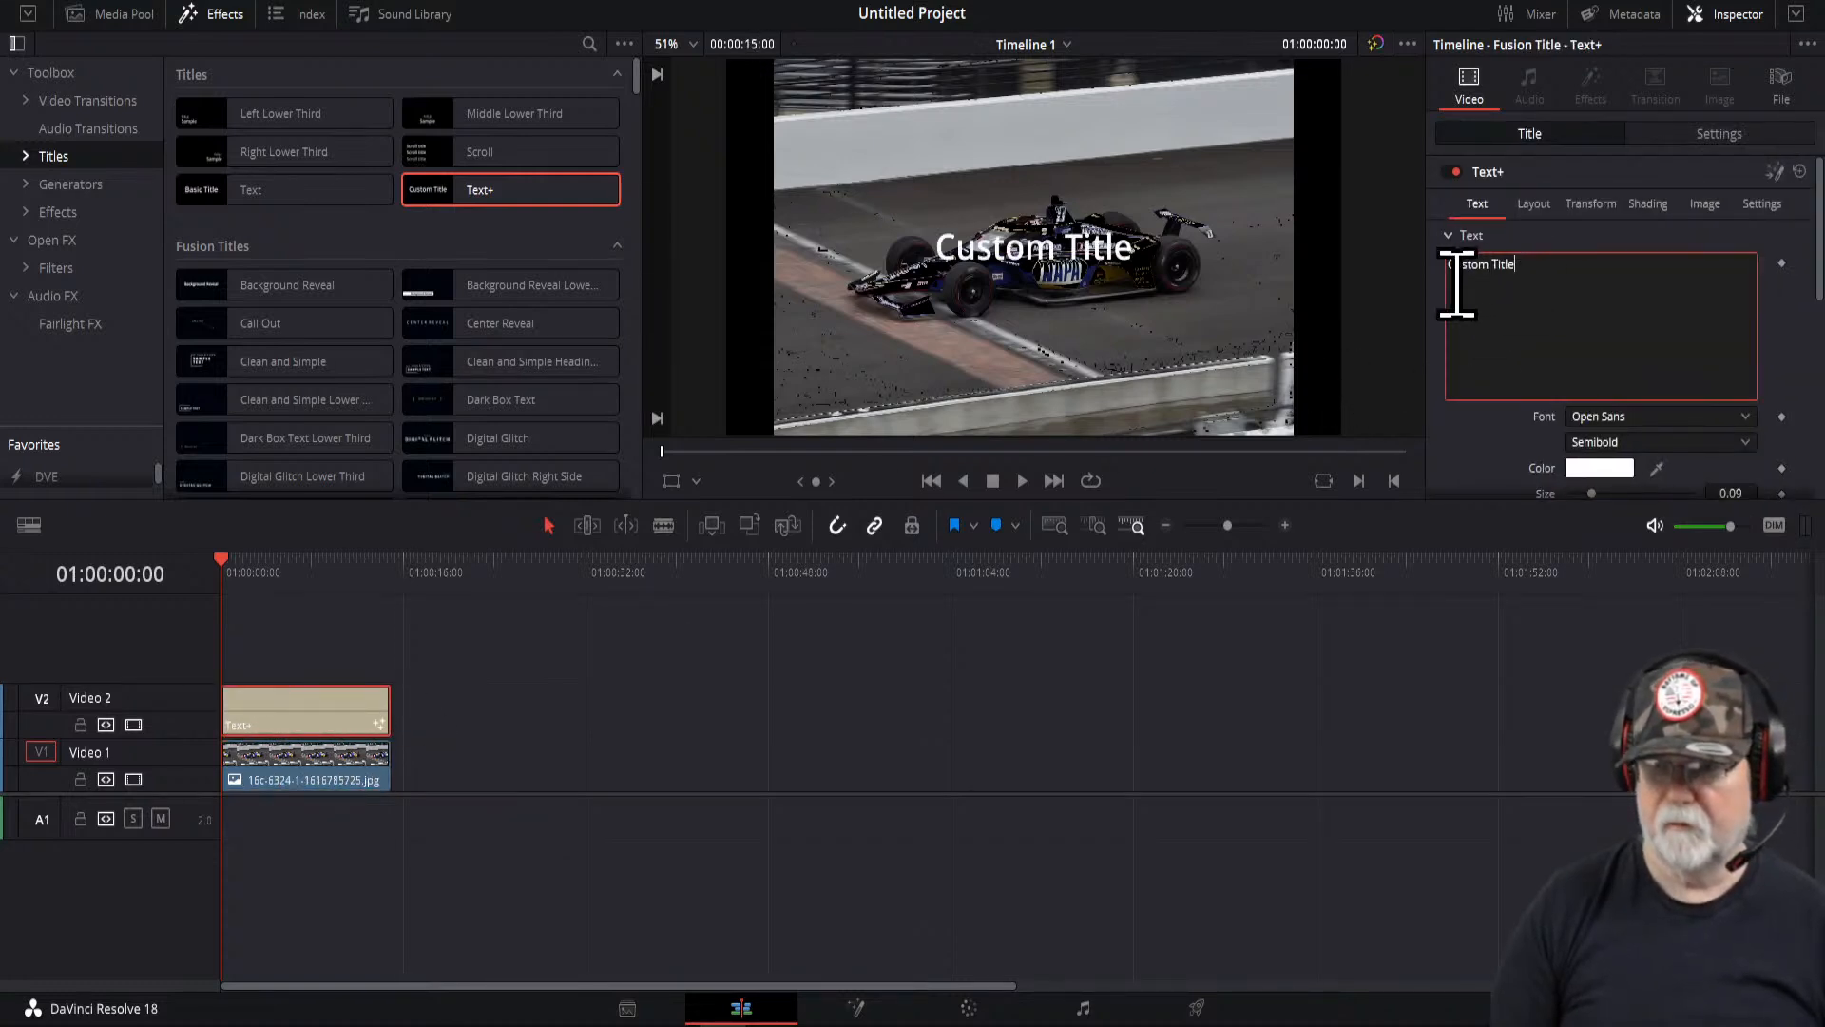
key(BackSpace)
key(BackSpace)
key(BackSpace)
key(BackSpace)
key(BackSpace)
key(BackSpace)
key(BackSpace)
key(BackSpace)
key(BackSpace)
key(BackSpace)
key(BackSpace)
key(BackSpace)
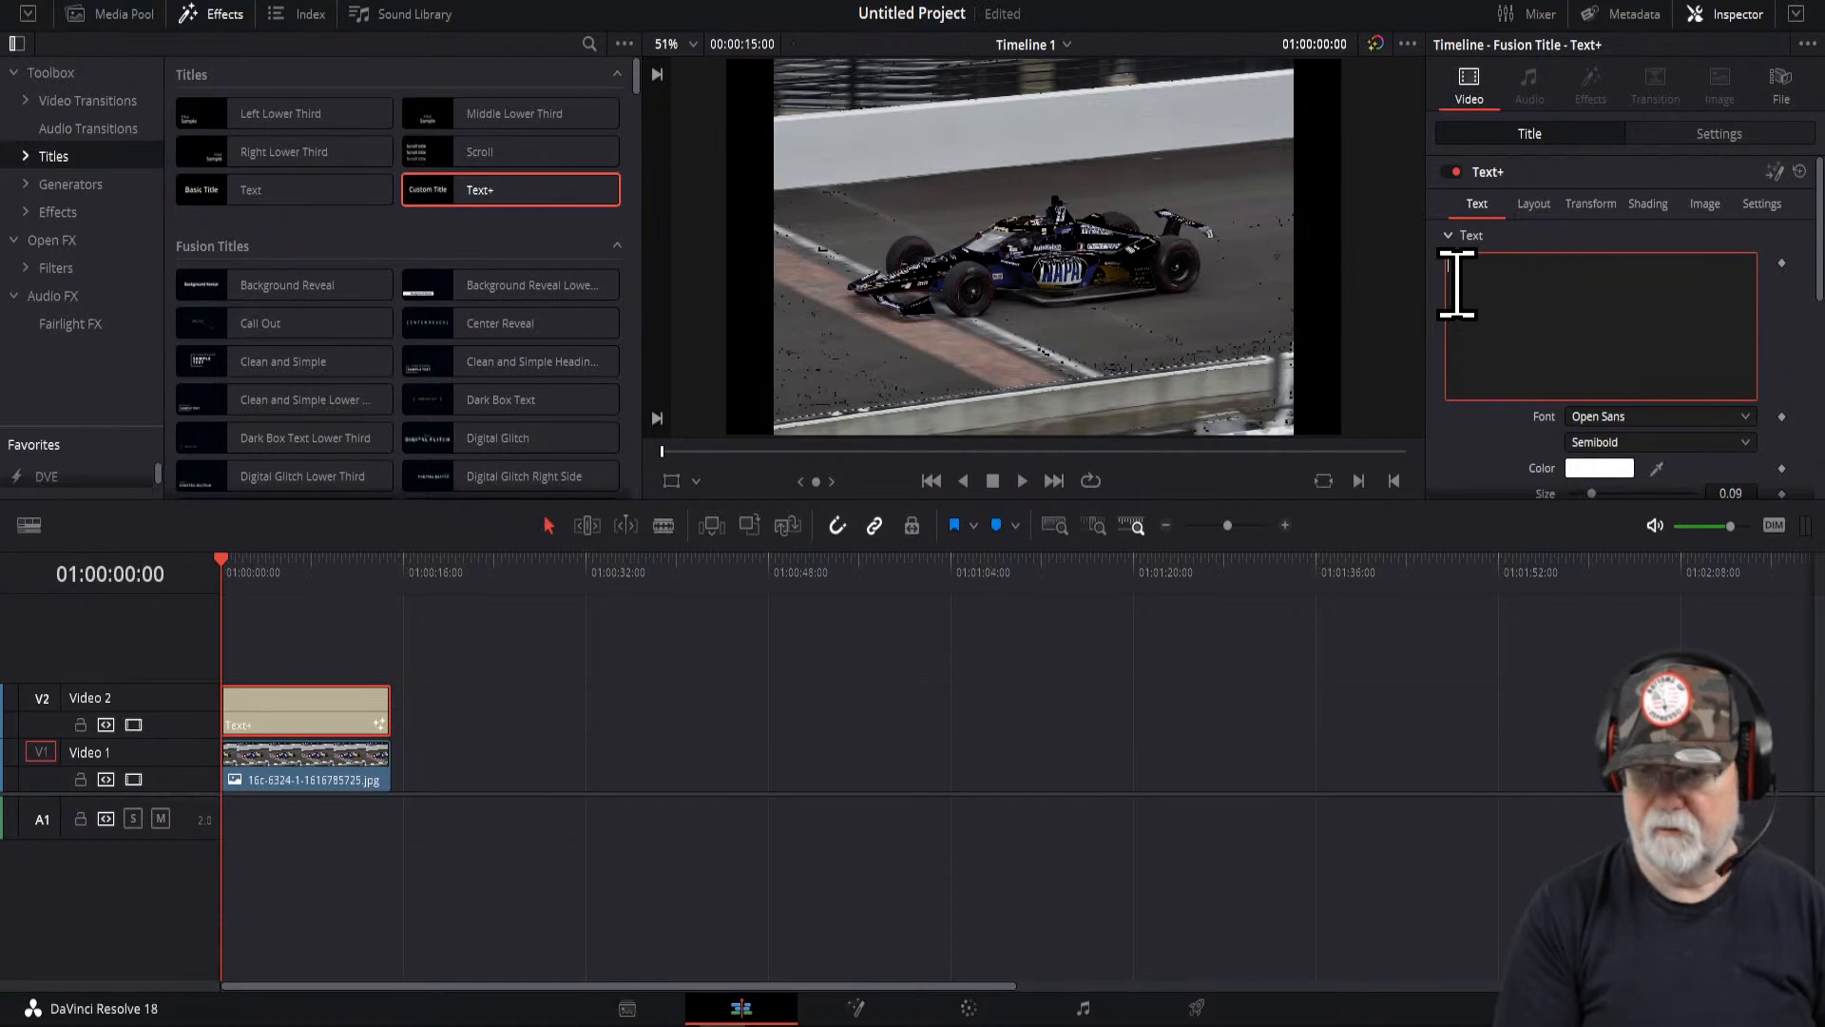
text(Dark and)
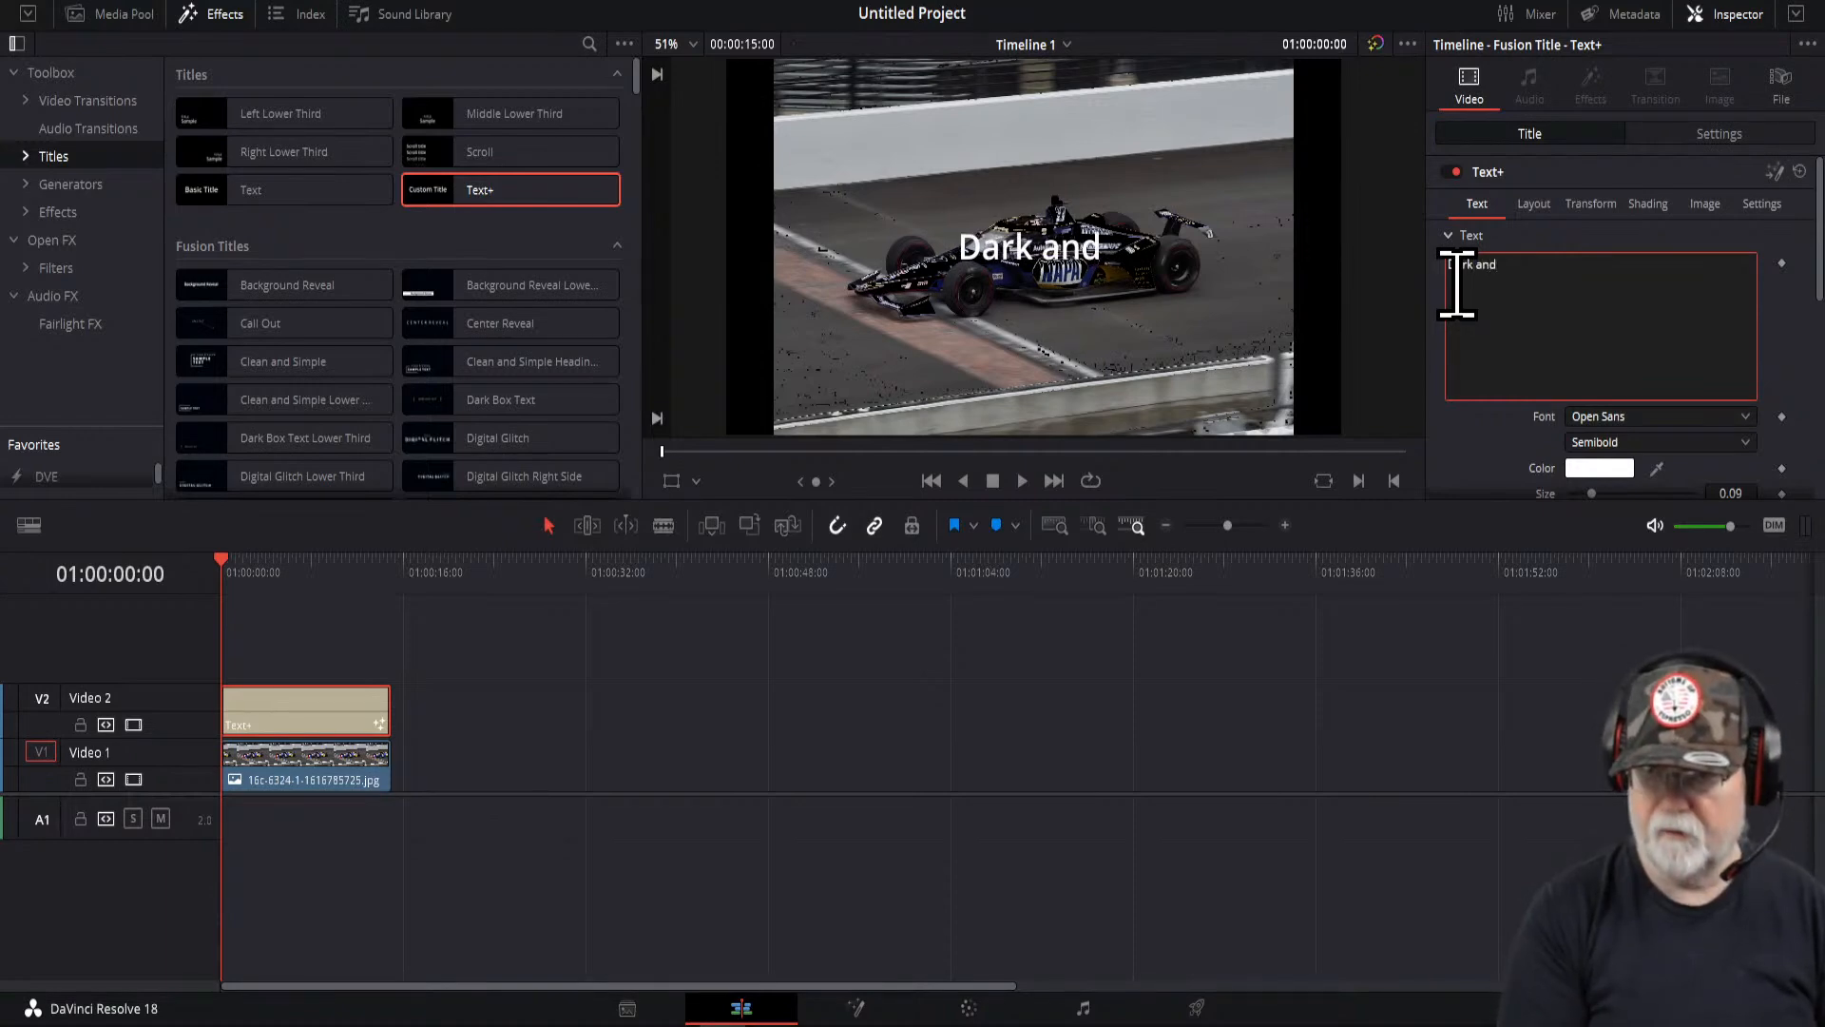
text( Spooky Care)
key(BackSpace)
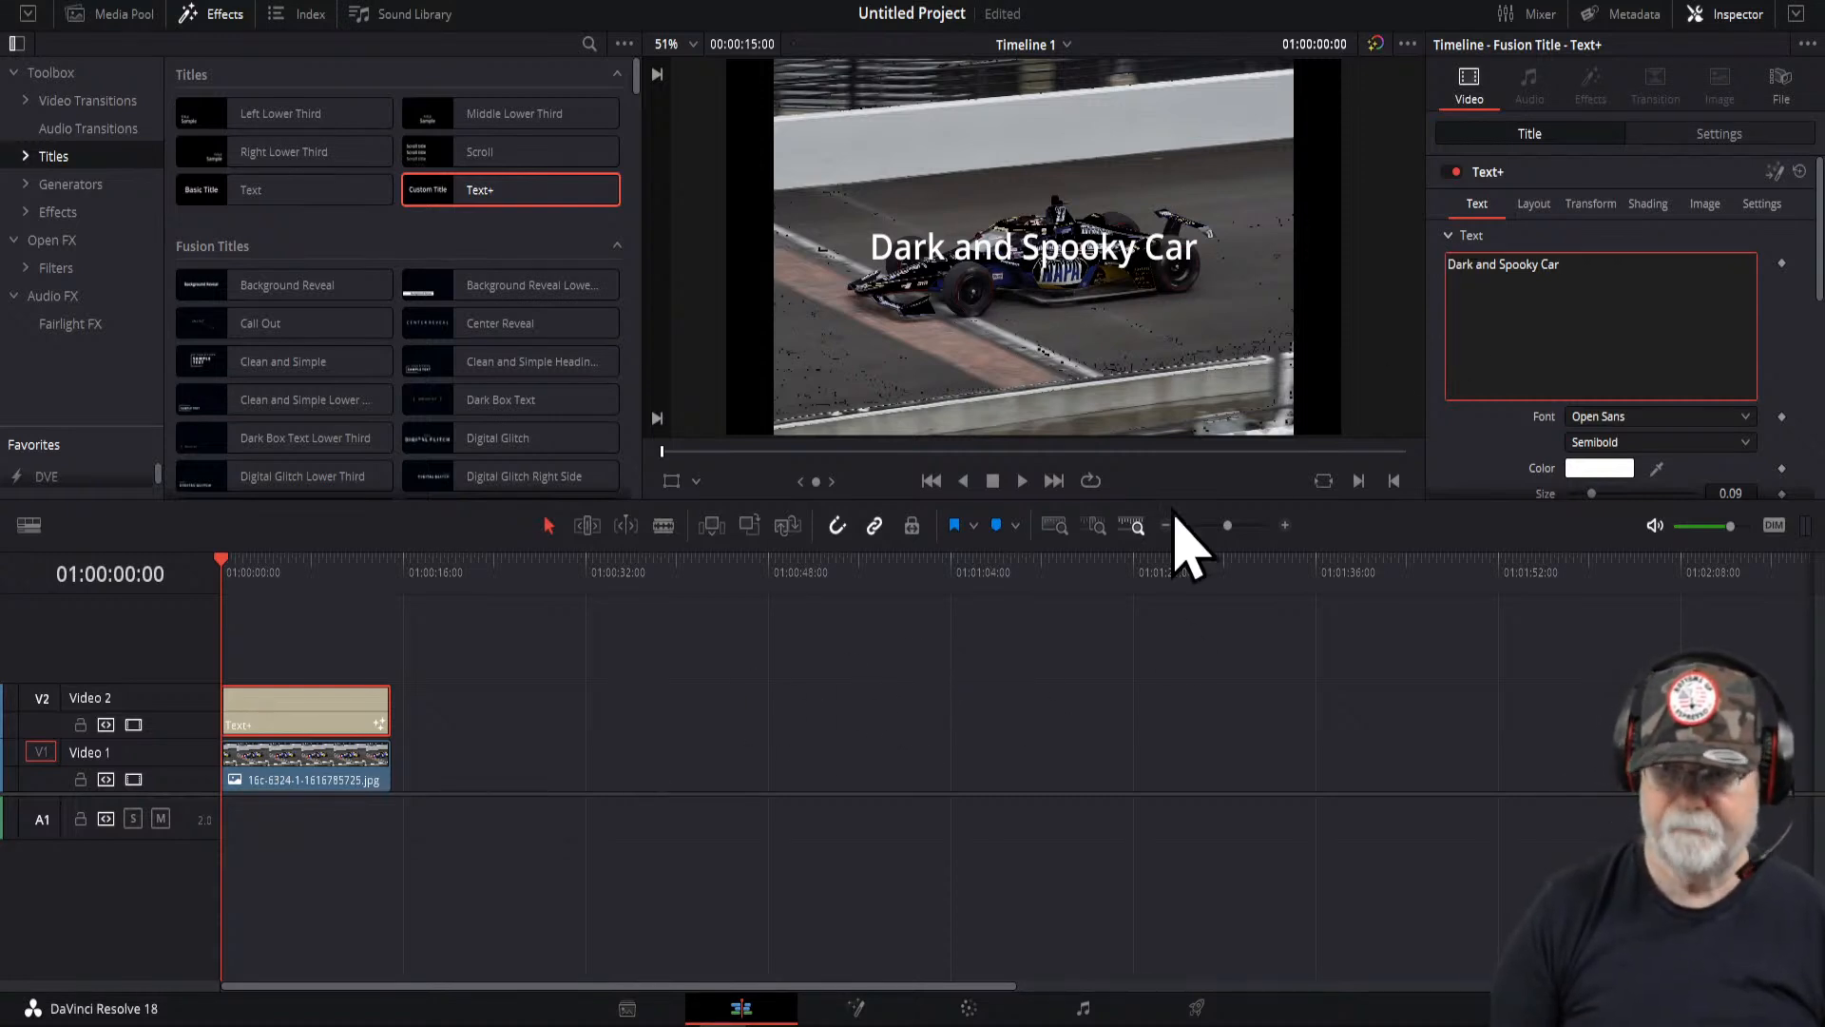
- Set the title's size to 0.122 and its tracking to 1.039
drag(1451, 496, 1450, 720)
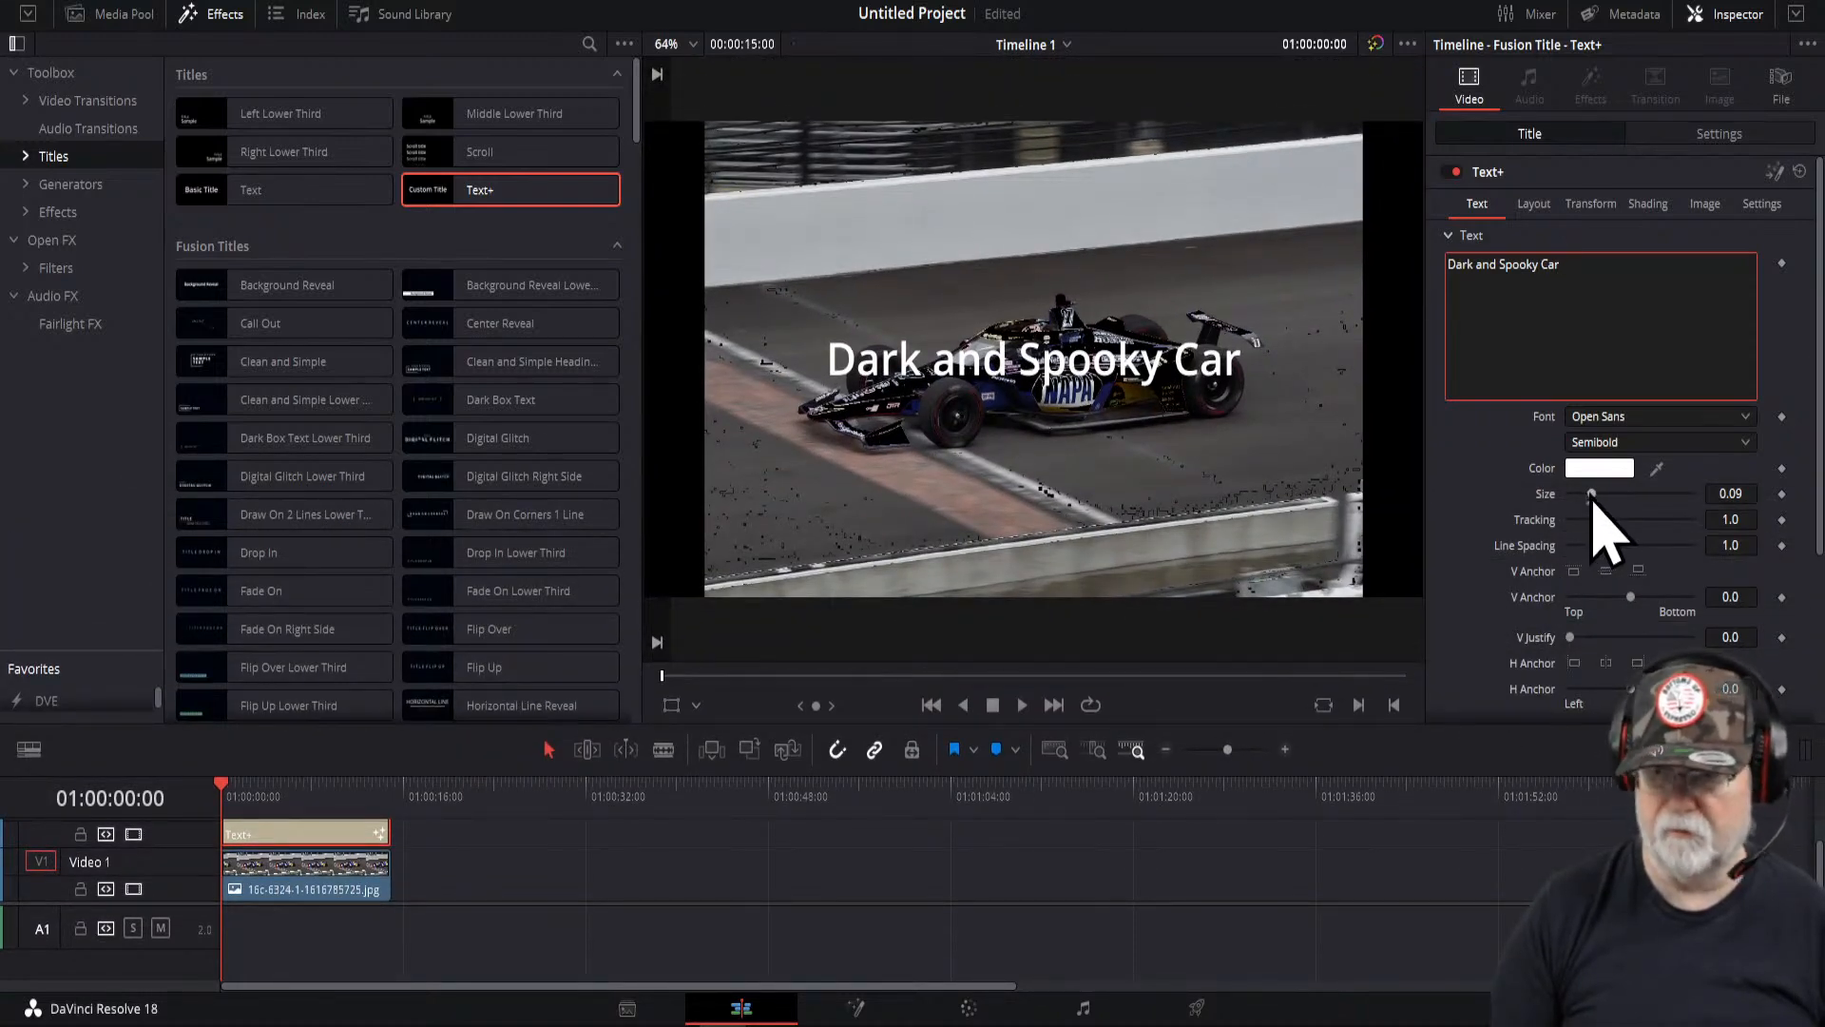
drag(1596, 502, 1604, 502)
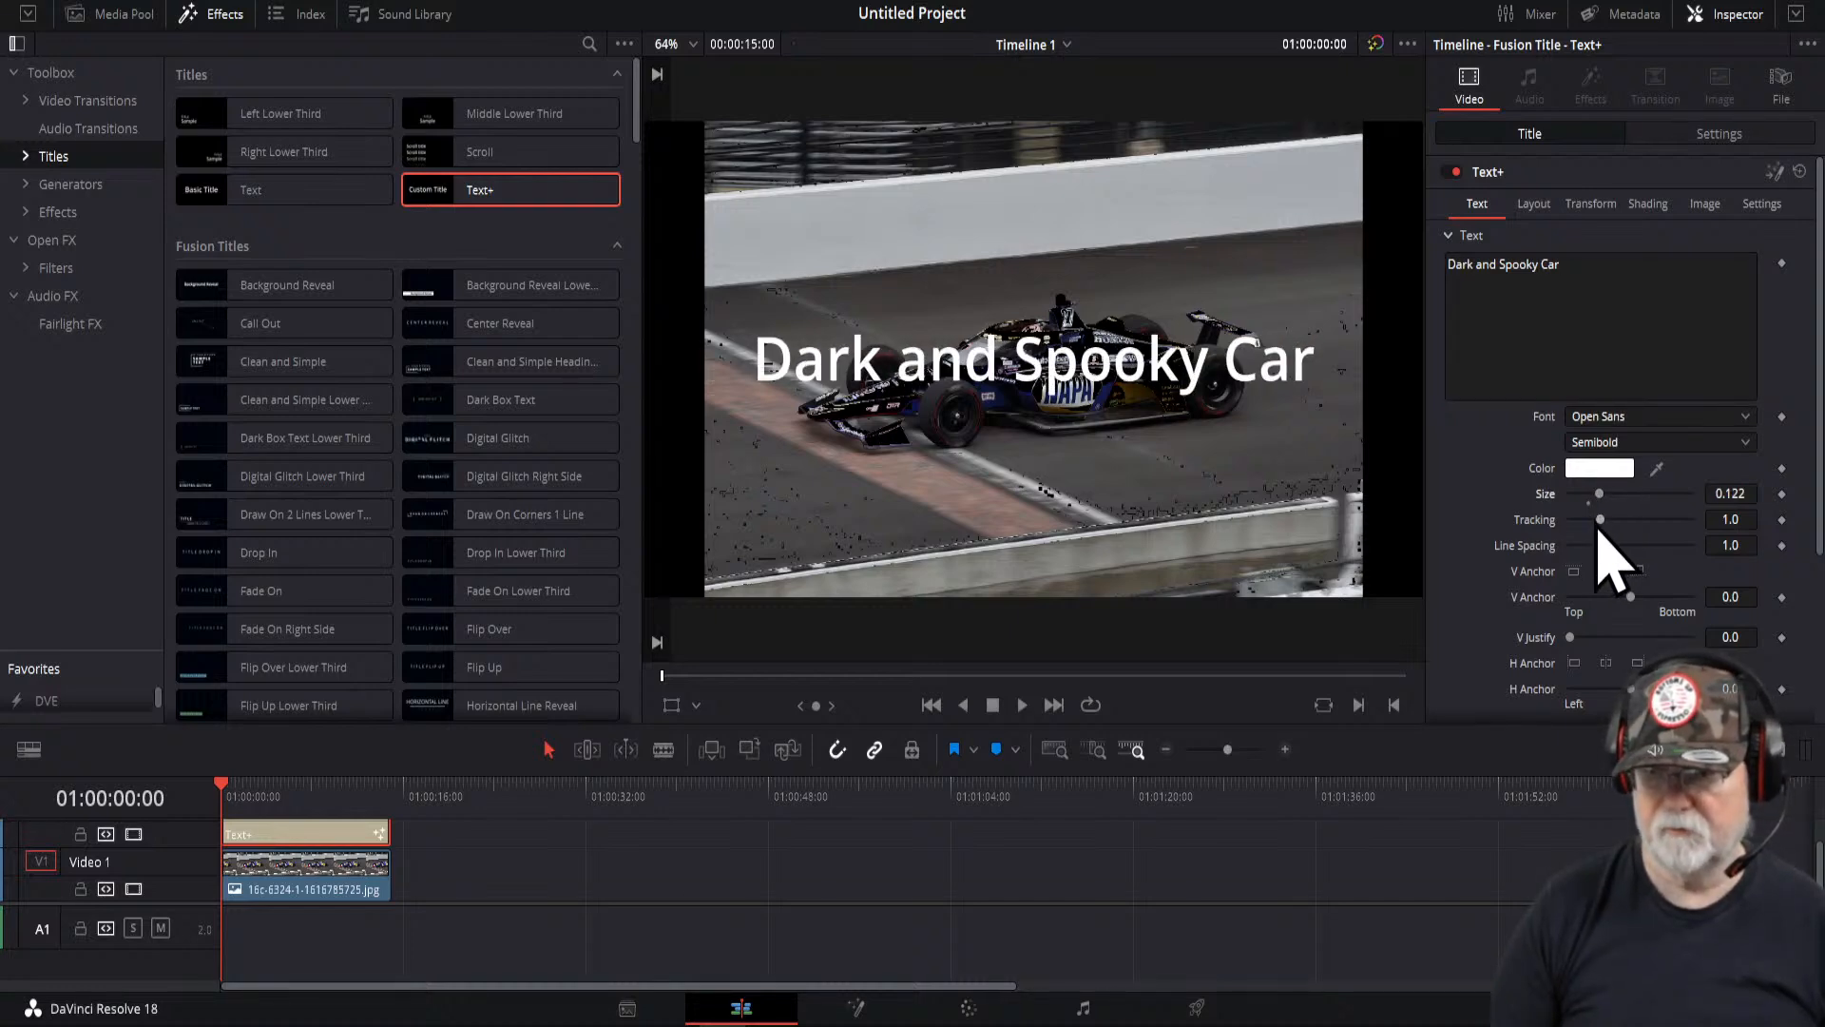
drag(1601, 523, 1601, 524)
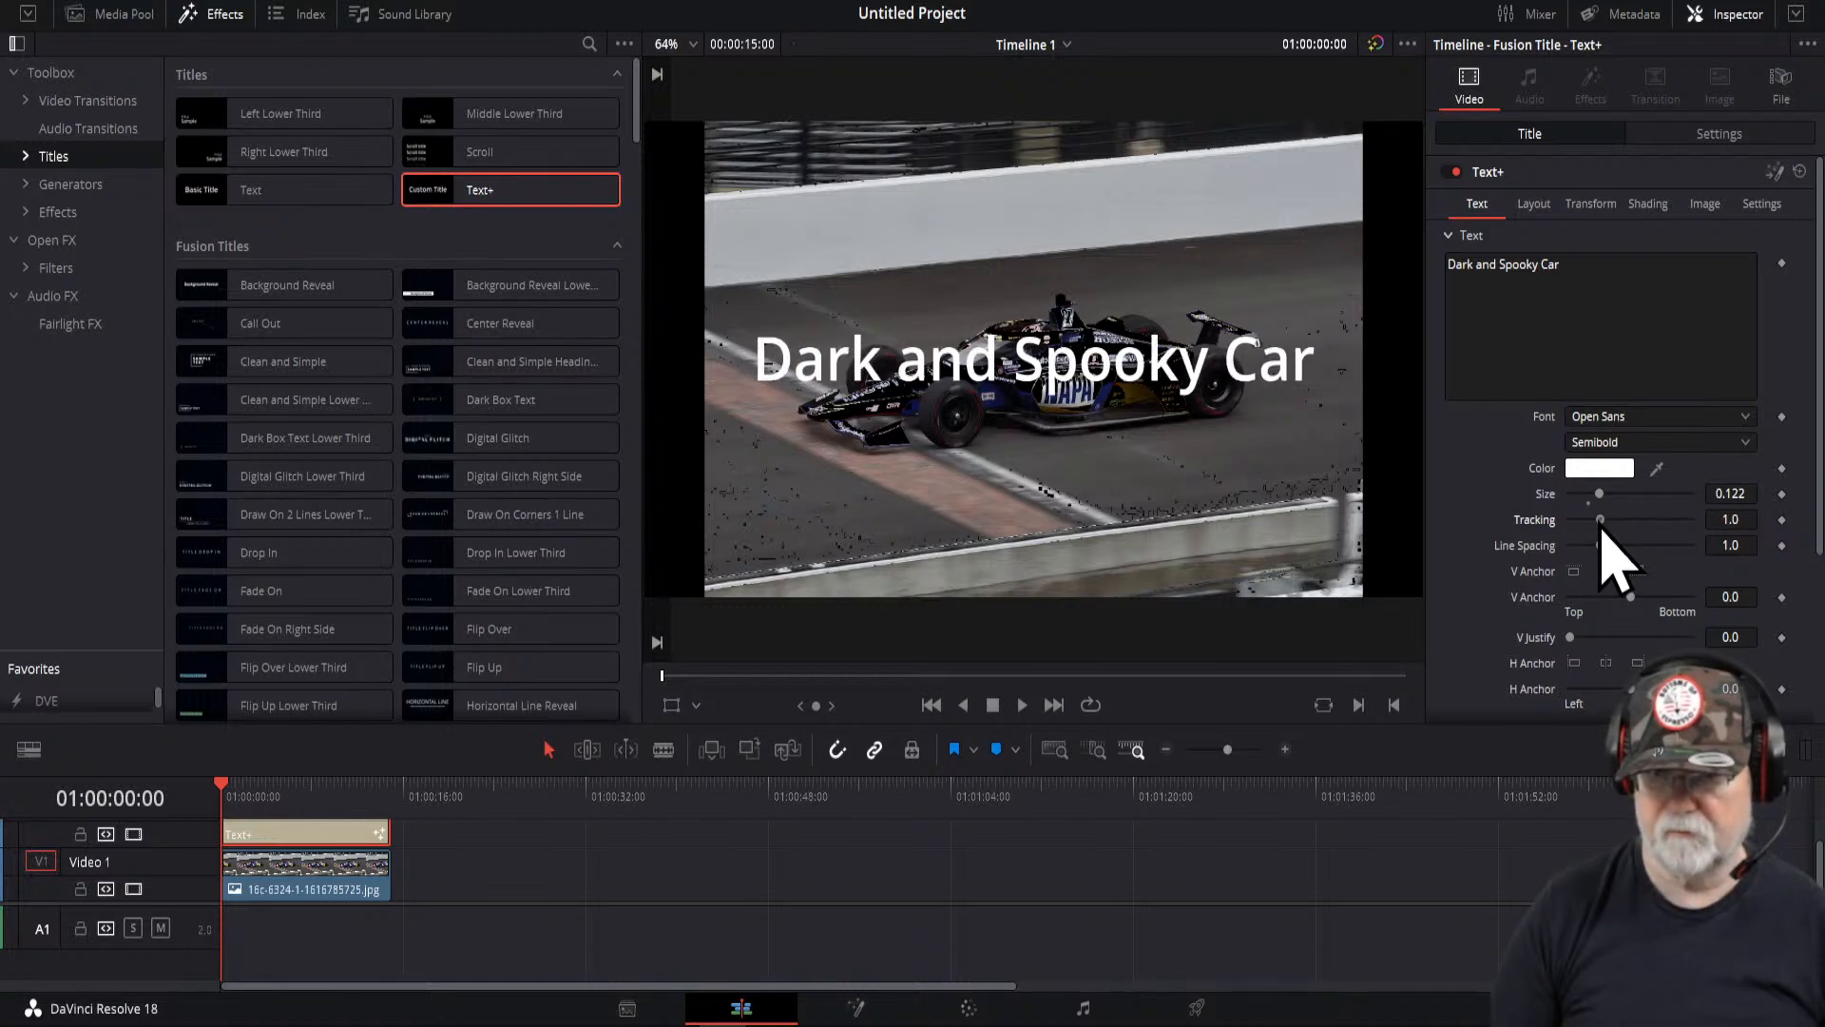
drag(1600, 524, 1602, 525)
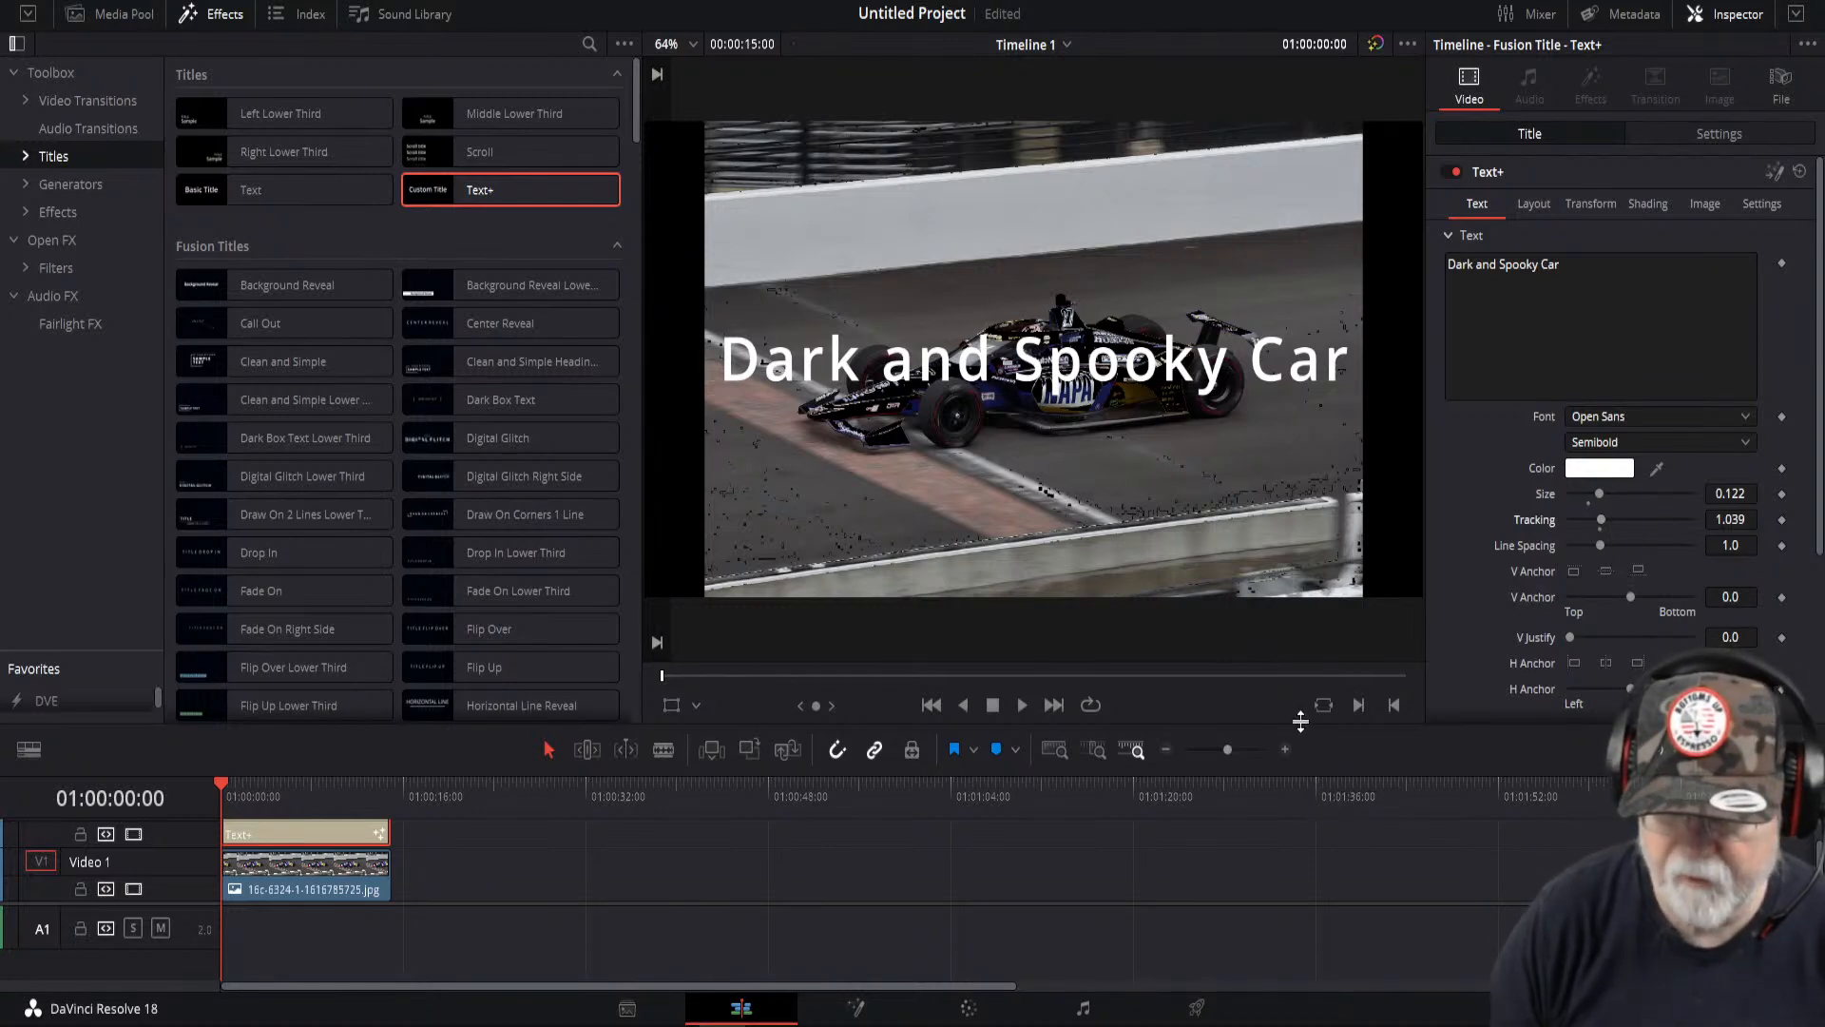
- Rearrange the tracks so the car image sits on Video 2 above the Text+ title on Video 1
drag(1299, 721, 1307, 568)
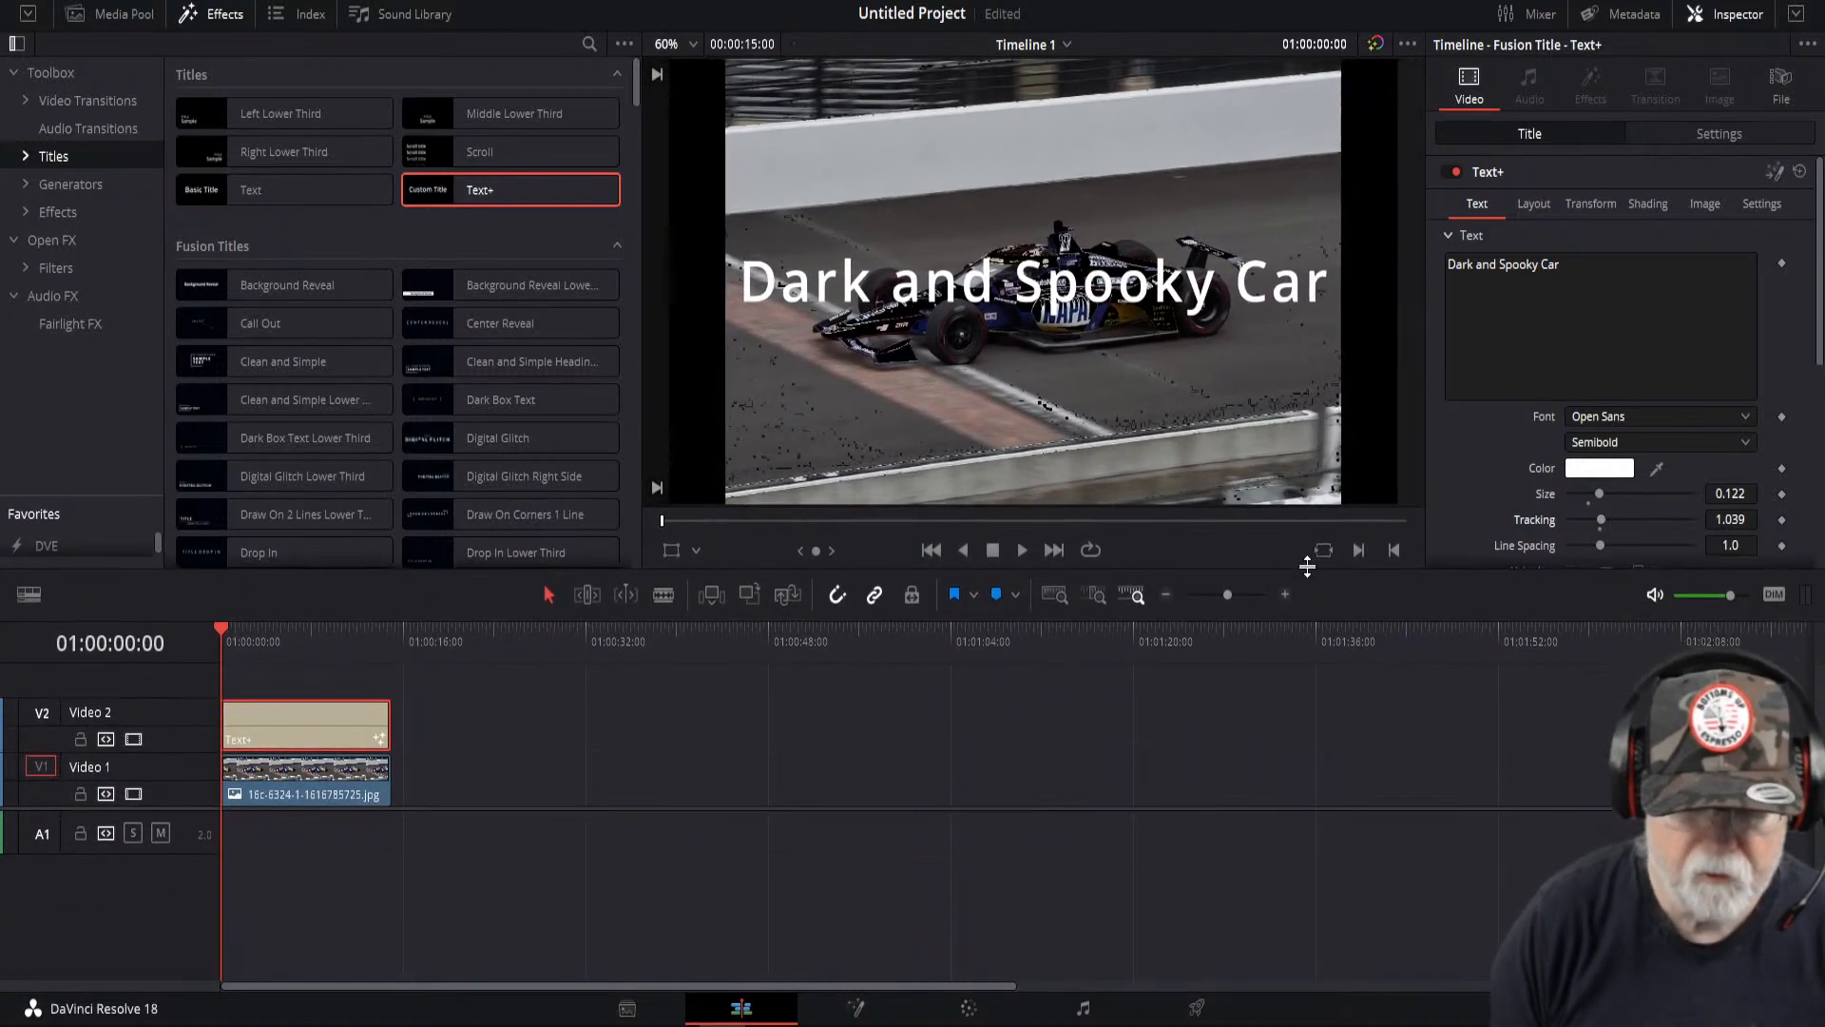
drag(377, 744, 521, 782)
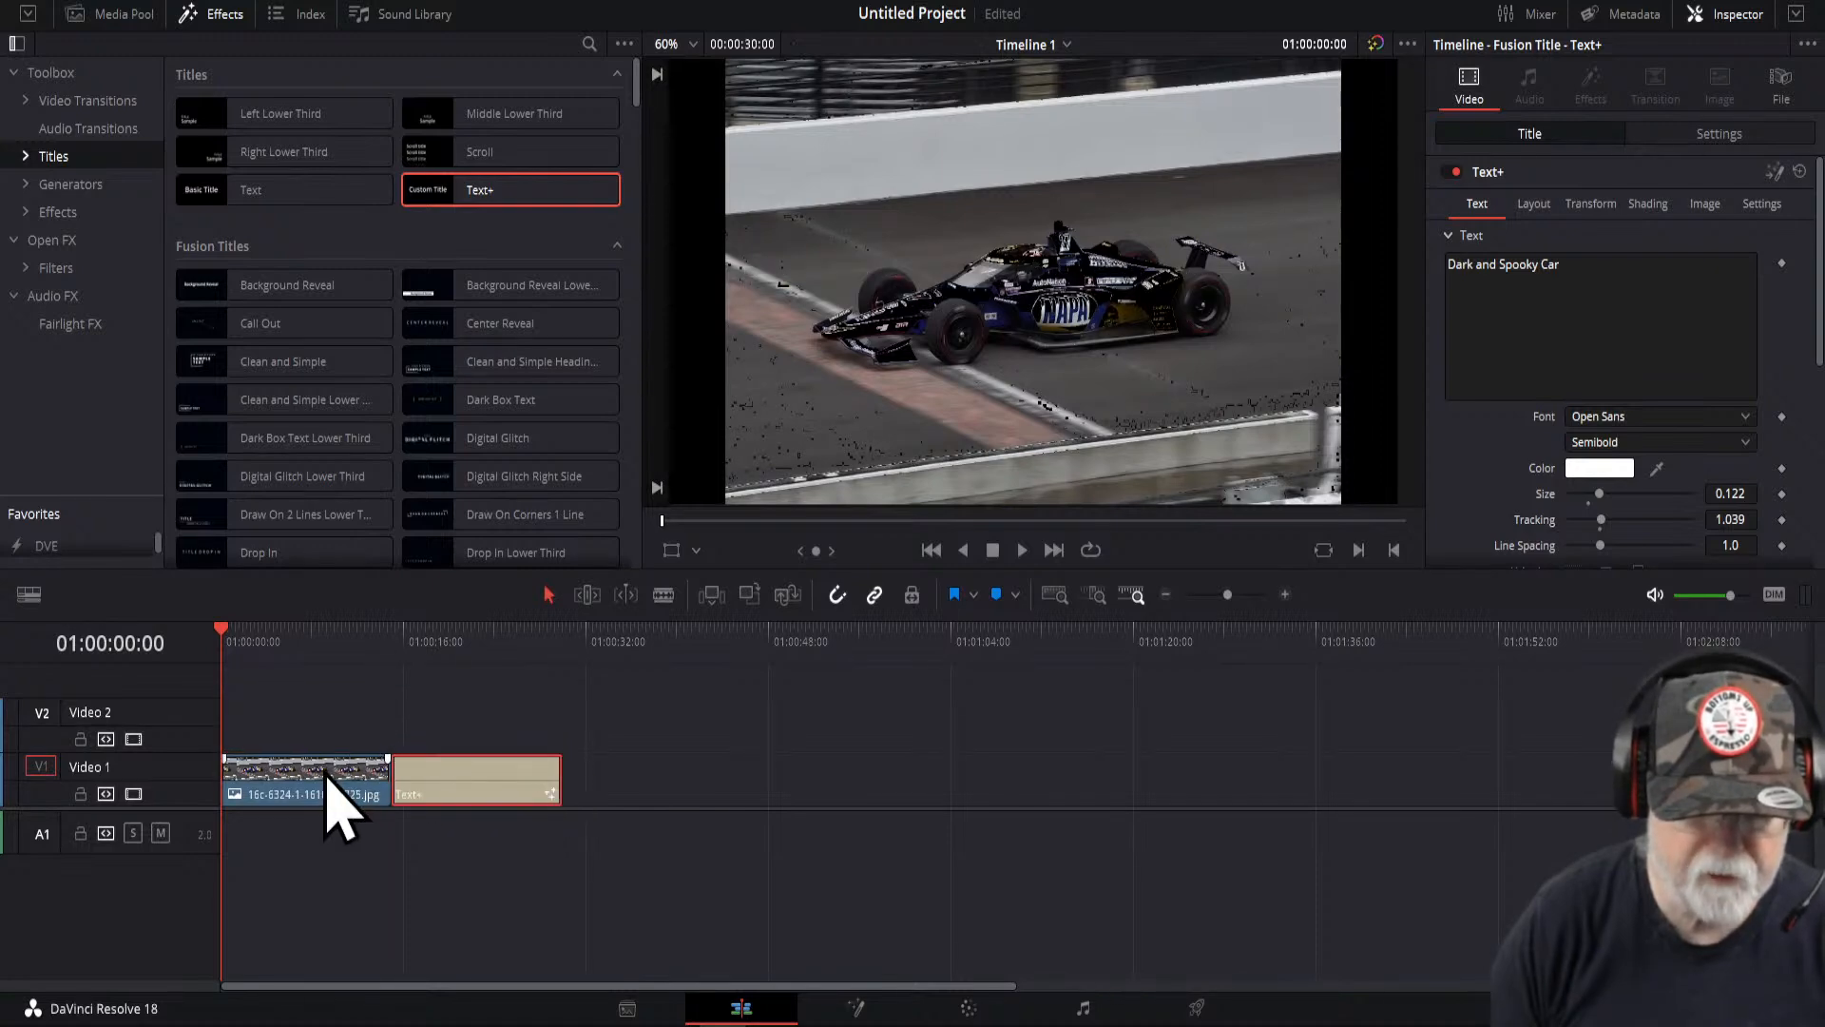
drag(326, 773, 324, 719)
drag(476, 802, 302, 783)
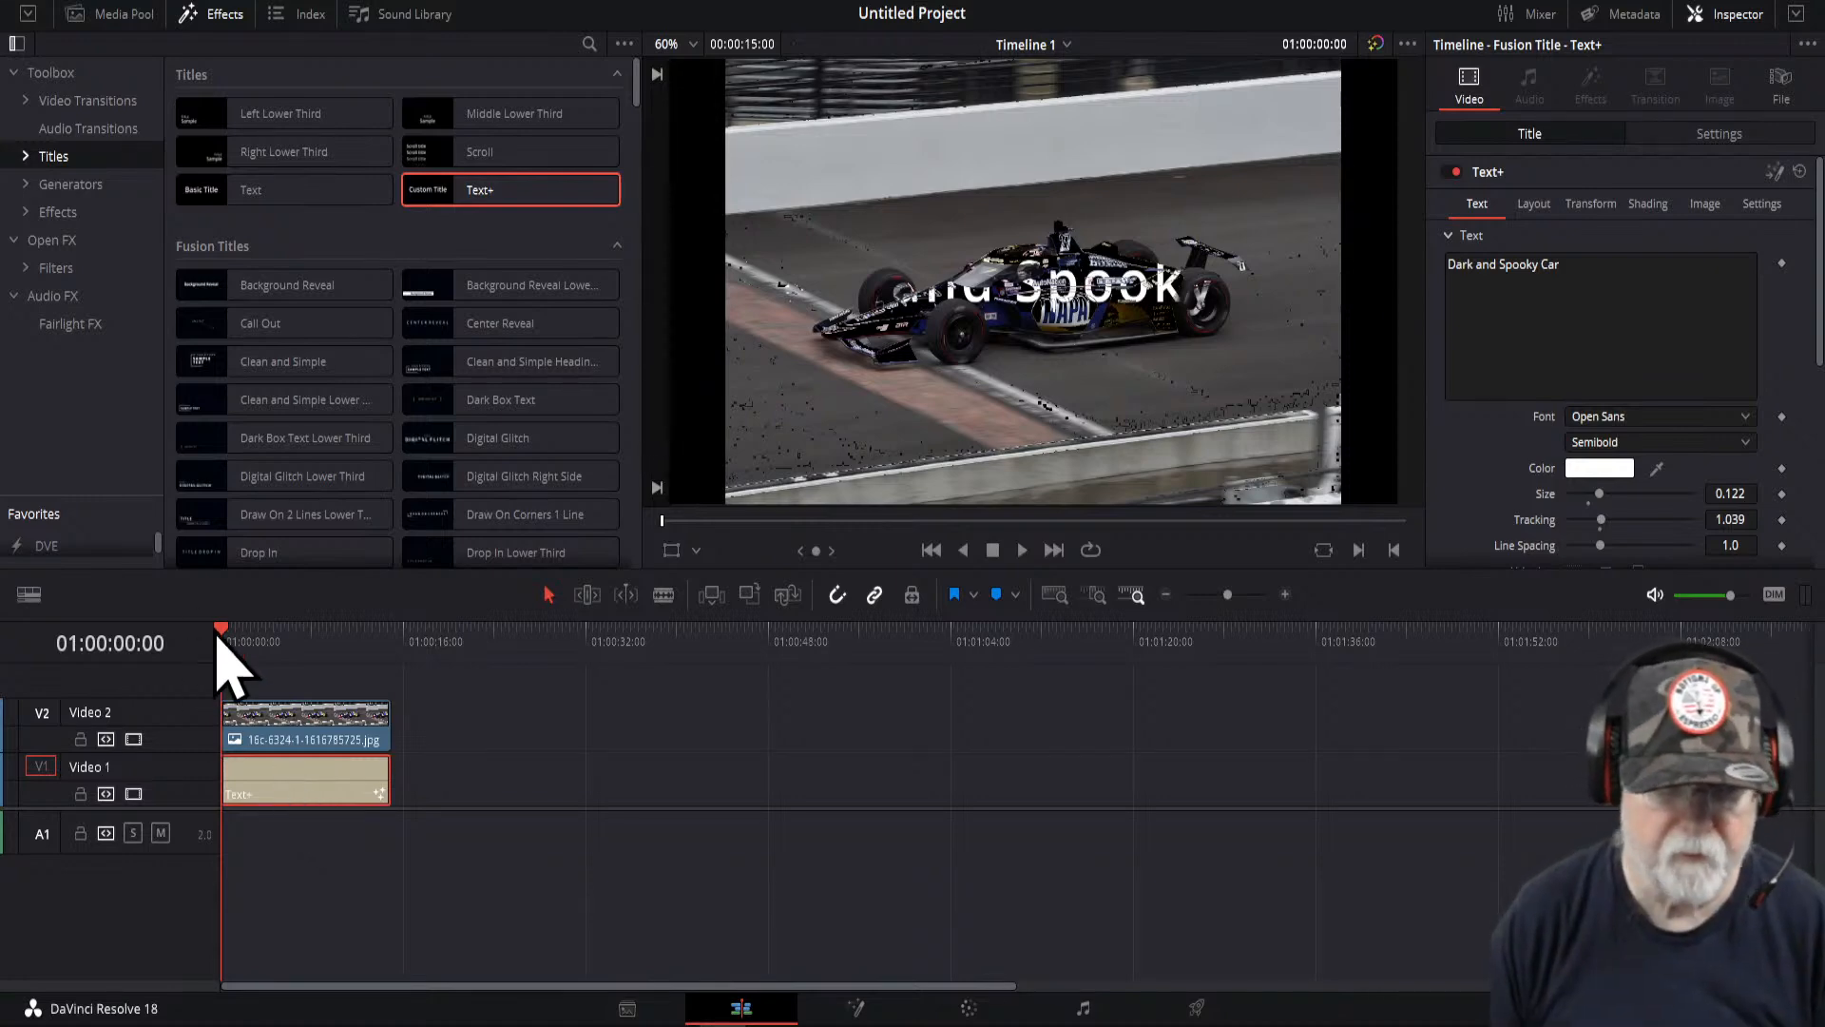
- Switch the viewer to the Dynamic Zoom controls for the title and adjust the zoom box
mouse_move(218, 639)
mouse_down()
mouse_move(306, 643)
mouse_move(232, 673)
mouse_up()
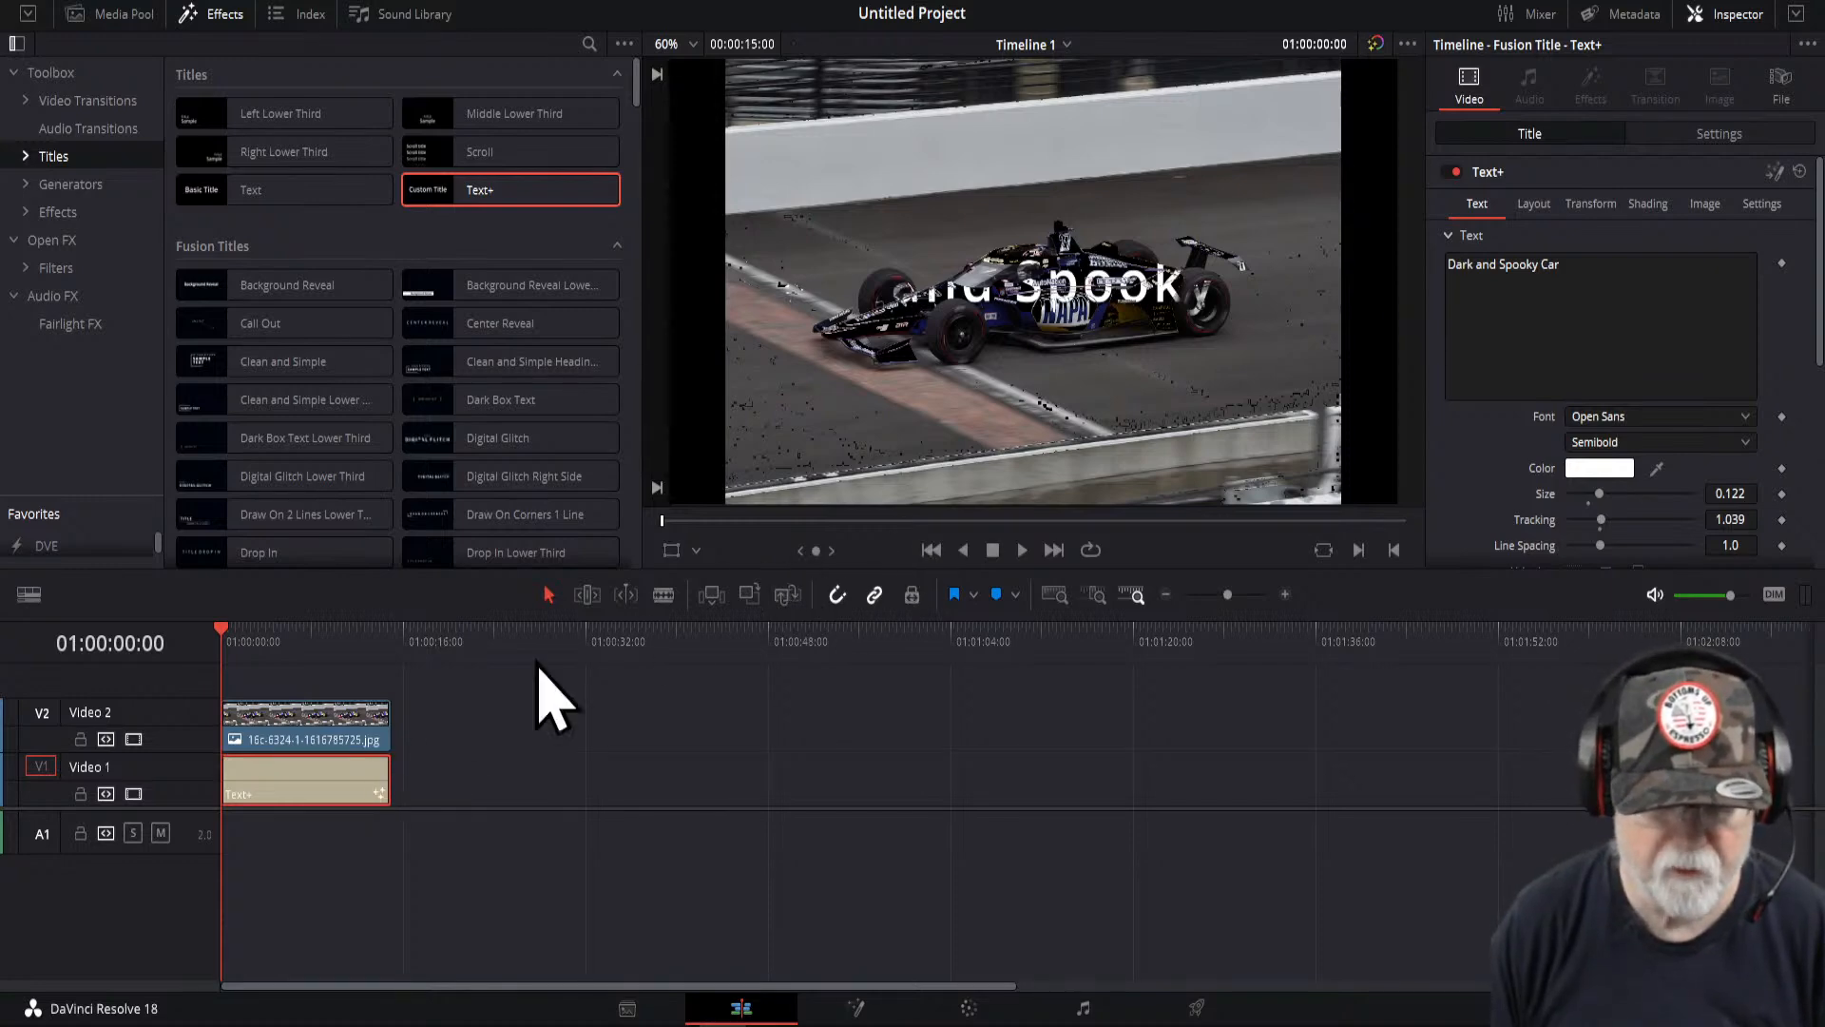
click(691, 555)
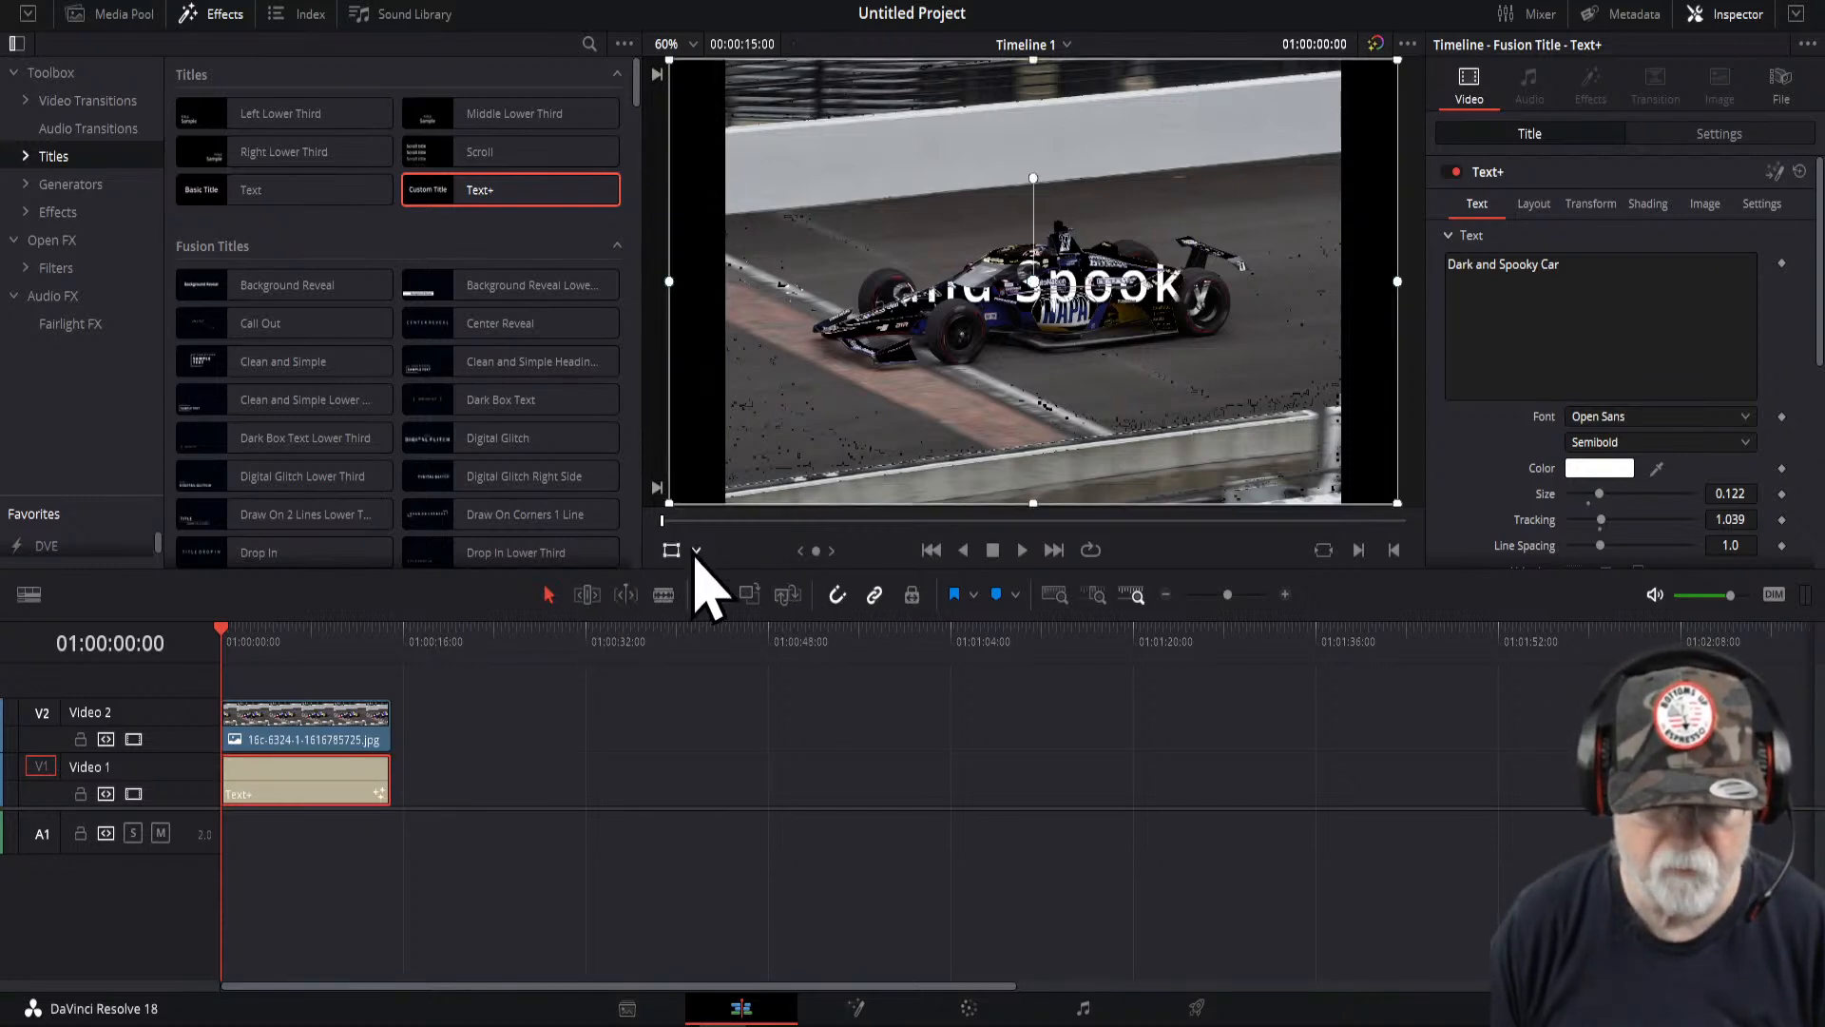
click(696, 552)
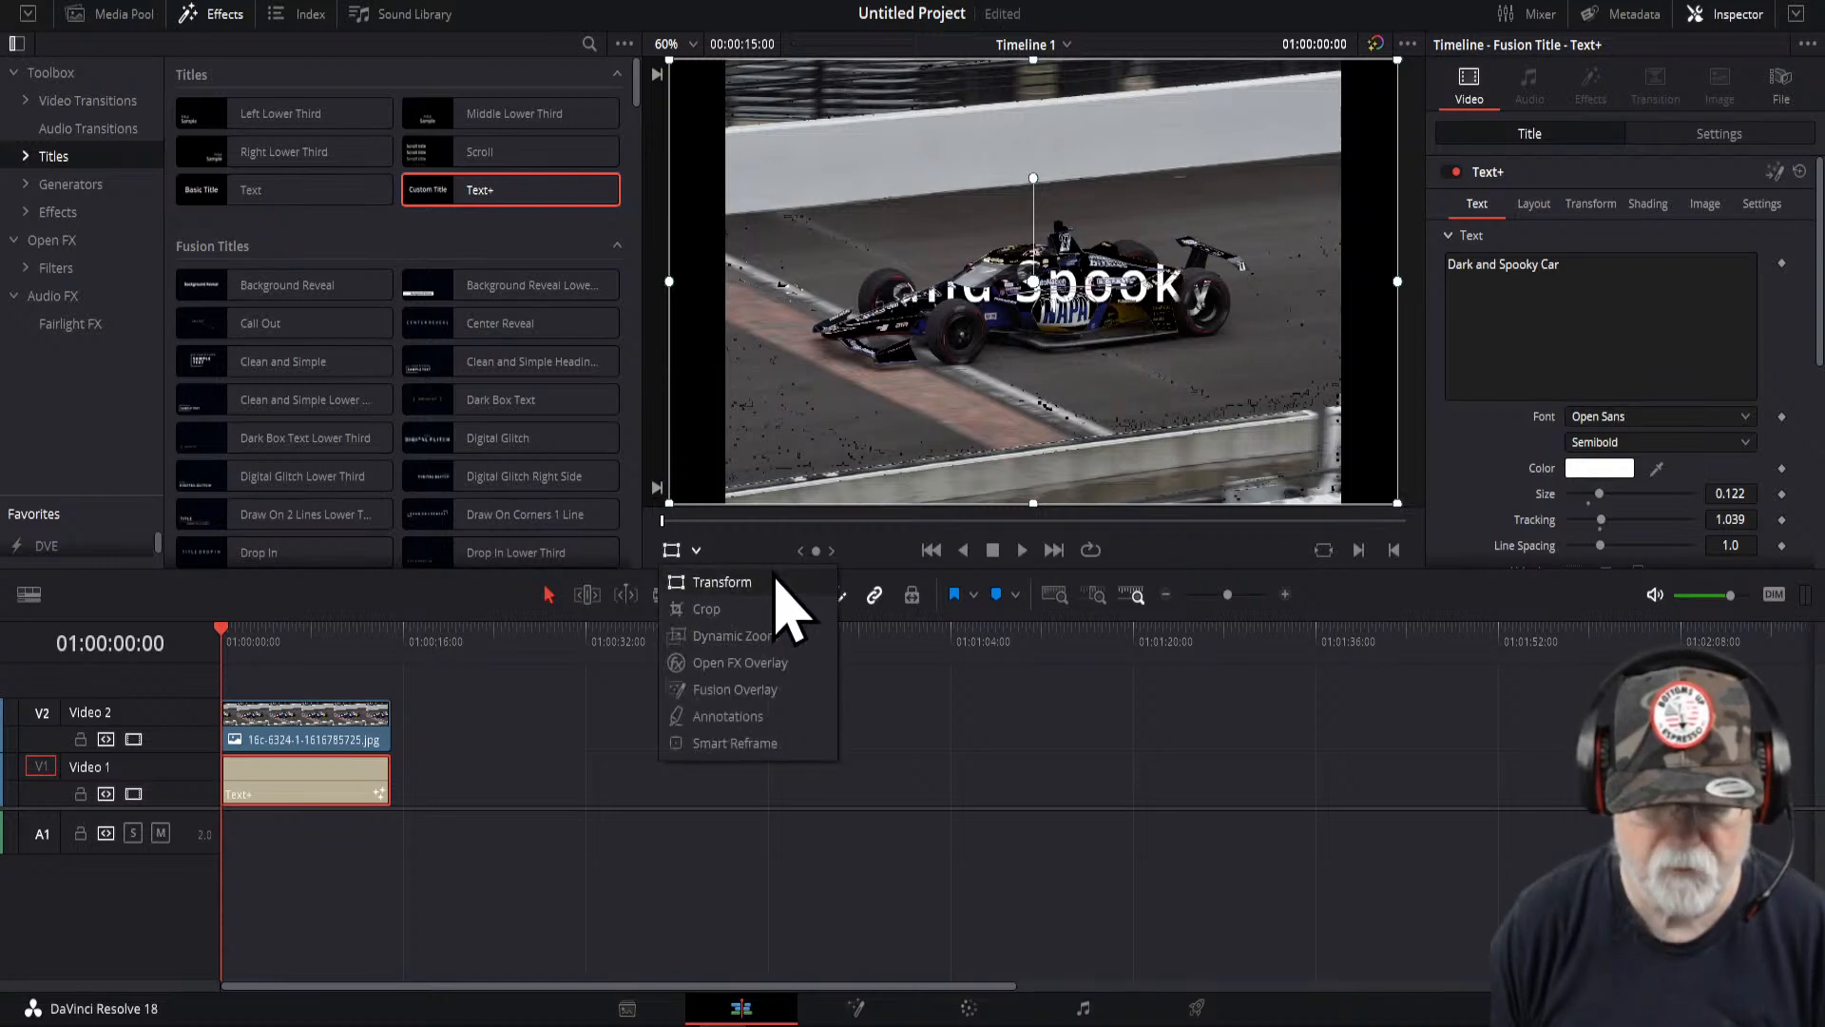
click(735, 636)
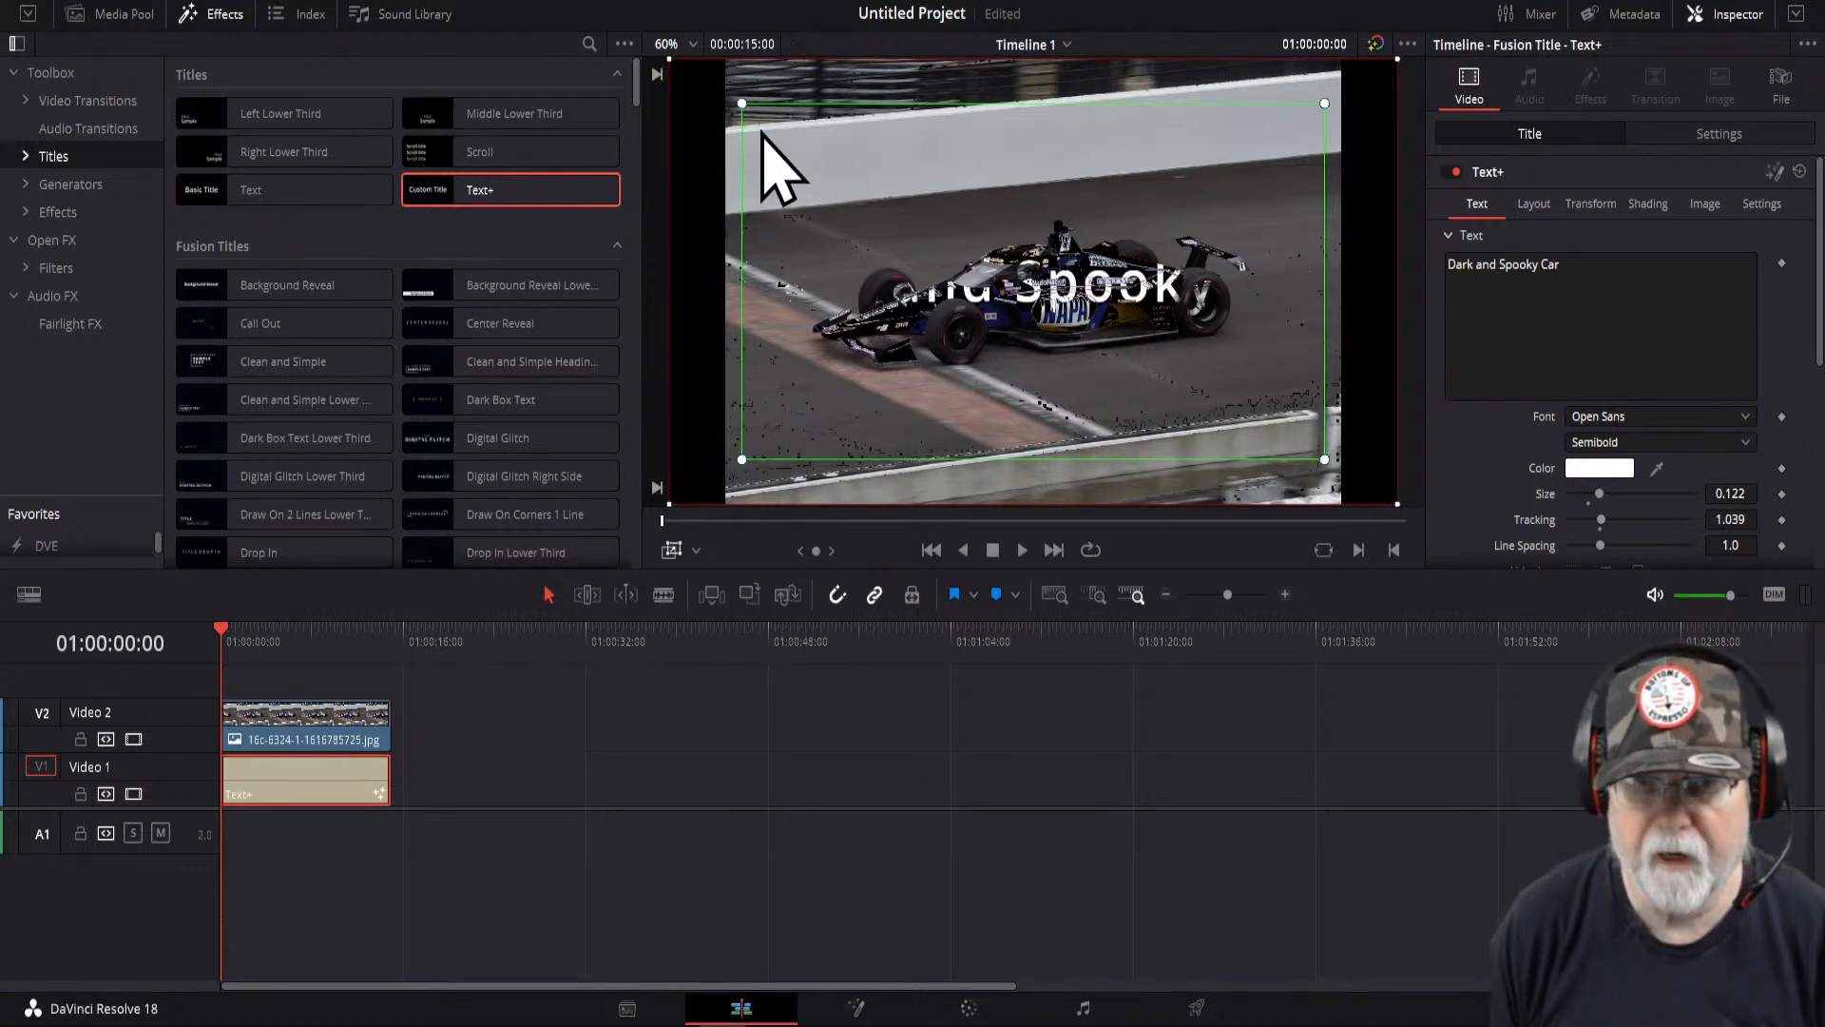
click(226, 17)
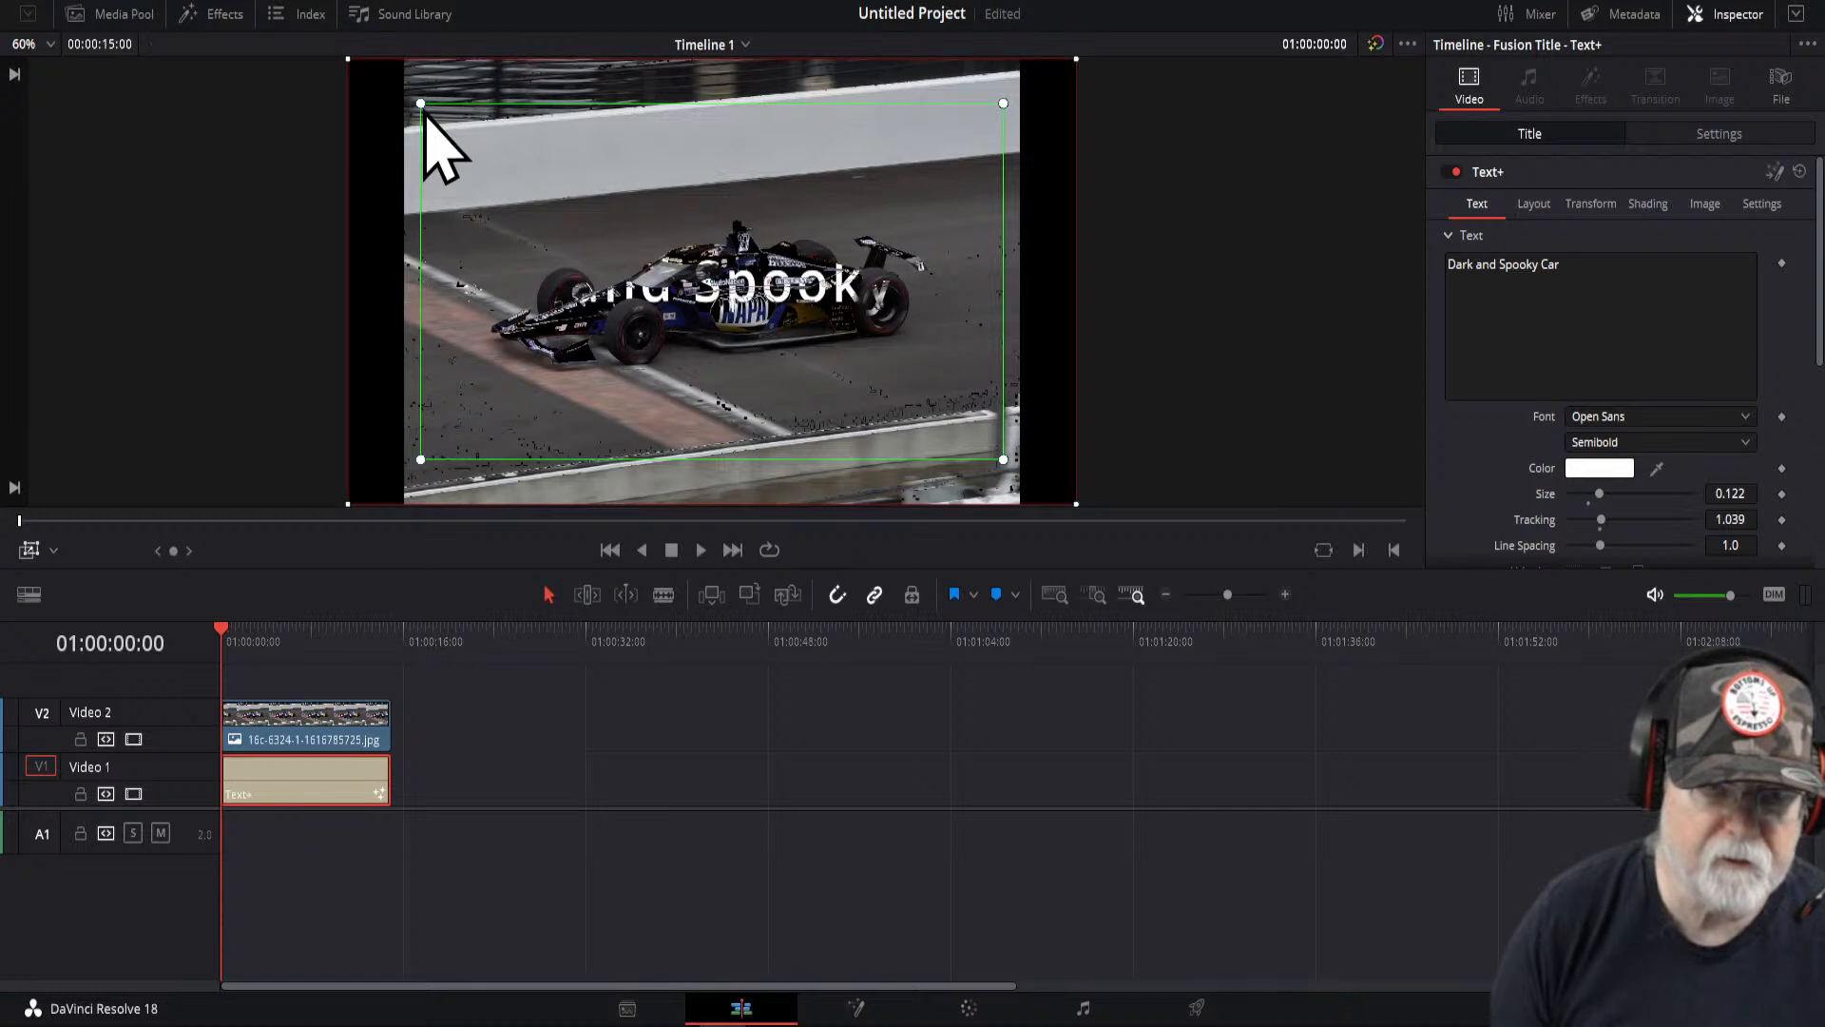
drag(423, 107, 697, 211)
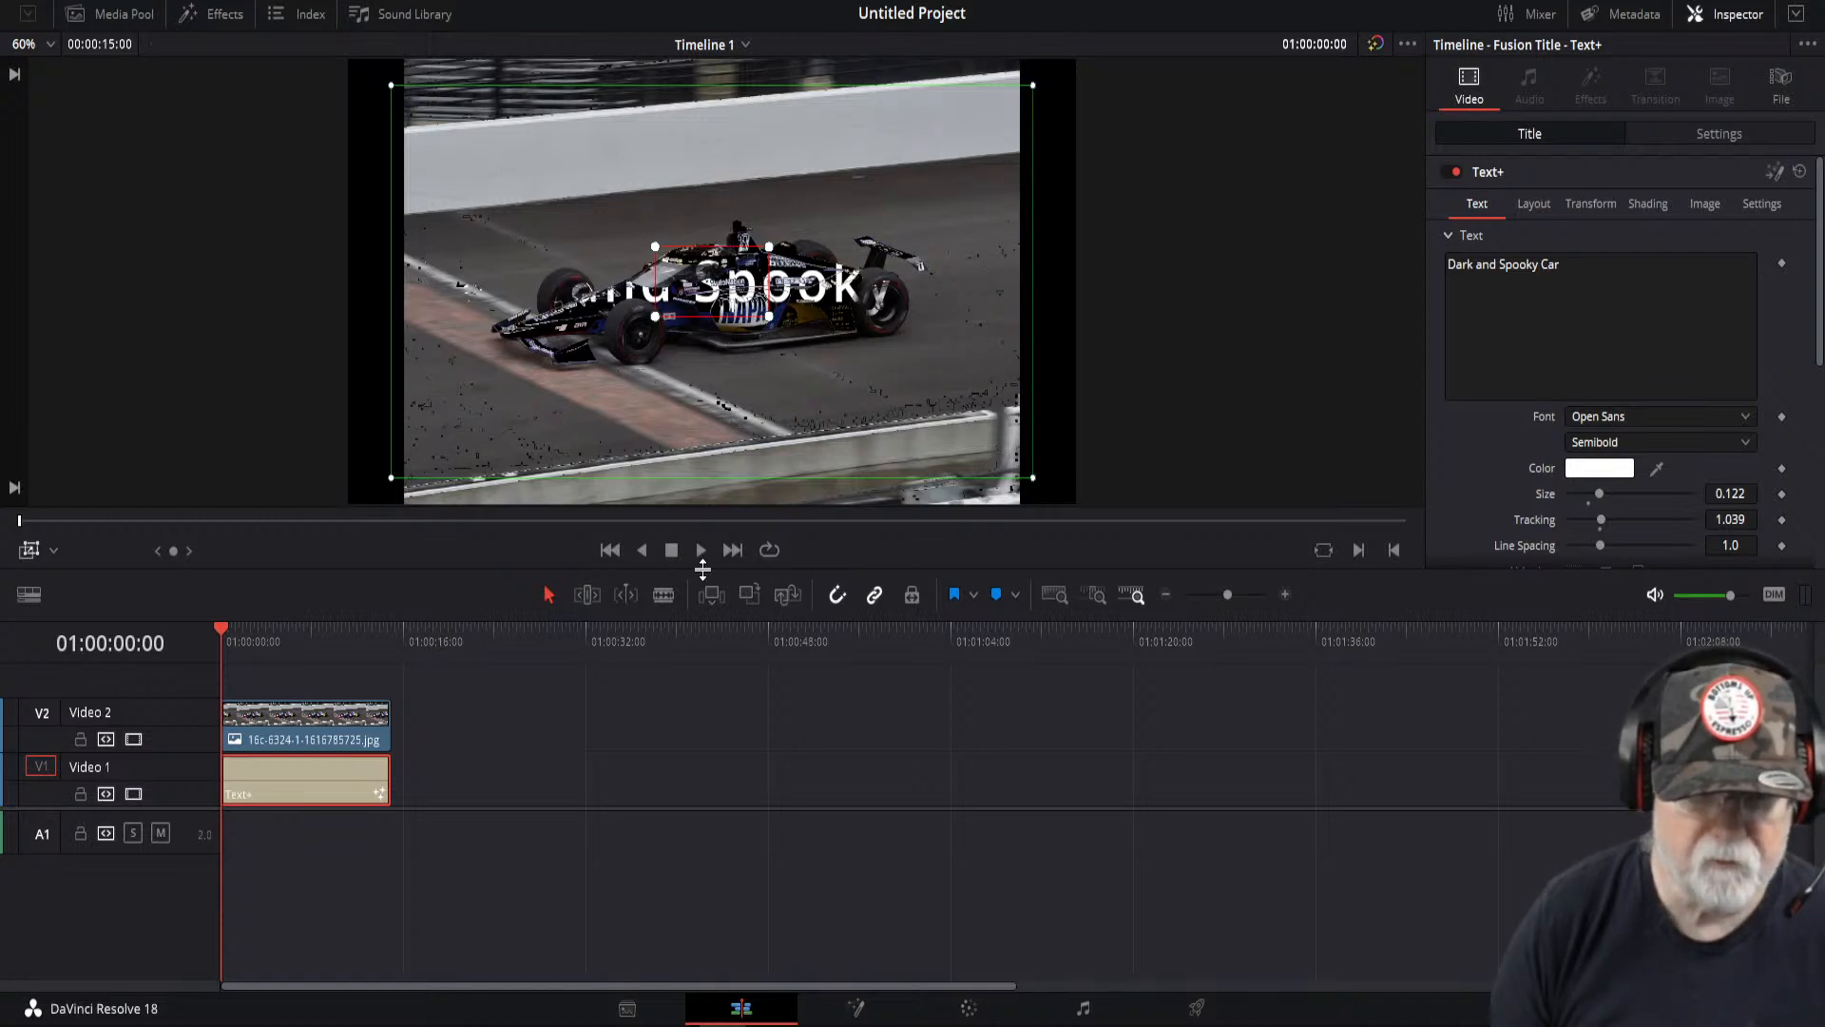
- Shrink the green Dynamic Zoom start box and move it onto the car's sidepod
click(702, 551)
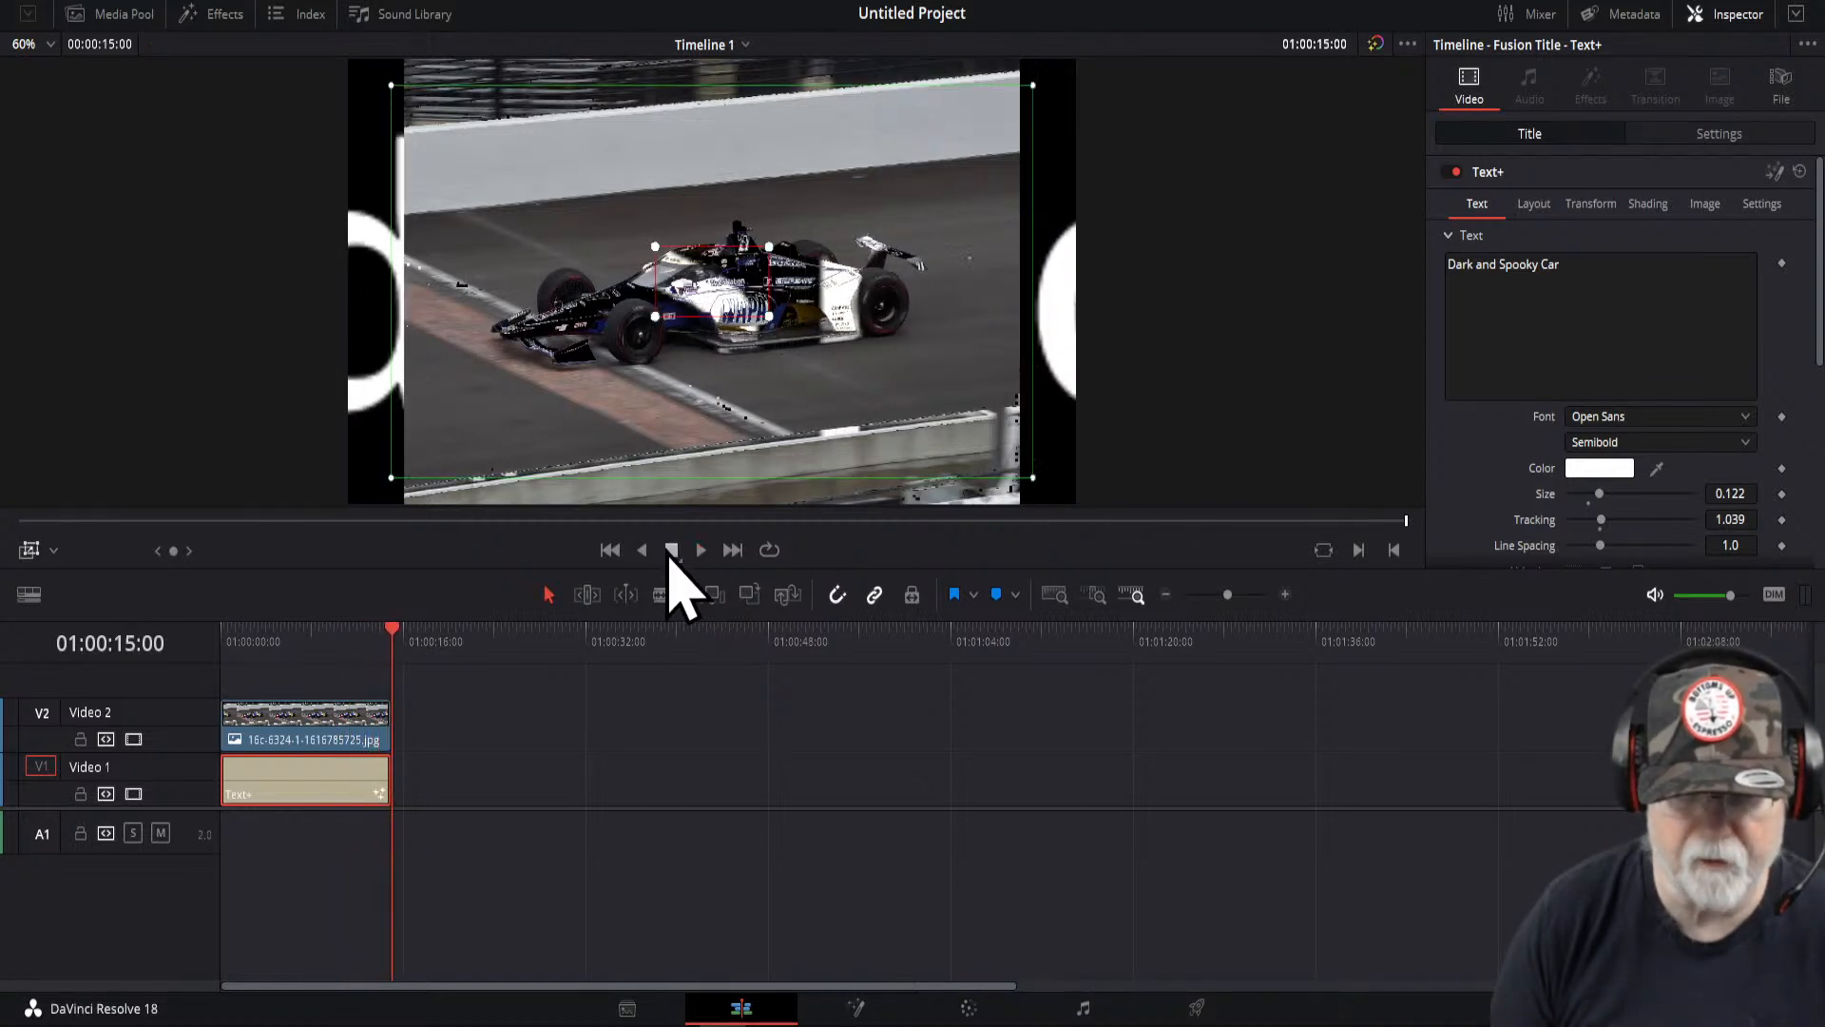
click(610, 551)
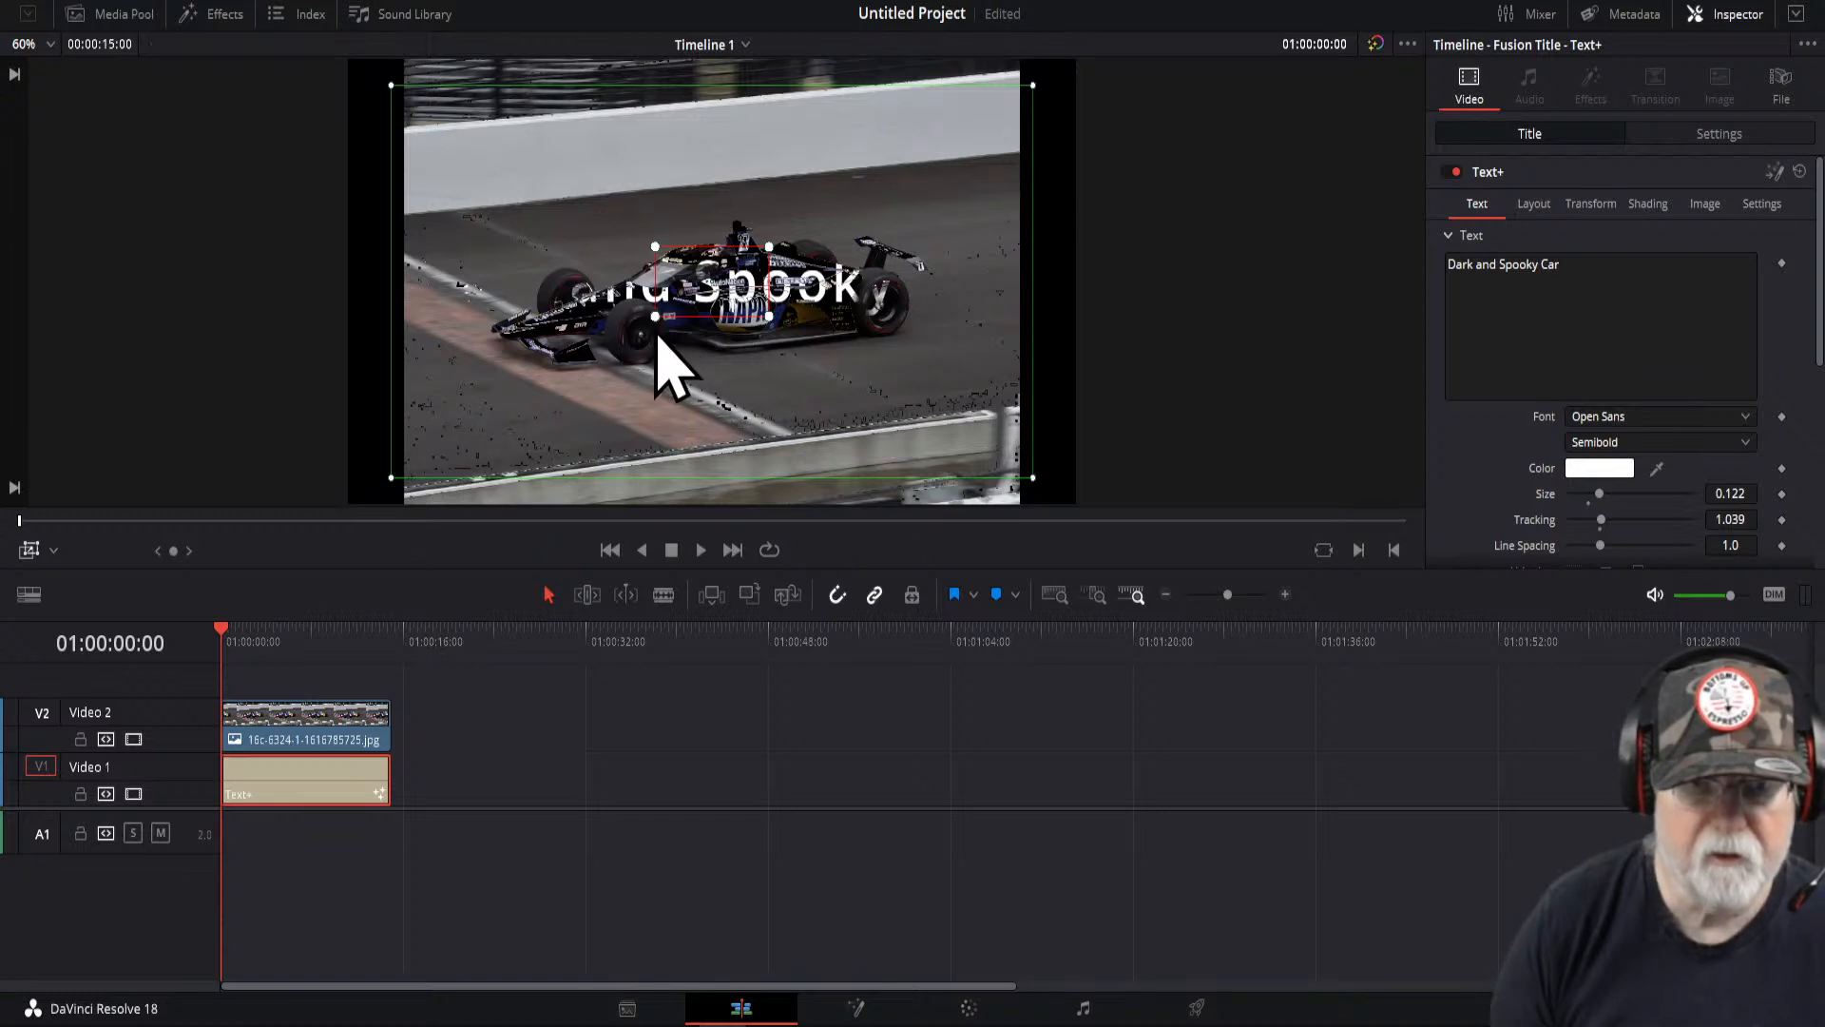
drag(395, 485, 689, 374)
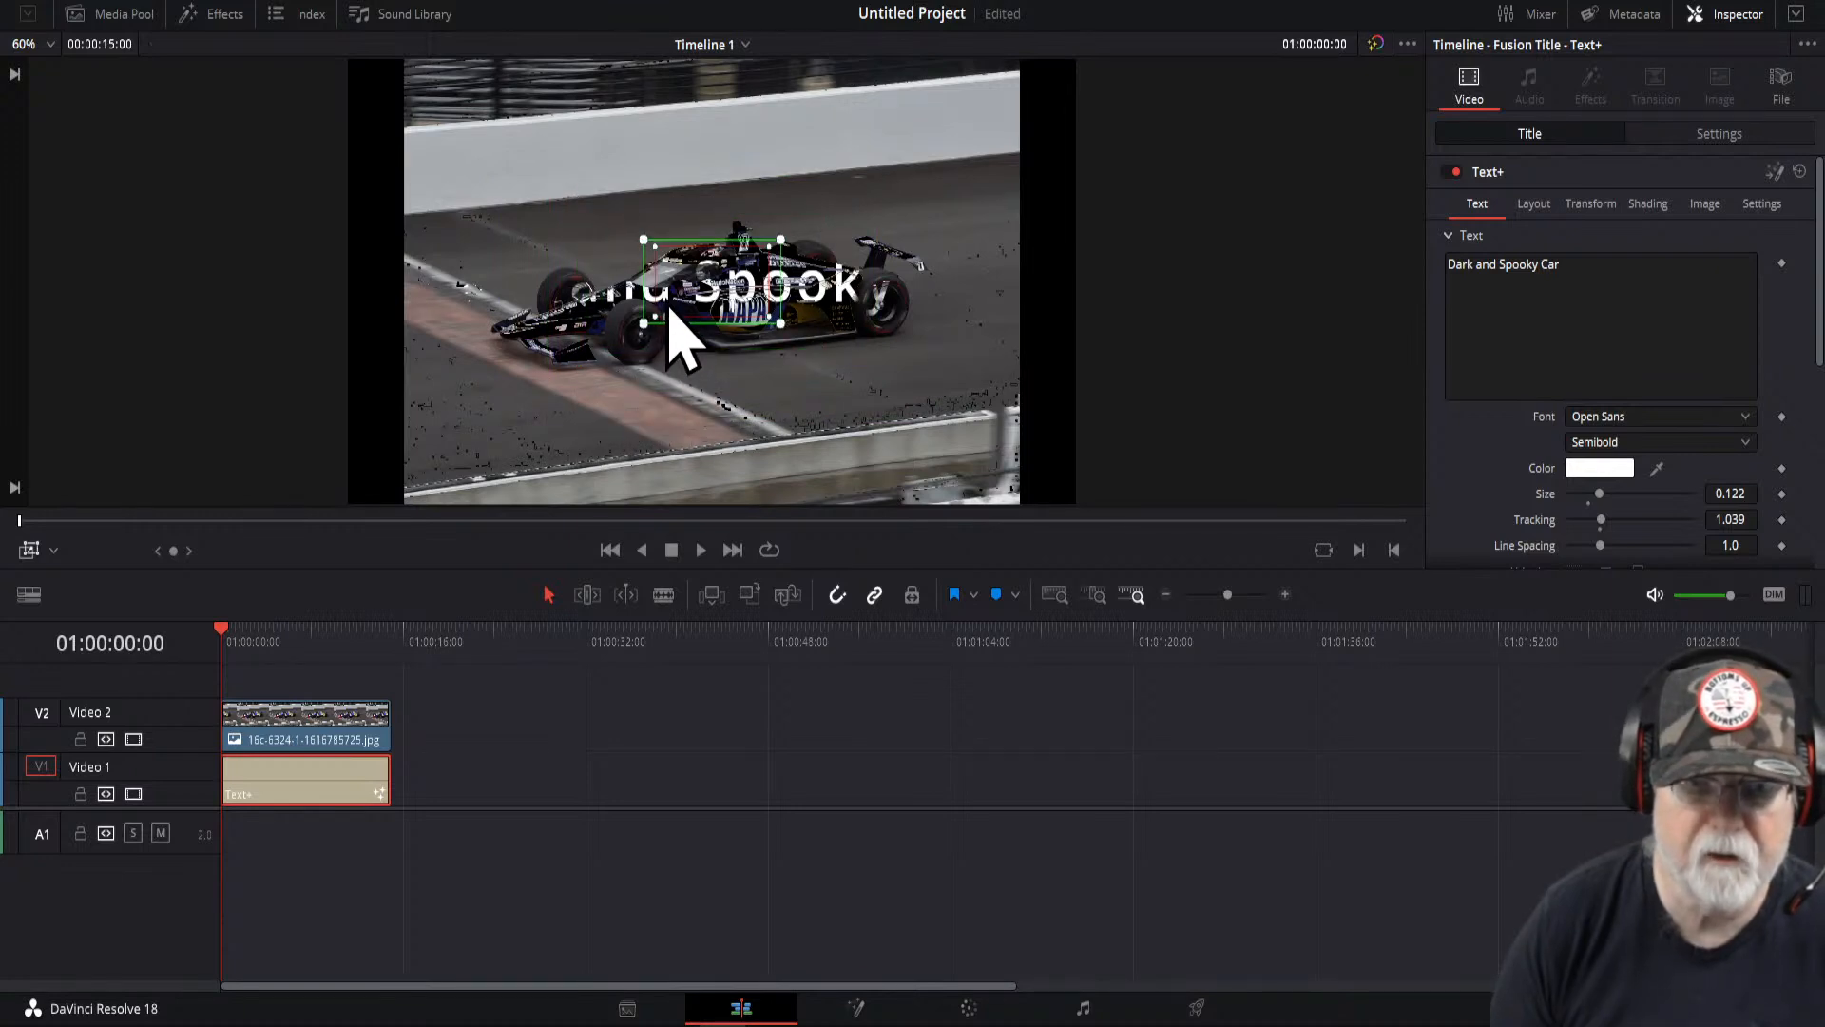
drag(692, 295, 748, 299)
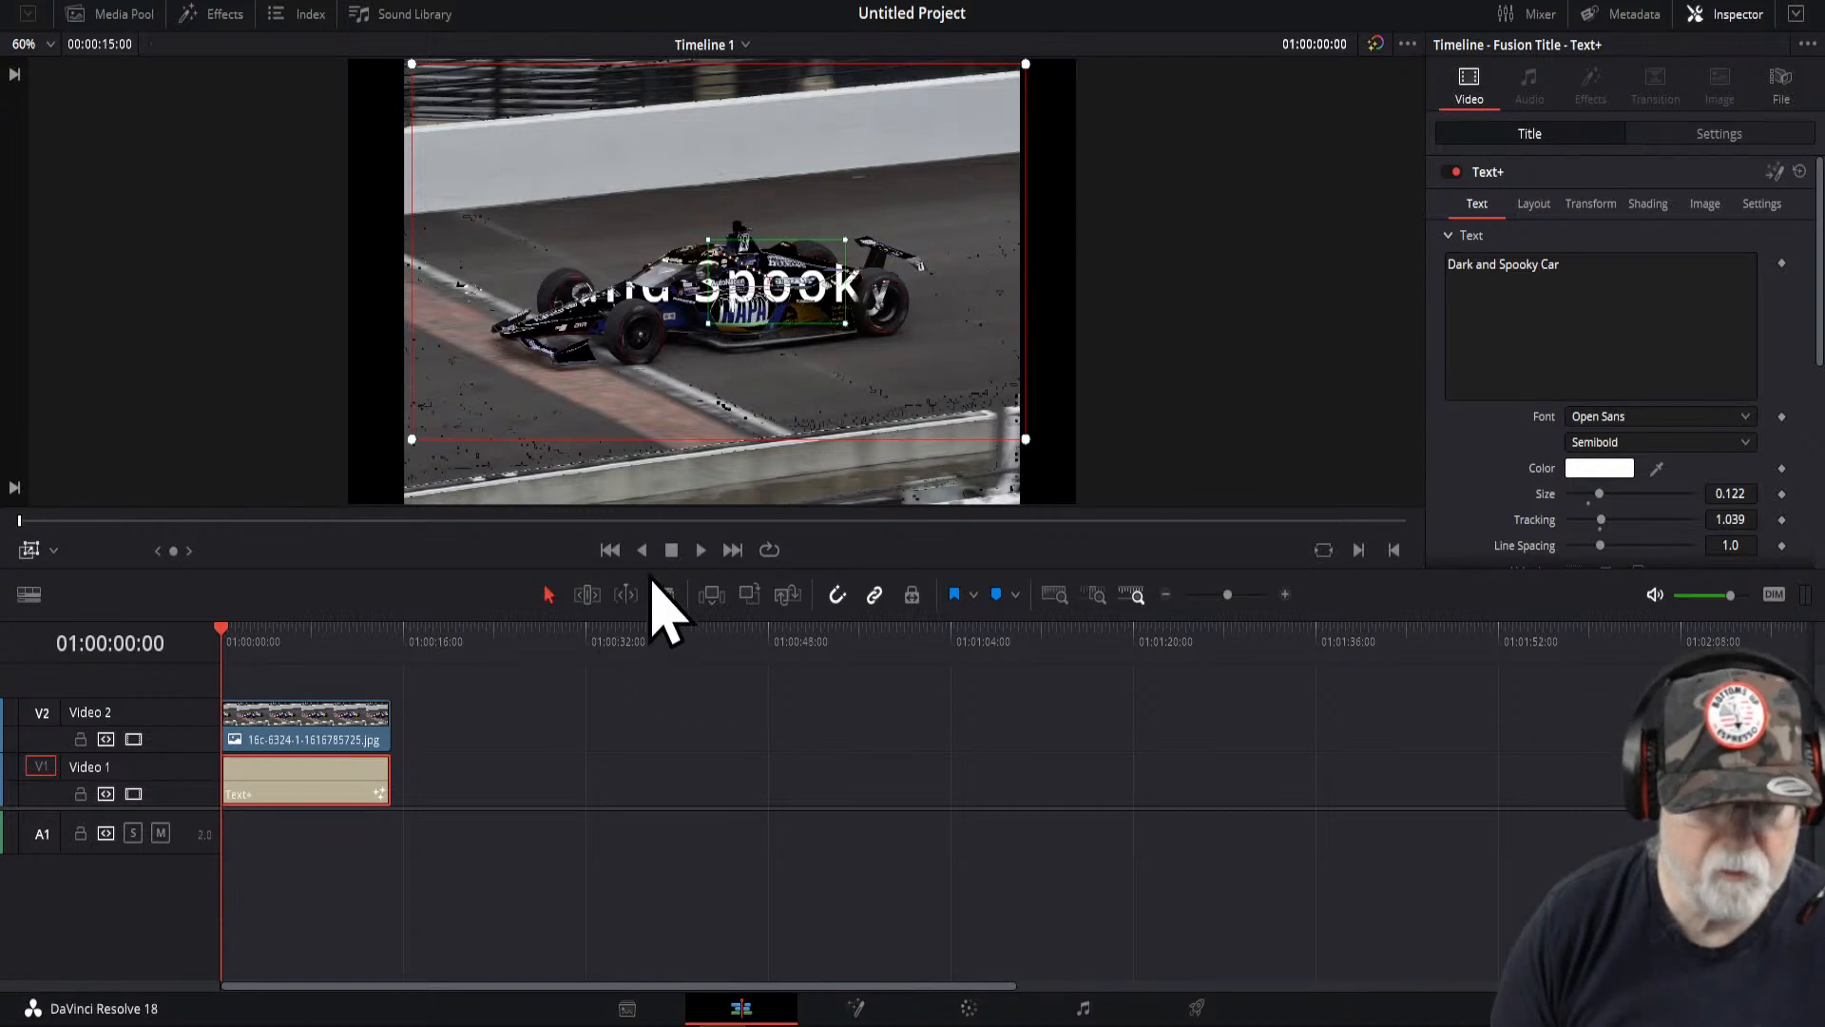
- Enlarge the red Dynamic Zoom end box to cover the whole frame and preview the zoom from the start
click(701, 552)
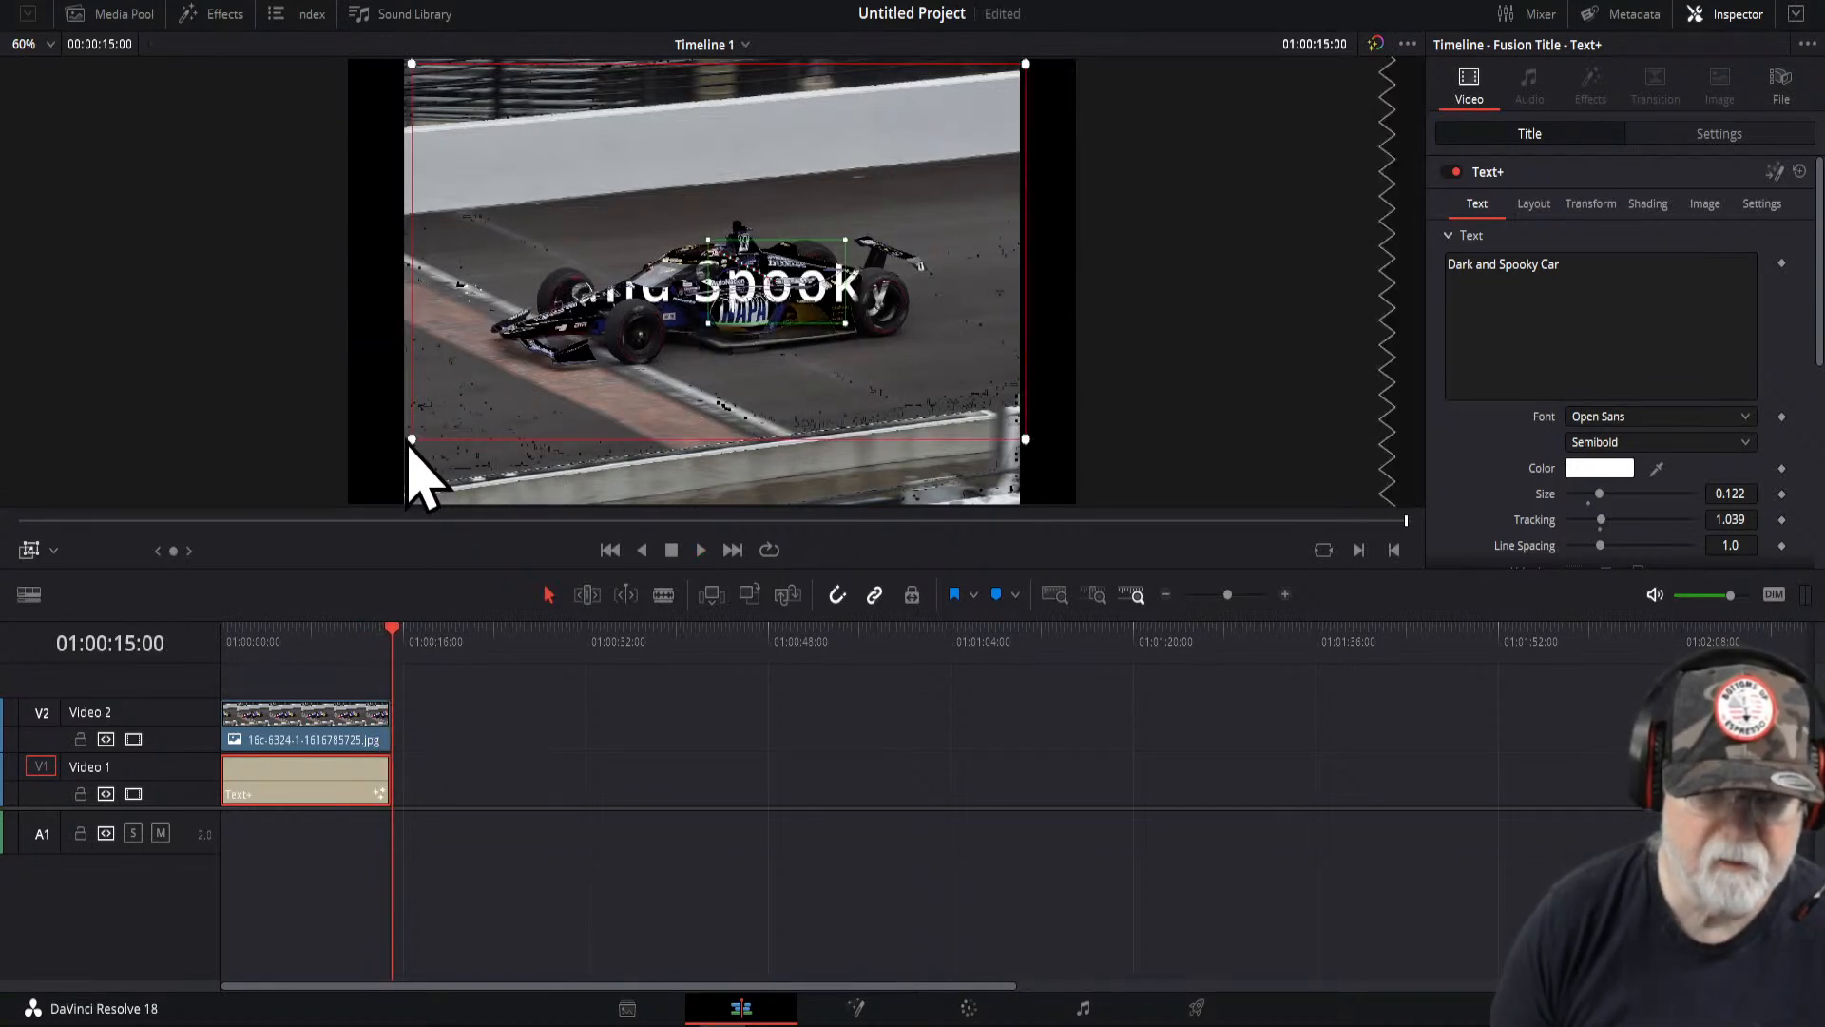
drag(411, 439, 366, 514)
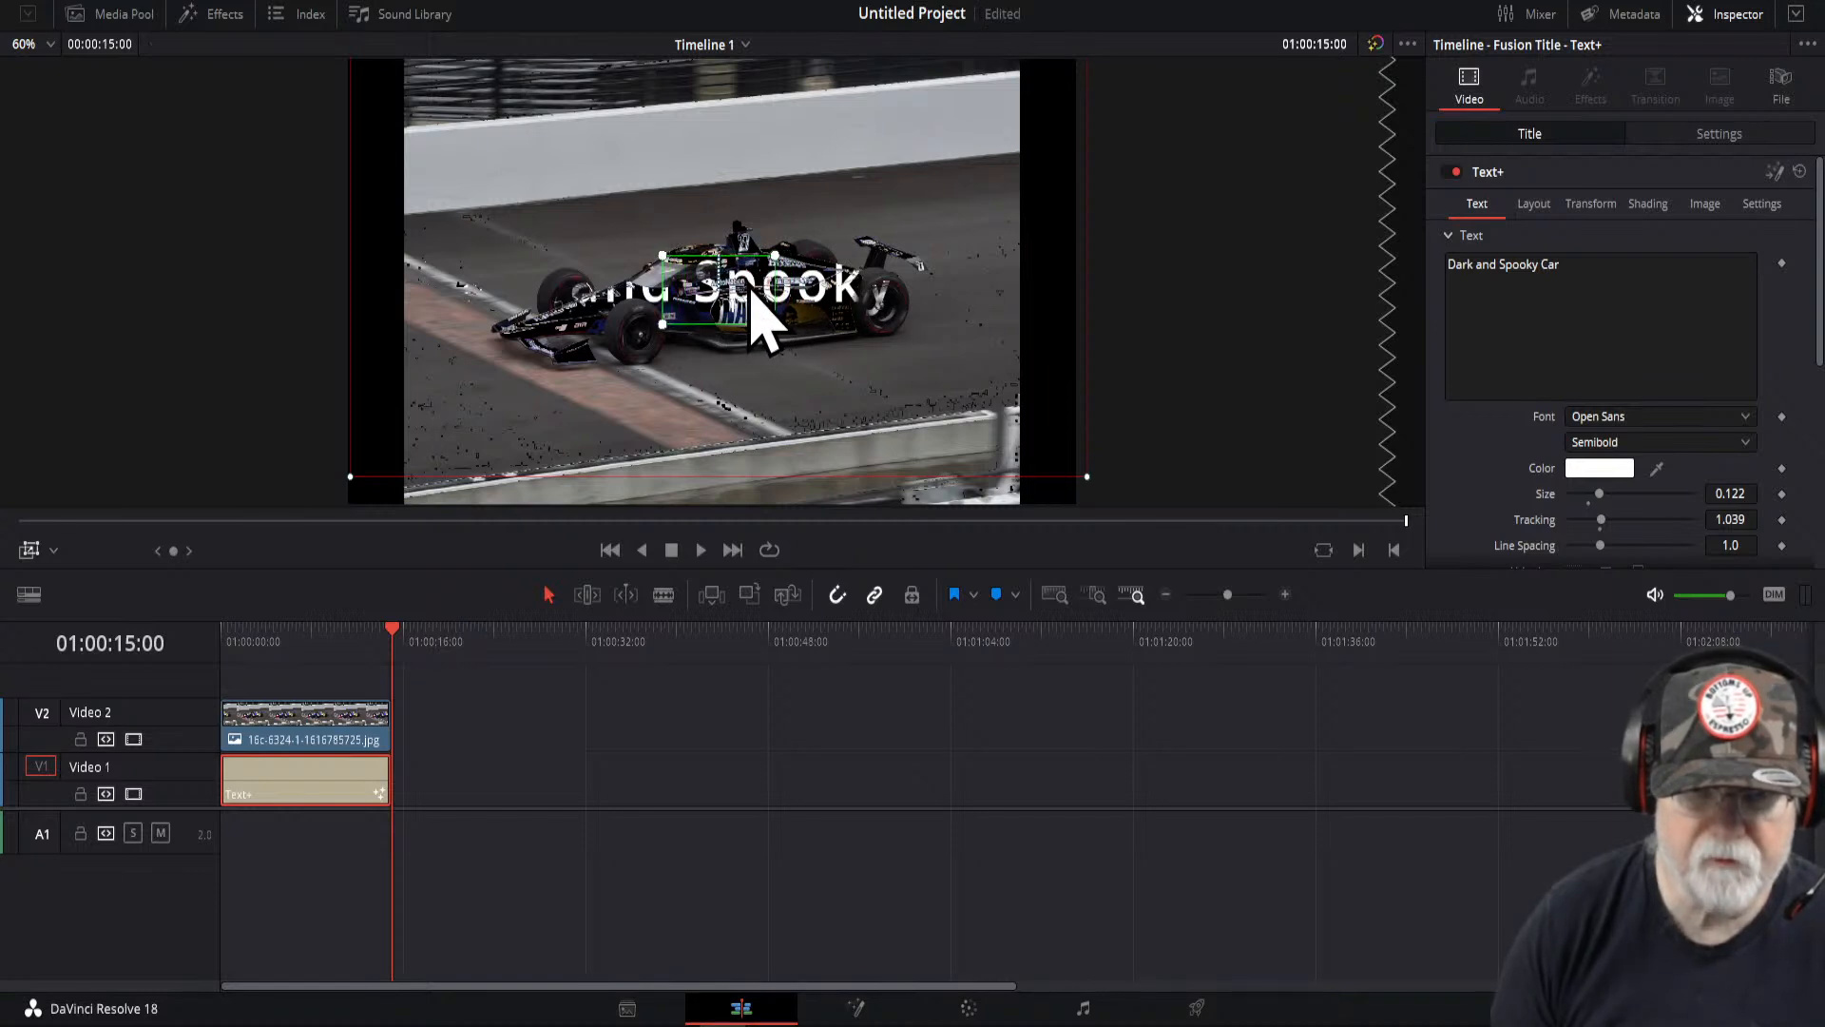
drag(395, 629, 233, 637)
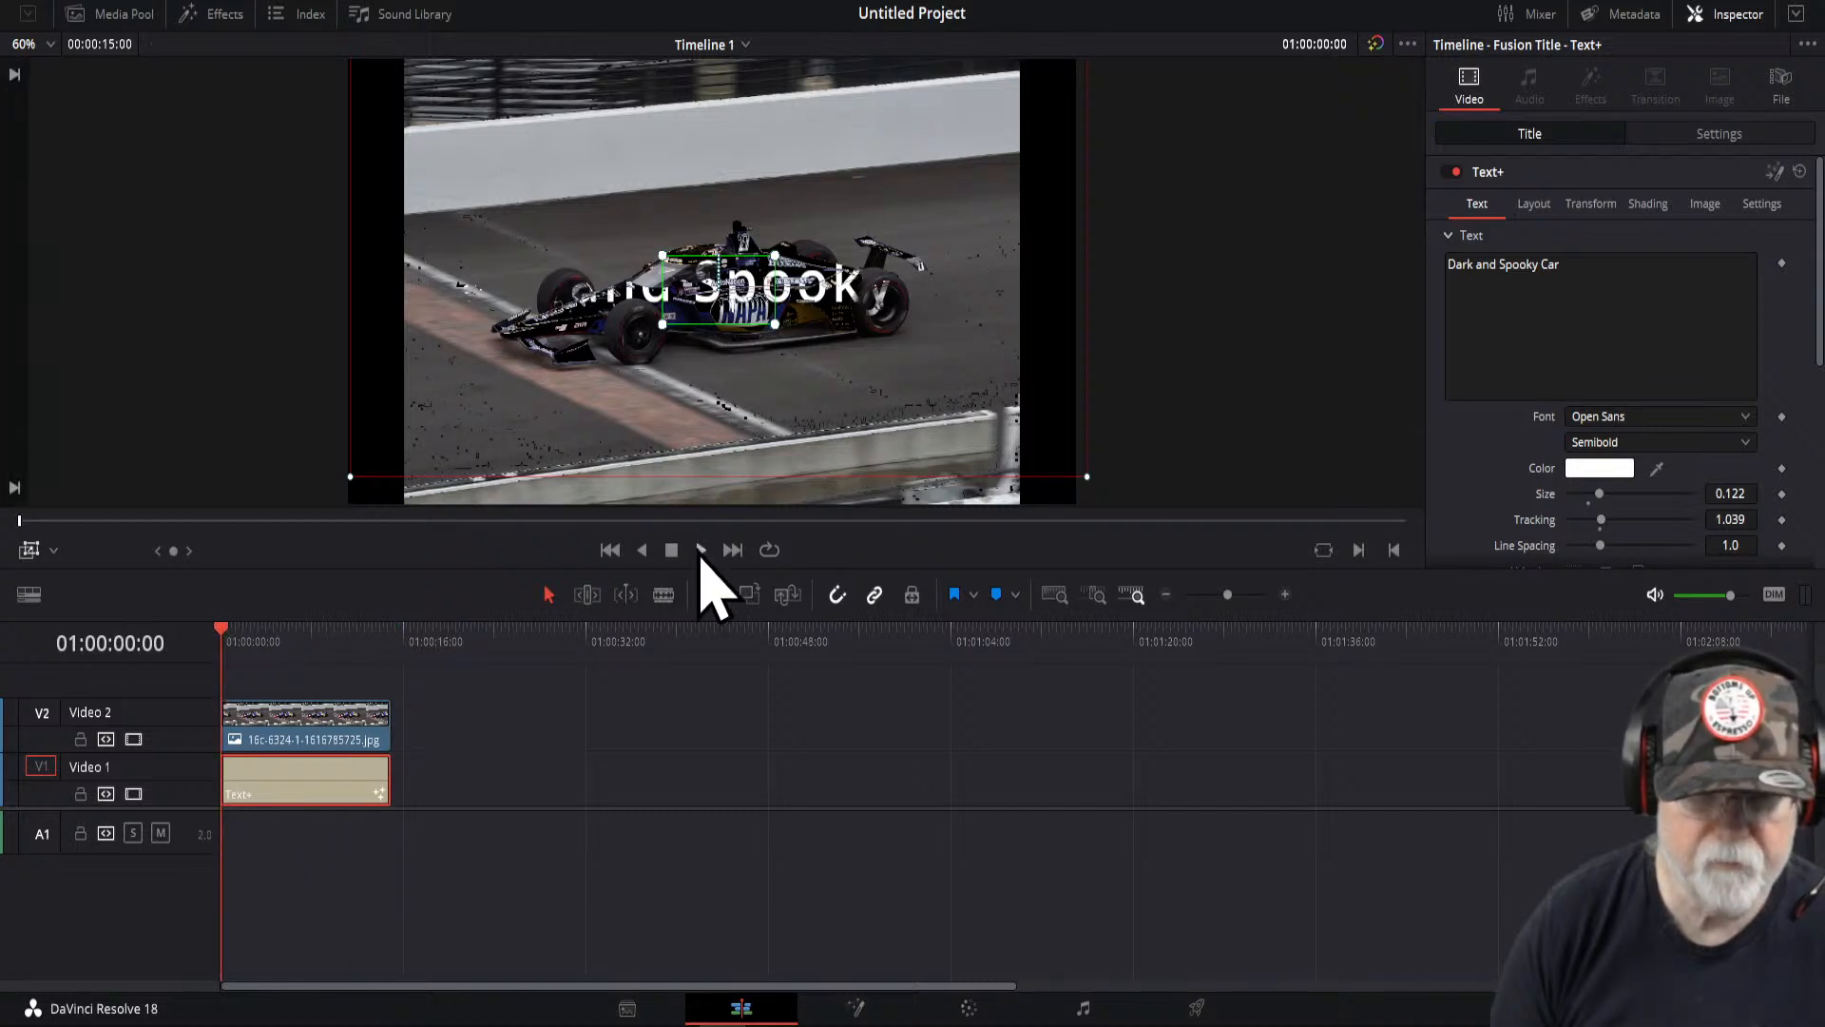
click(701, 552)
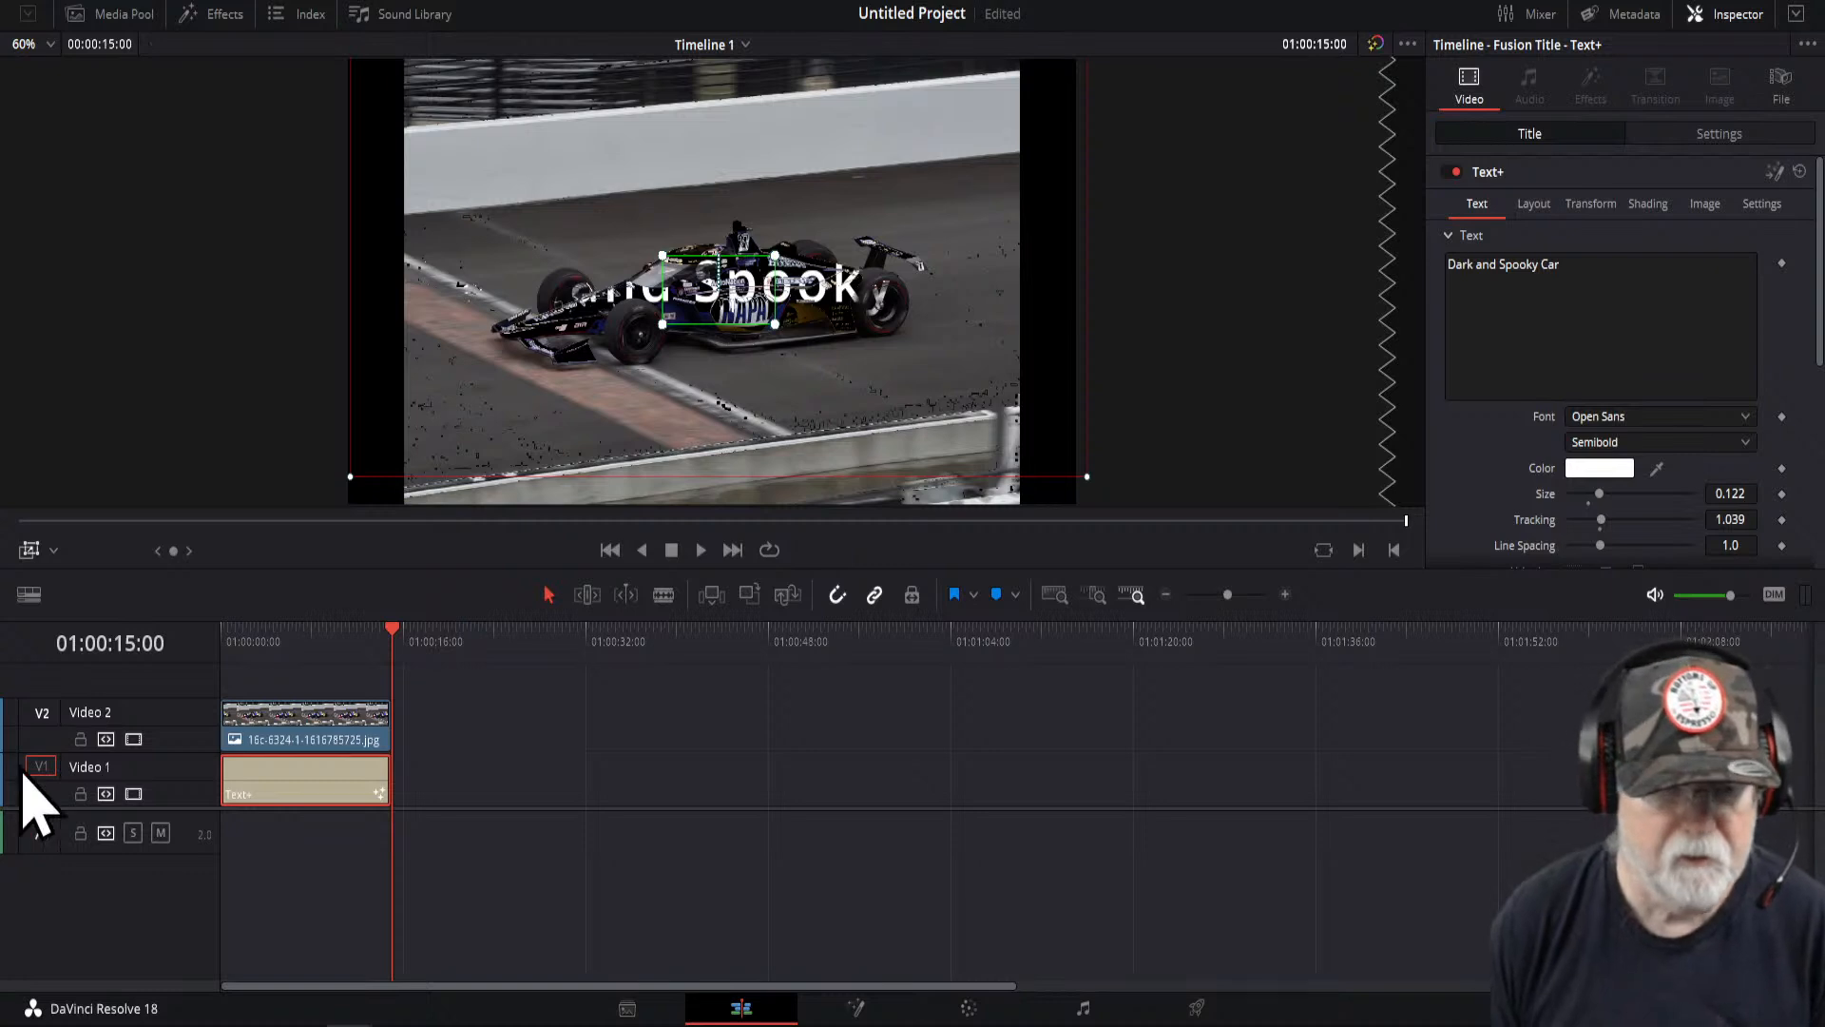
- Preview the title zoom playback with the viewer overlay hidden
drag(396, 652, 239, 656)
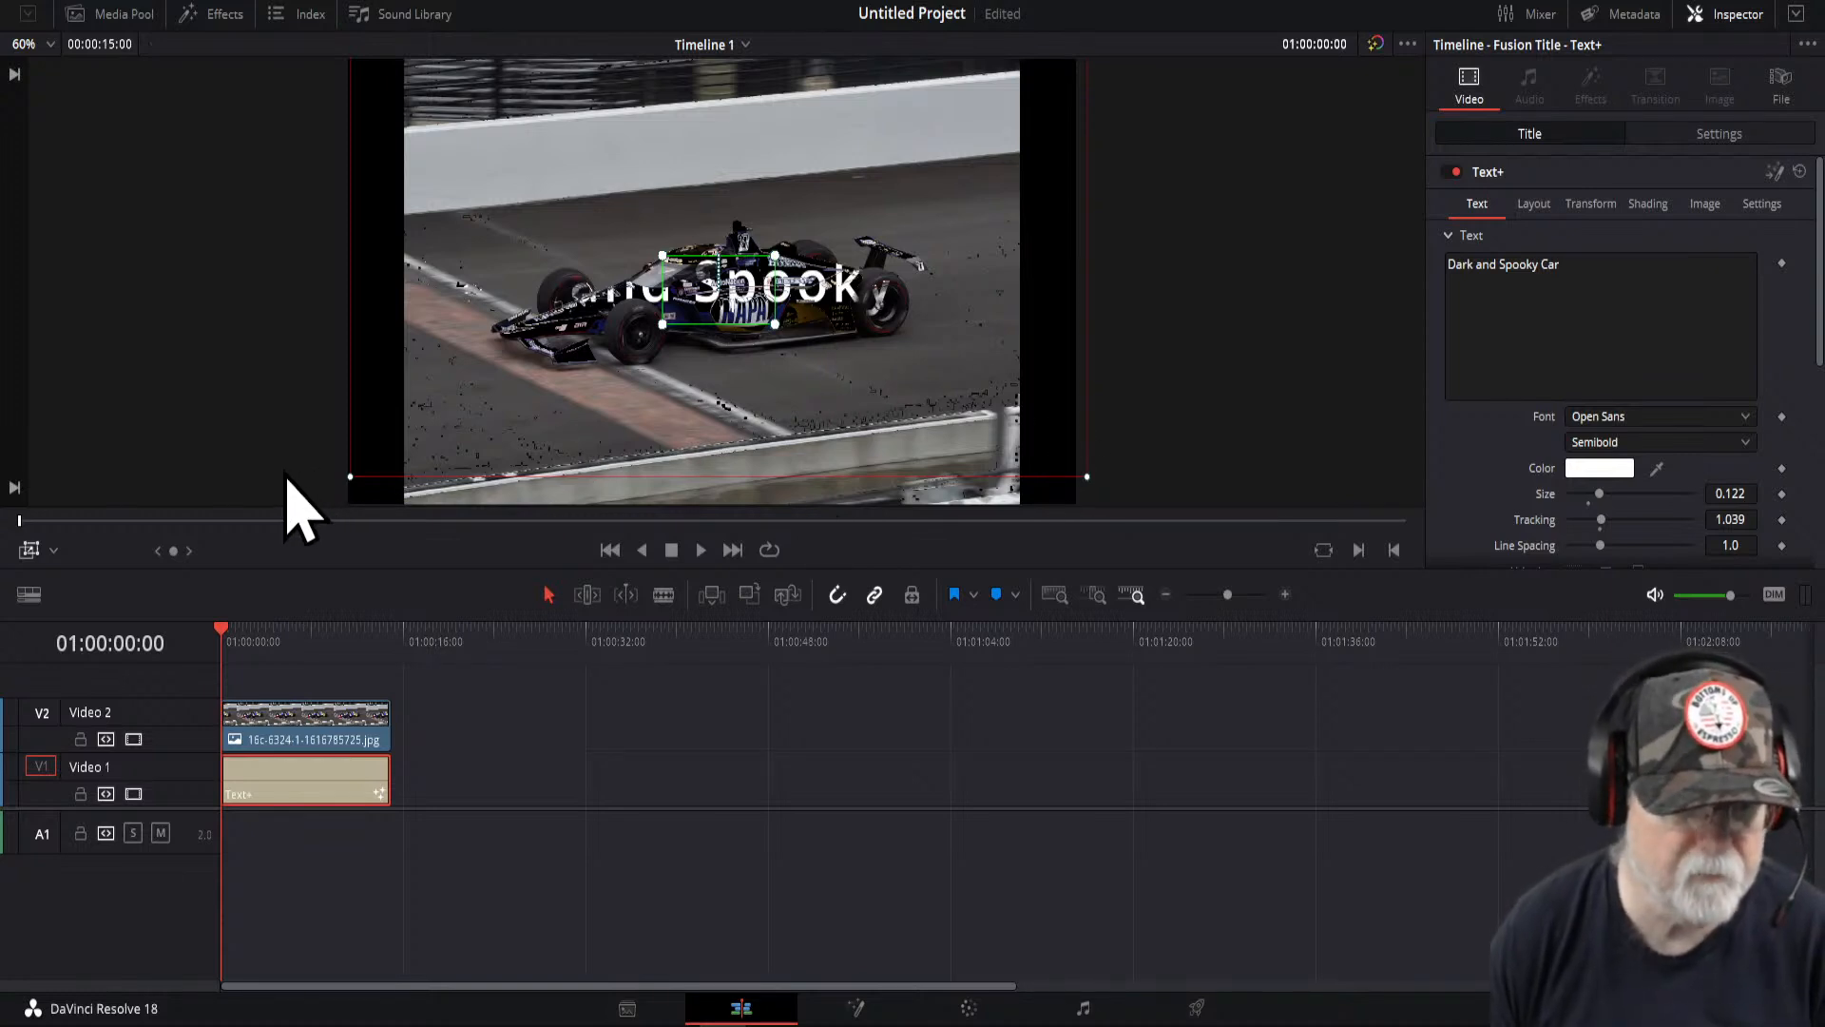
click(29, 552)
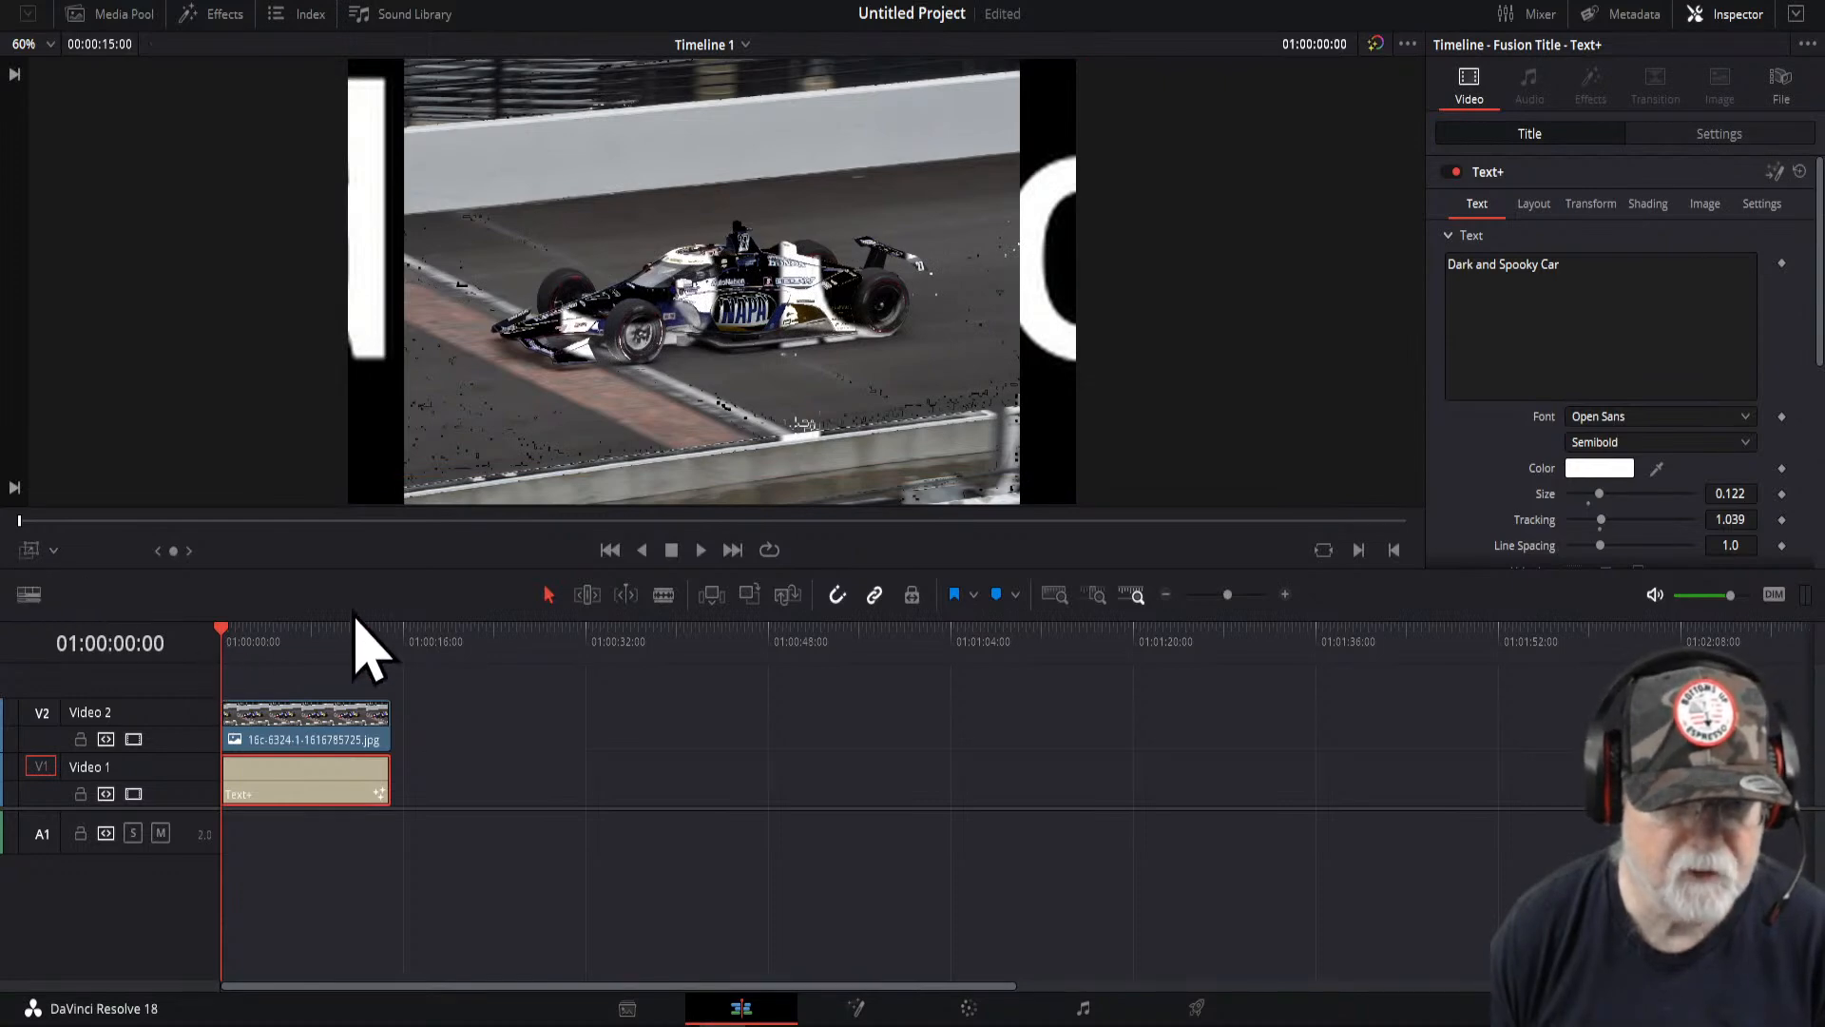
click(701, 550)
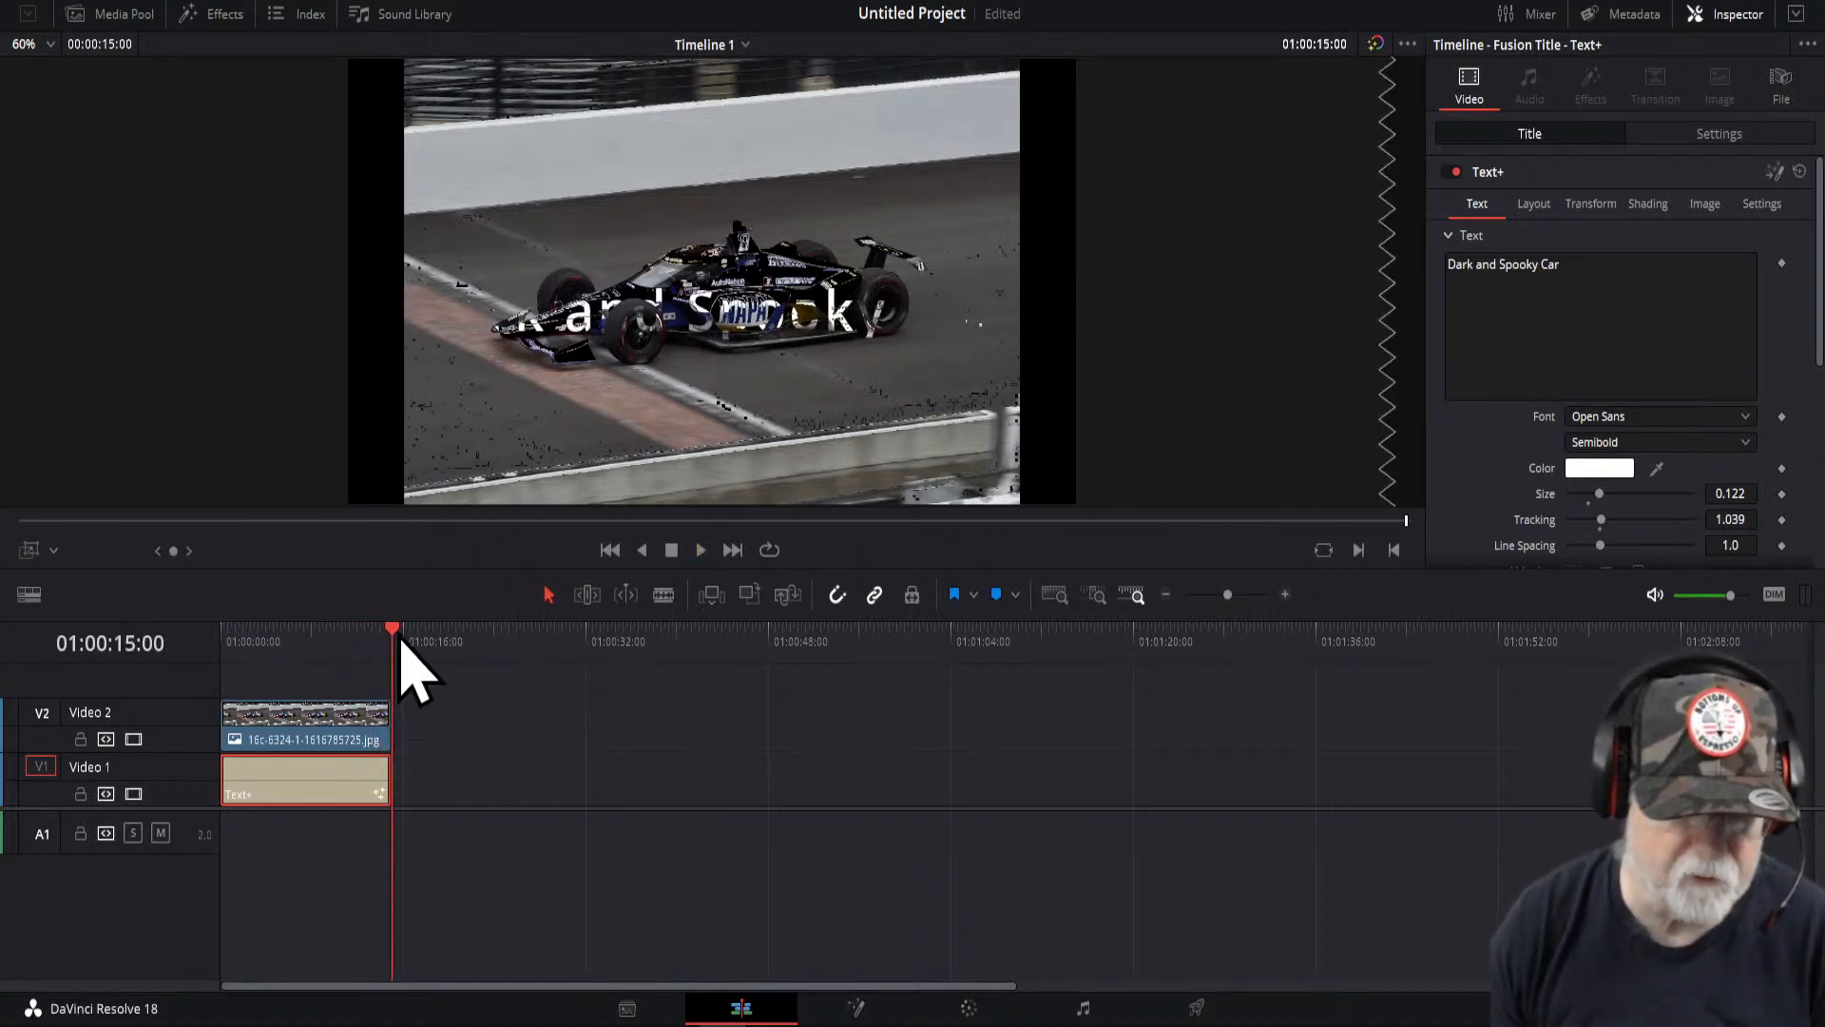
drag(394, 635, 179, 694)
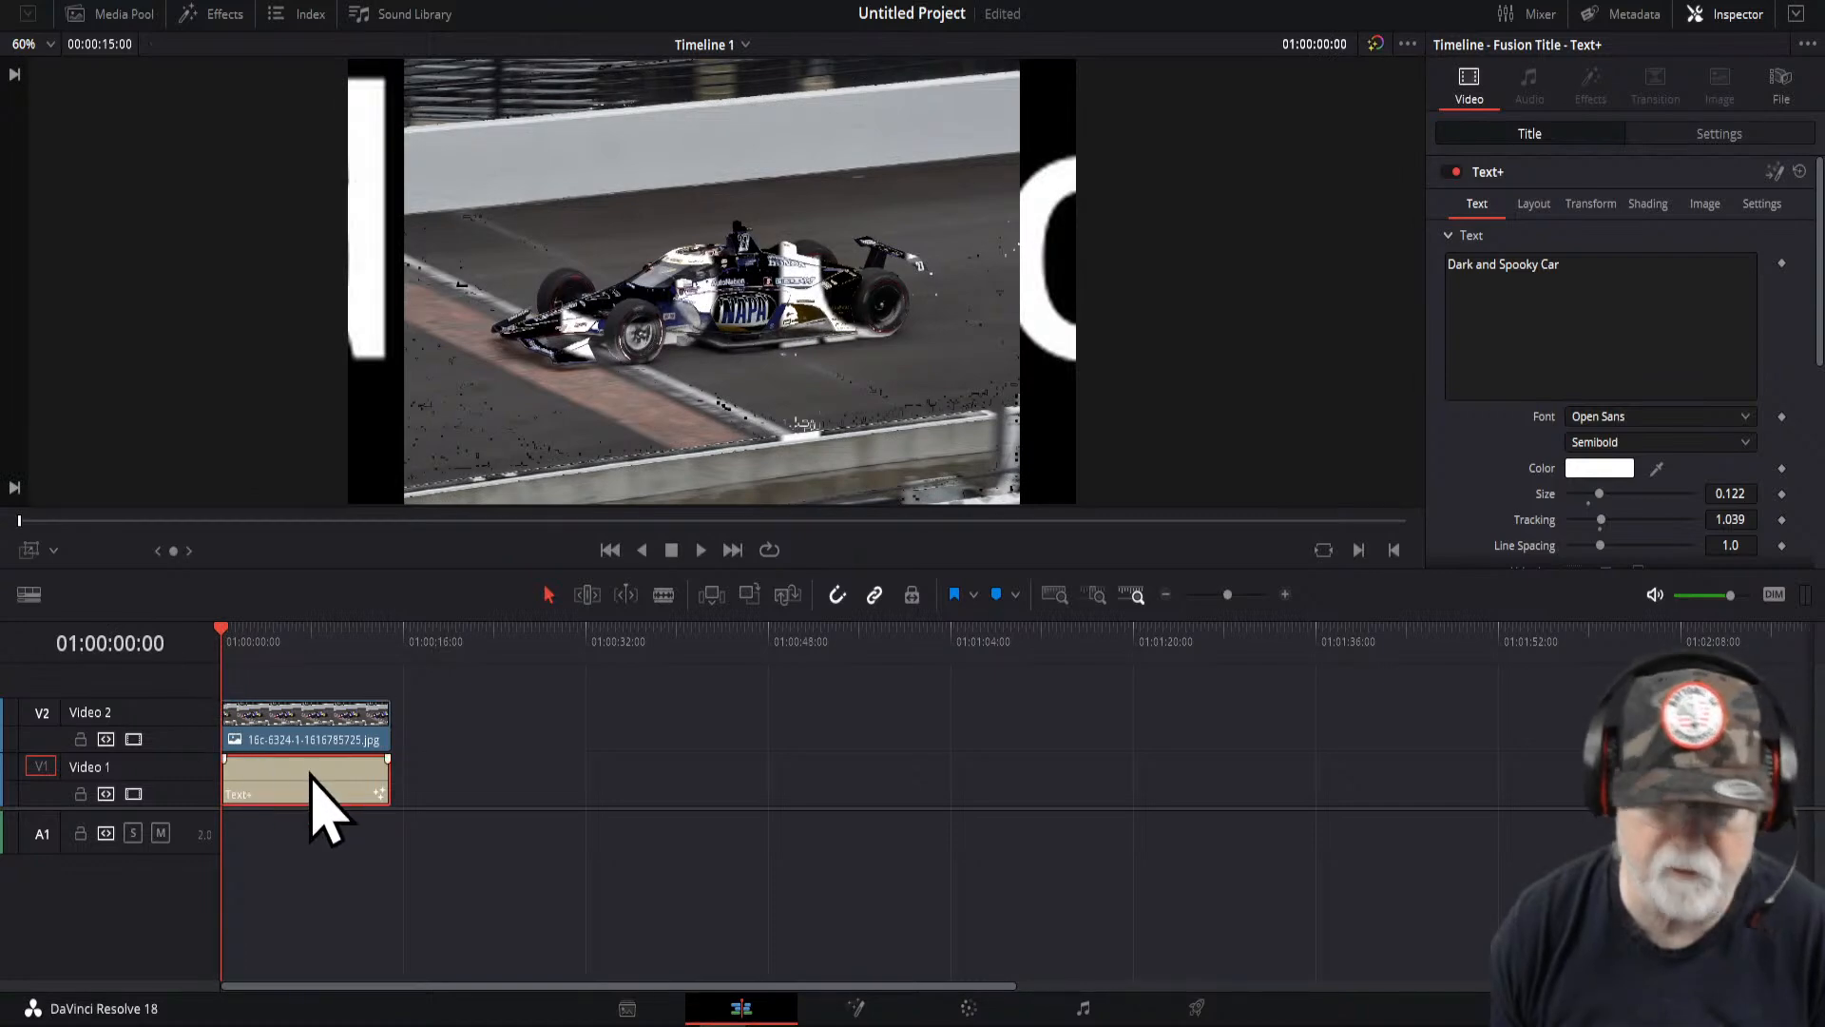
- Set the title's layout center X to 0.523 and size to 0.291, and show the Dynamic Zoom overlay again
click(1534, 204)
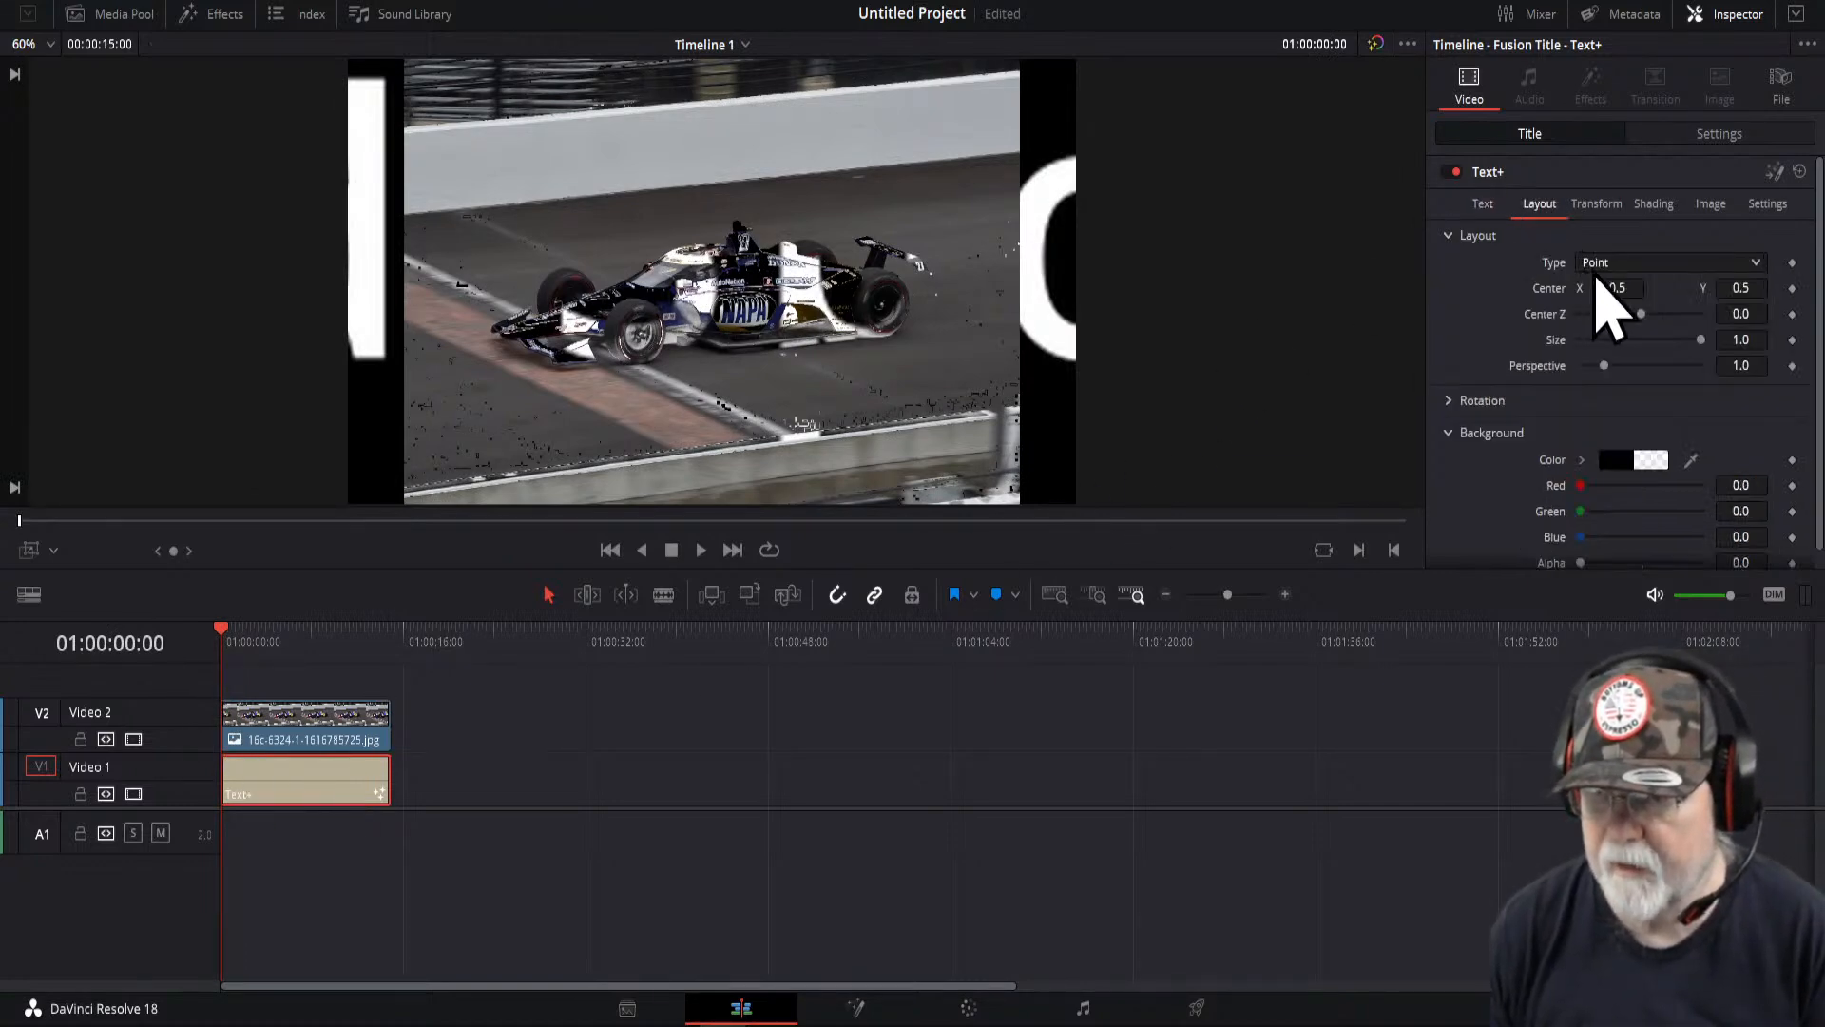
drag(1632, 287, 1659, 287)
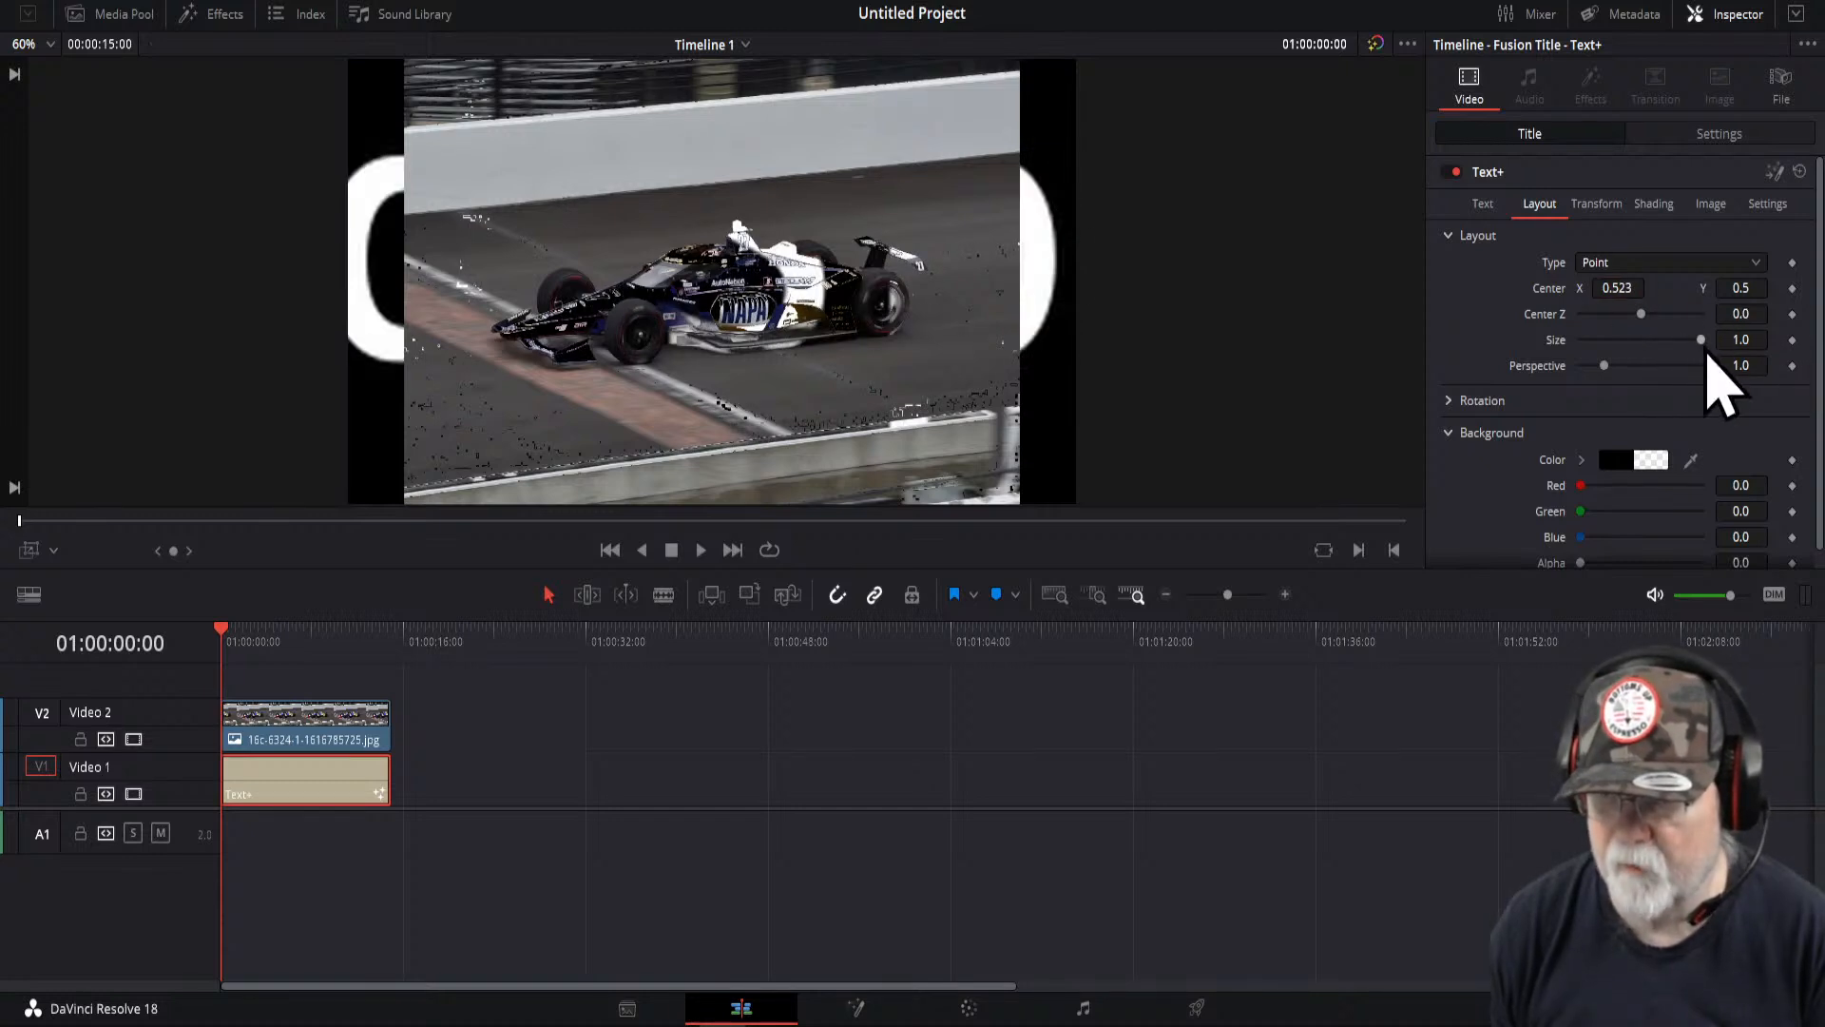
drag(1707, 345, 1624, 361)
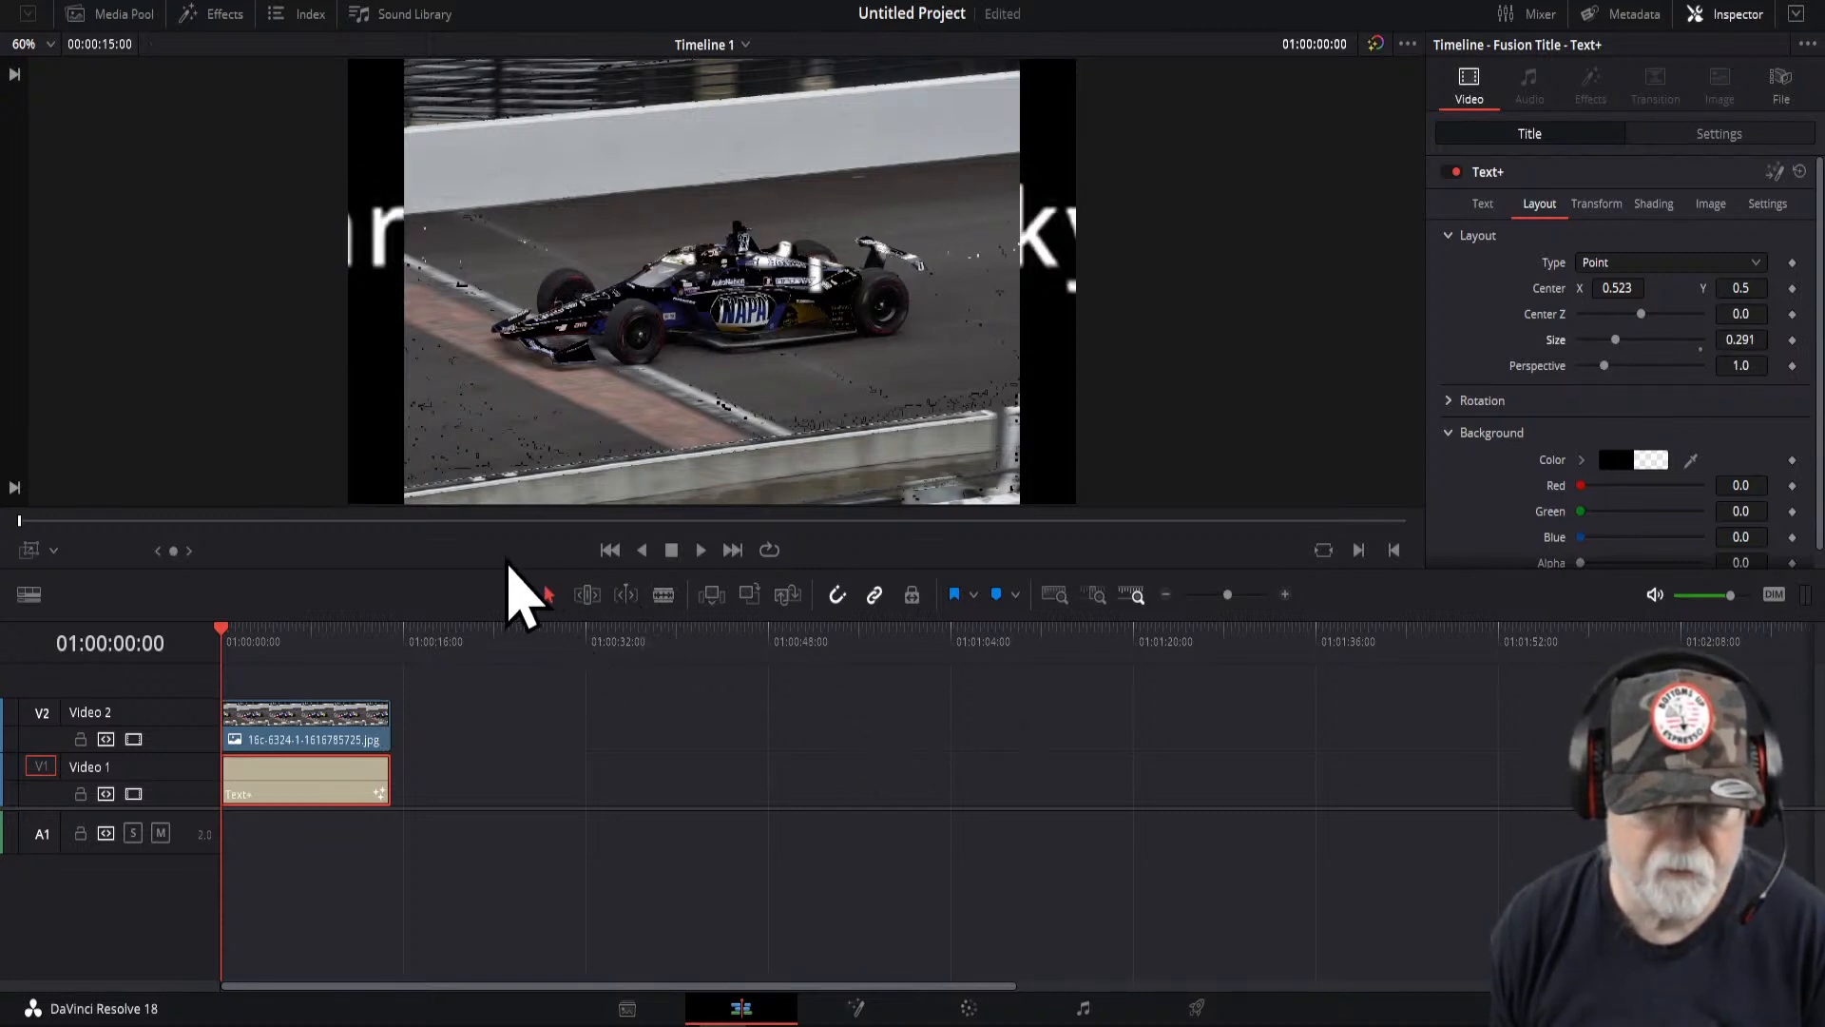
click(54, 552)
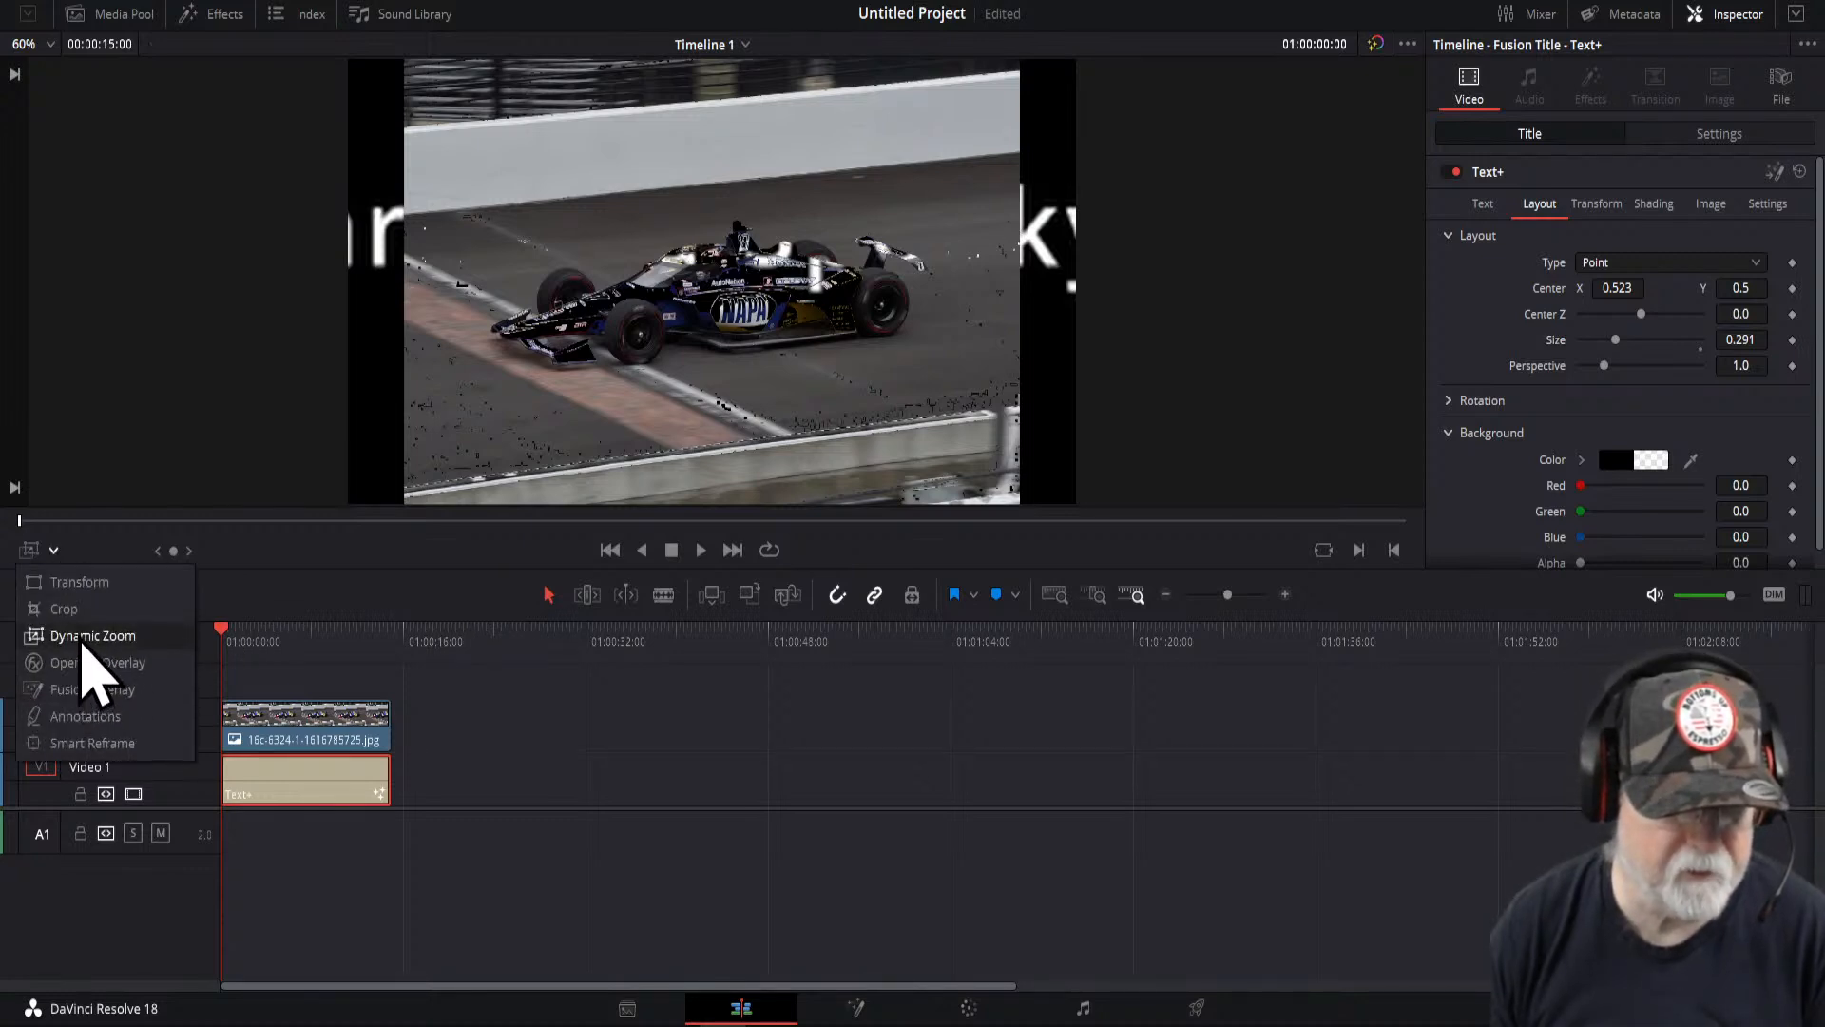
click(85, 637)
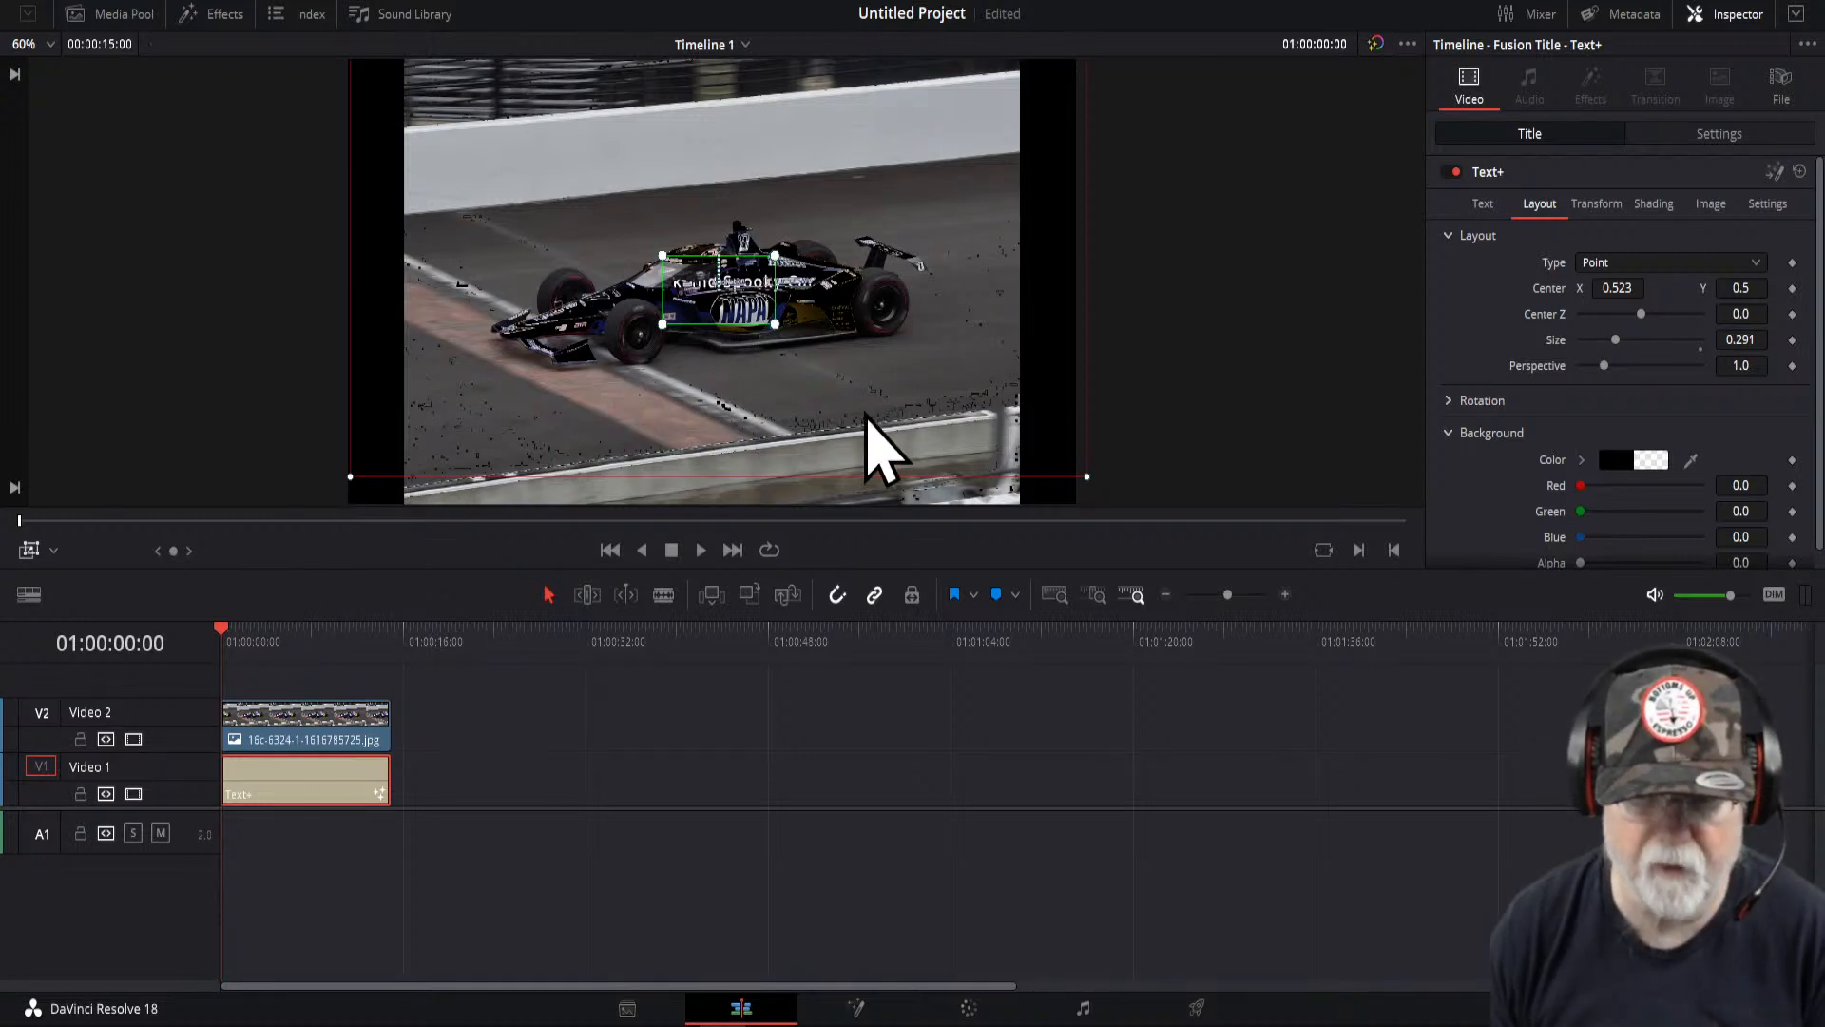
- Shrink the red Dynamic Zoom end box around the car and preview the title zoom with the overlay hidden
drag(1087, 478, 884, 409)
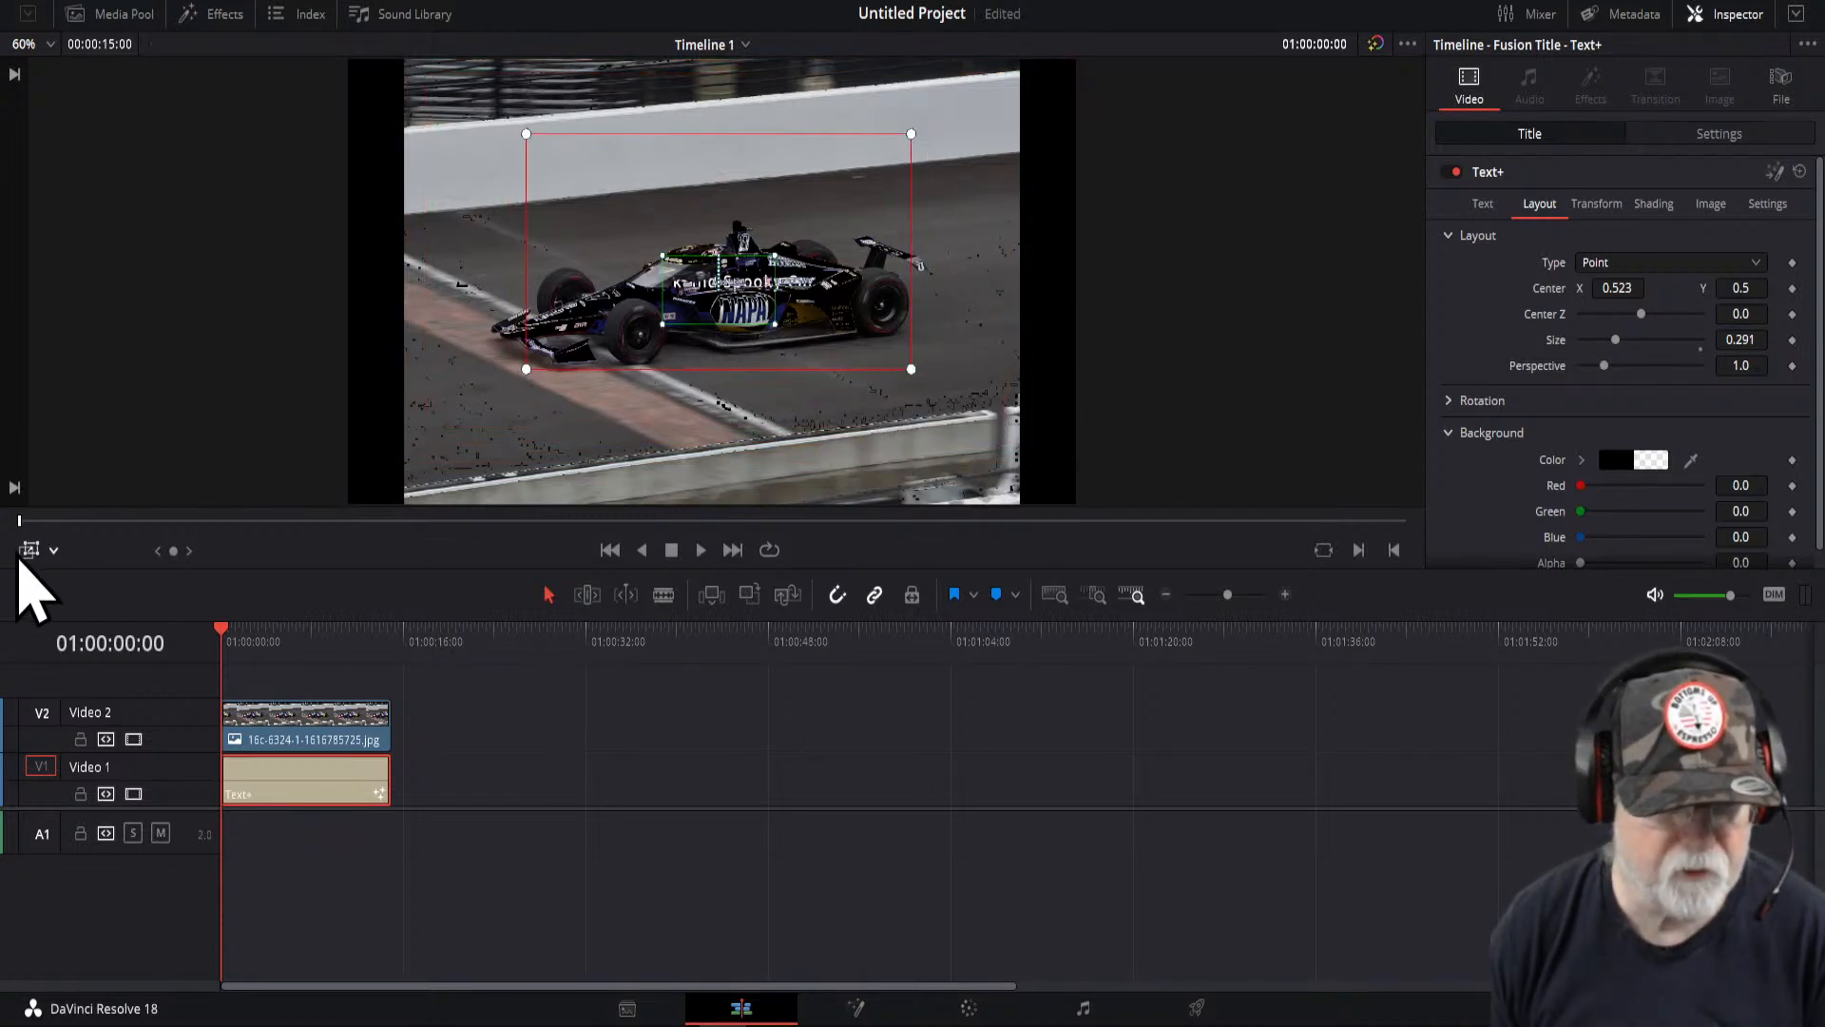
click(29, 551)
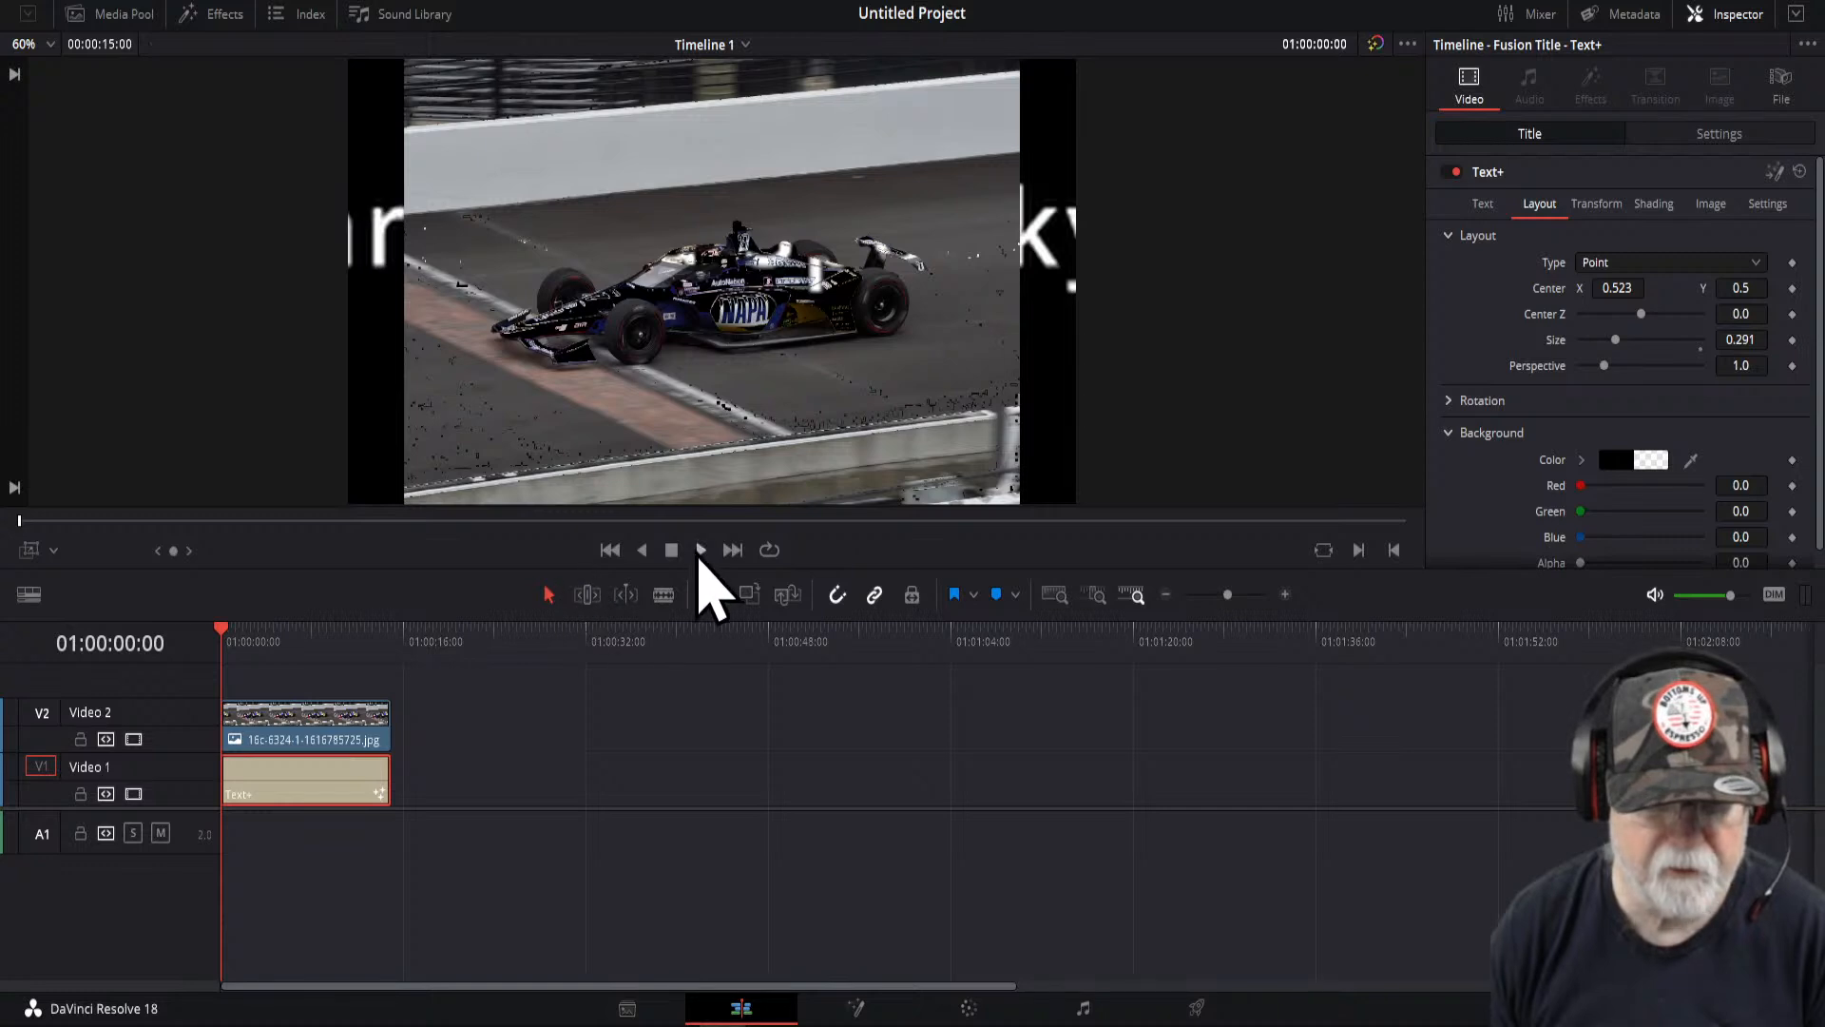
click(702, 550)
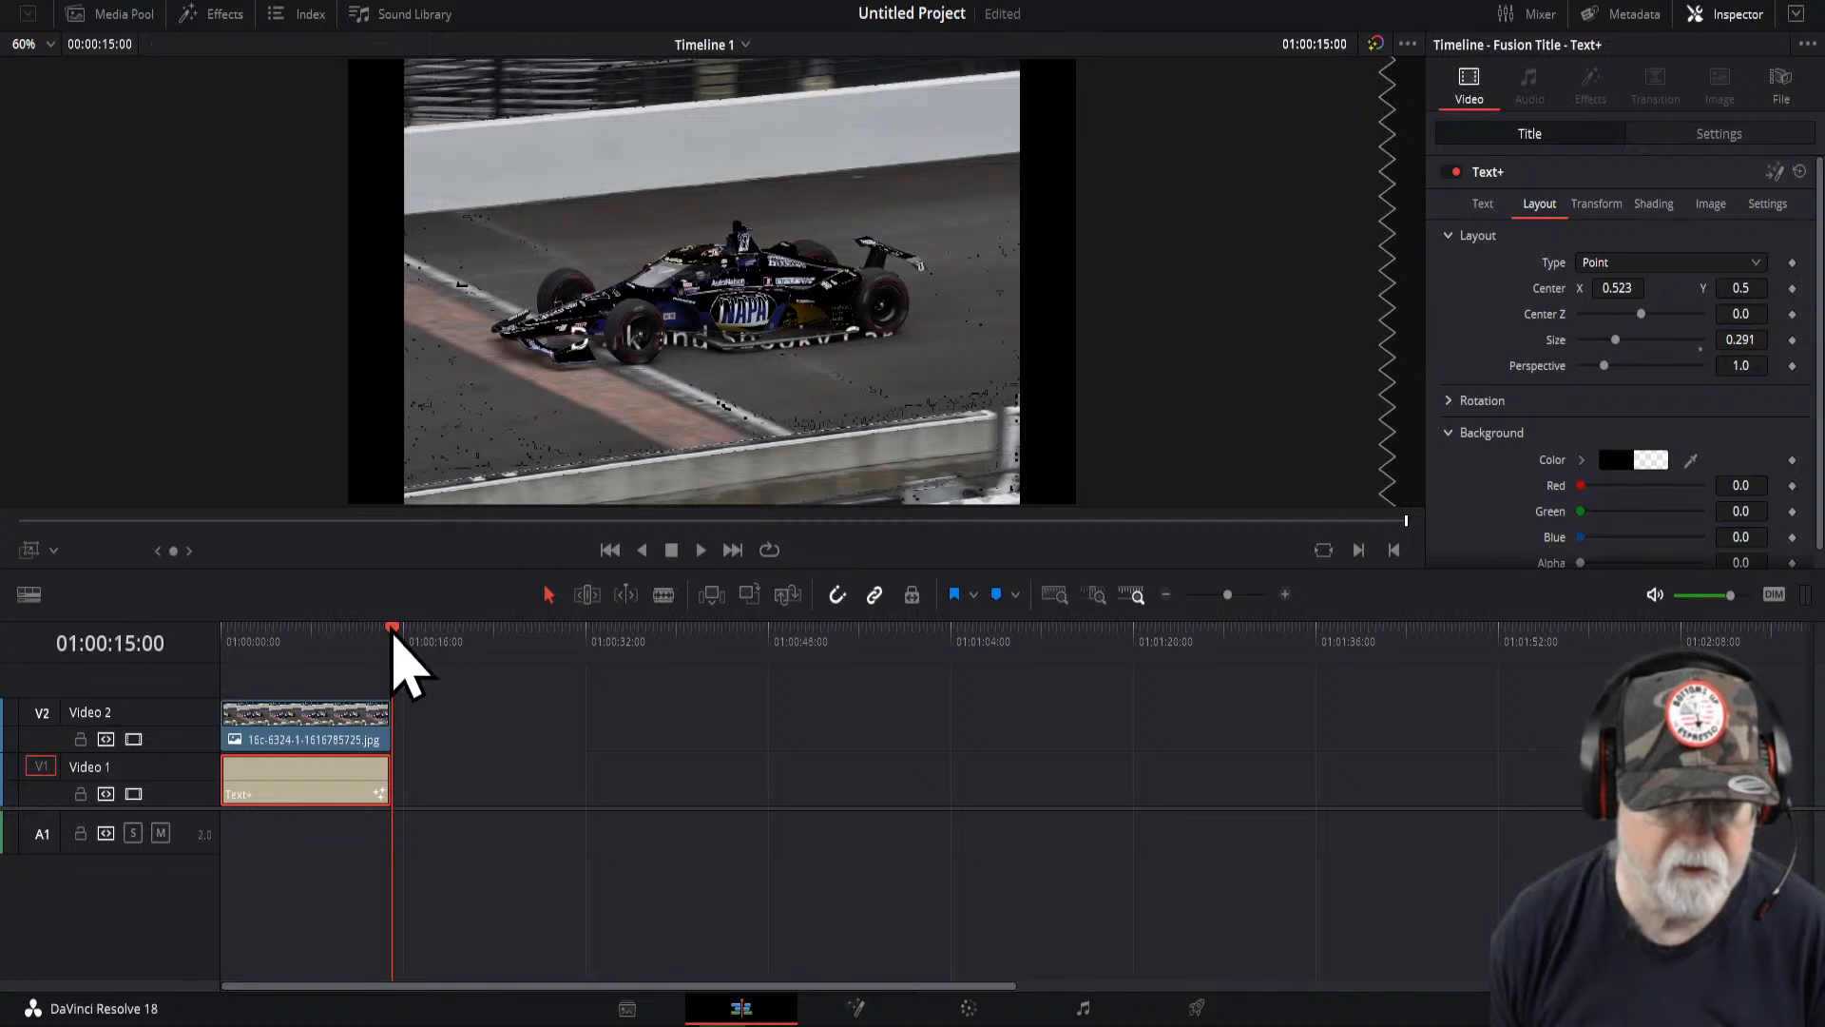
drag(394, 631, 232, 638)
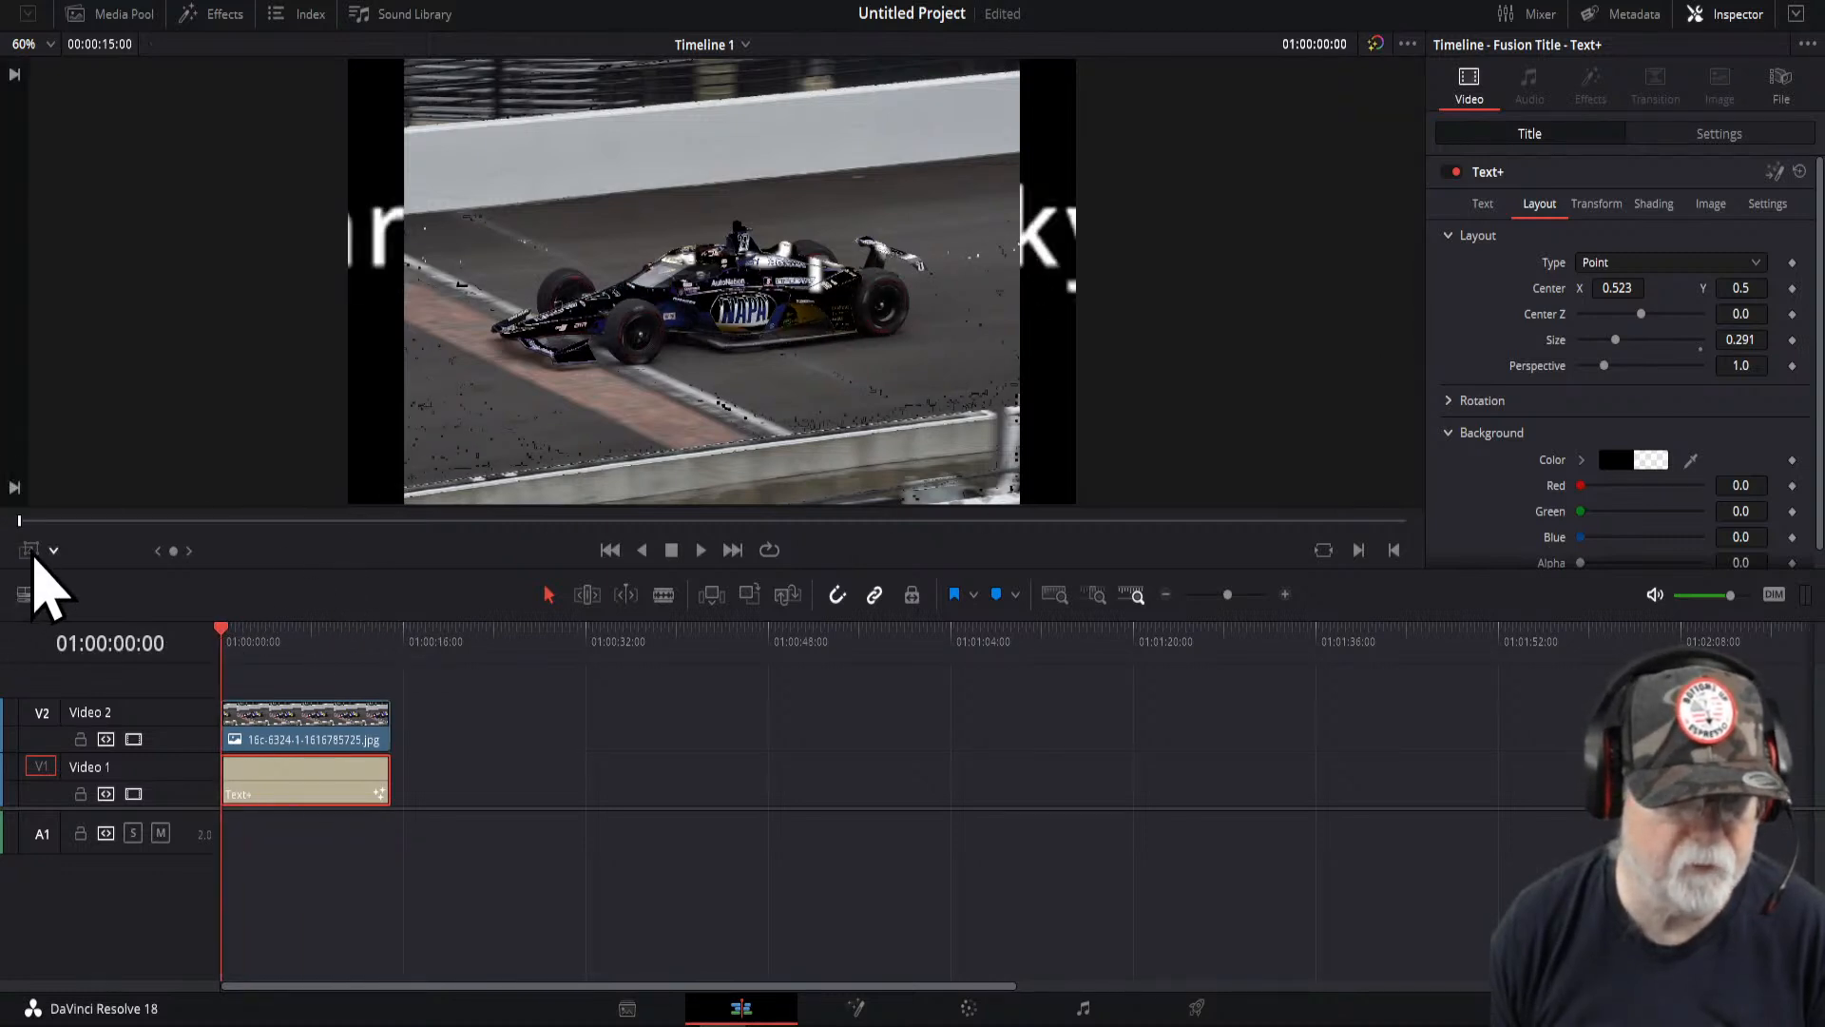
- Enlarge the red end box, shift it down and right, and preview the zoom from the start
click(32, 550)
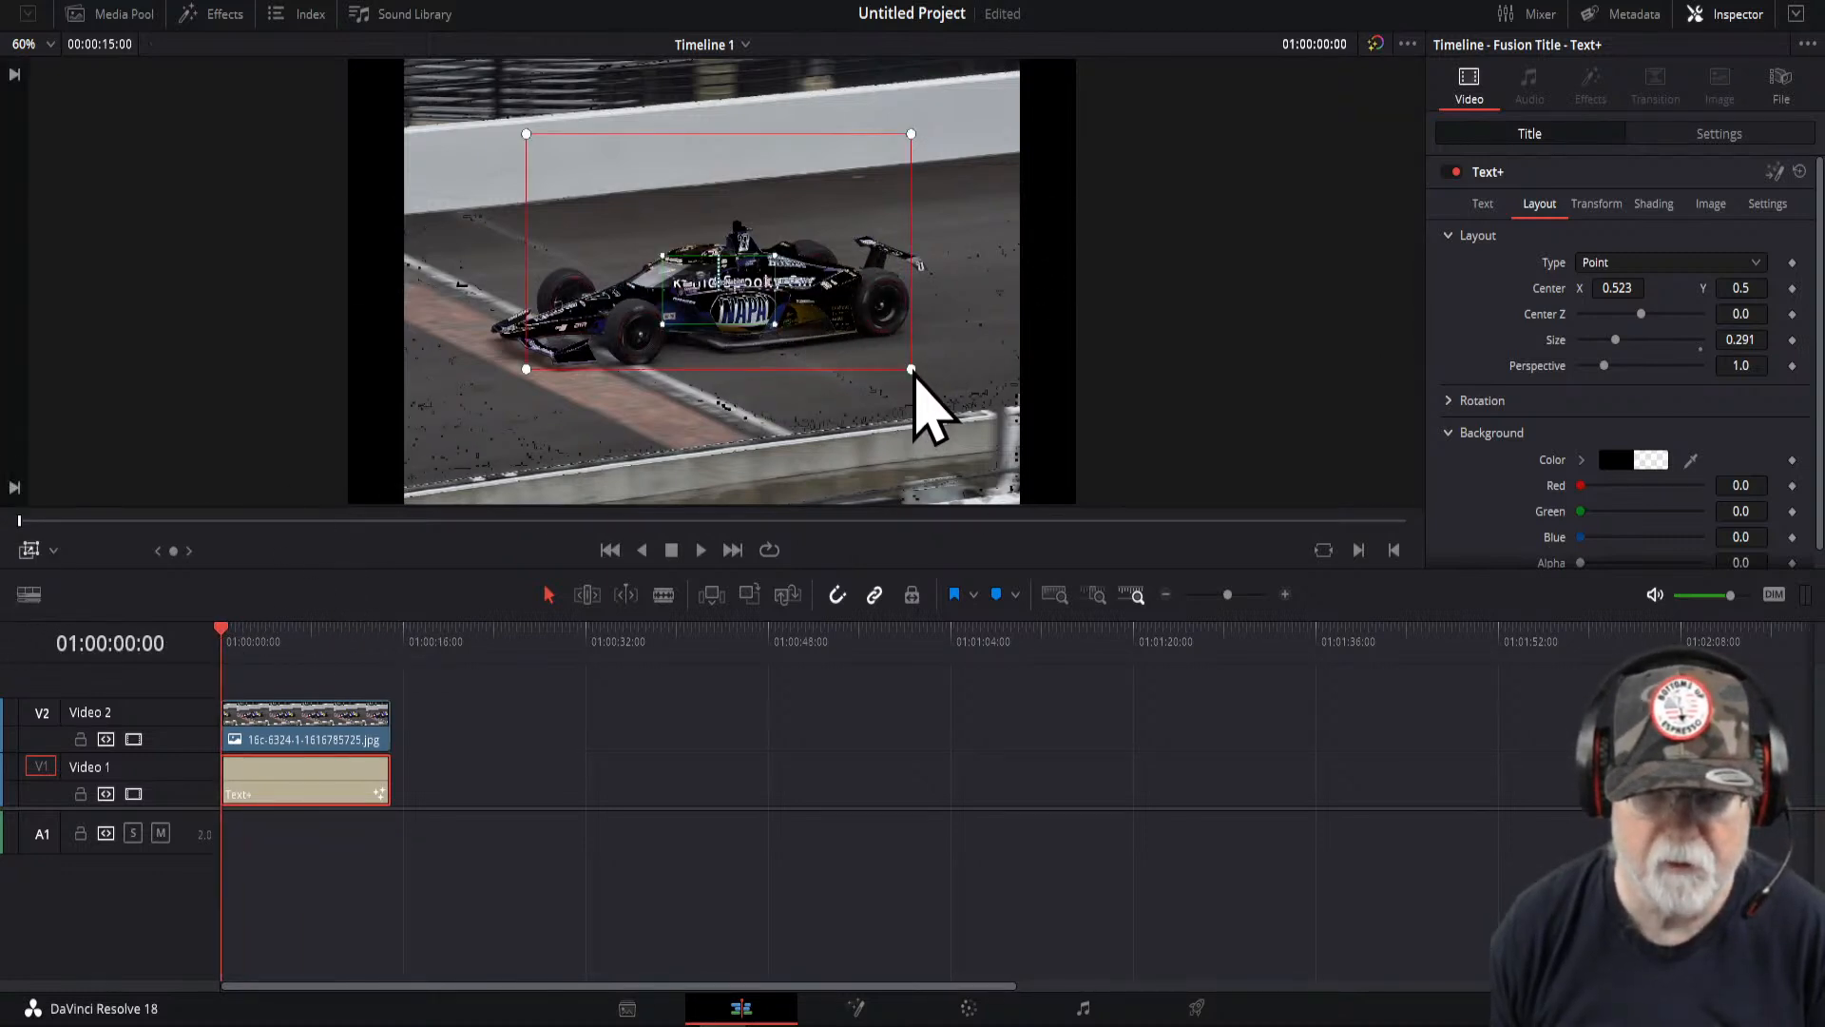
drag(911, 371, 946, 423)
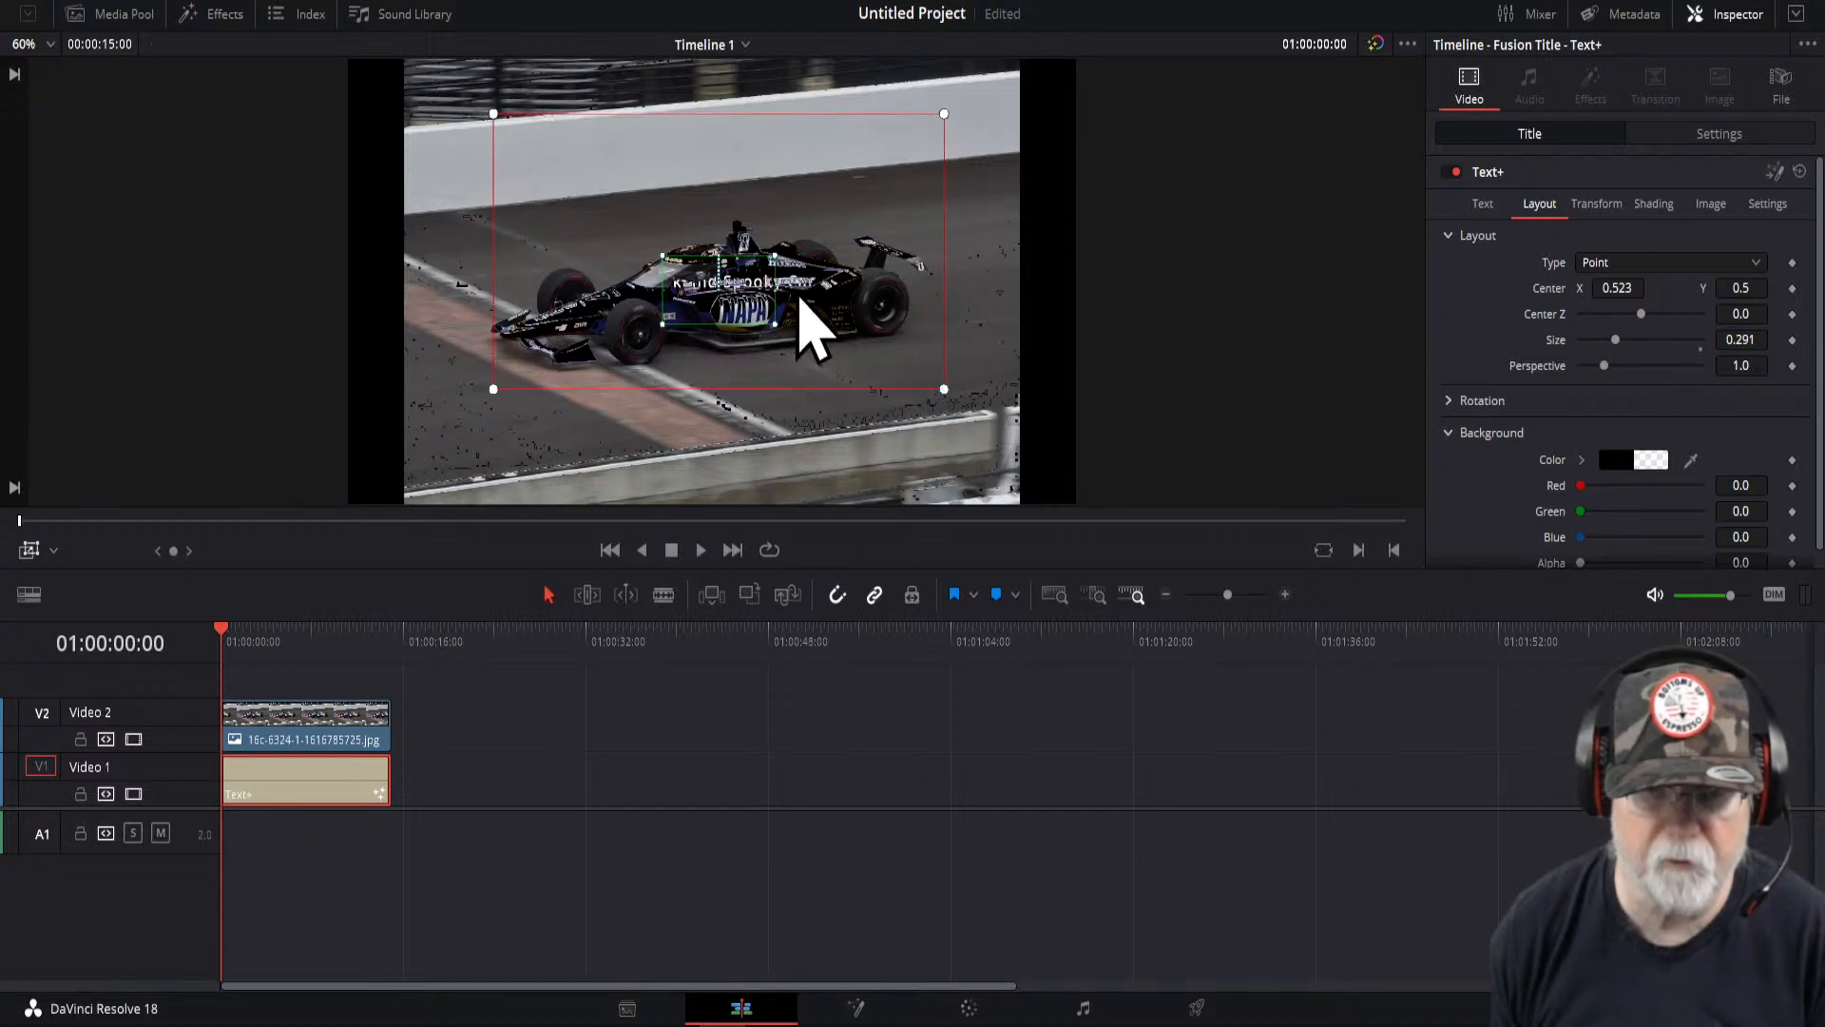
drag(824, 207, 896, 321)
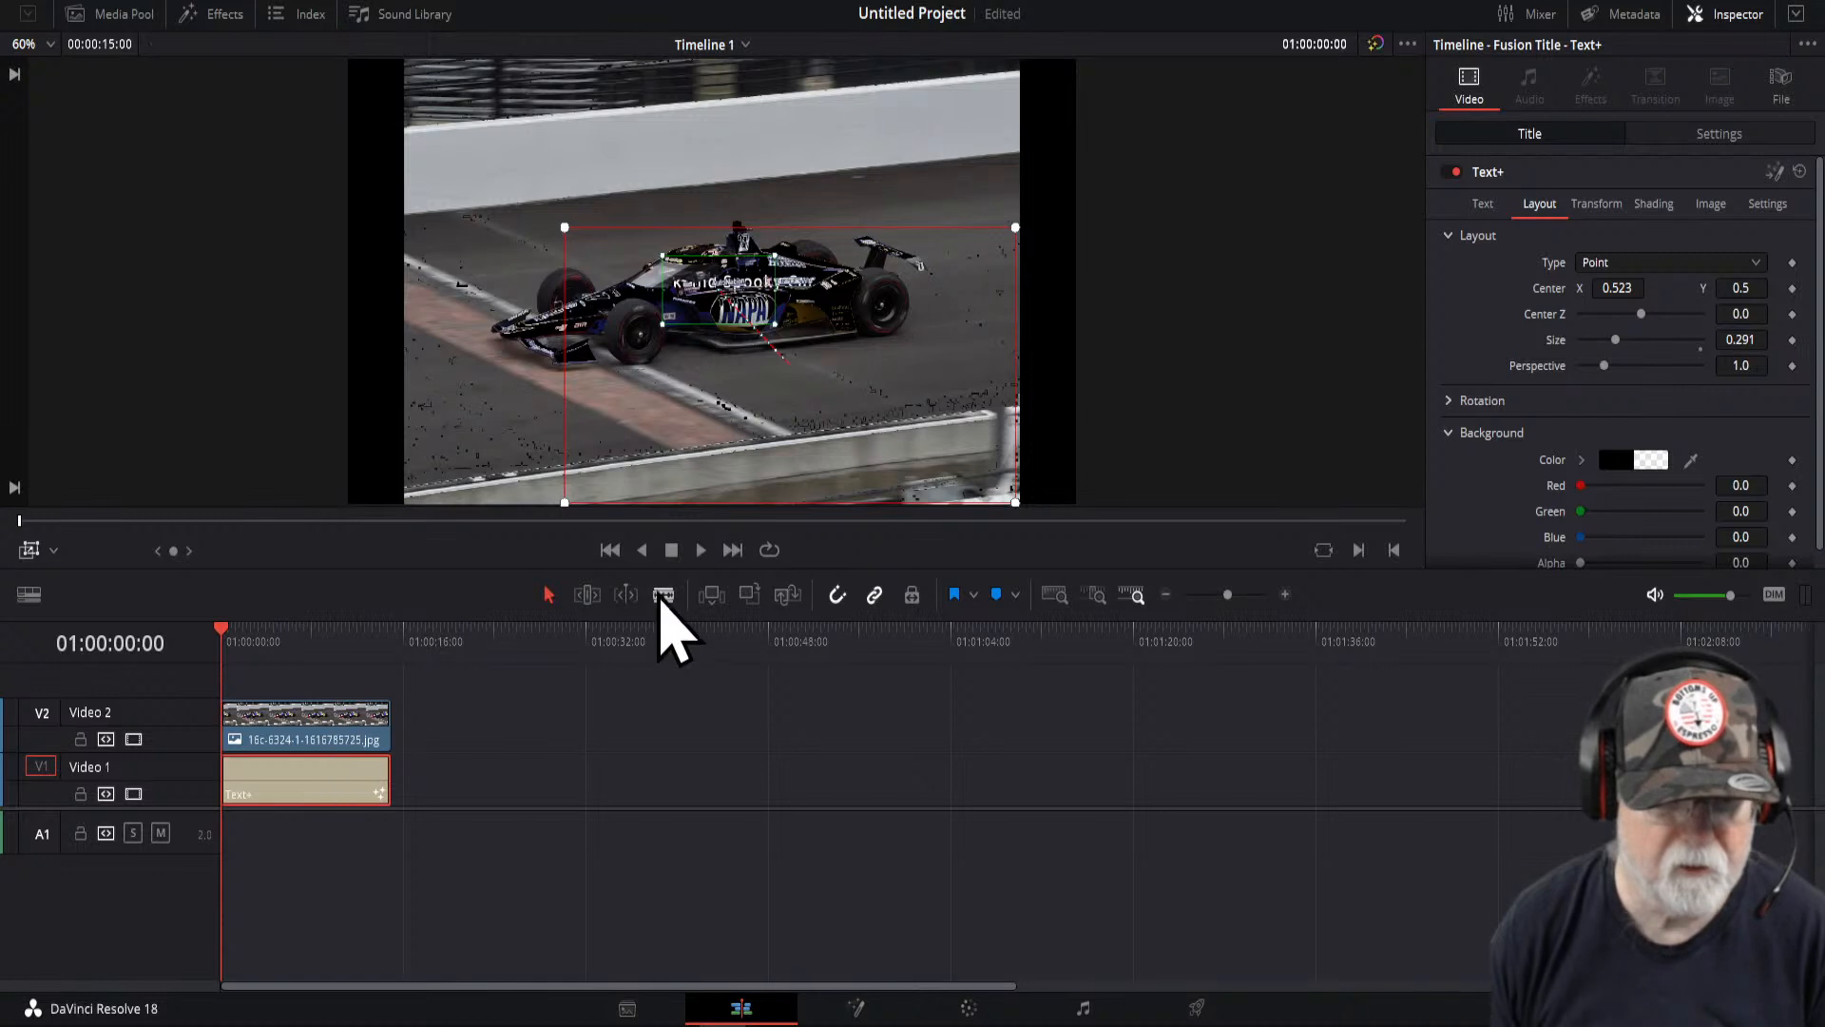
click(30, 551)
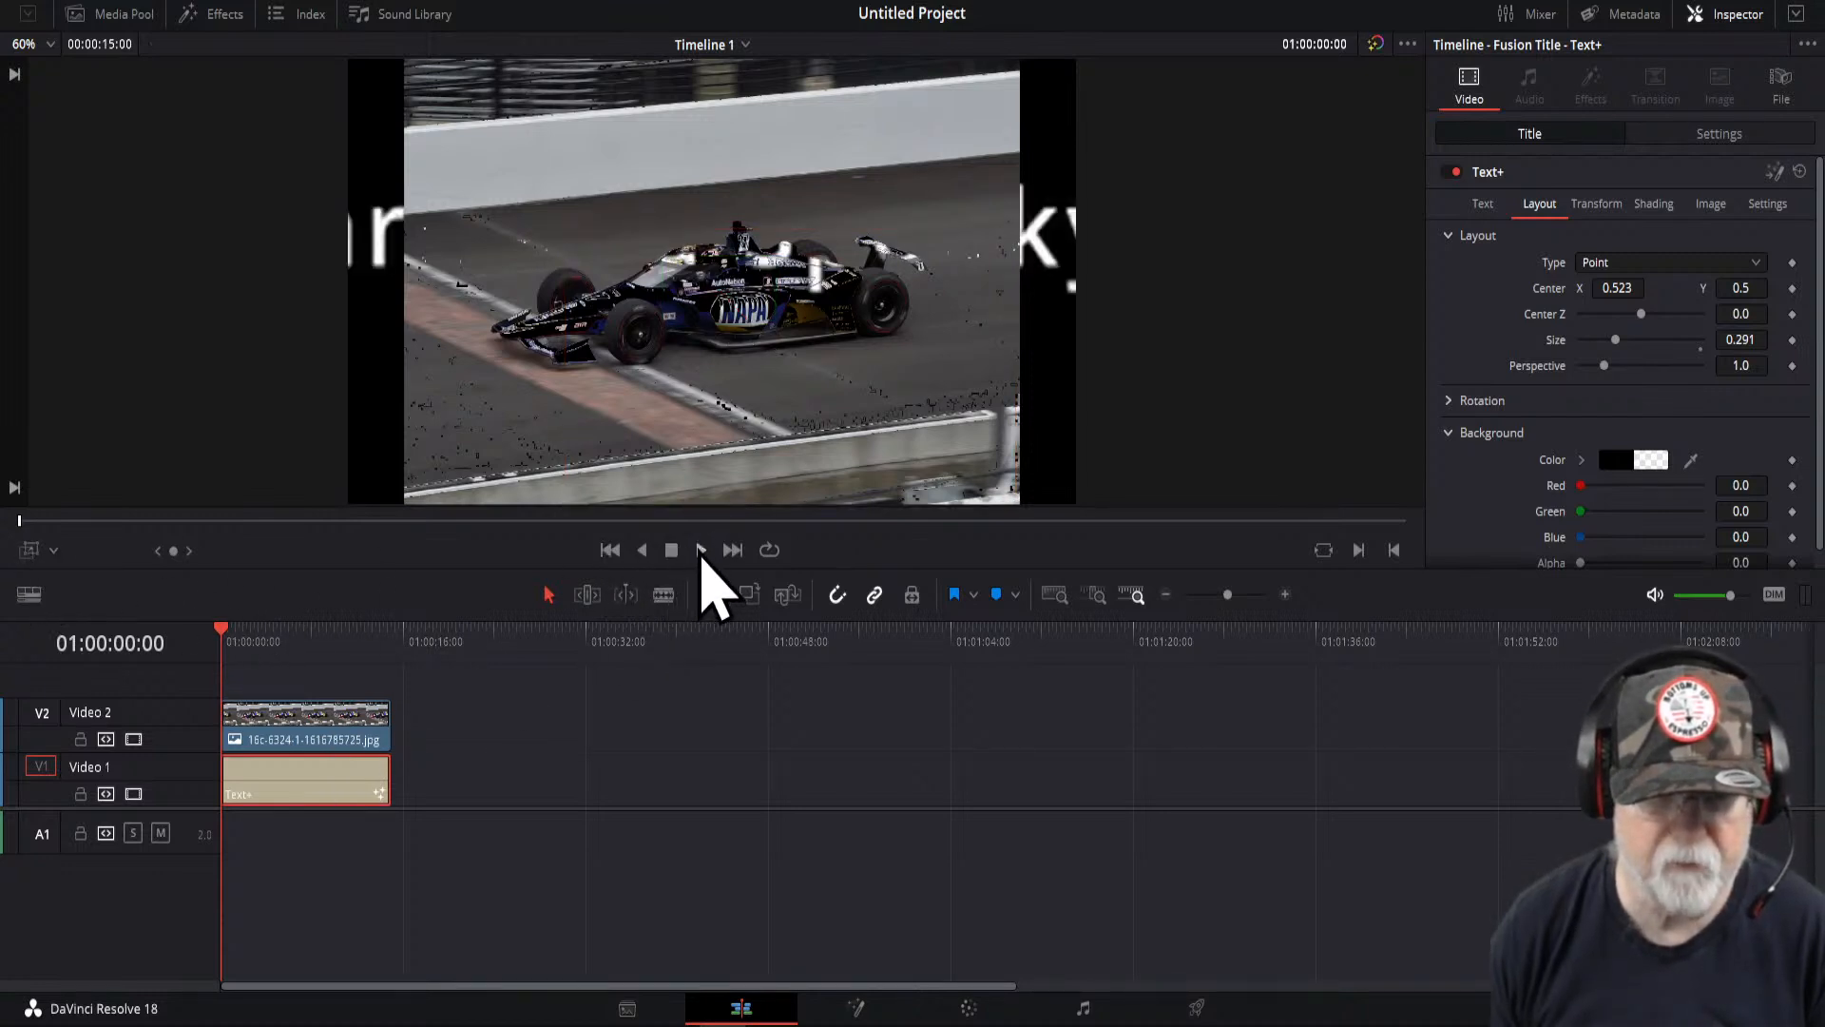
click(703, 558)
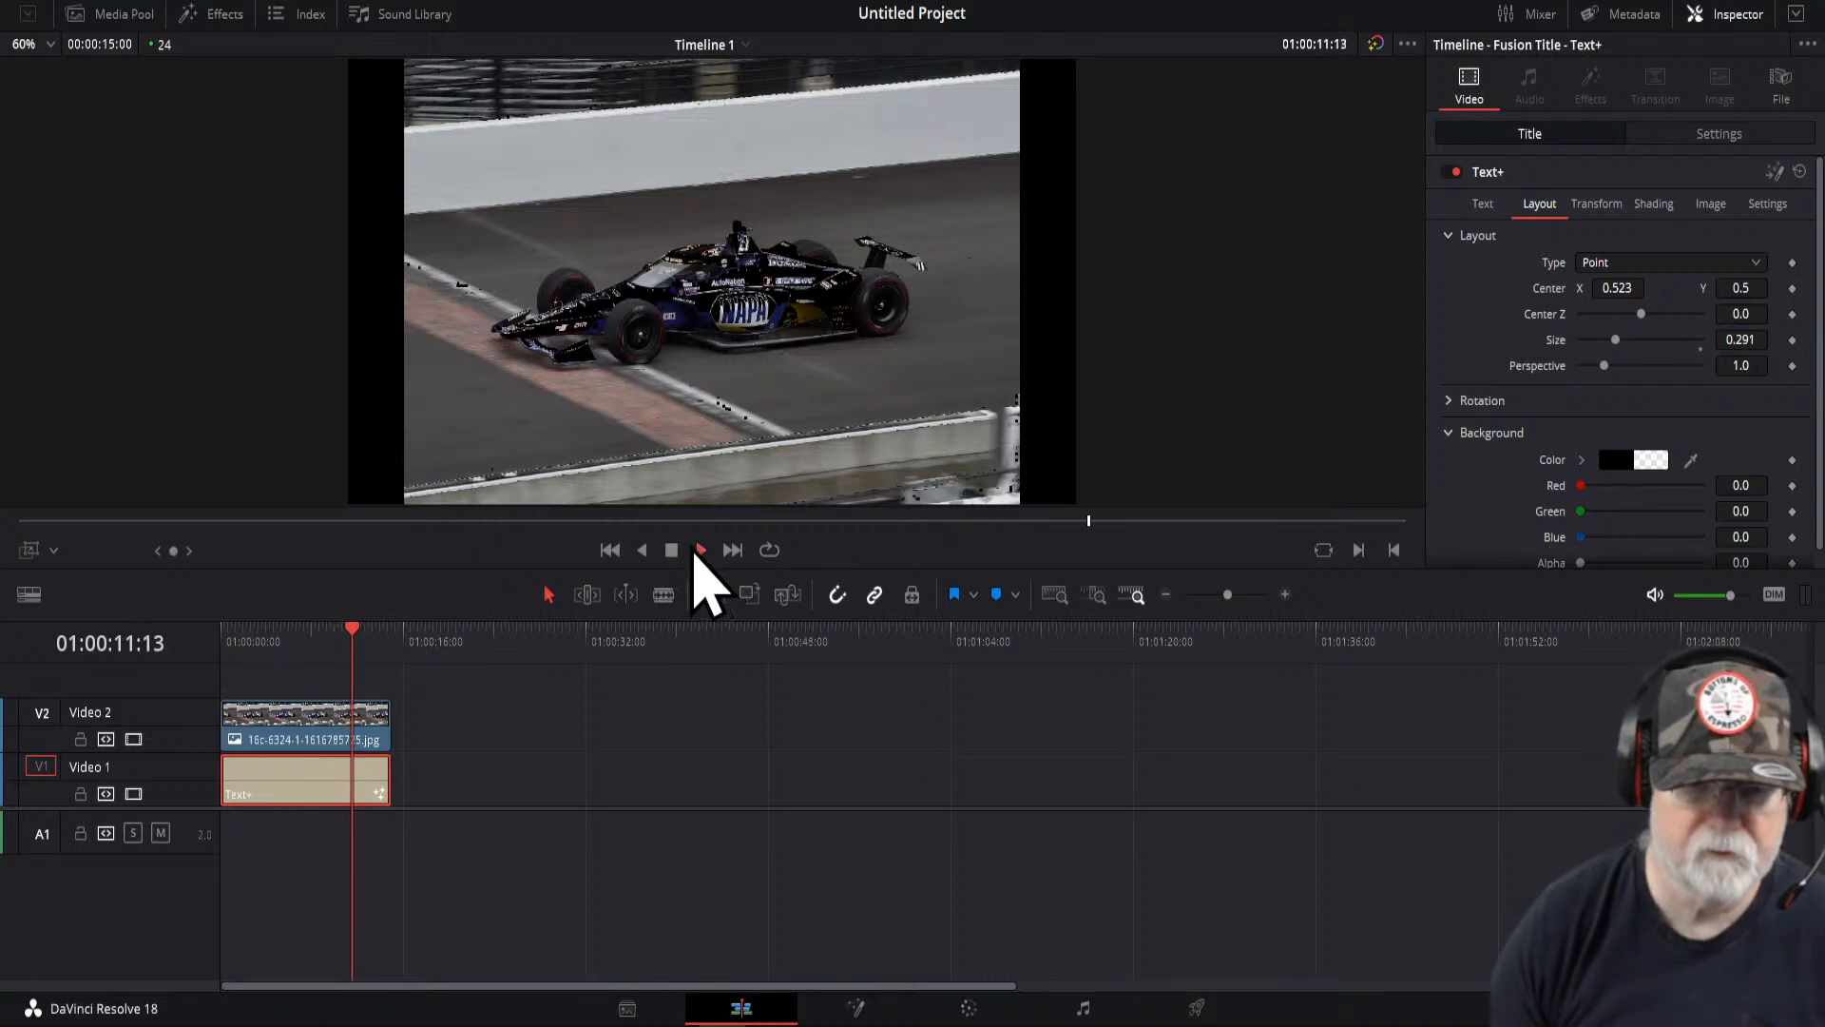
click(671, 551)
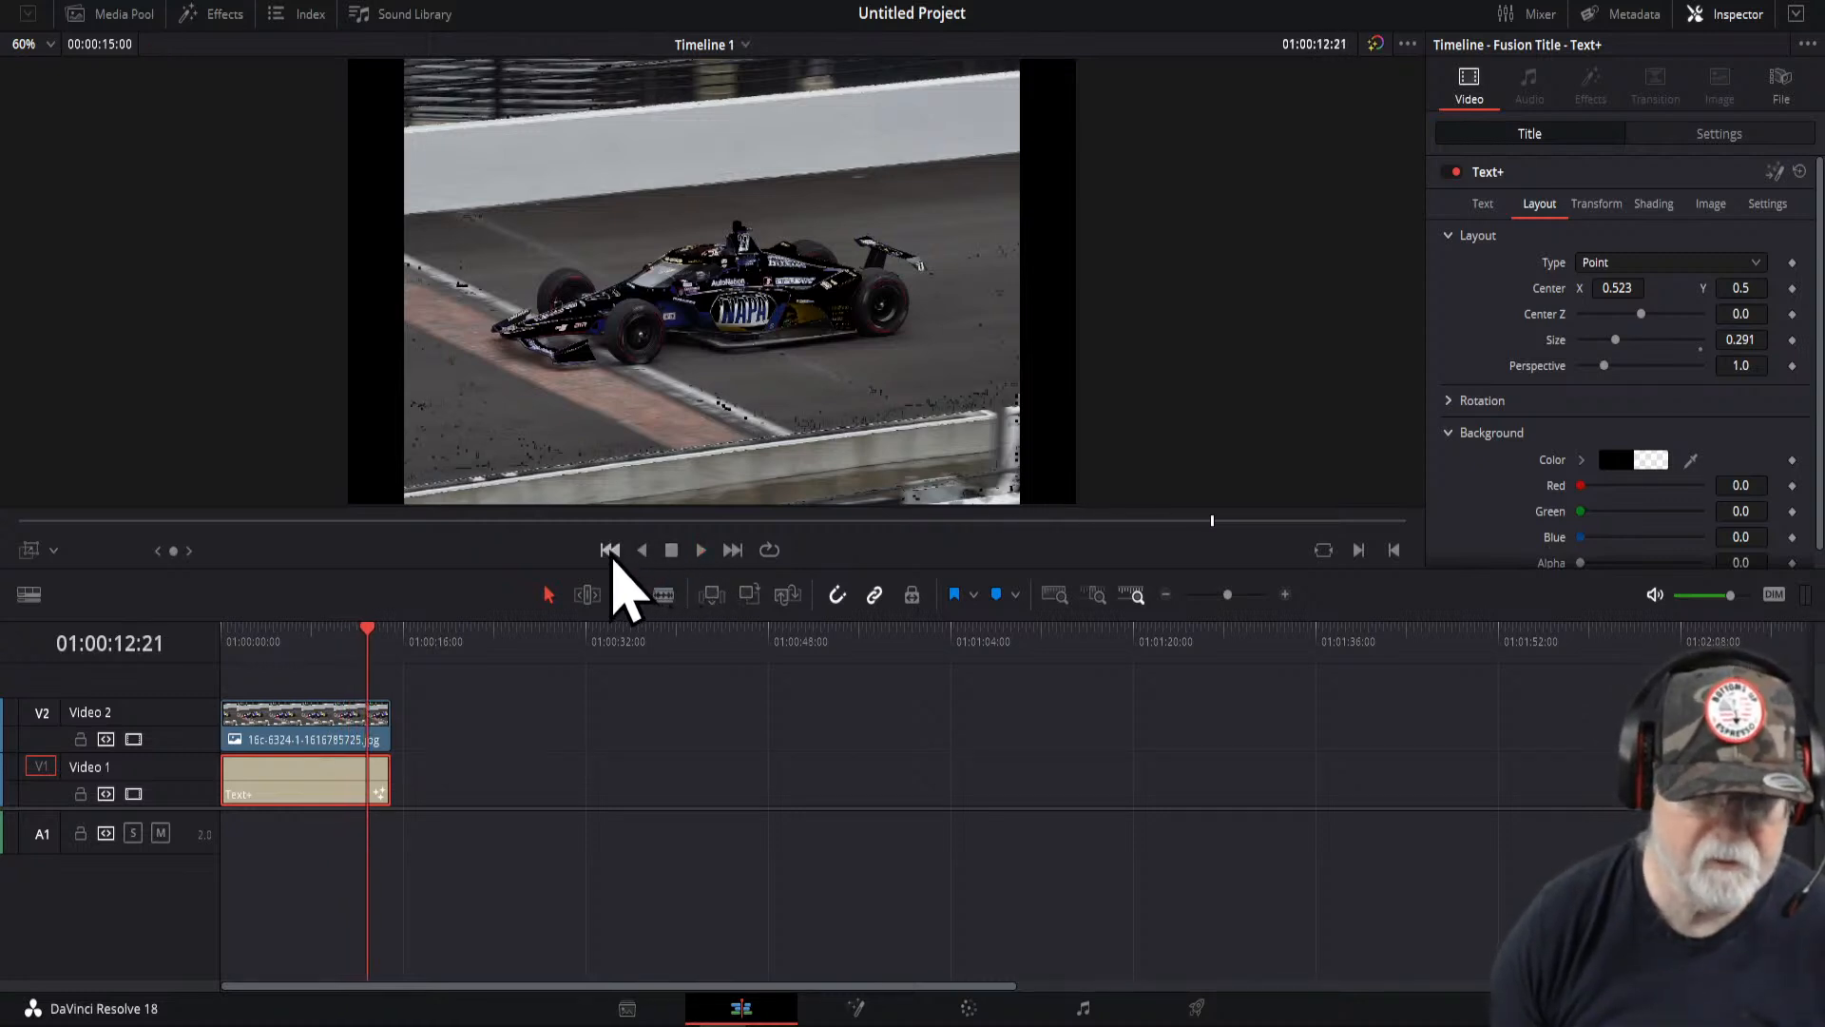
click(610, 552)
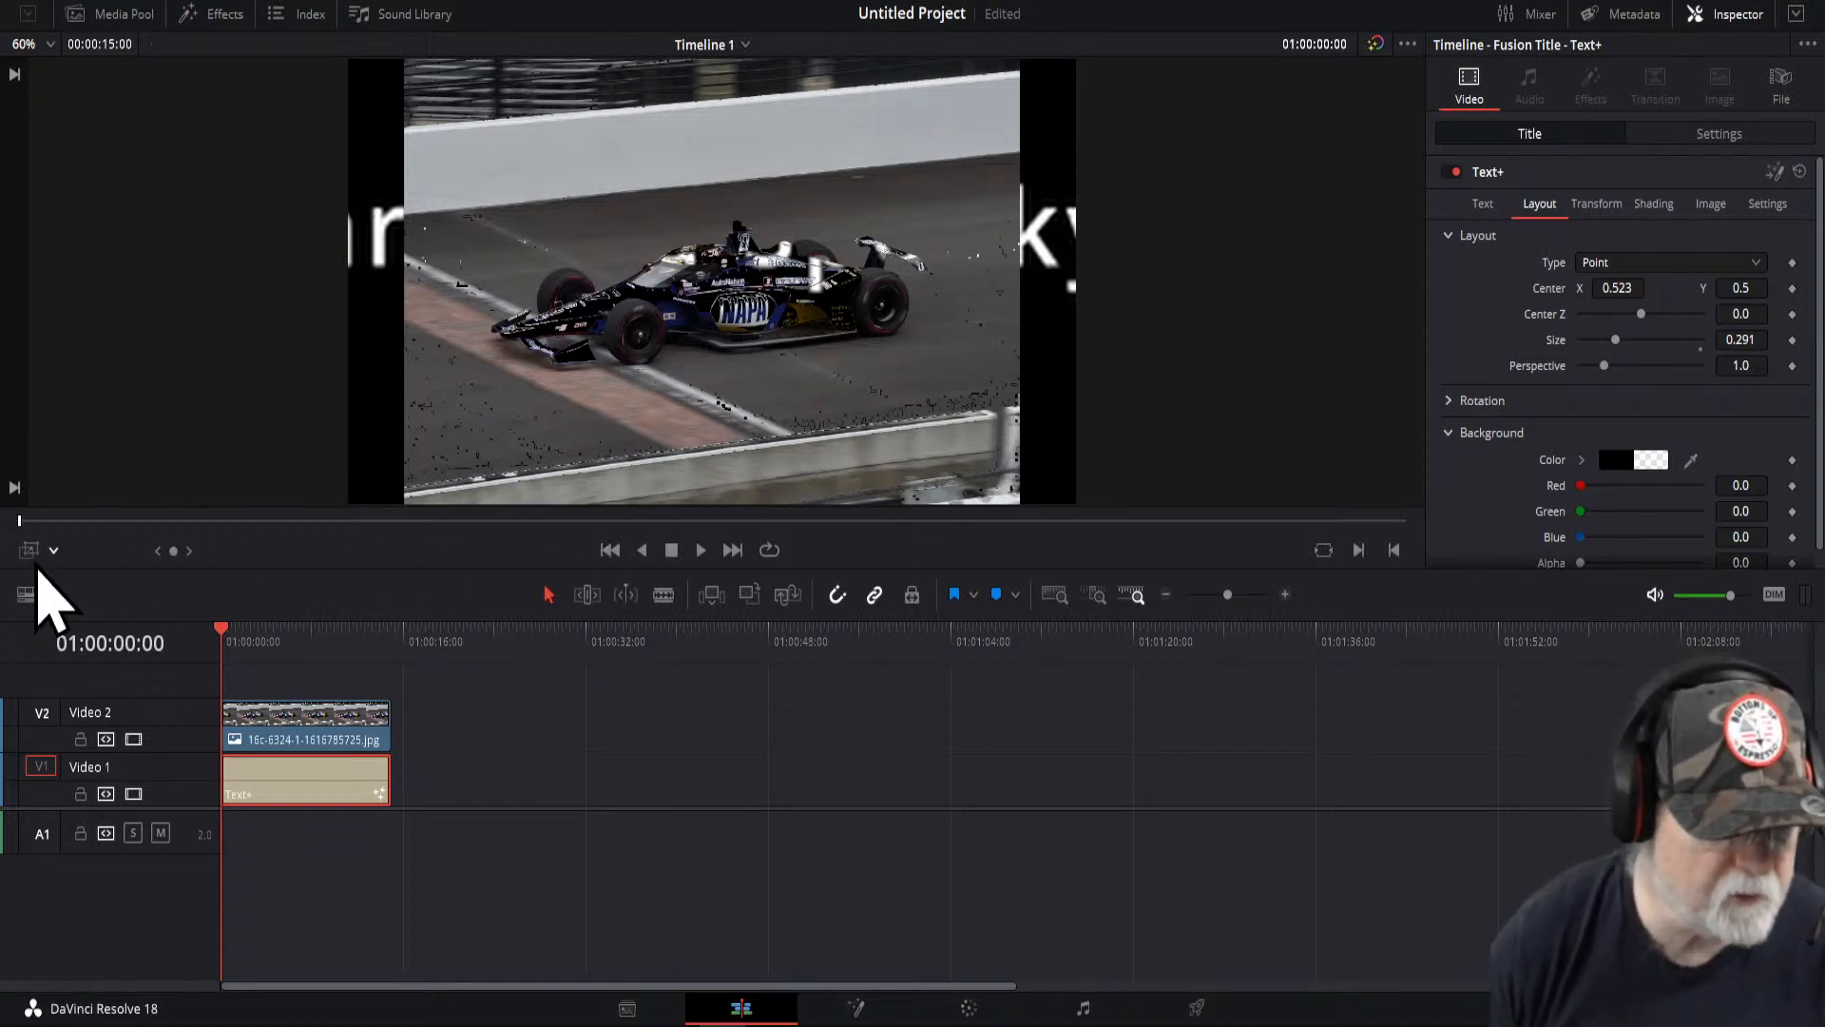
- Move the red end box up and left over the car and preview the title zoom again
click(31, 551)
drag(749, 378, 672, 295)
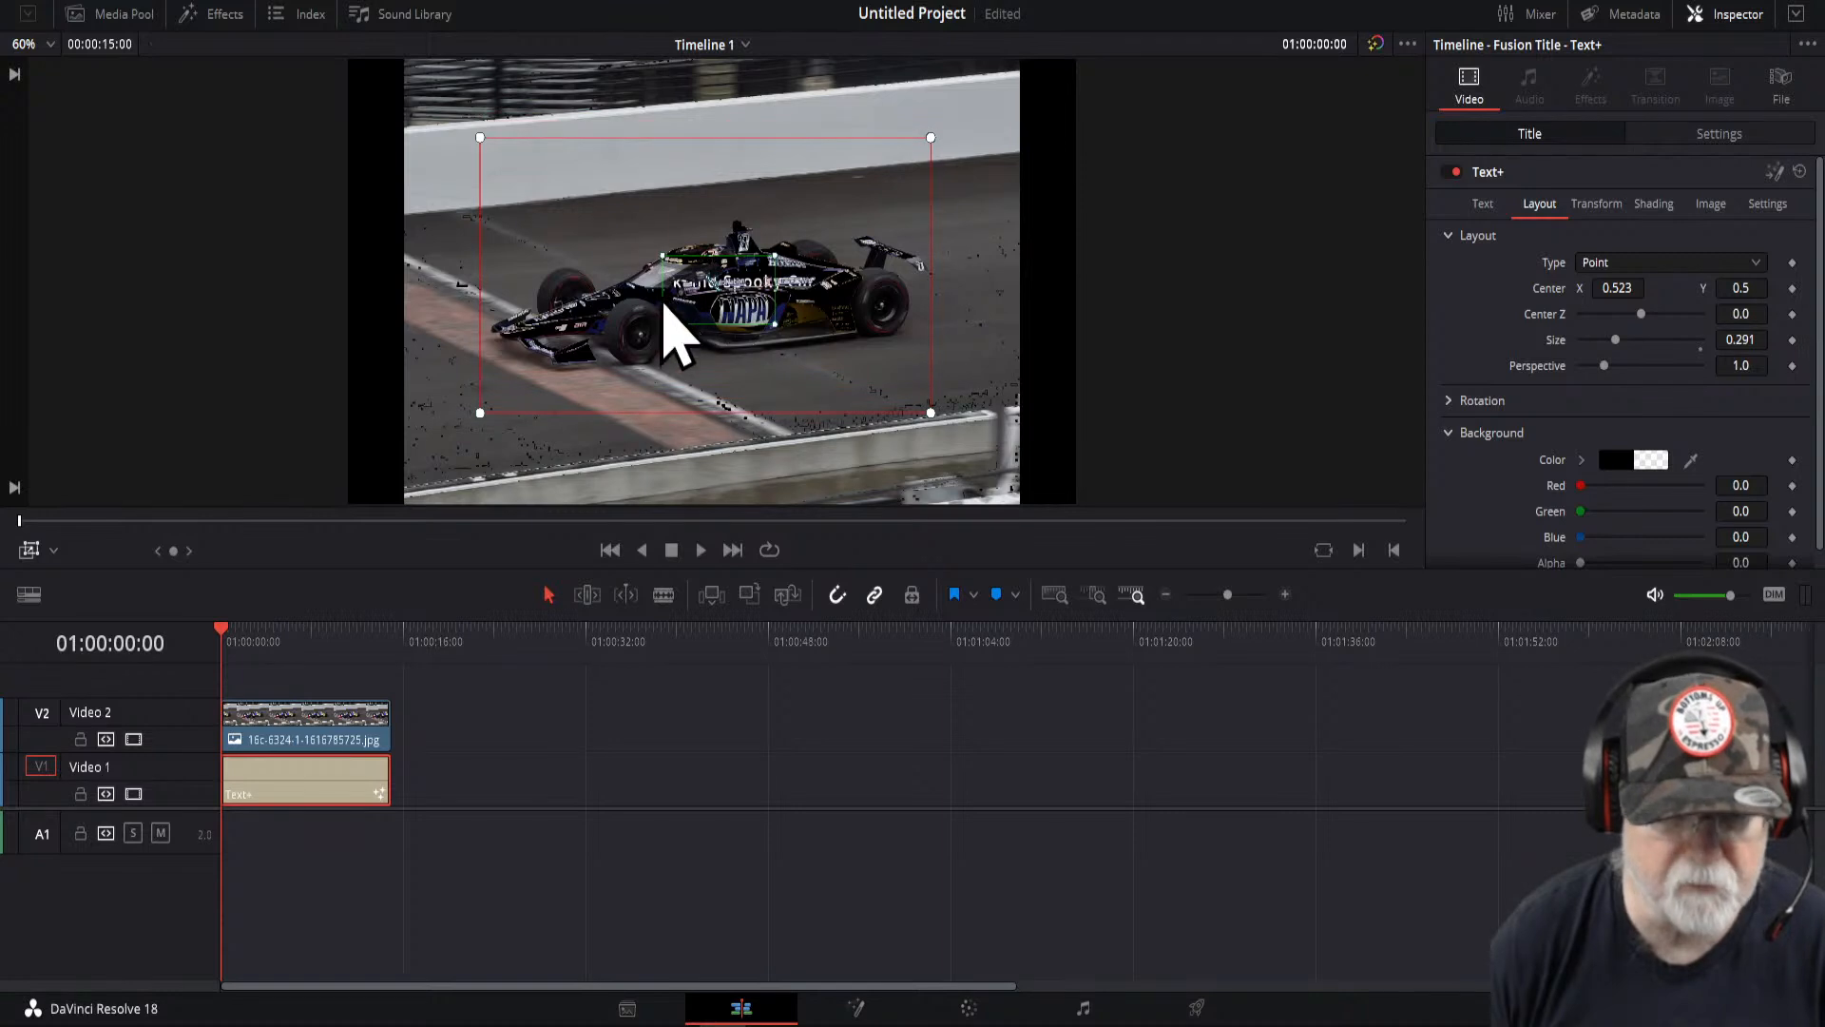
click(31, 551)
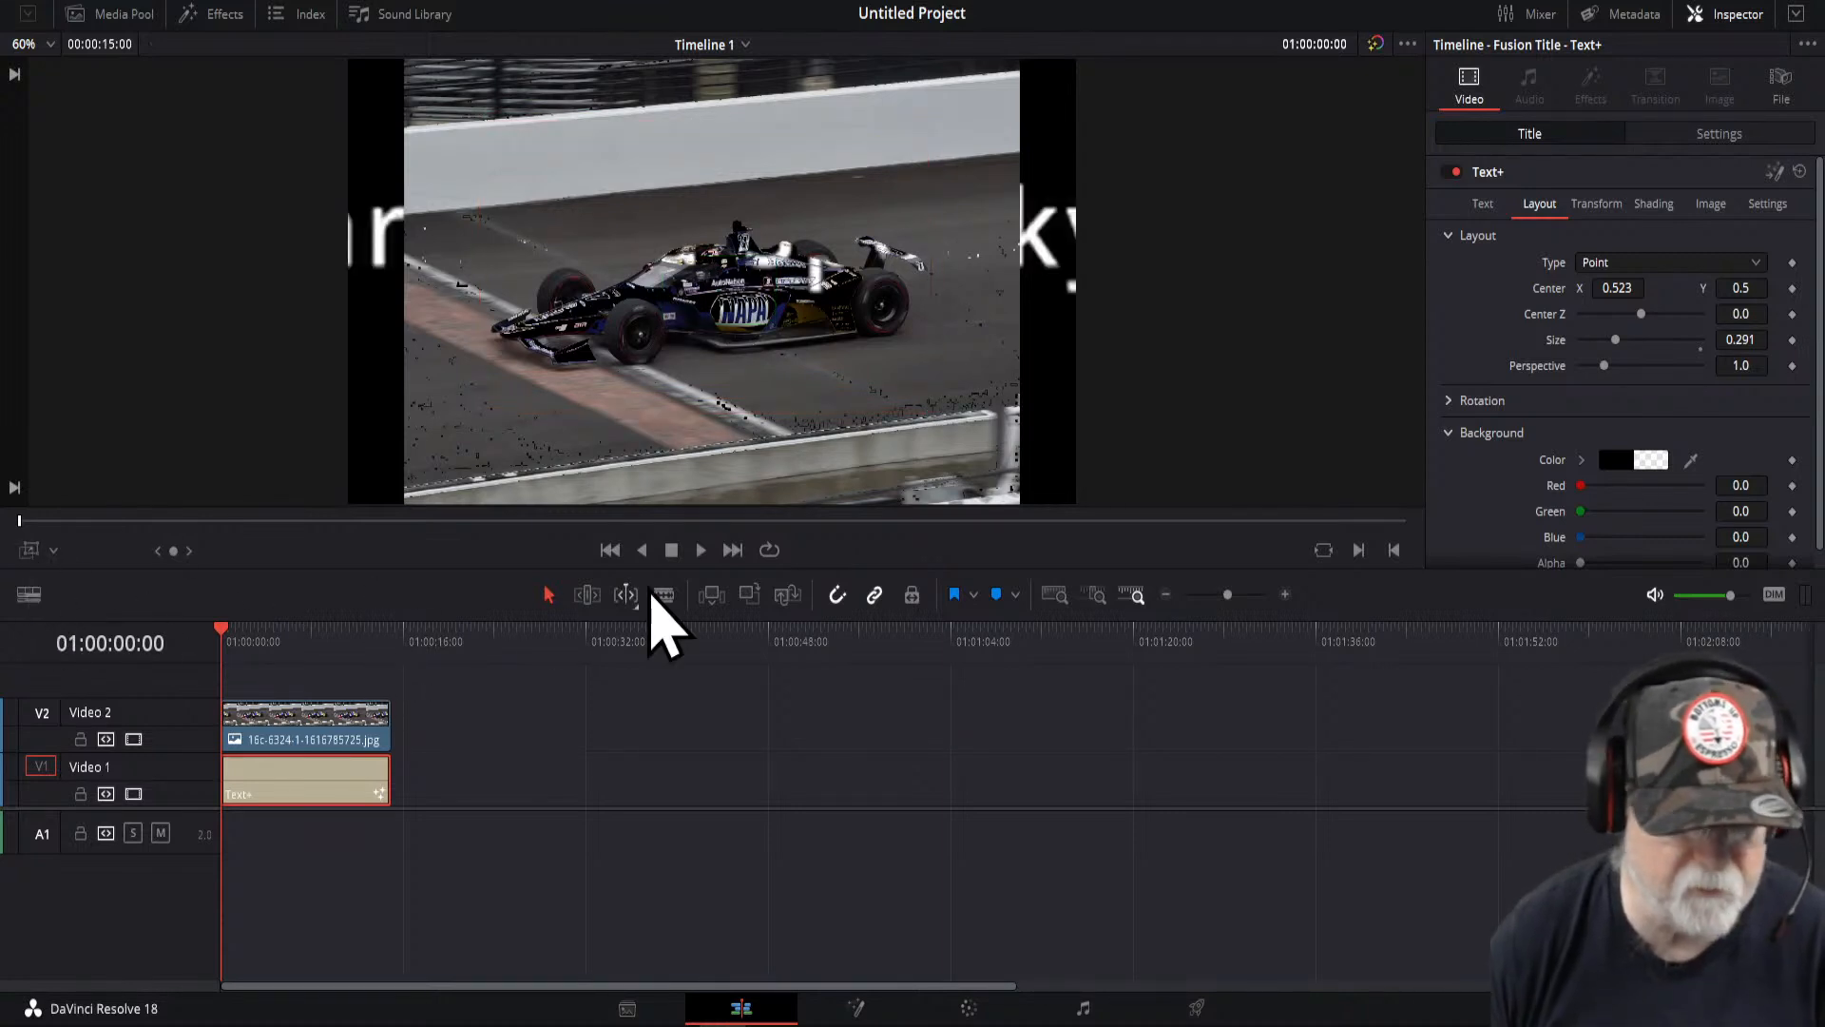
click(702, 556)
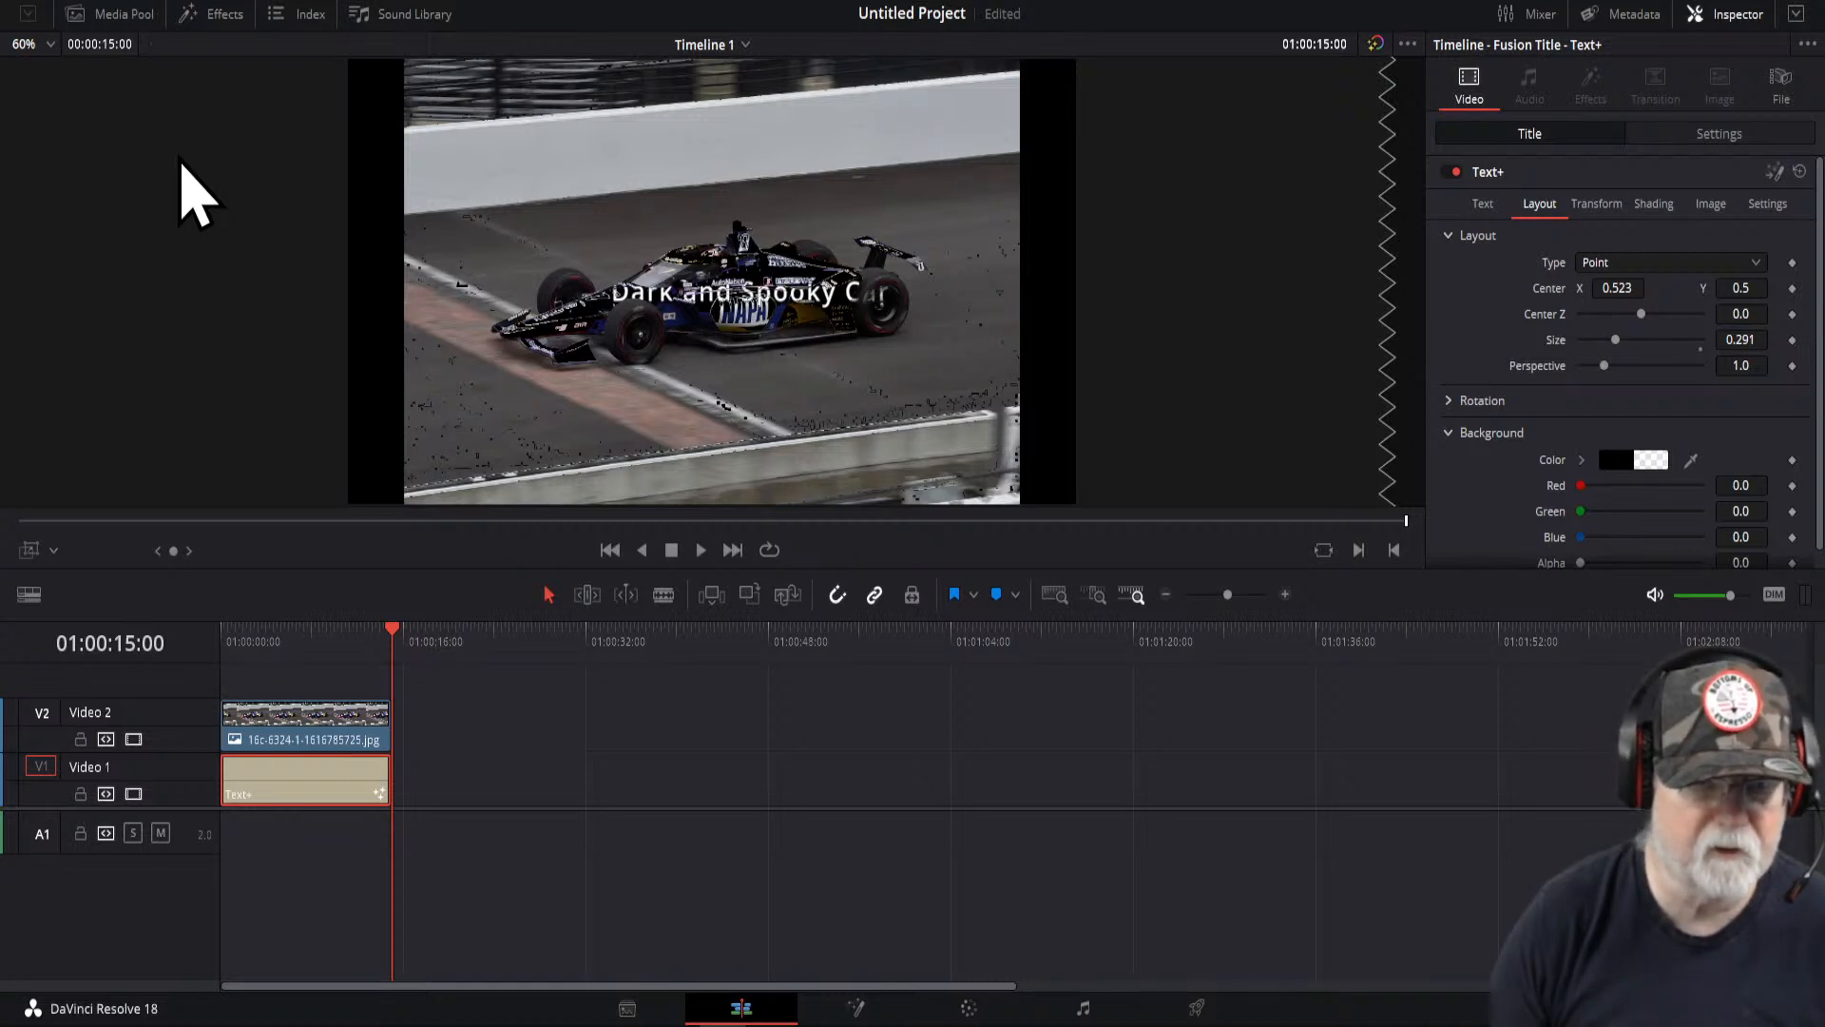
- Show the media pool and open the Project Manager
click(118, 15)
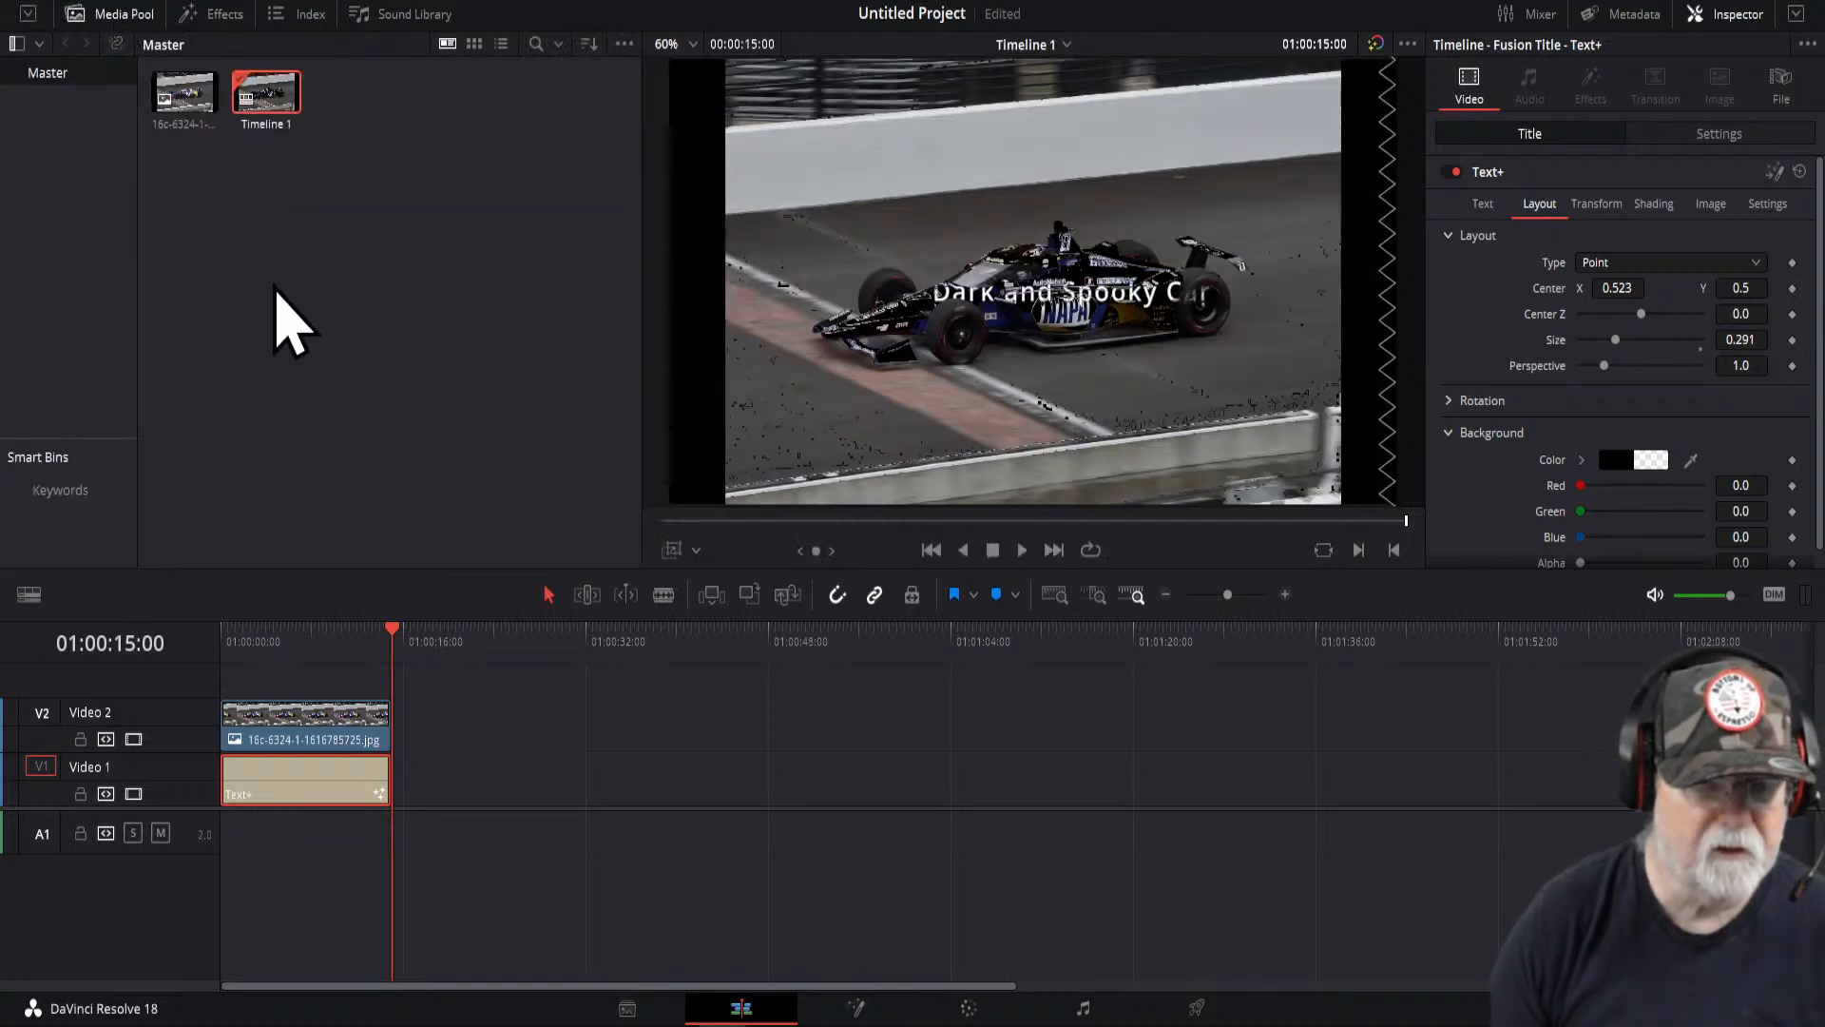
click(281, 259)
click(122, 3)
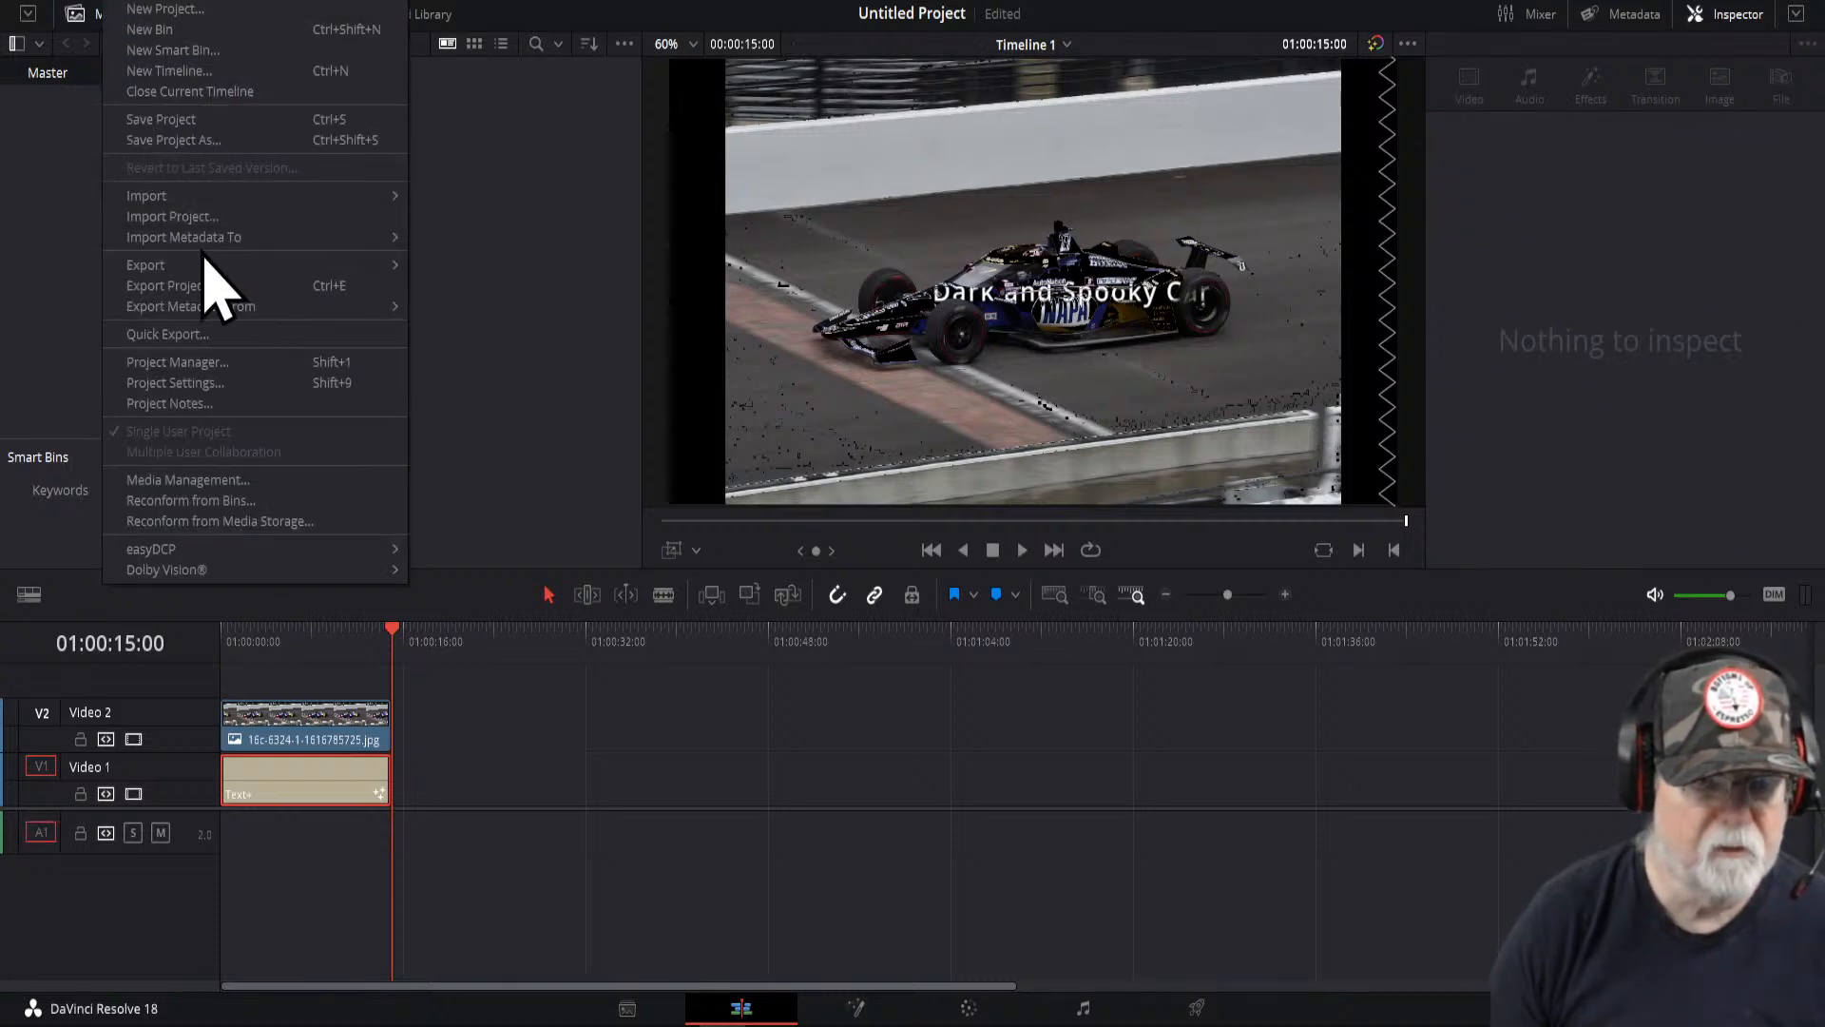
click(191, 363)
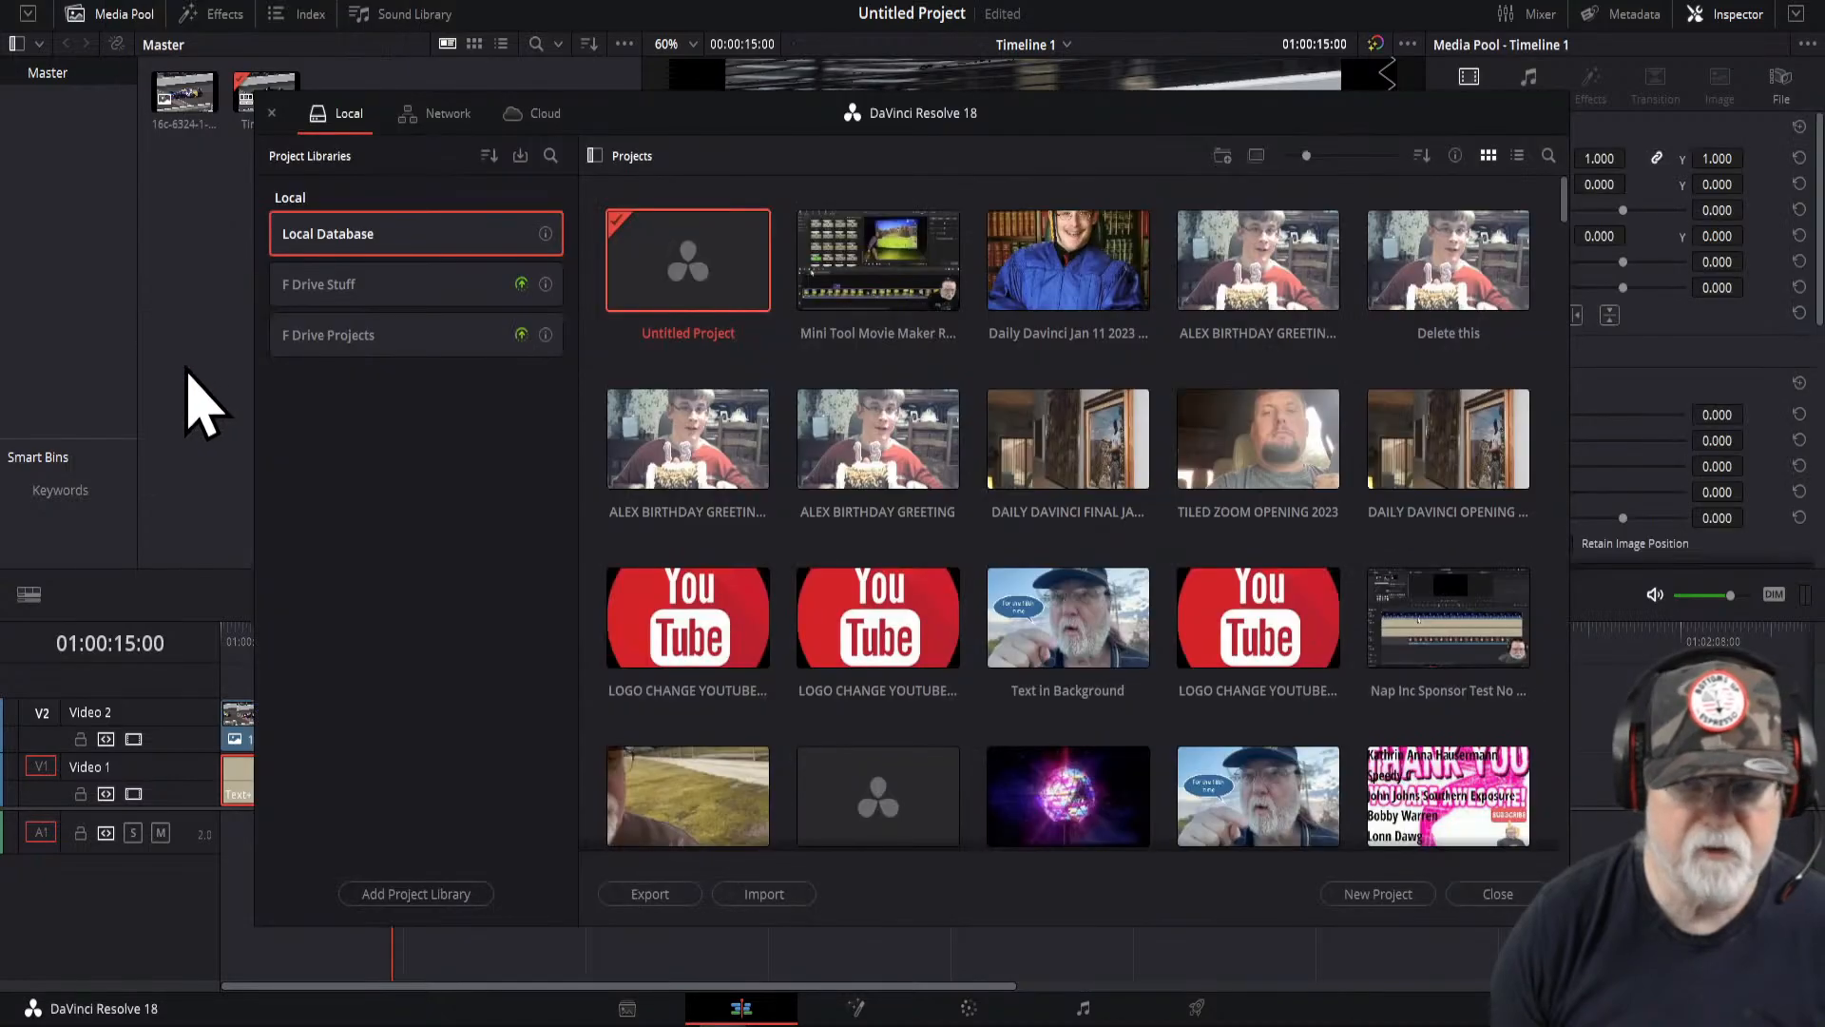
- Open the Moving Opening trucks project without saving changes to the current project
scroll(1182, 481, down, 15)
scroll(1182, 481, down, 8)
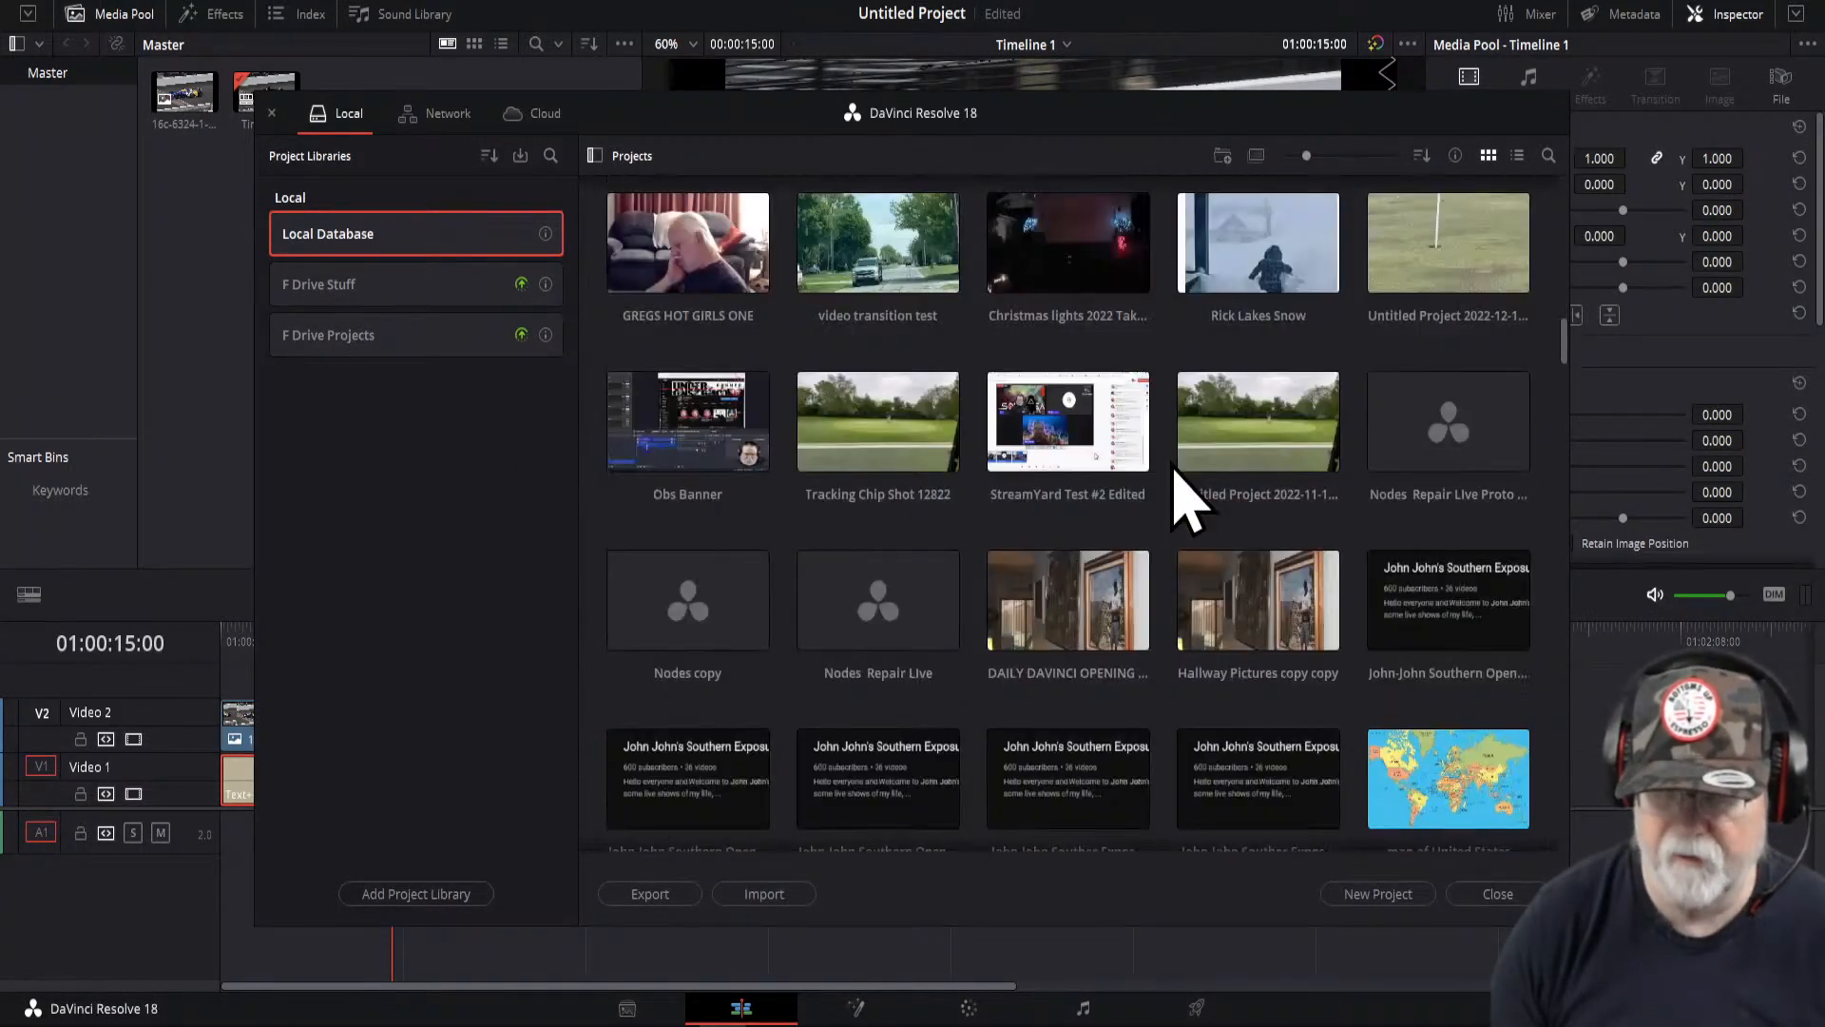
scroll(1182, 481, down, 10)
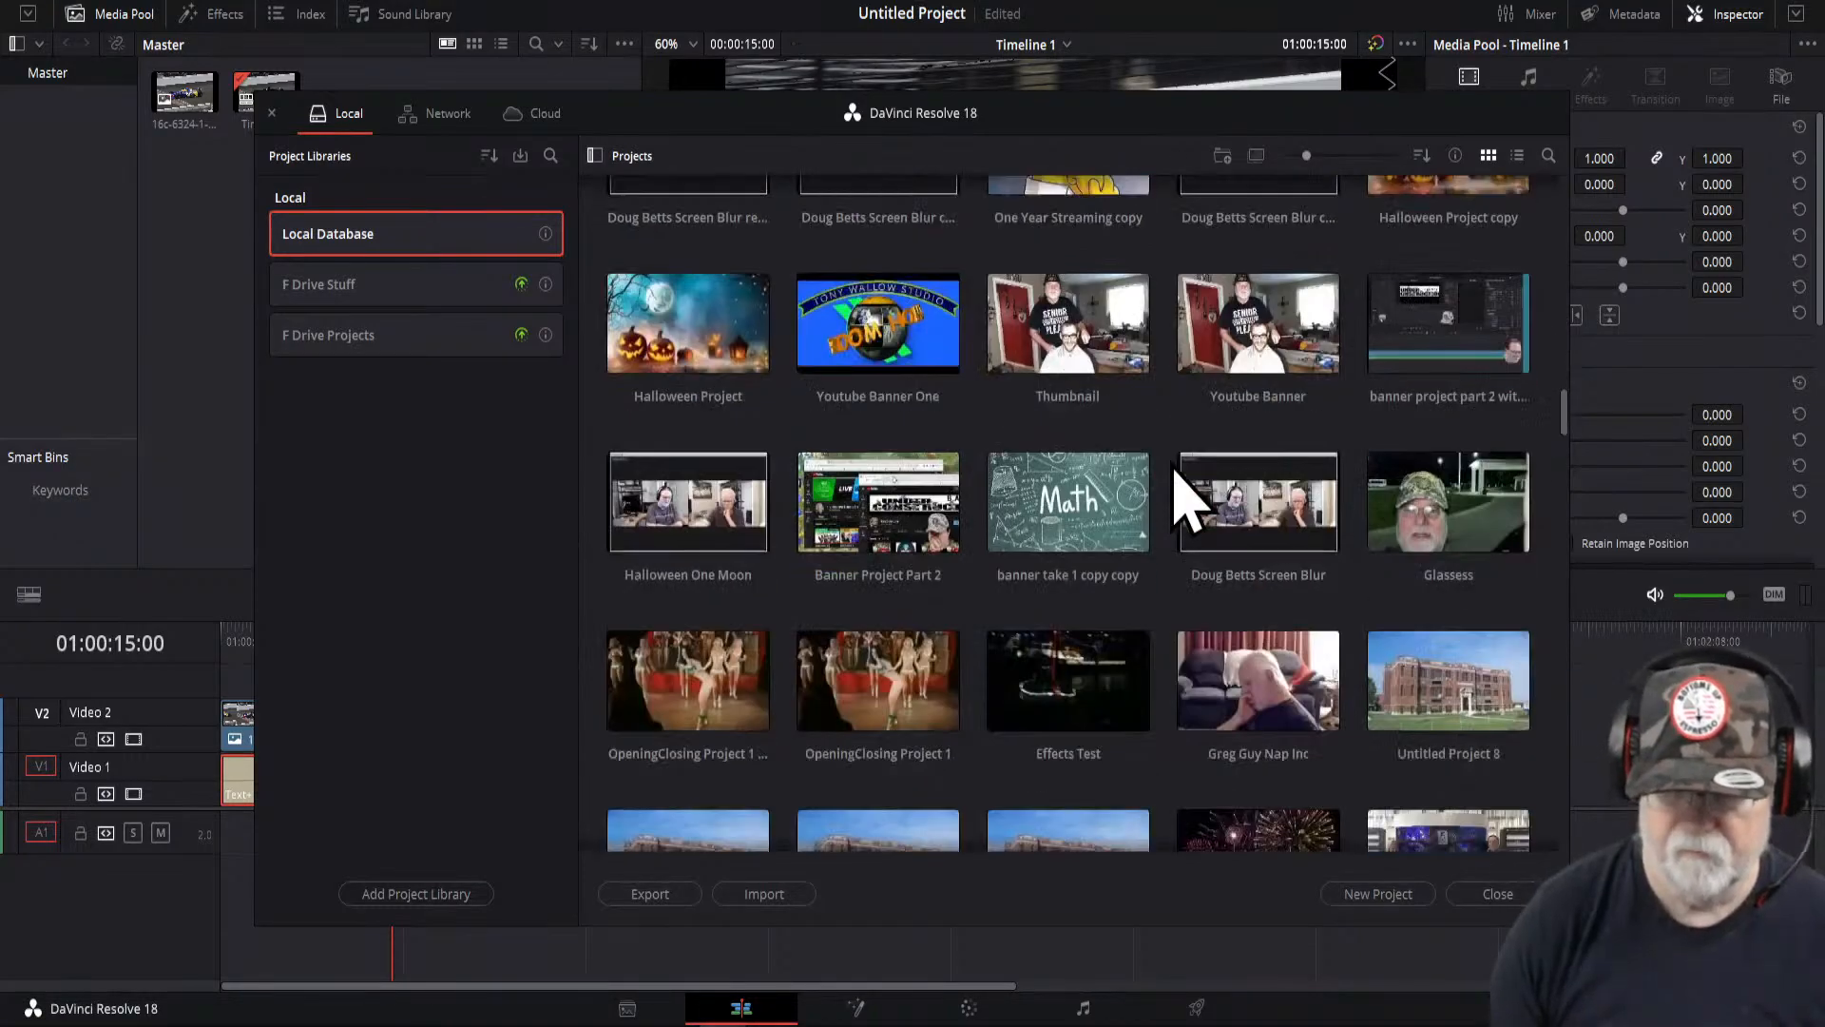
scroll(1181, 481, down, 10)
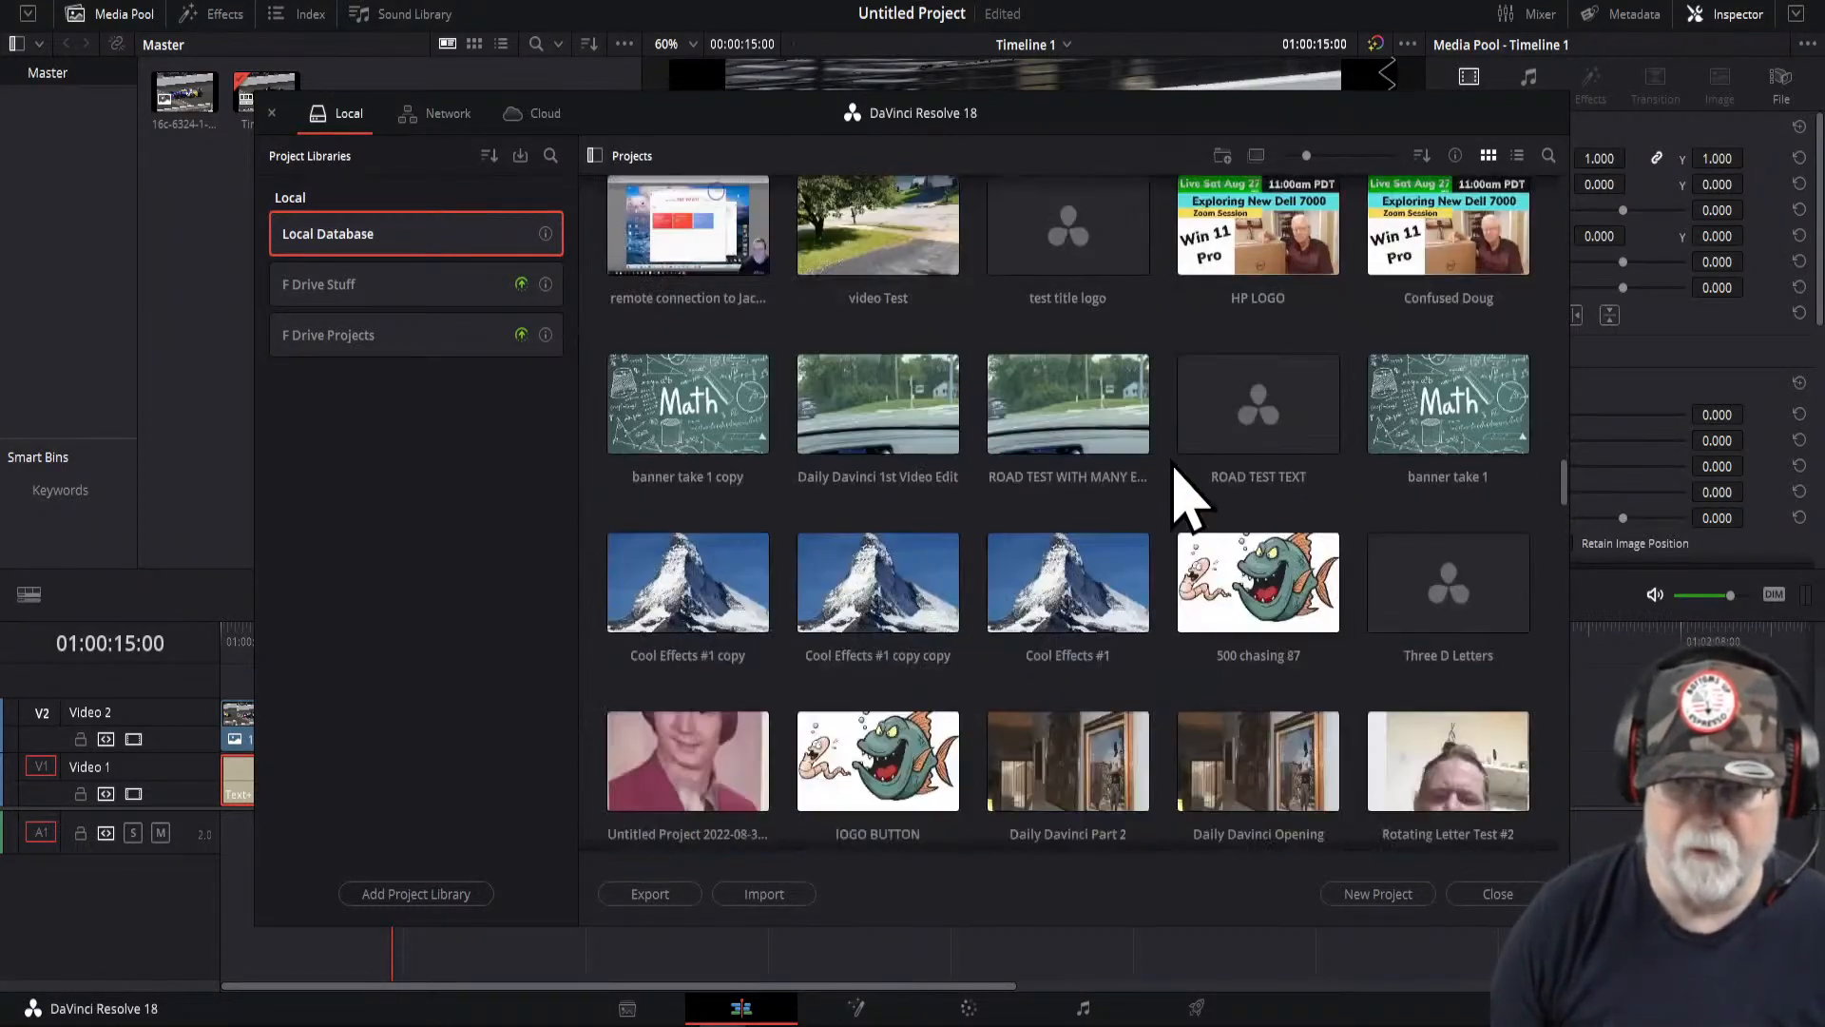
scroll(1182, 481, down, 10)
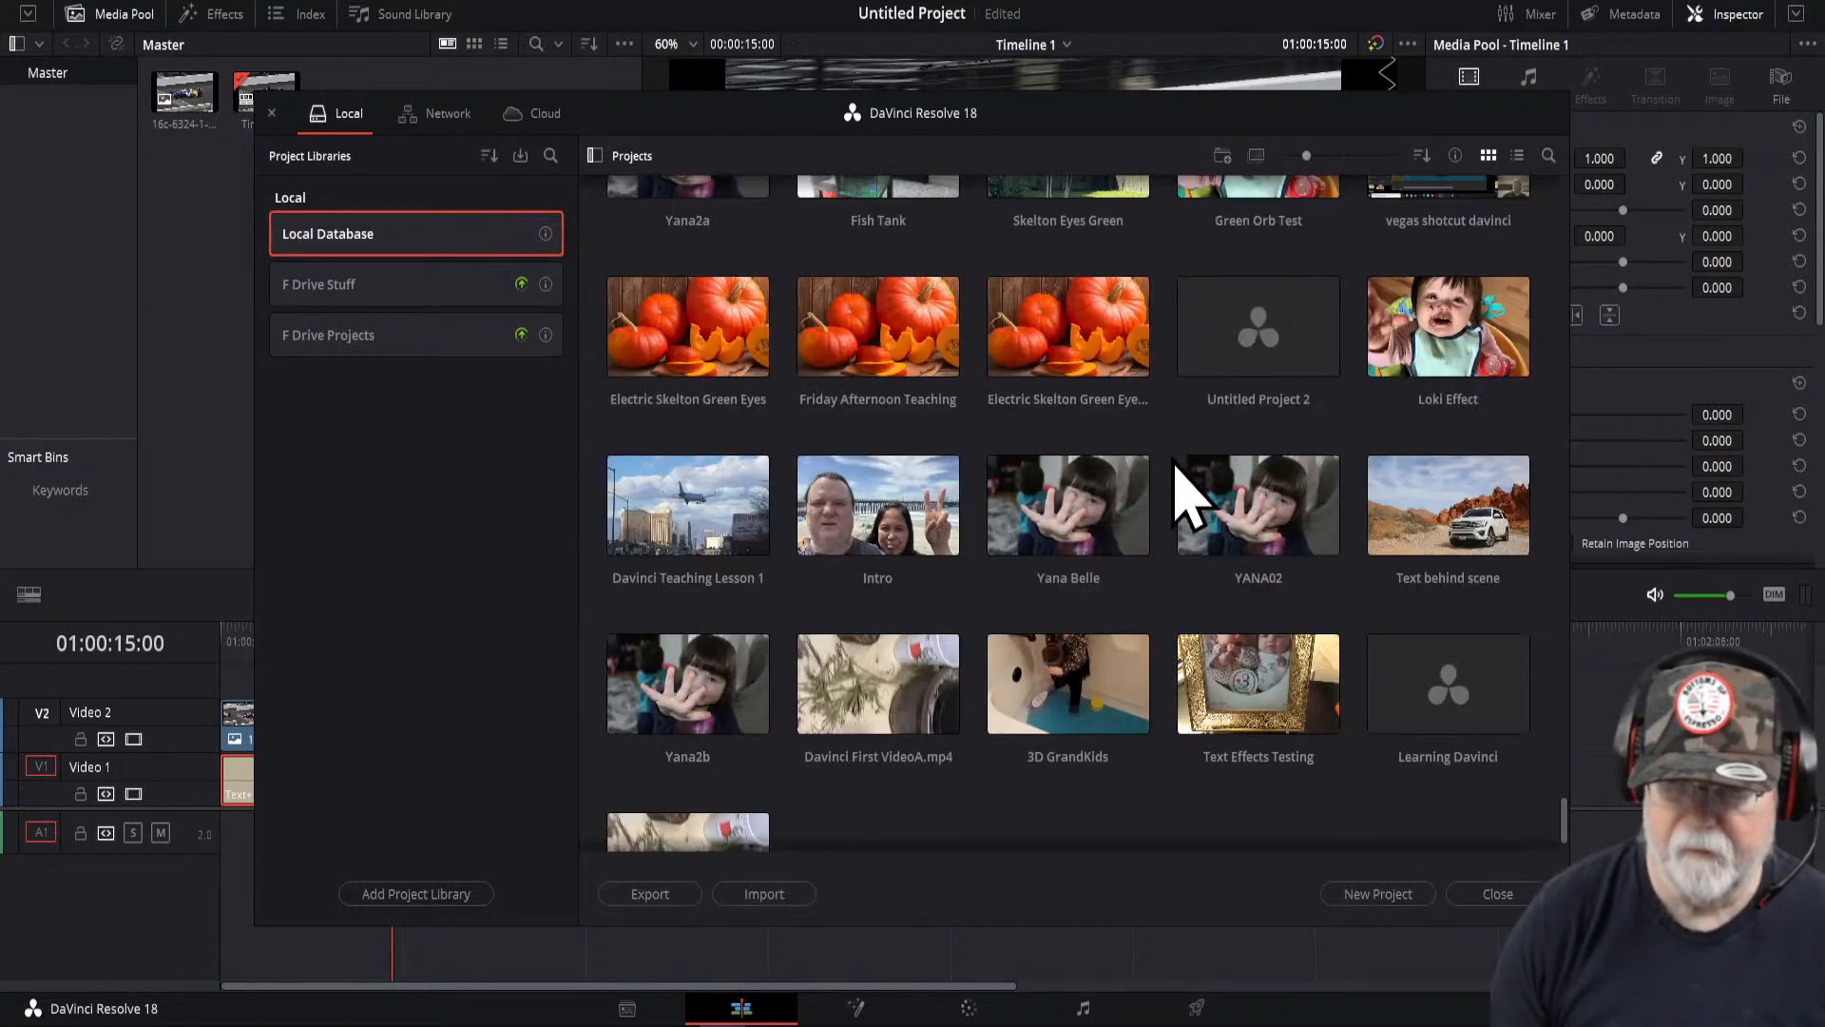
scroll(1177, 466, down, 2)
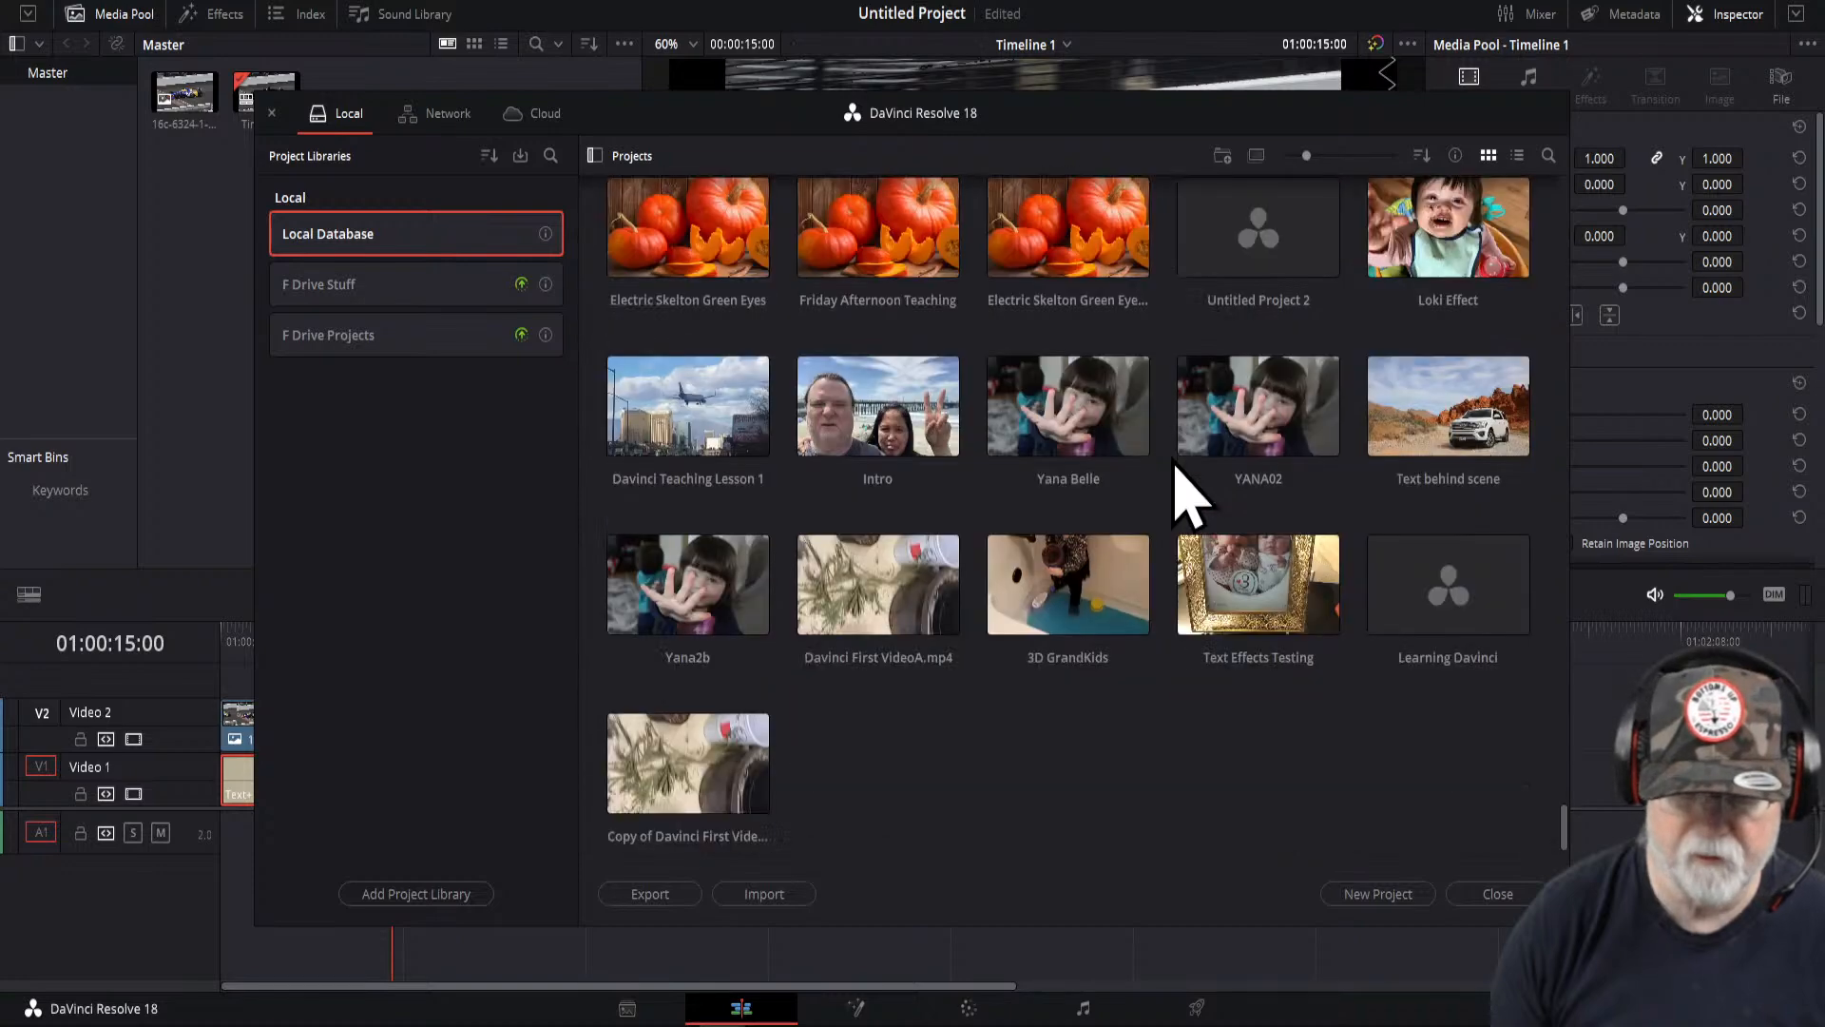
scroll(1179, 470, up, 3)
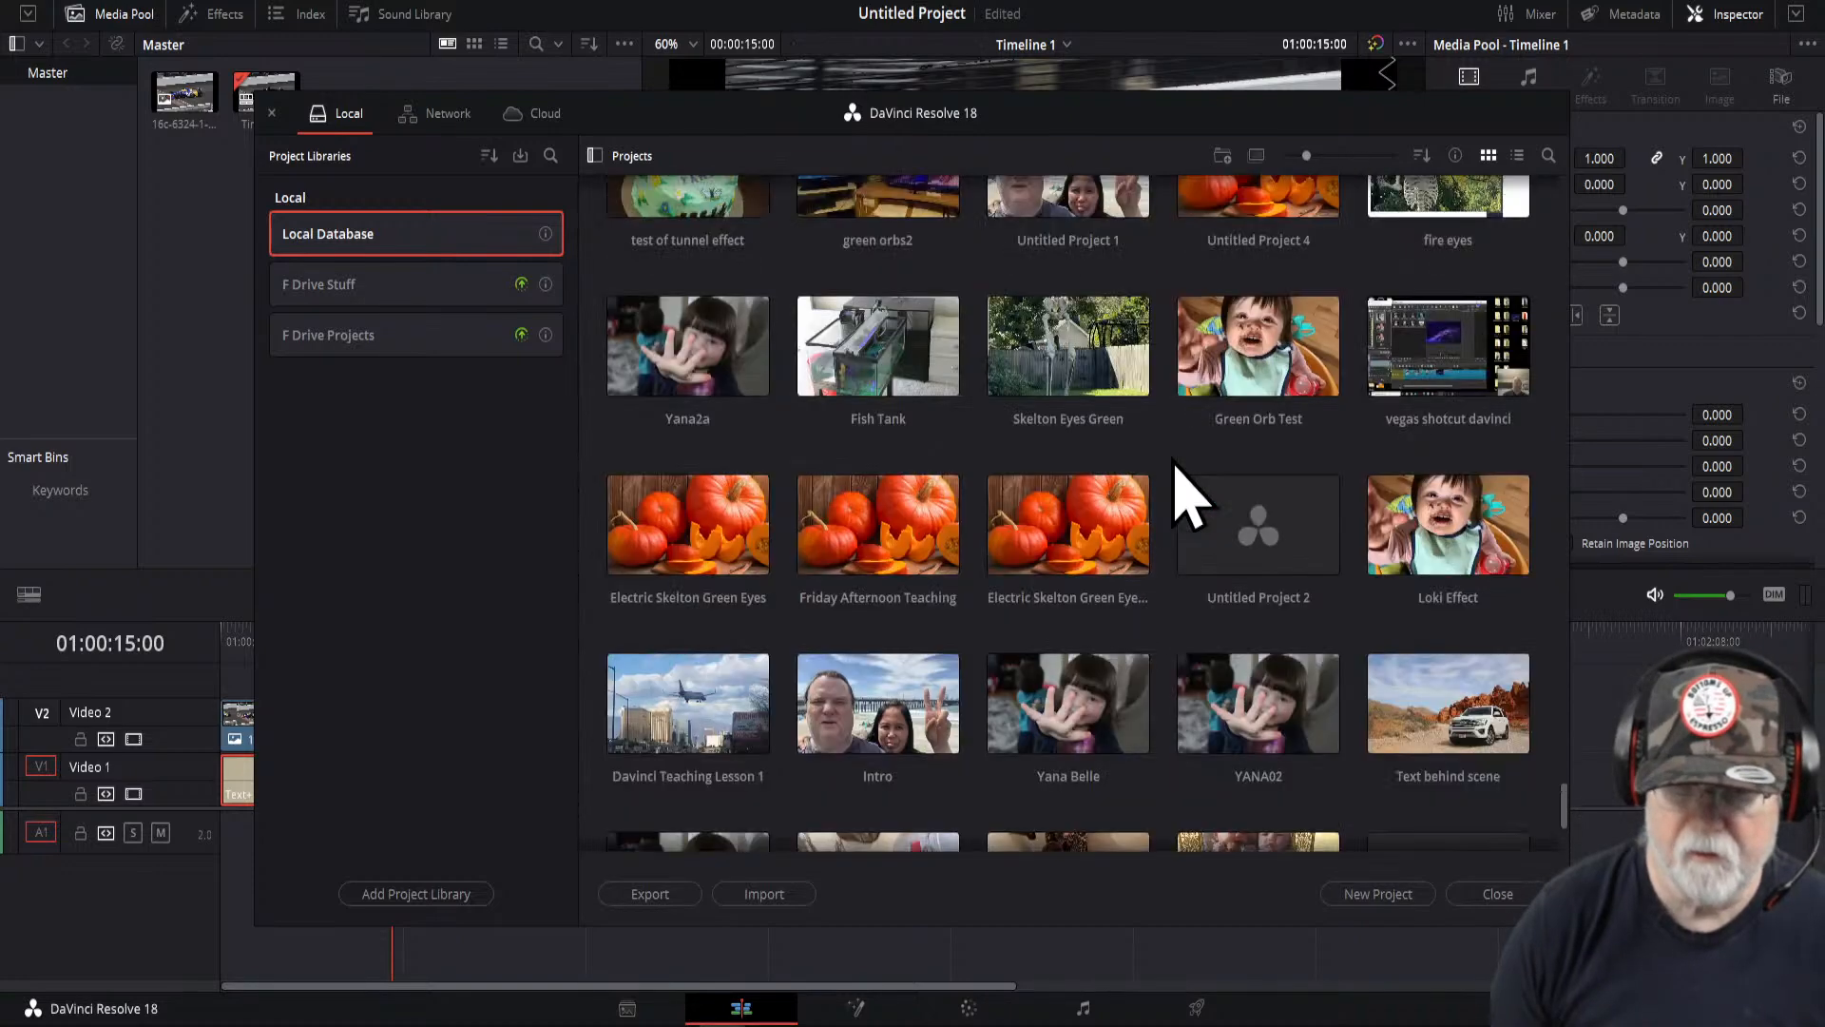
scroll(1175, 464, up, 4)
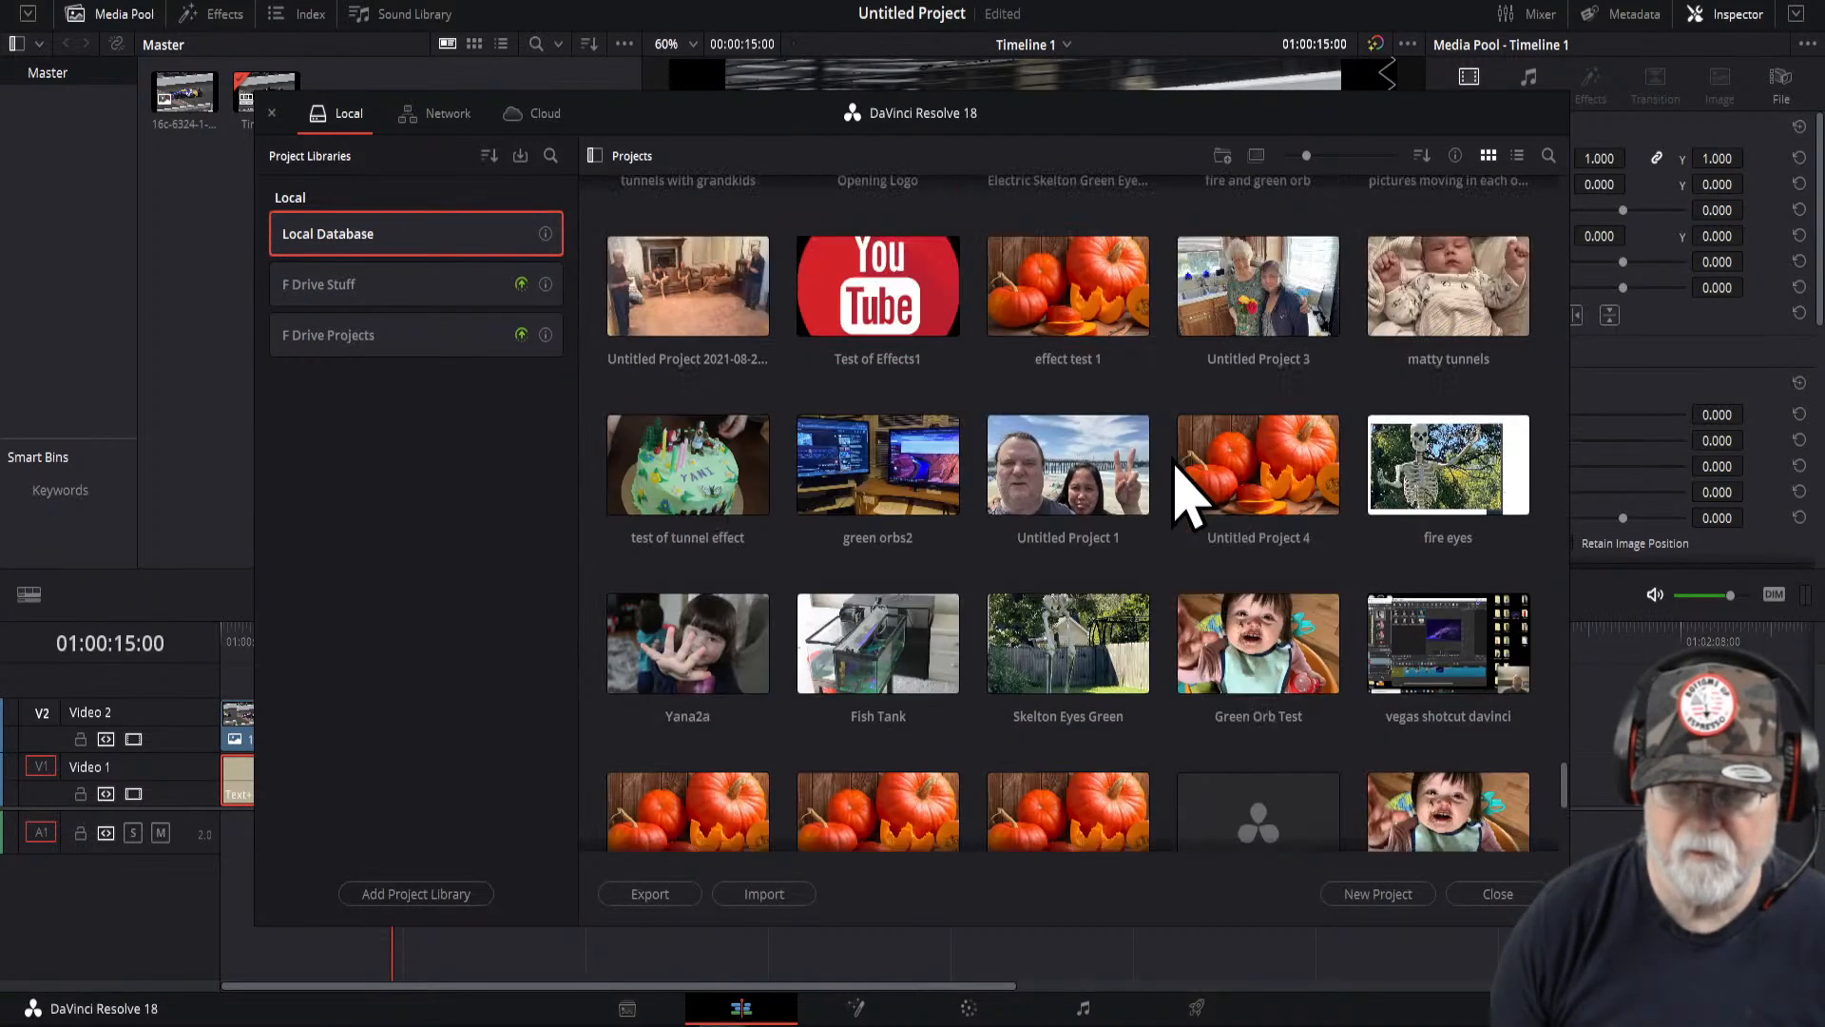
scroll(1175, 466, up, 3)
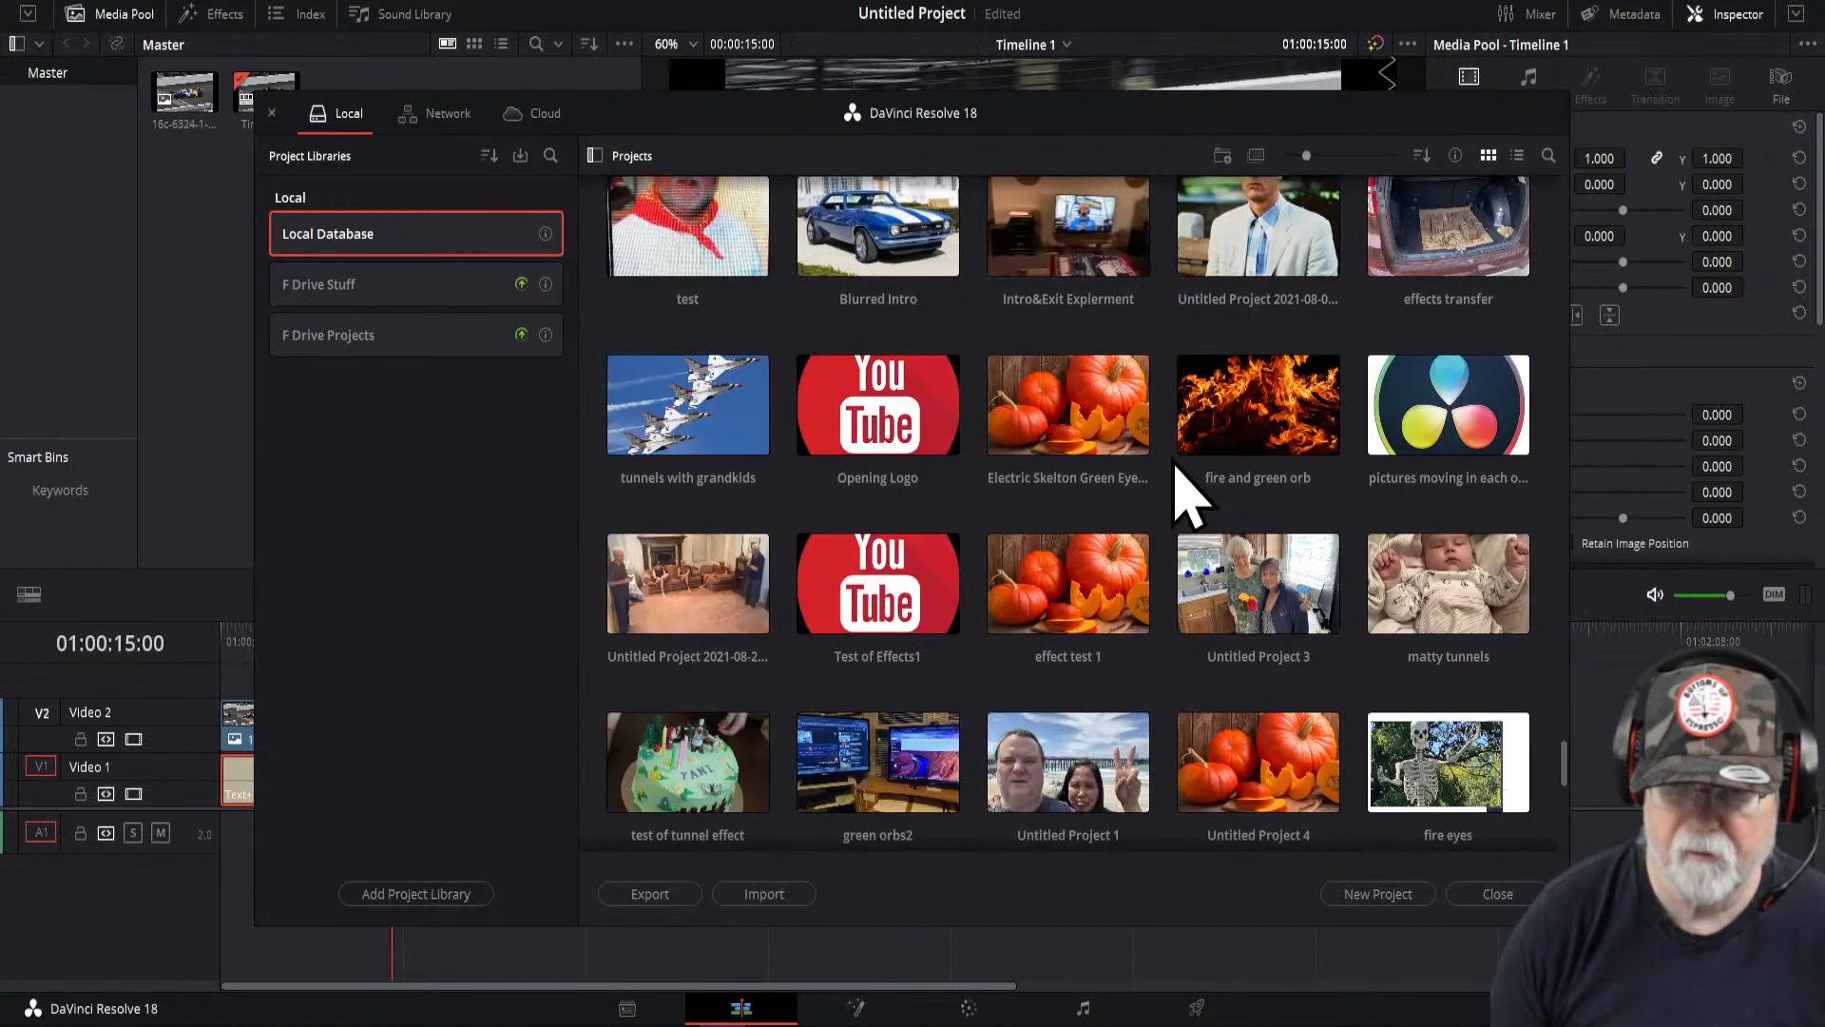
scroll(1177, 467, up, 1)
scroll(1177, 468, up, 2)
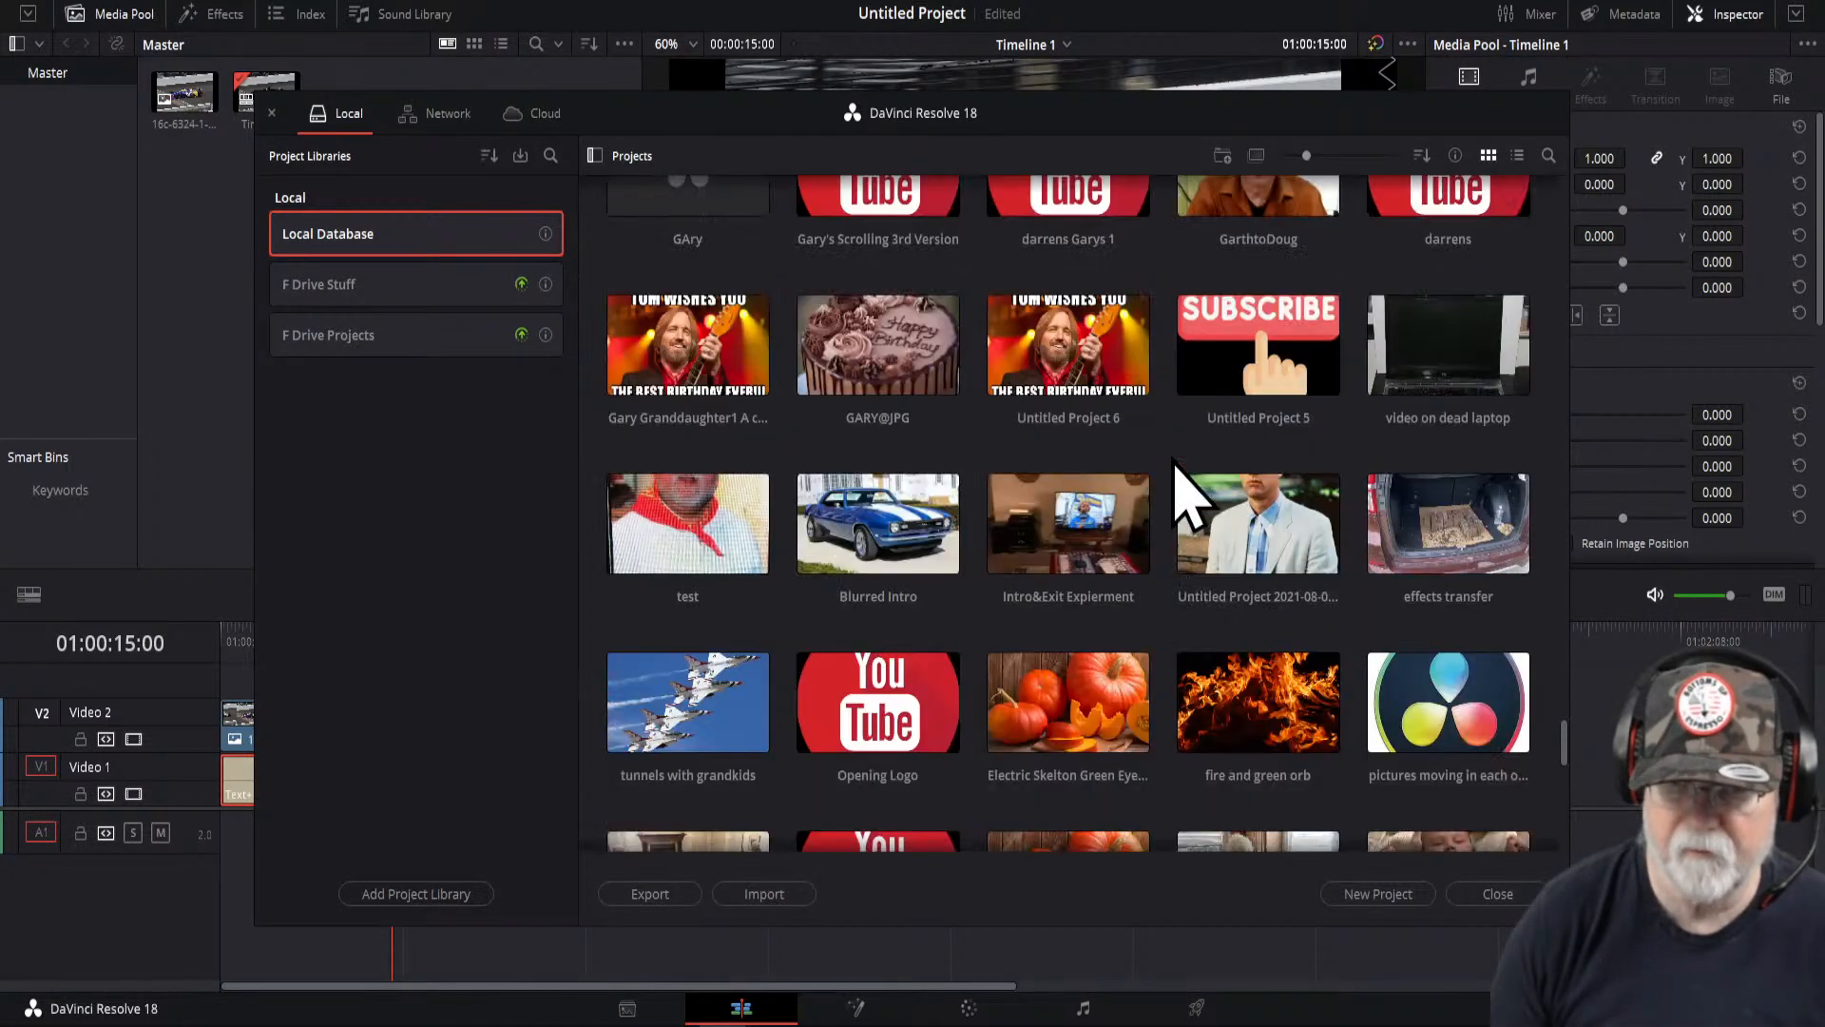
scroll(1190, 496, up, 2)
scroll(1190, 496, up, 4)
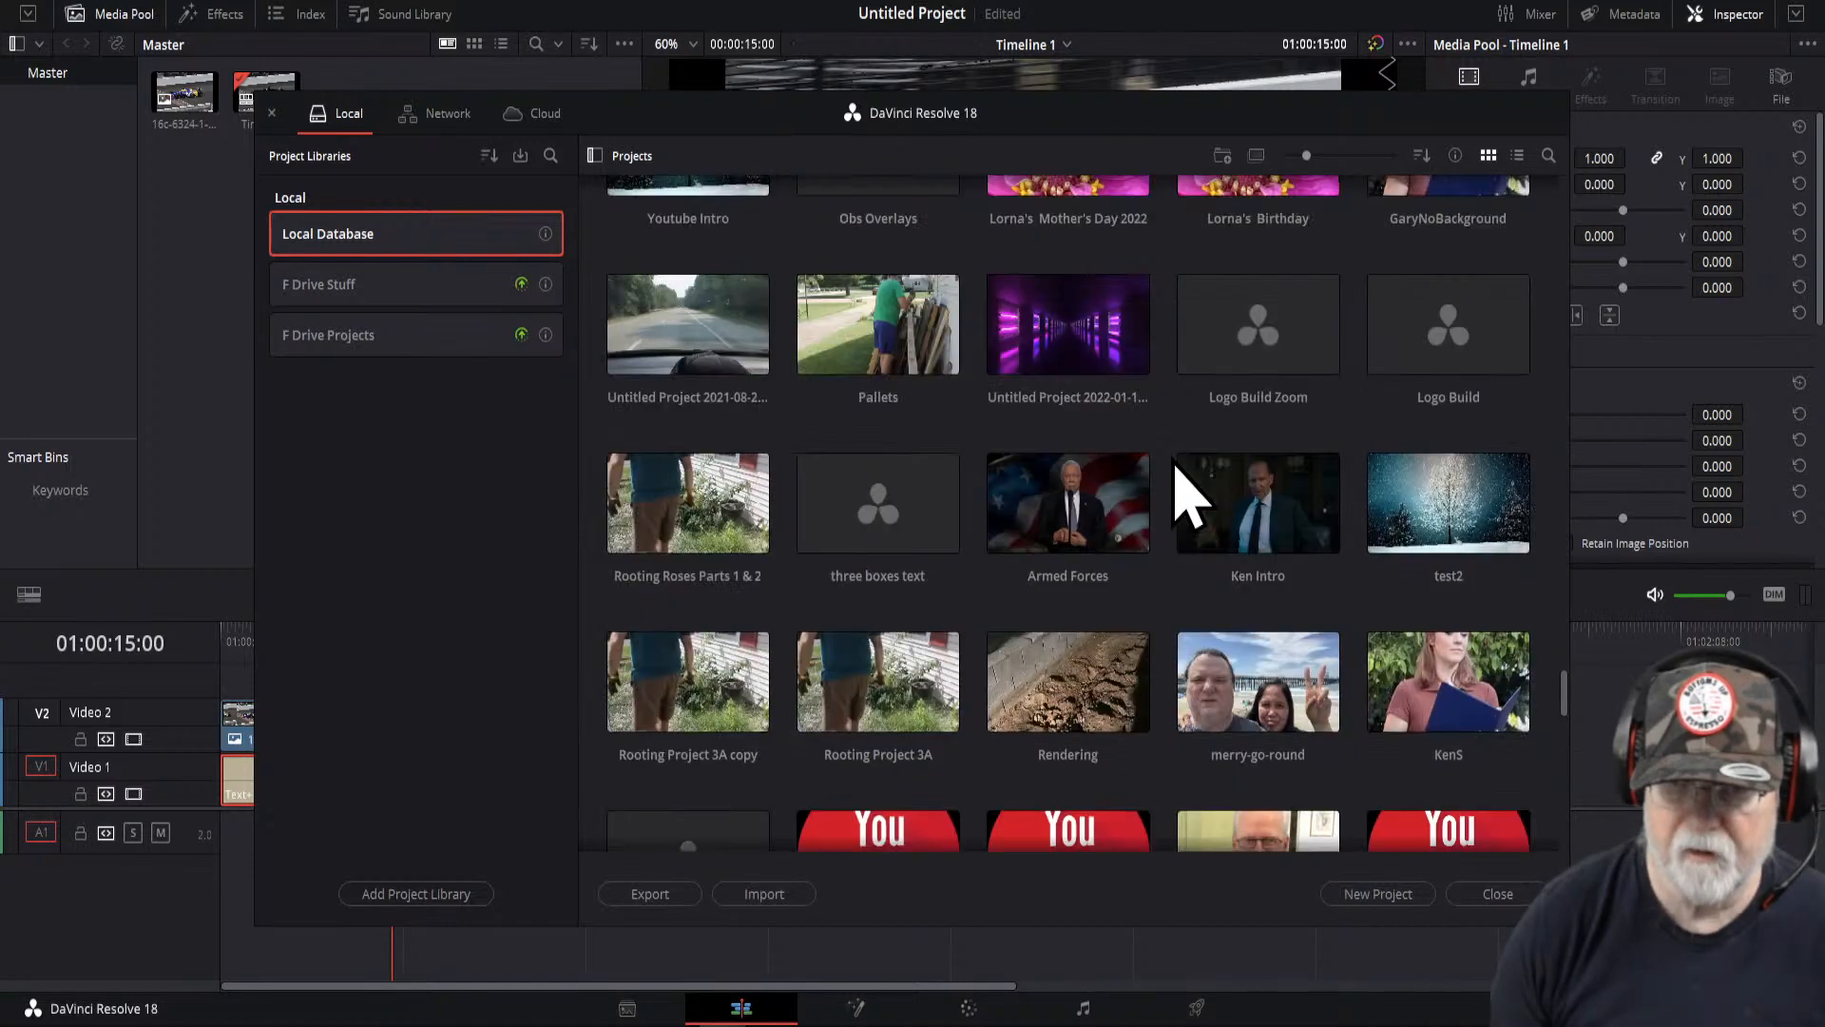
scroll(1189, 496, up, 3)
scroll(1190, 496, up, 3)
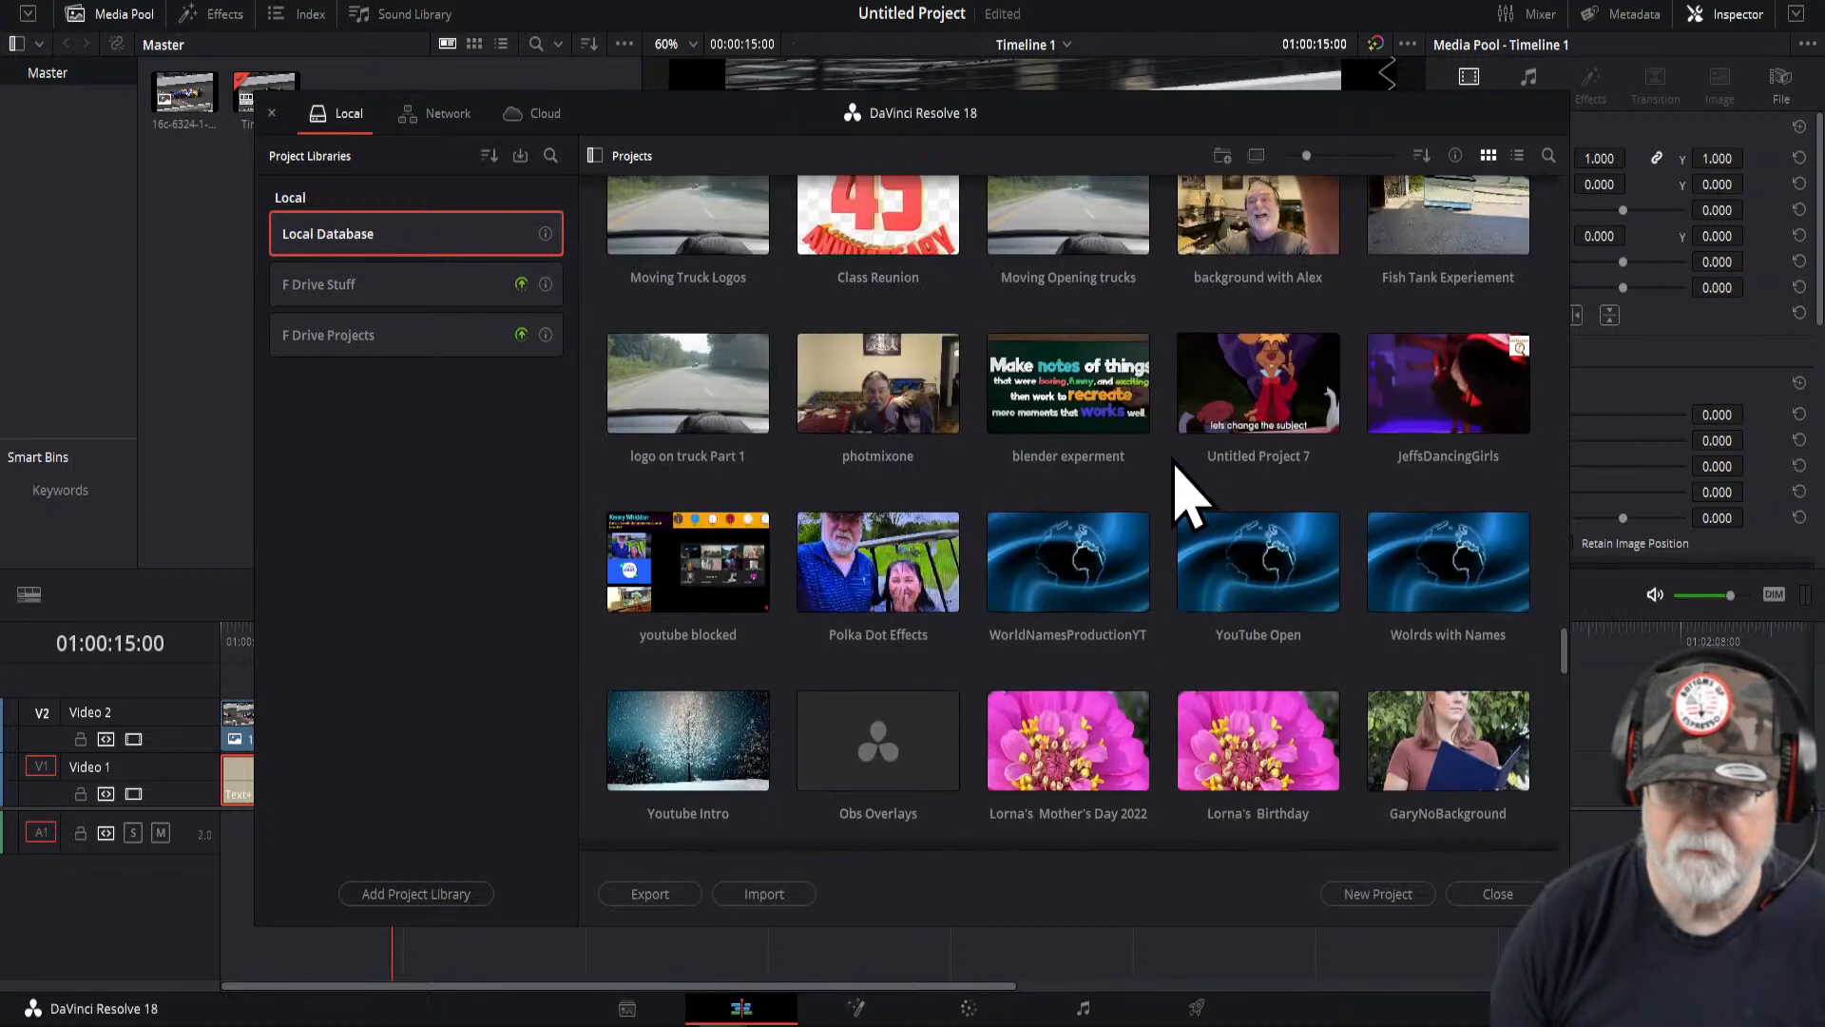
double_click(1084, 271)
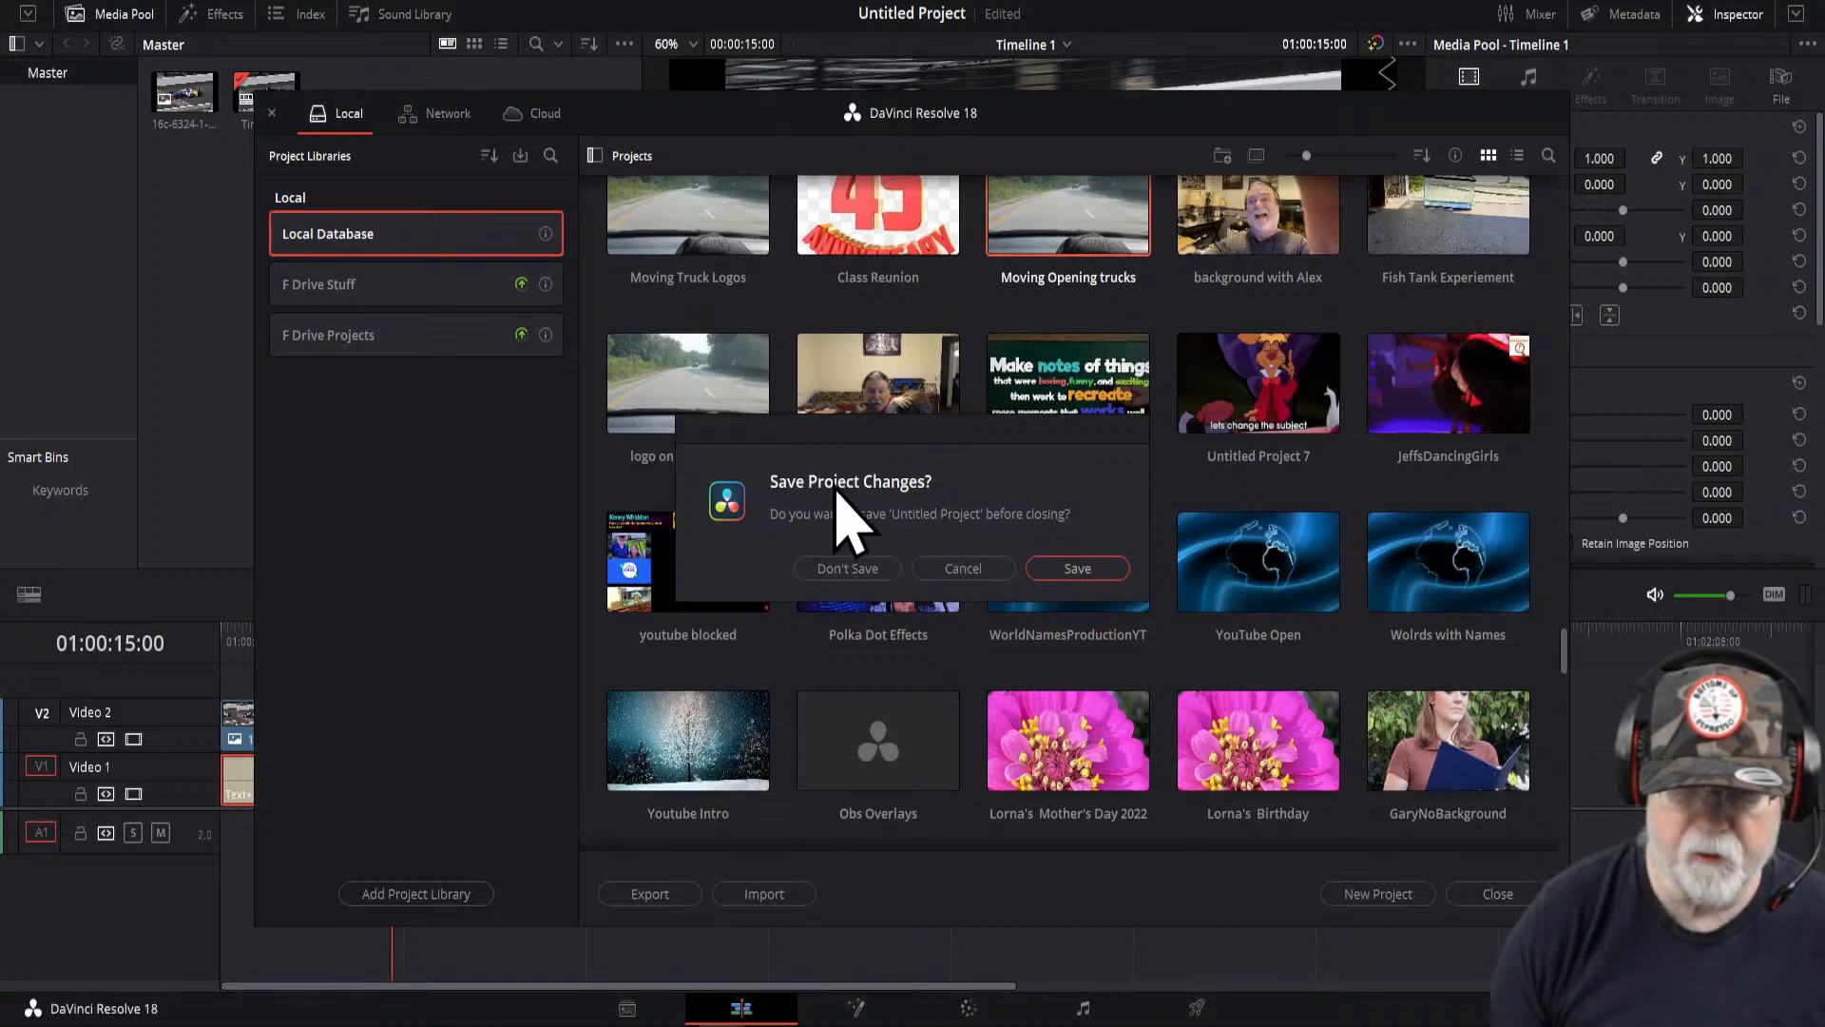
click(859, 575)
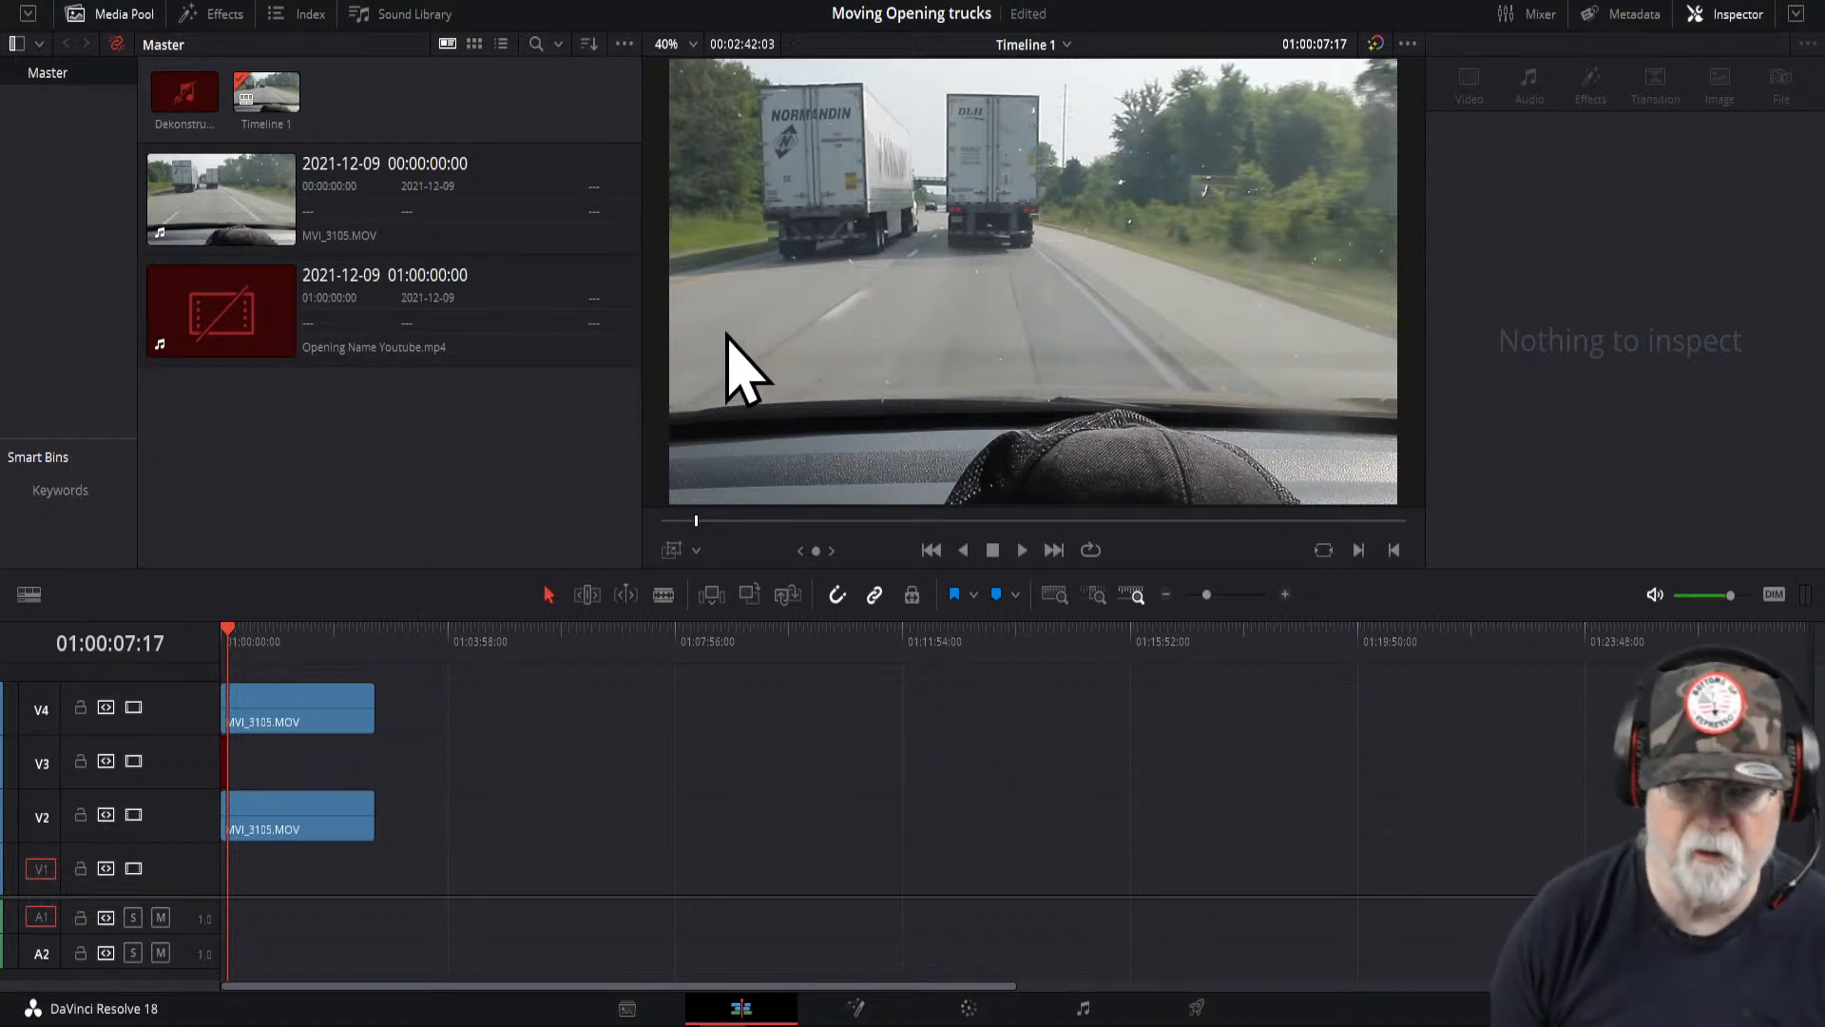
- Play the trucks timeline from the start to preview the clip
click(232, 636)
drag(228, 635, 222, 637)
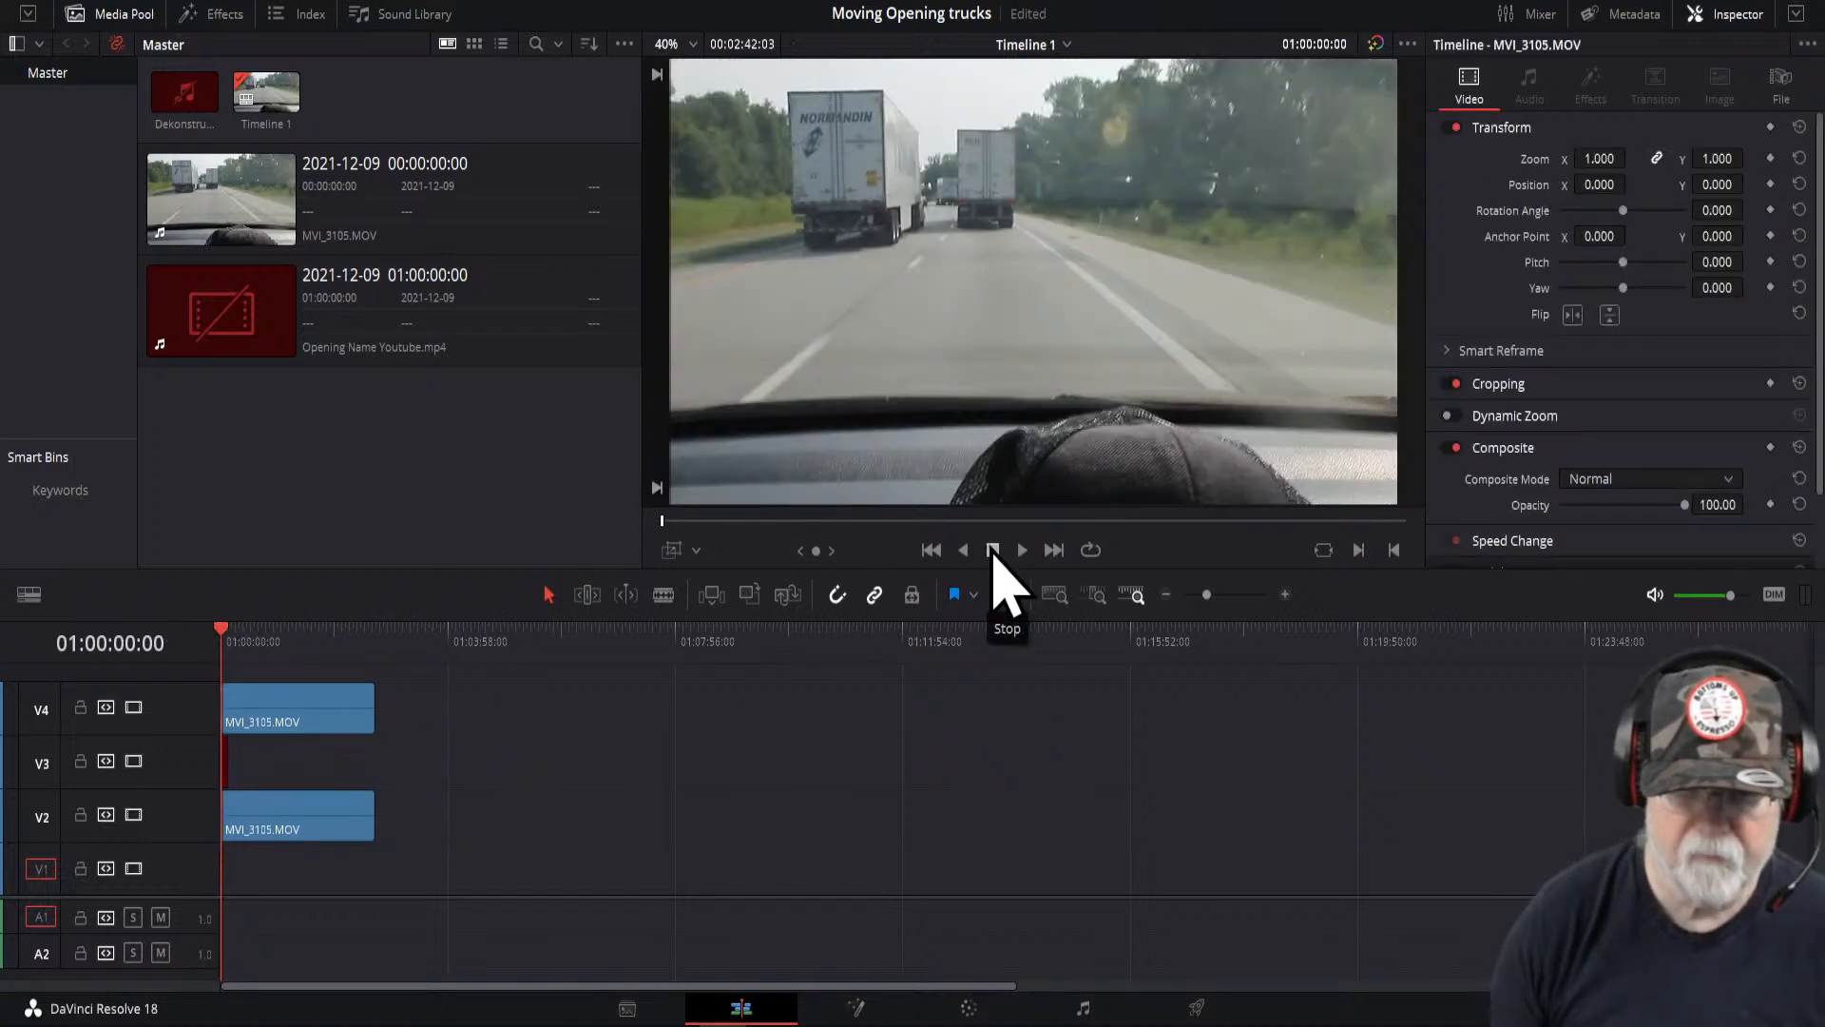
click(1025, 553)
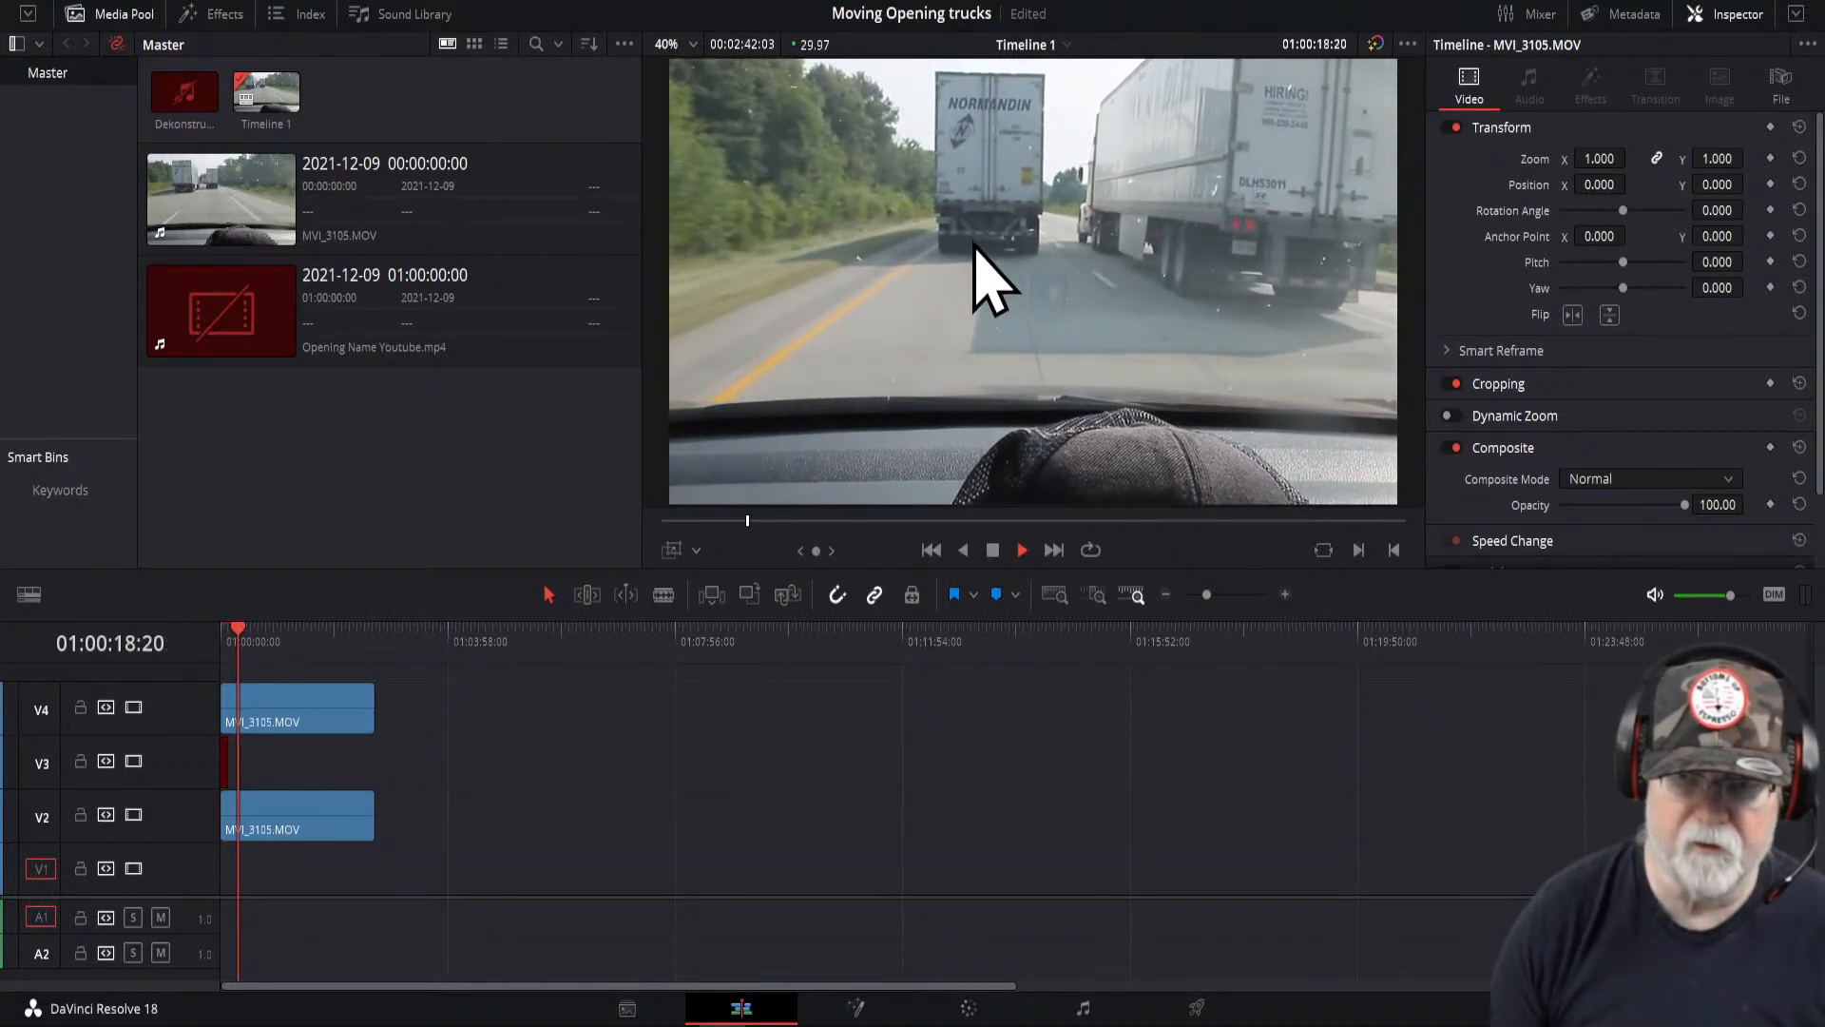
click(931, 550)
click(990, 551)
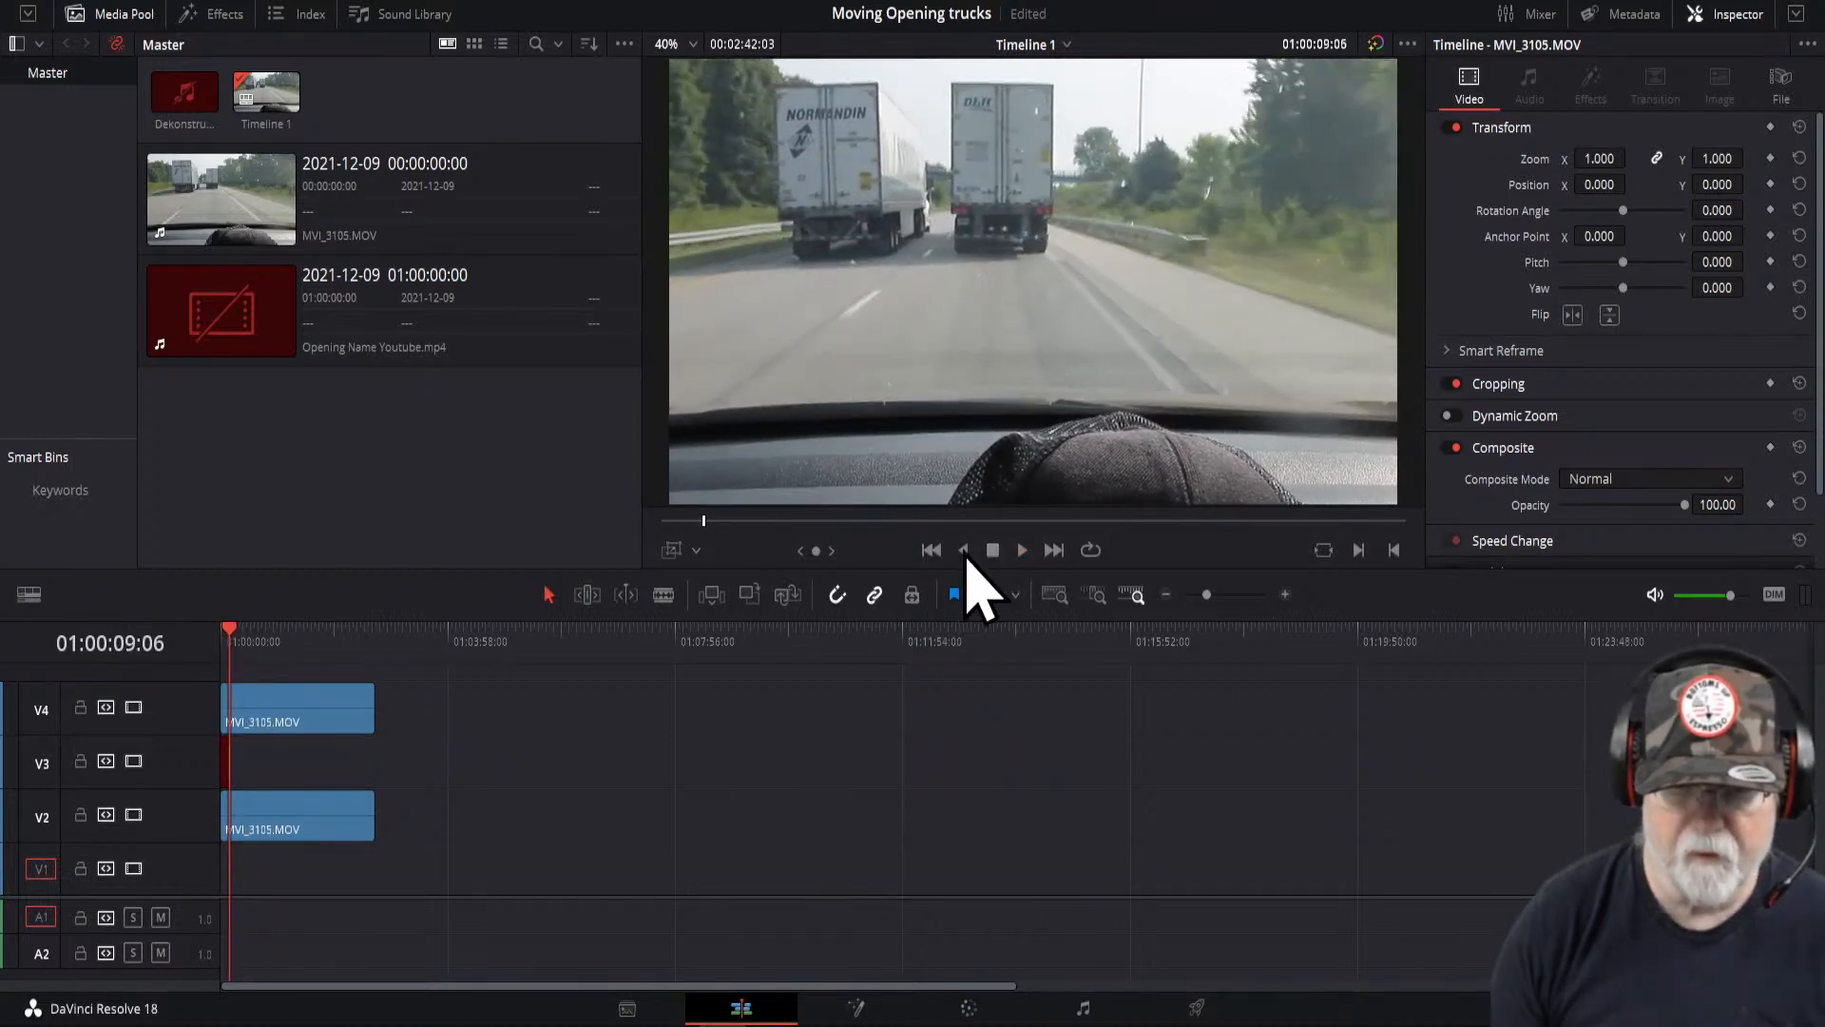
drag(702, 522, 663, 521)
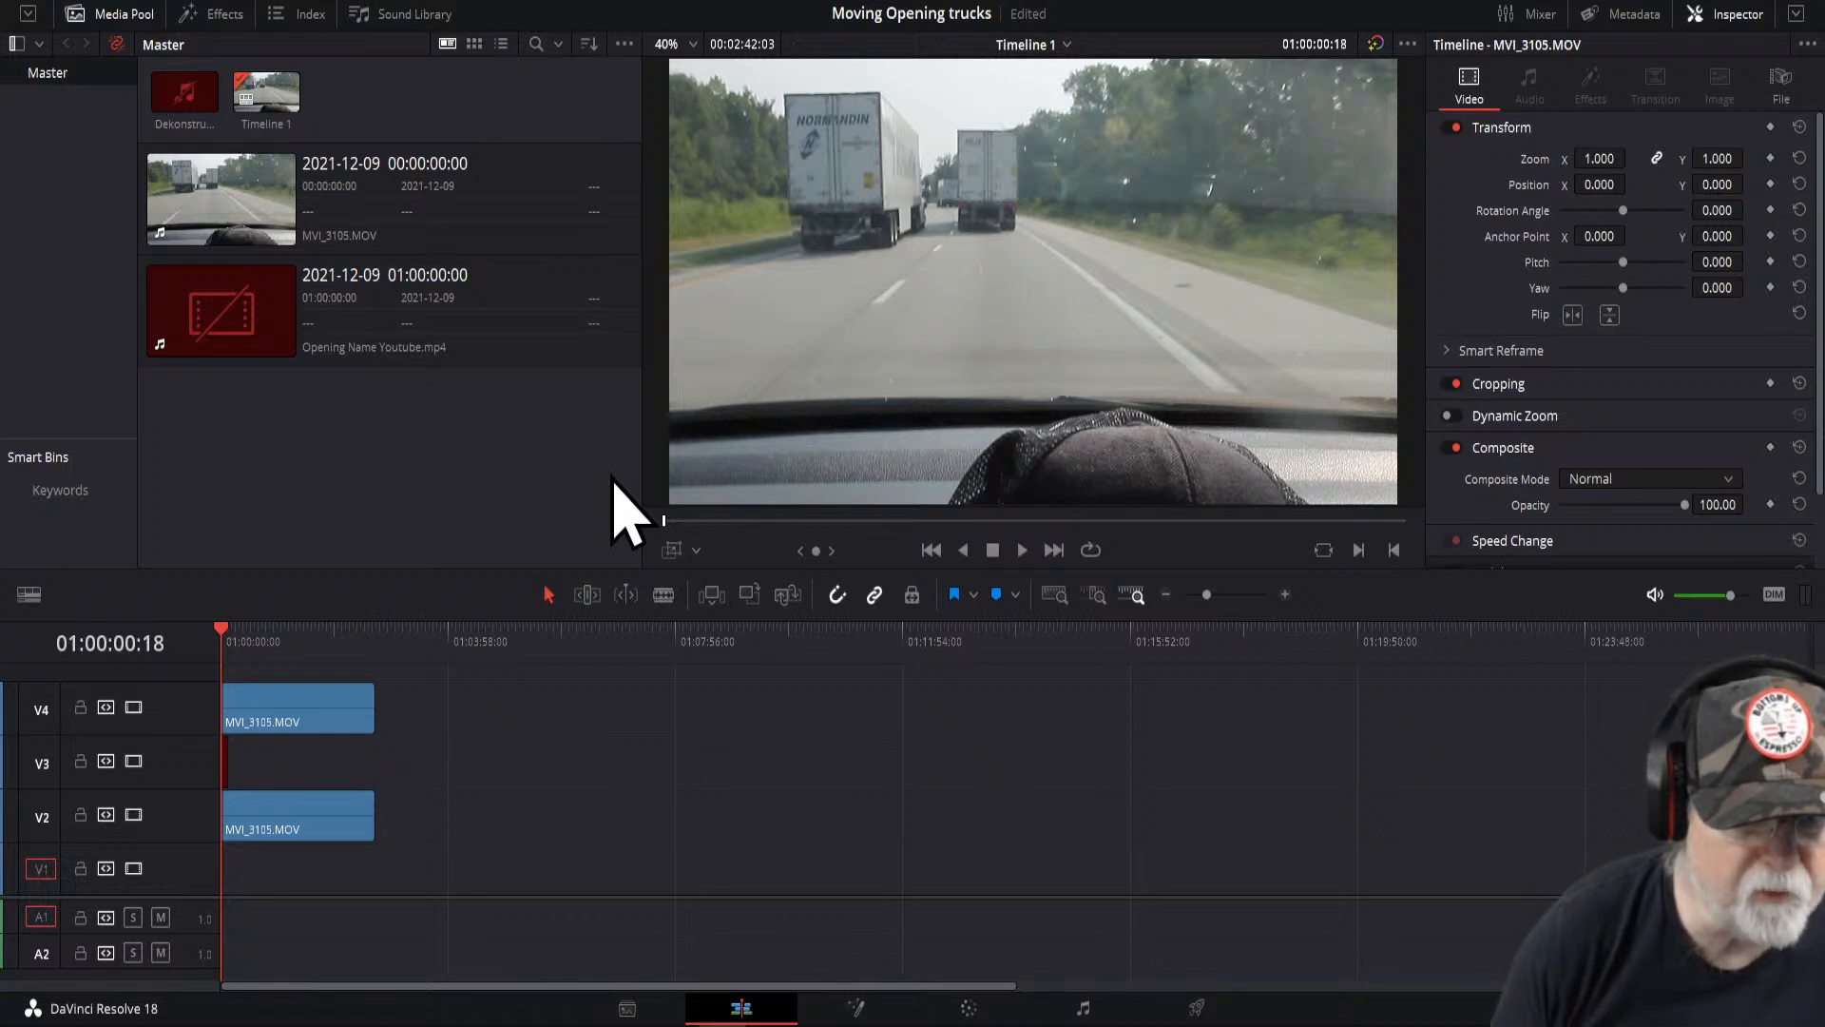
click(378, 306)
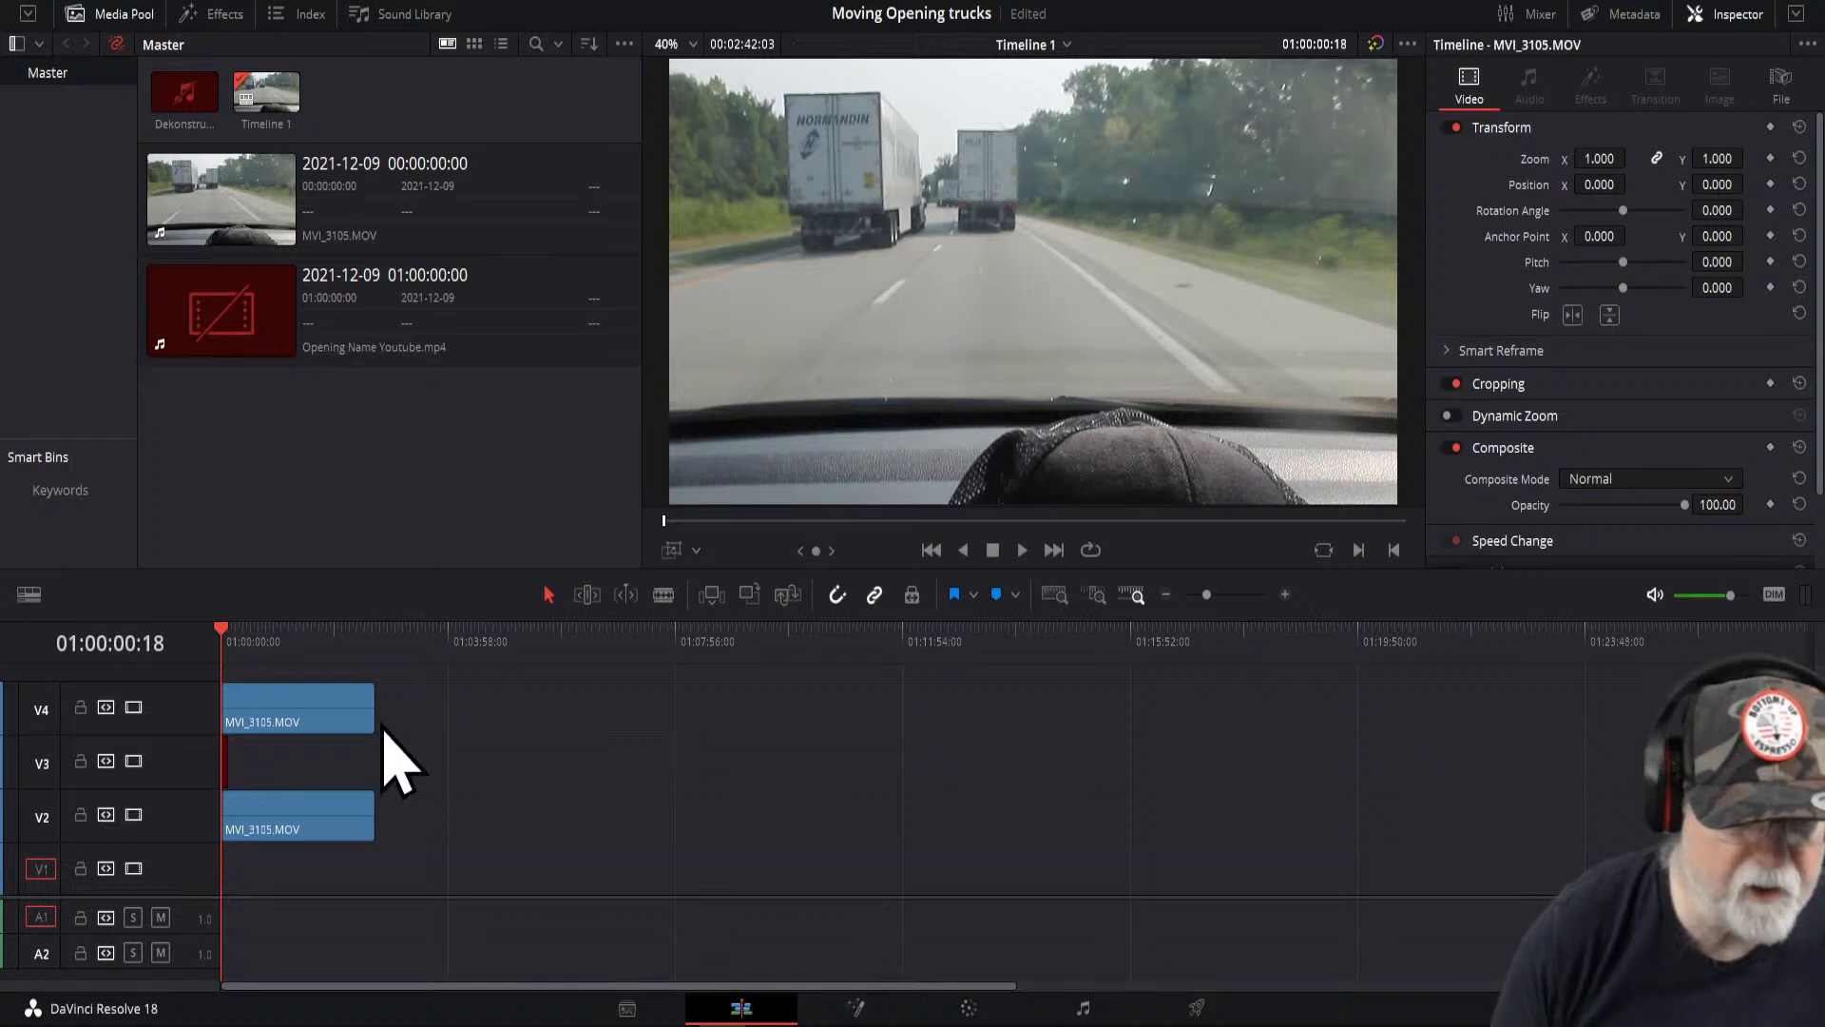
- Move the upper truck clip later along the timeline and scrub the playhead over it and back to the start
drag(342, 722, 599, 724)
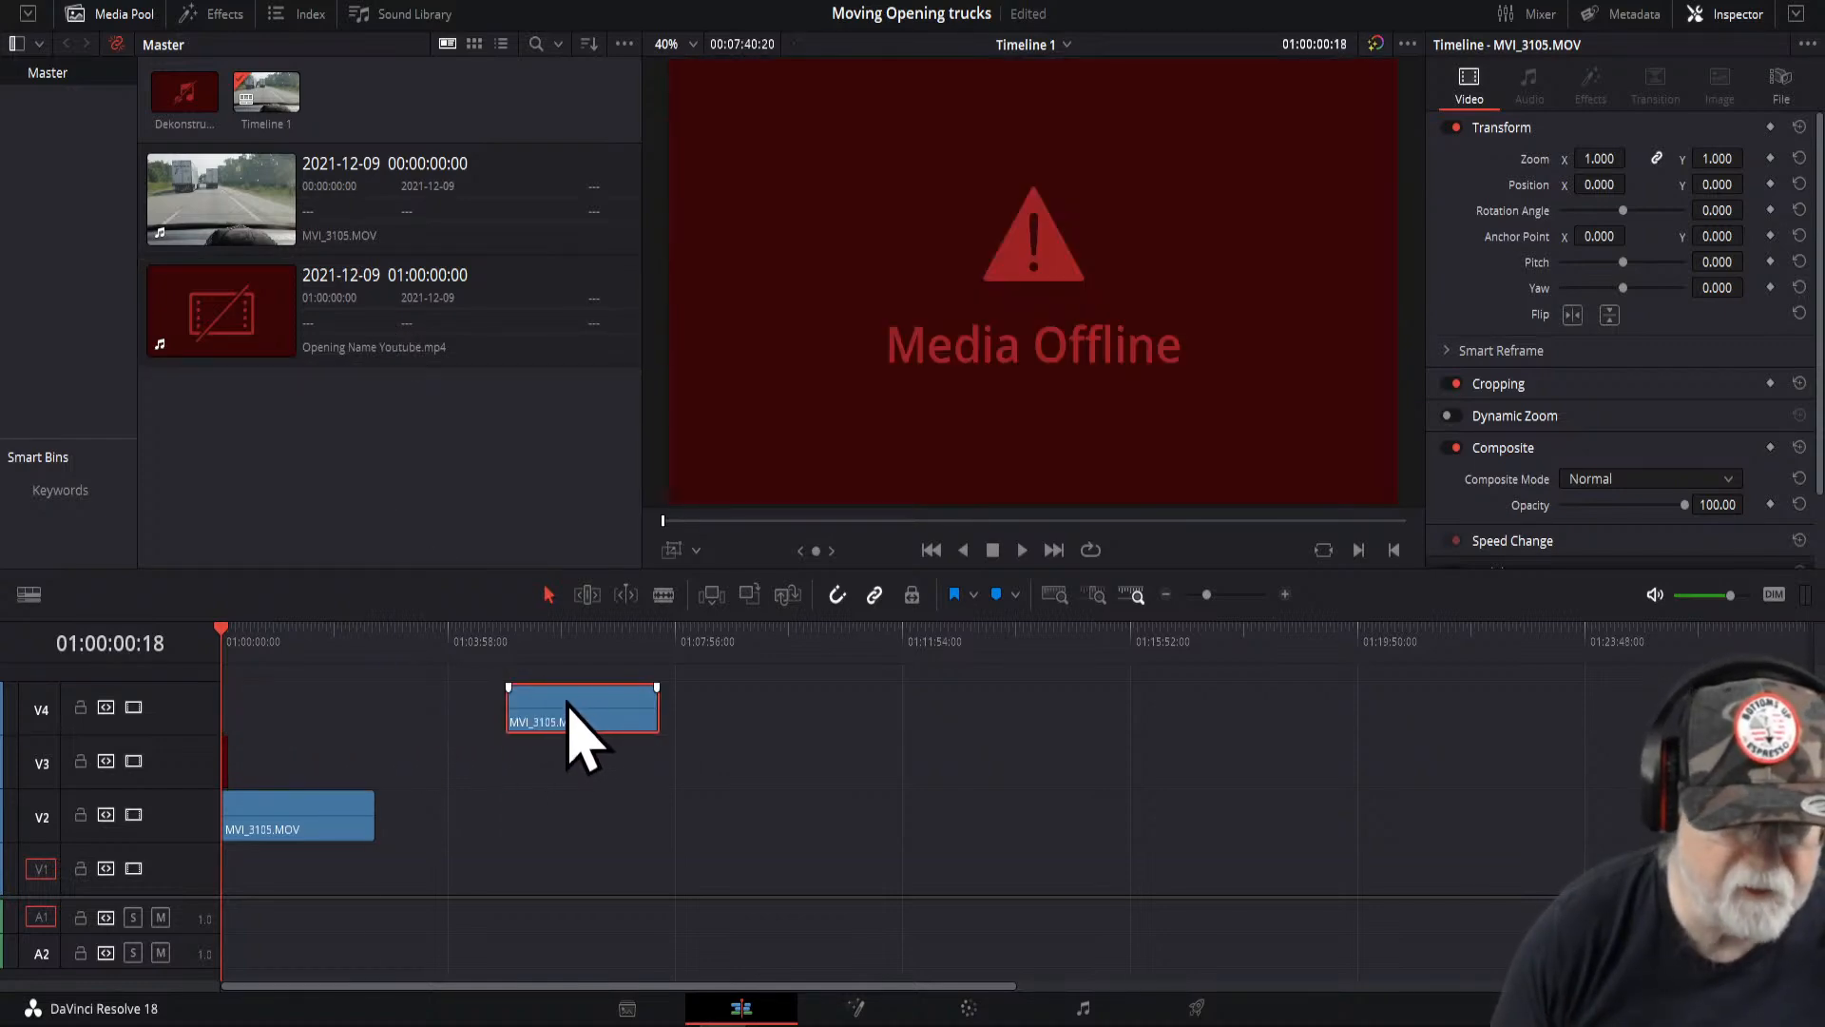
click(565, 647)
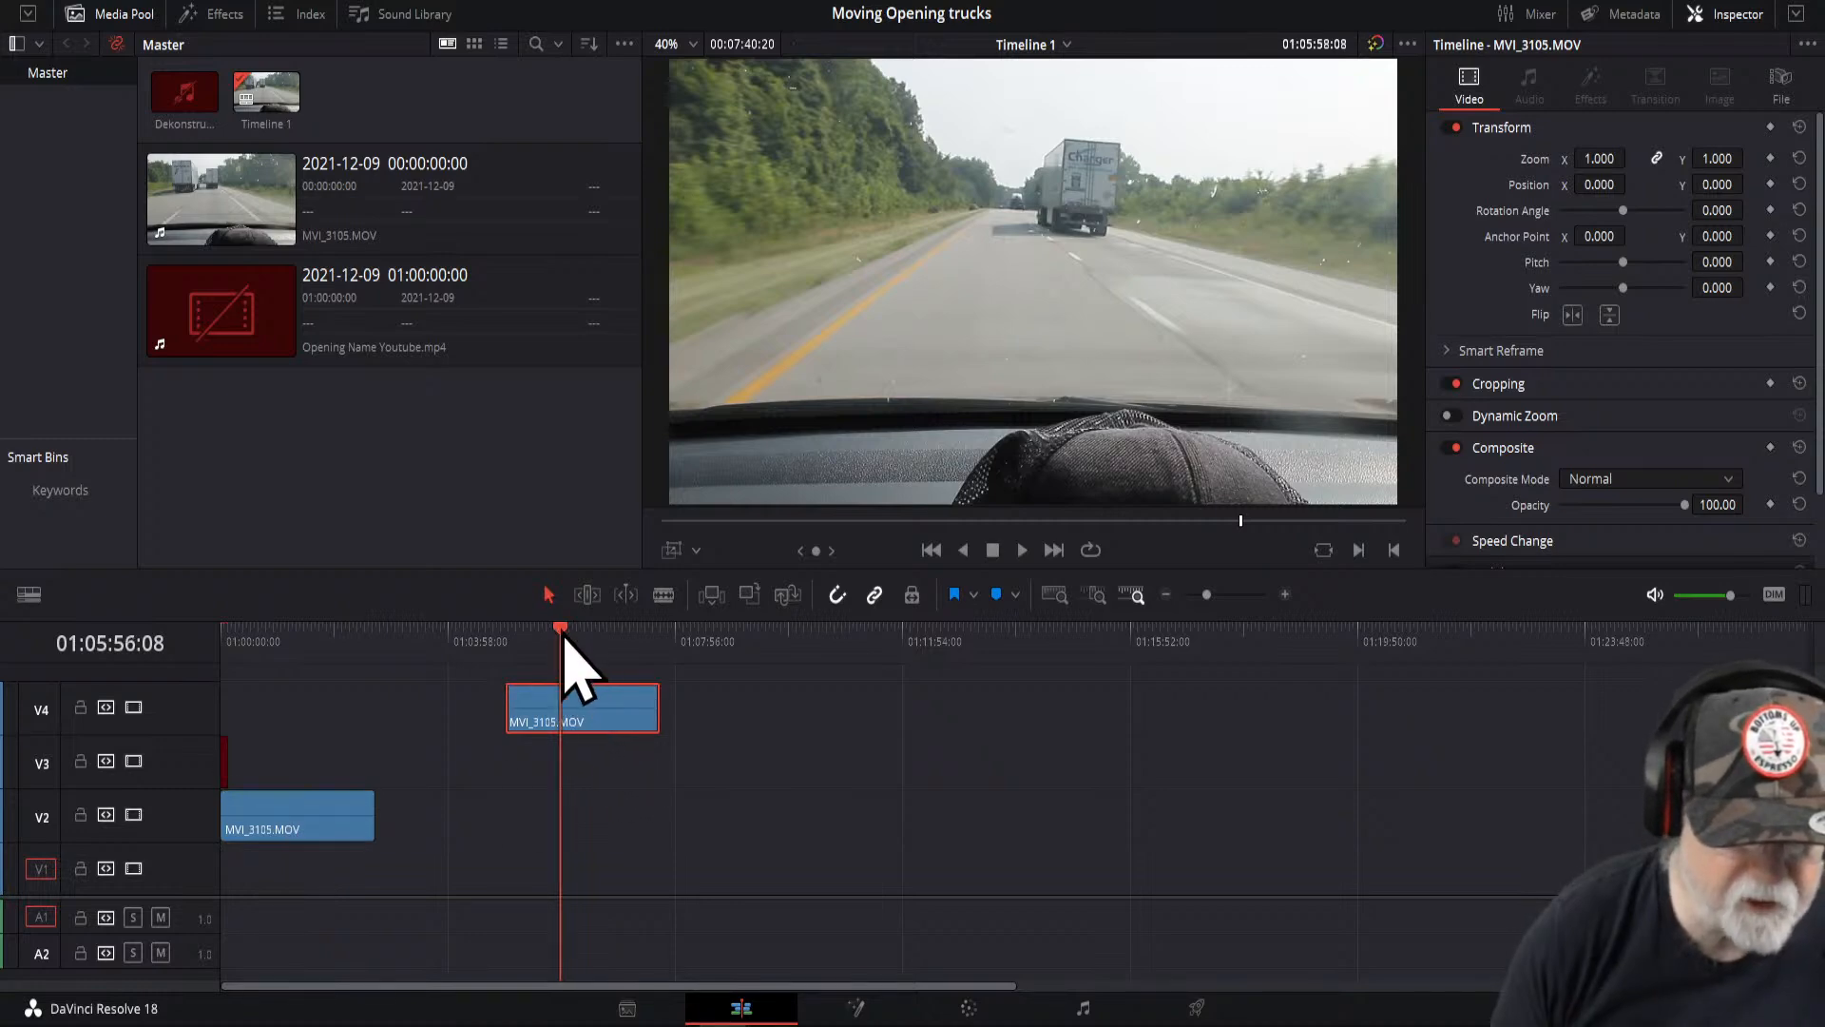
drag(562, 632, 225, 654)
- Open the file location of the MVI_3105.MOV clip in the file browser and close it again
click(424, 203)
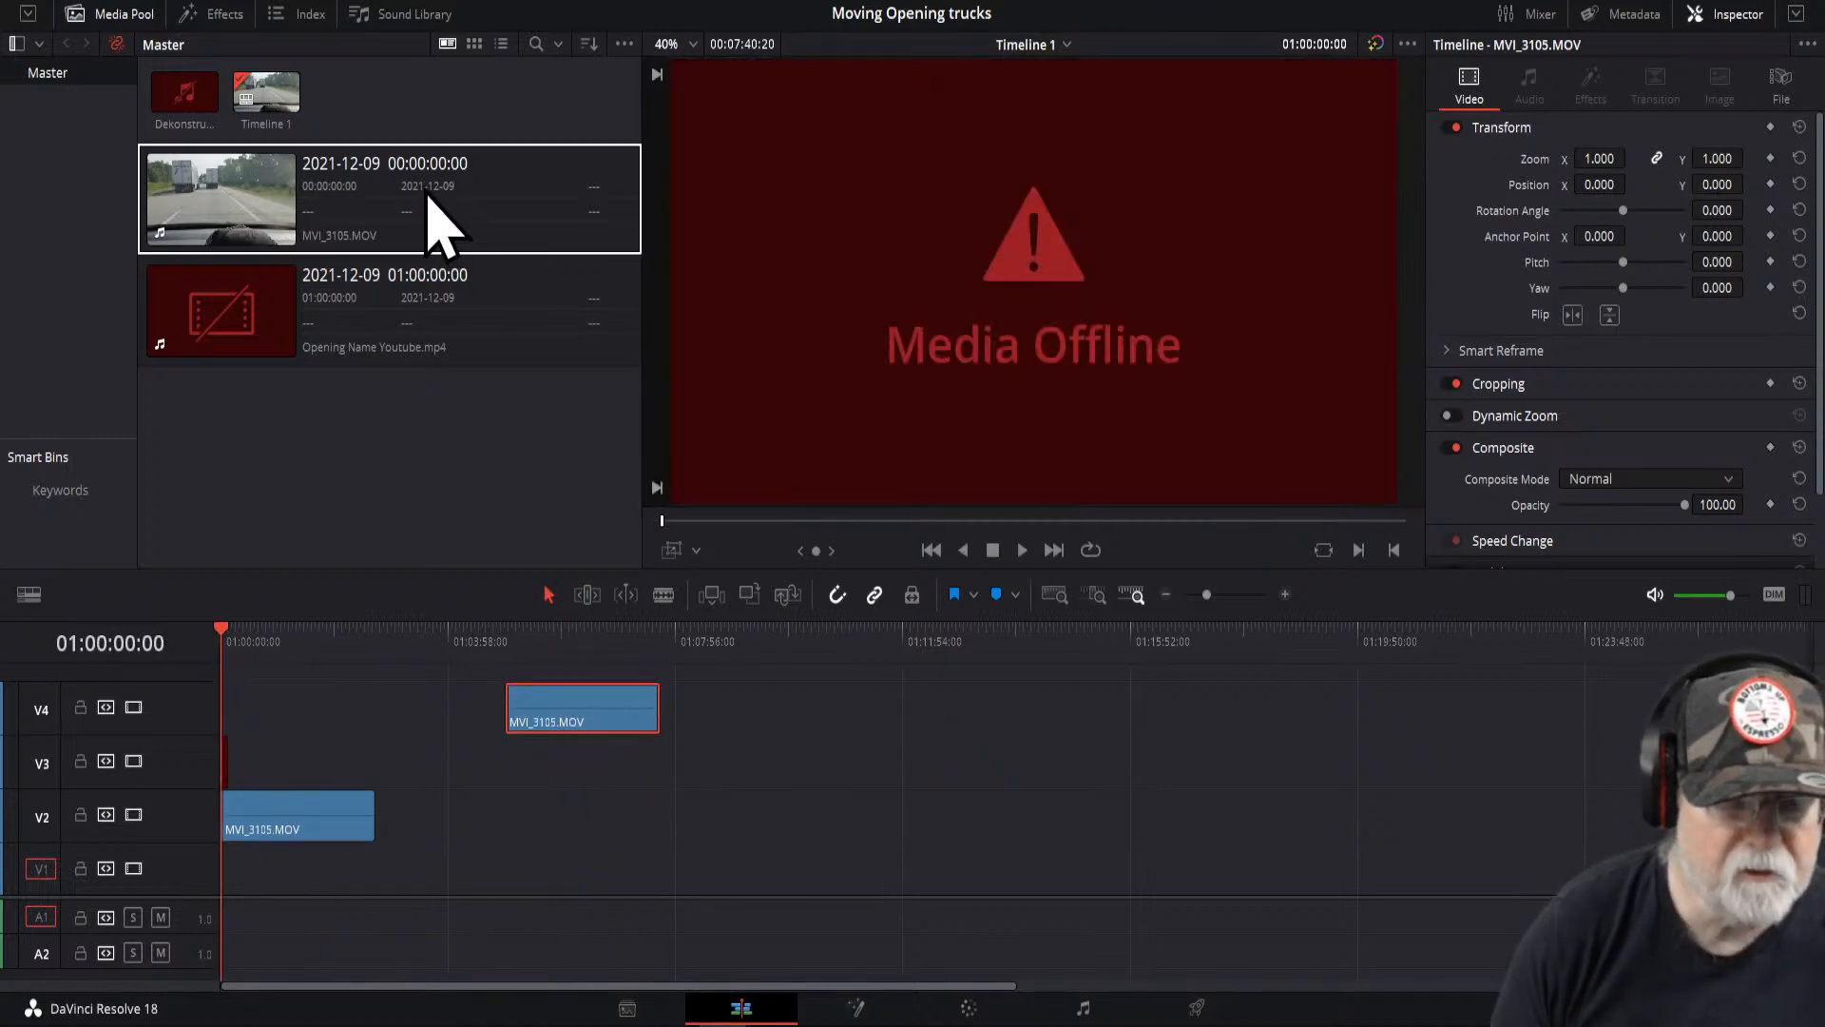
right_click(418, 188)
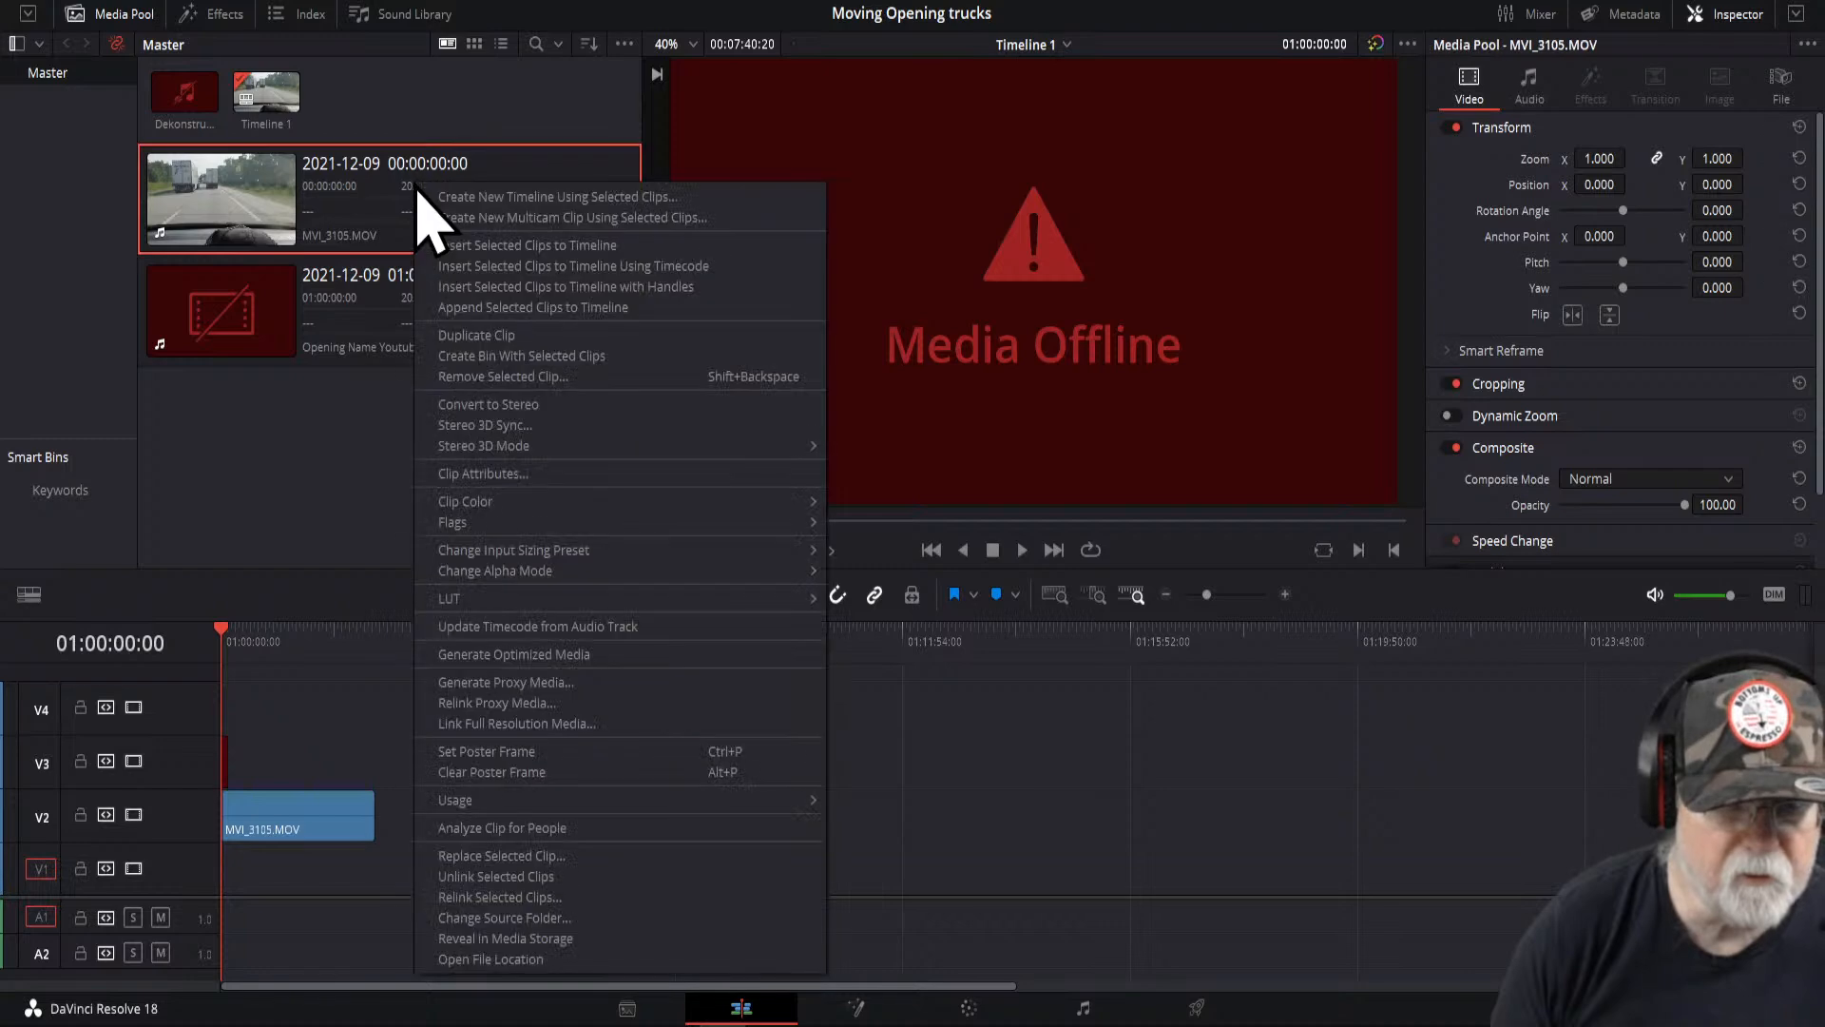
click(533, 961)
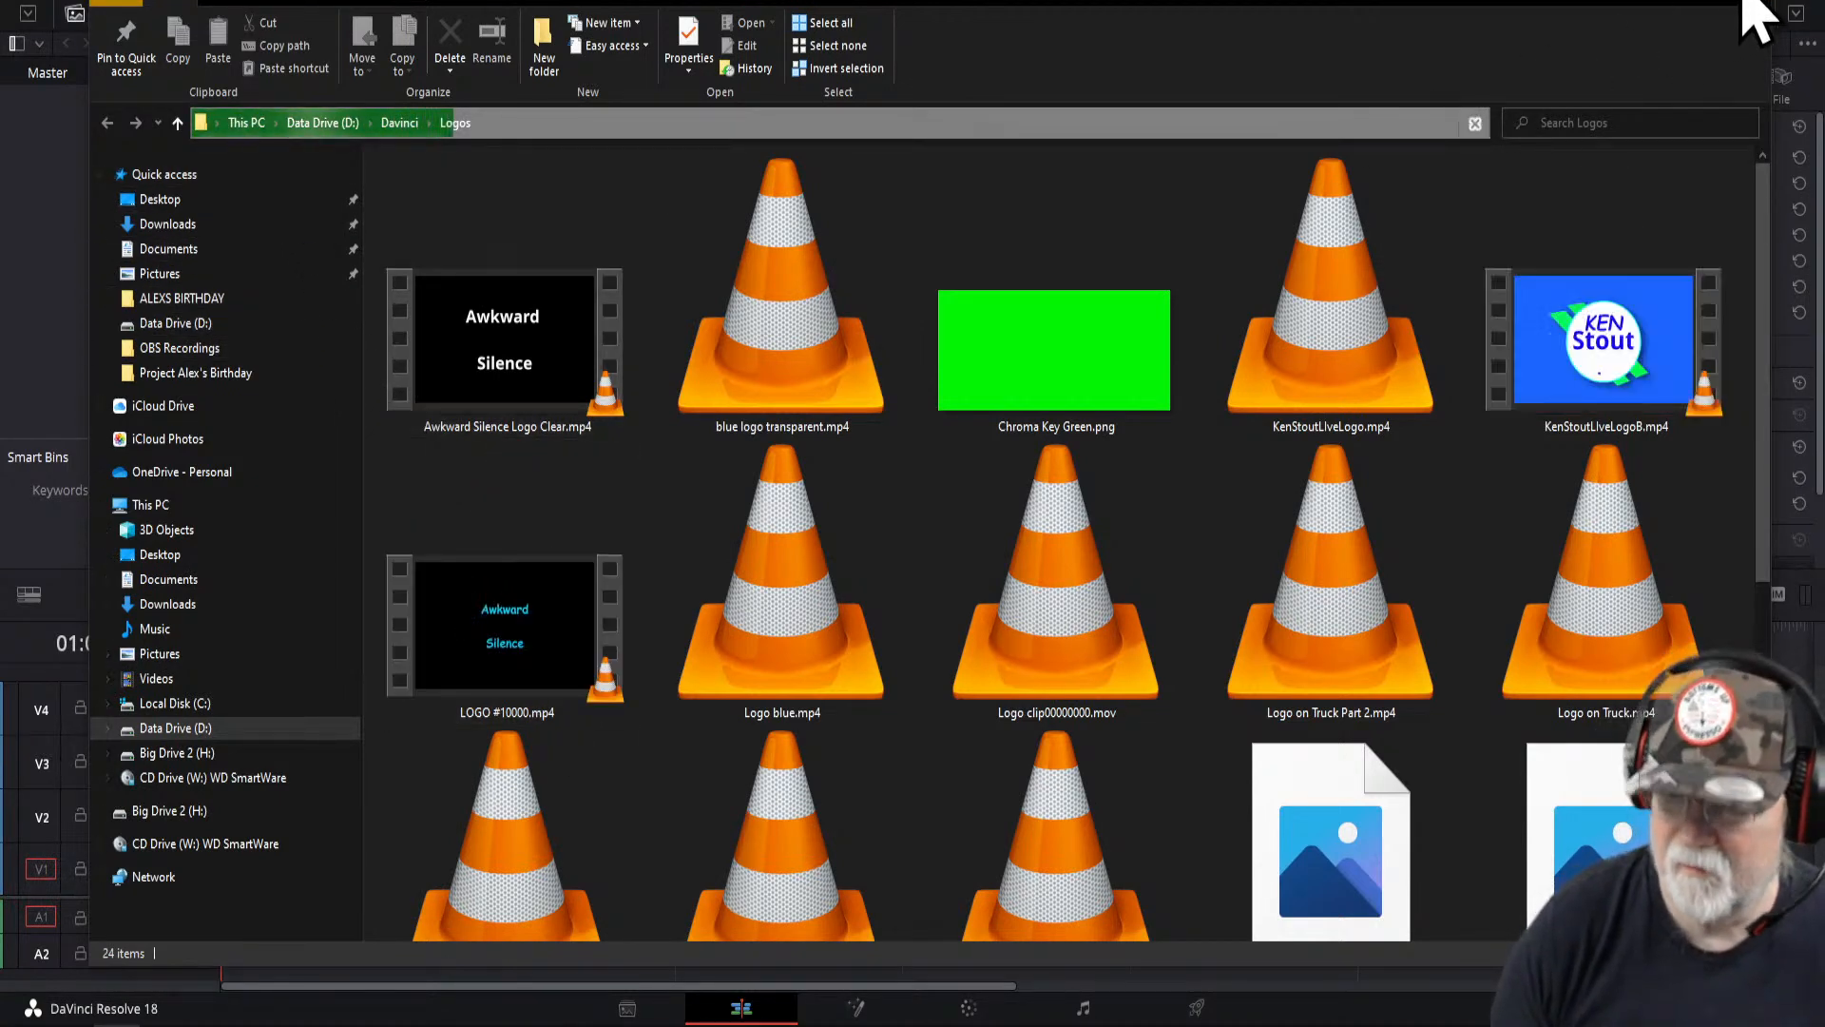
drag(1638, 0, 1370, 136)
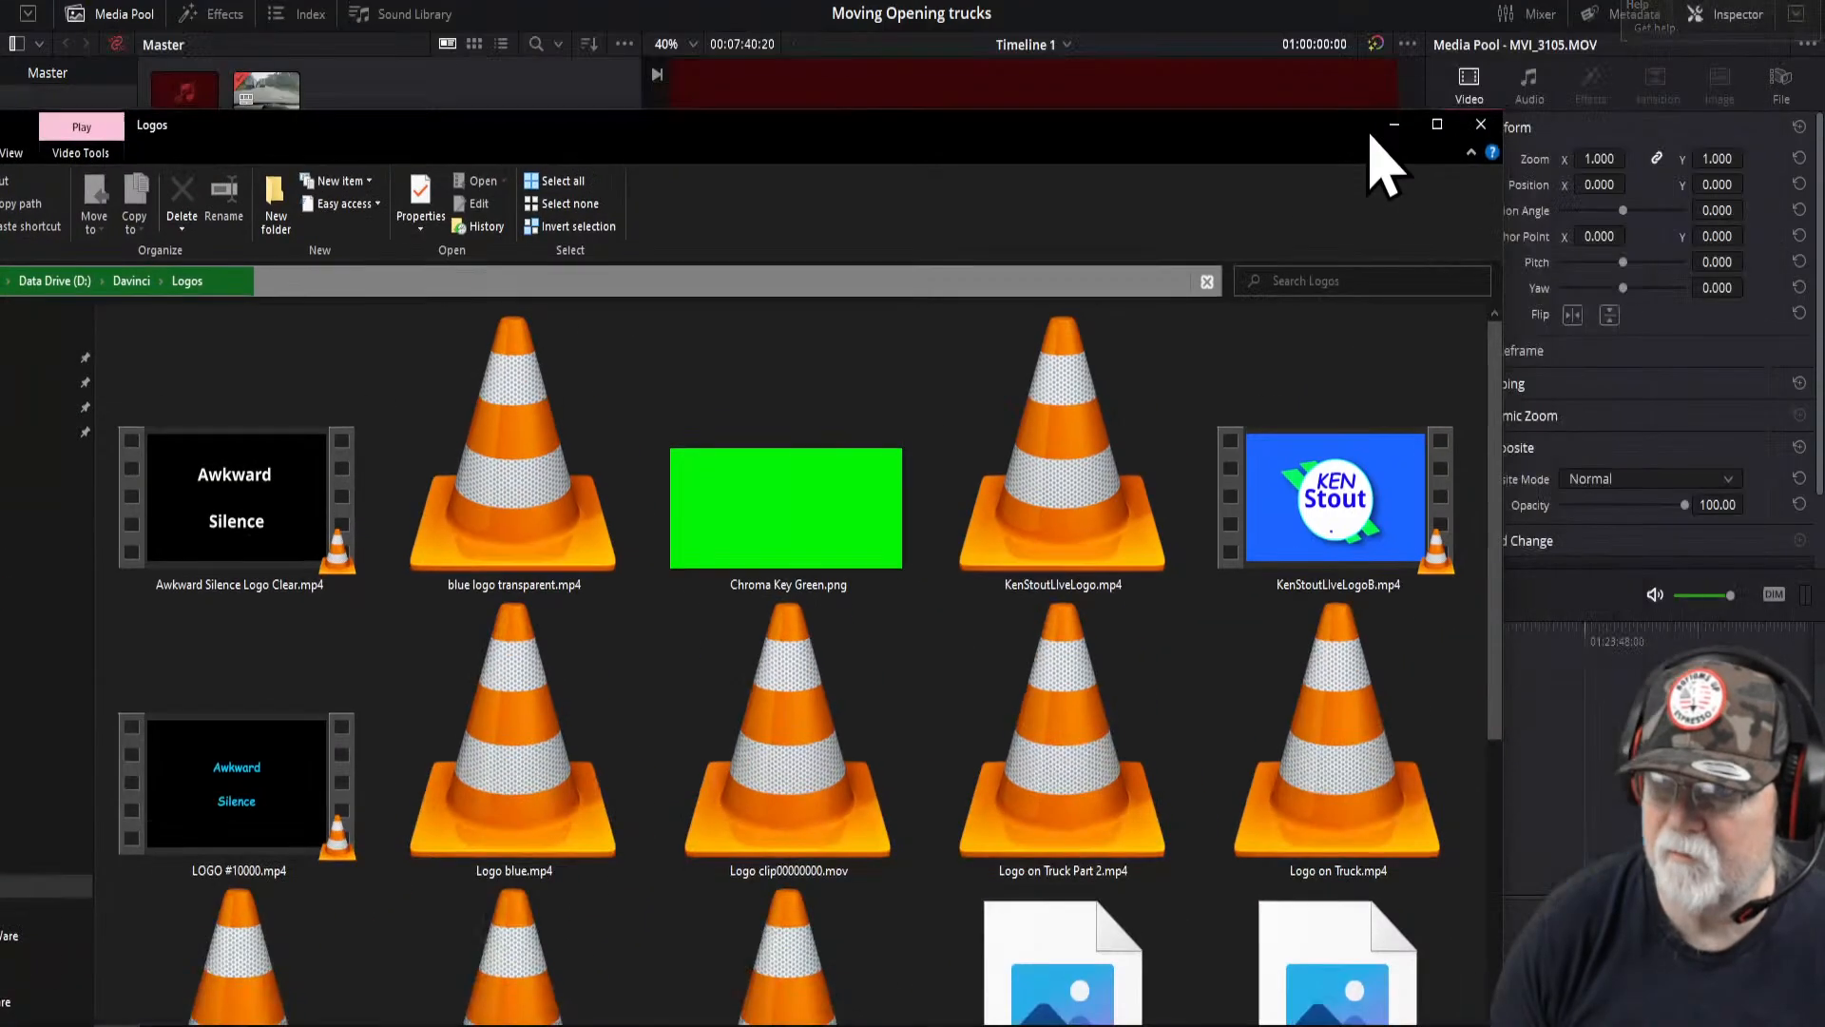
click(1481, 124)
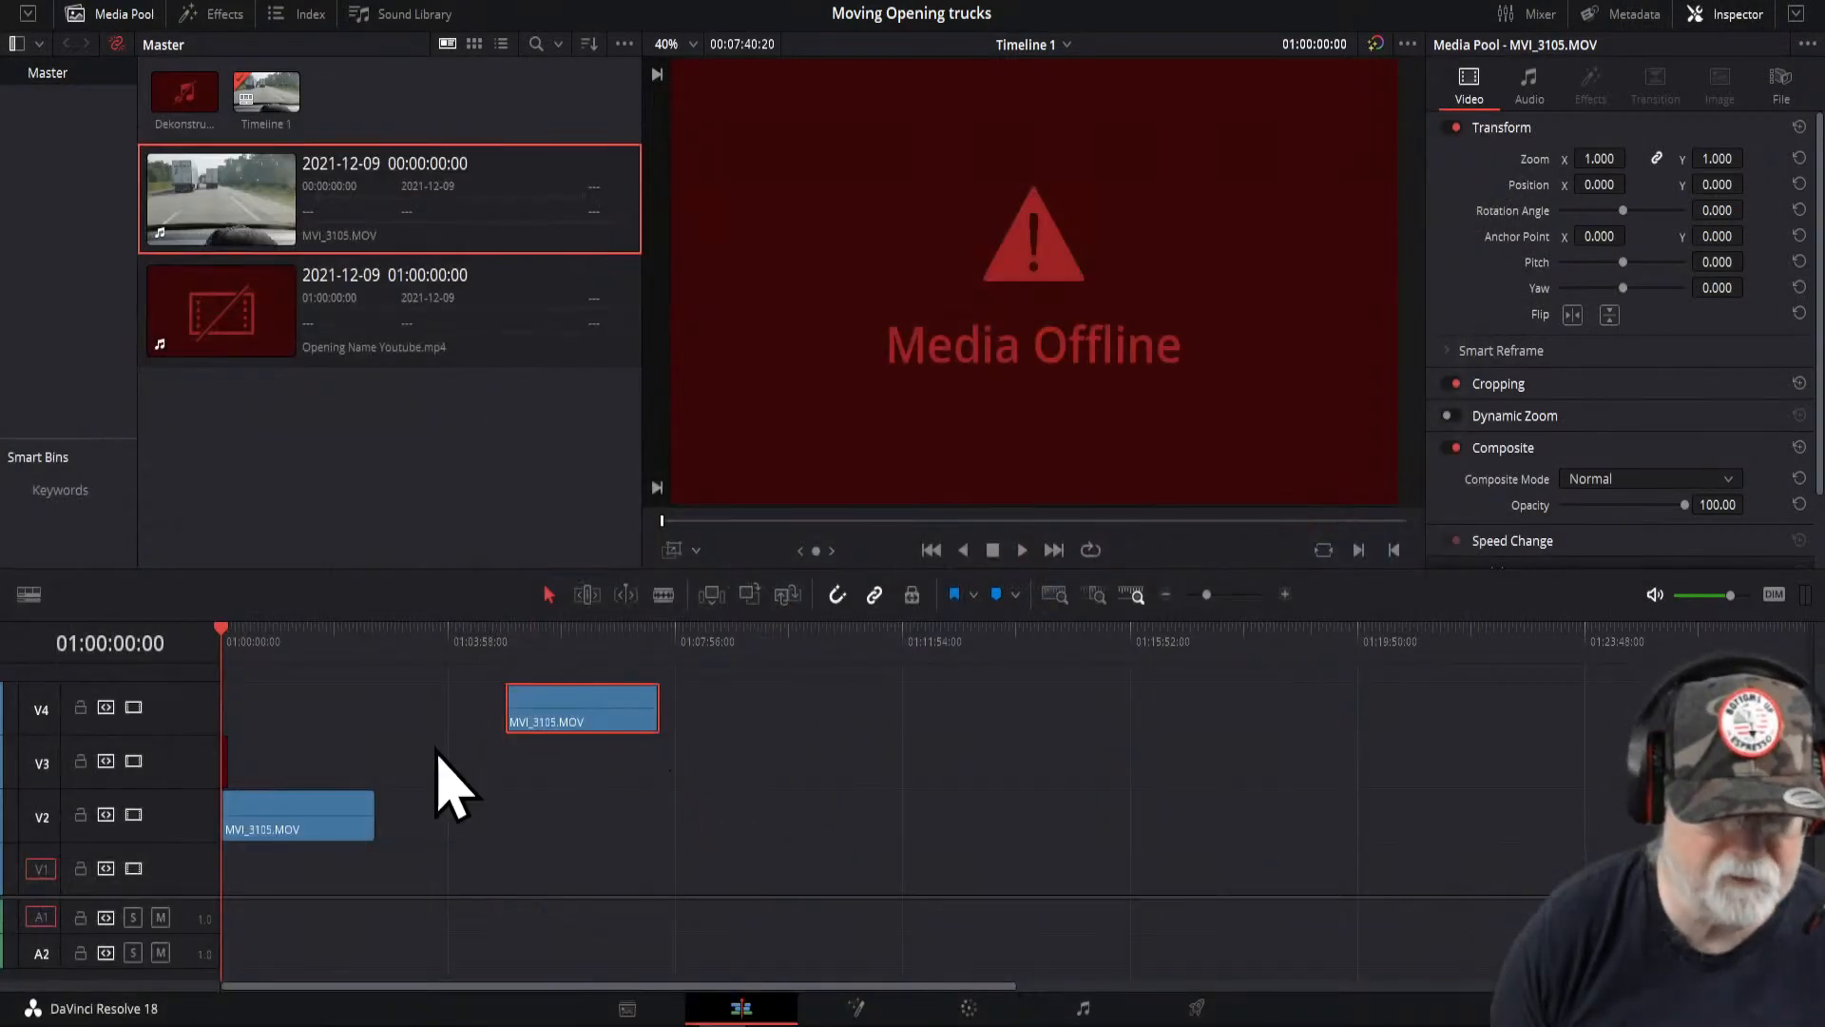
- Open Change Source Folder for the Opening Name Youtube.mp4 clip and browse for a new target folder
click(324, 328)
right_click(317, 309)
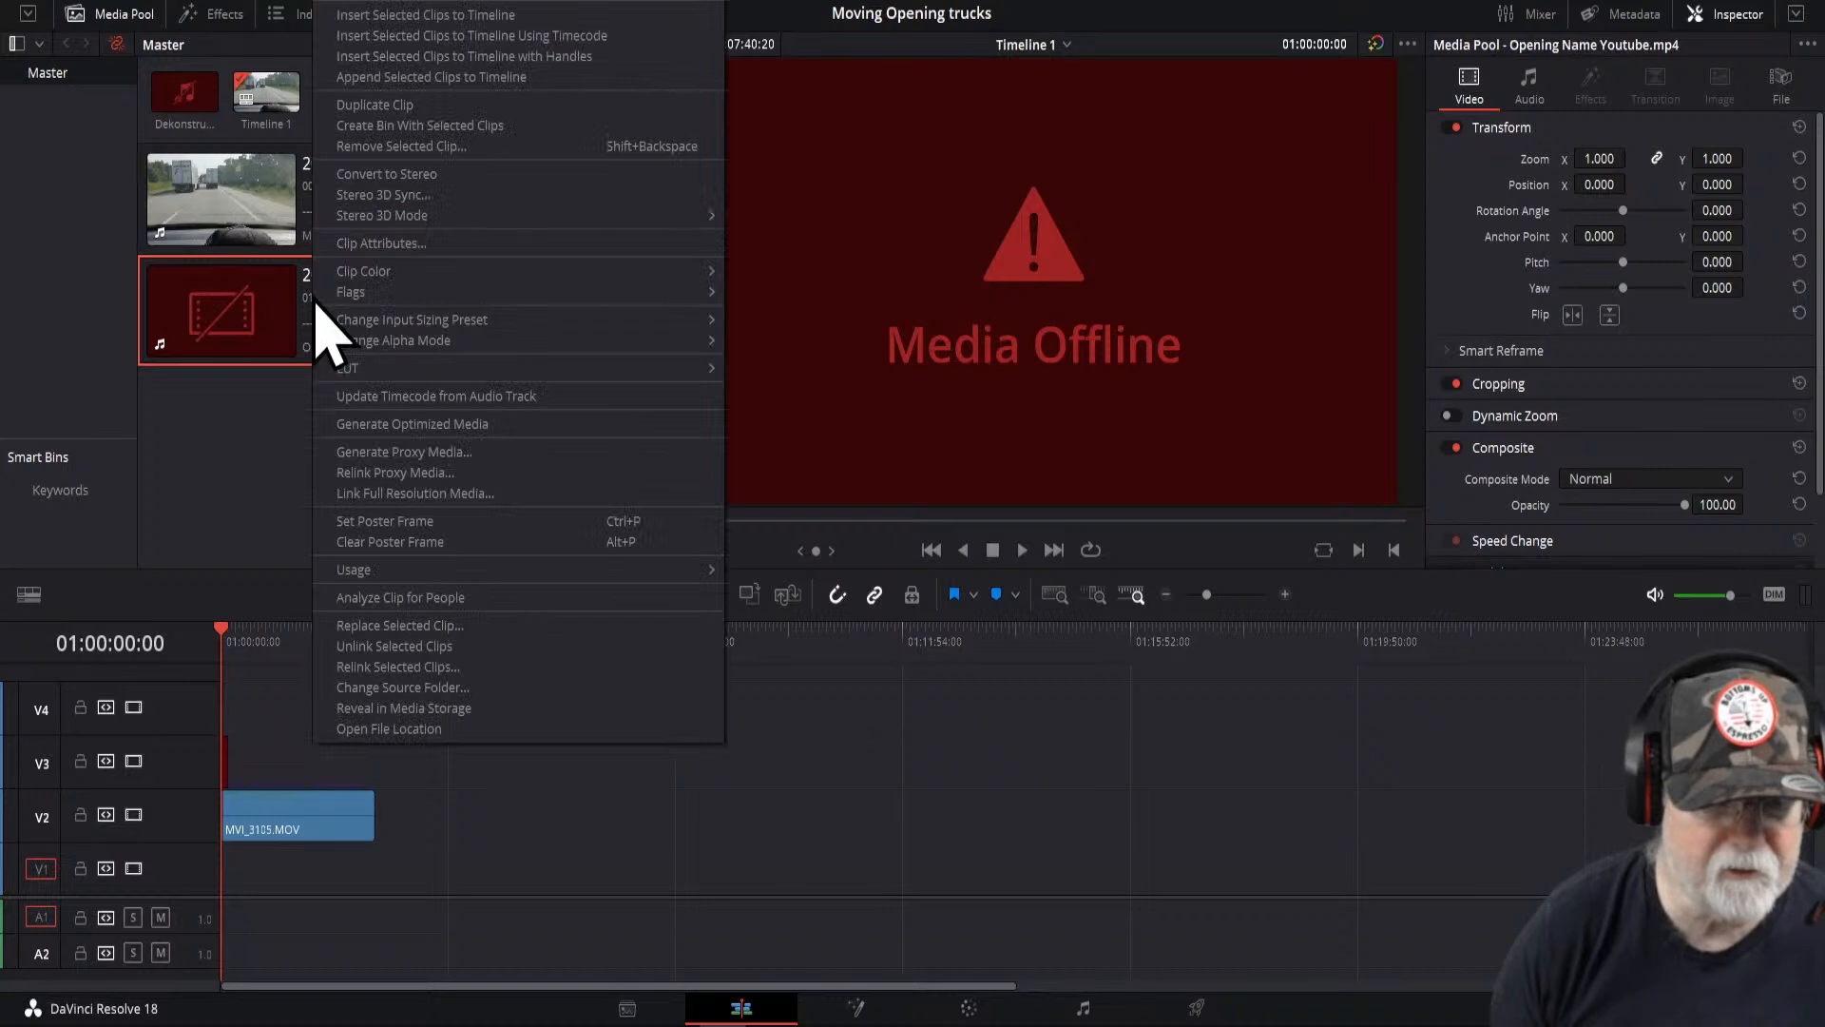
click(425, 688)
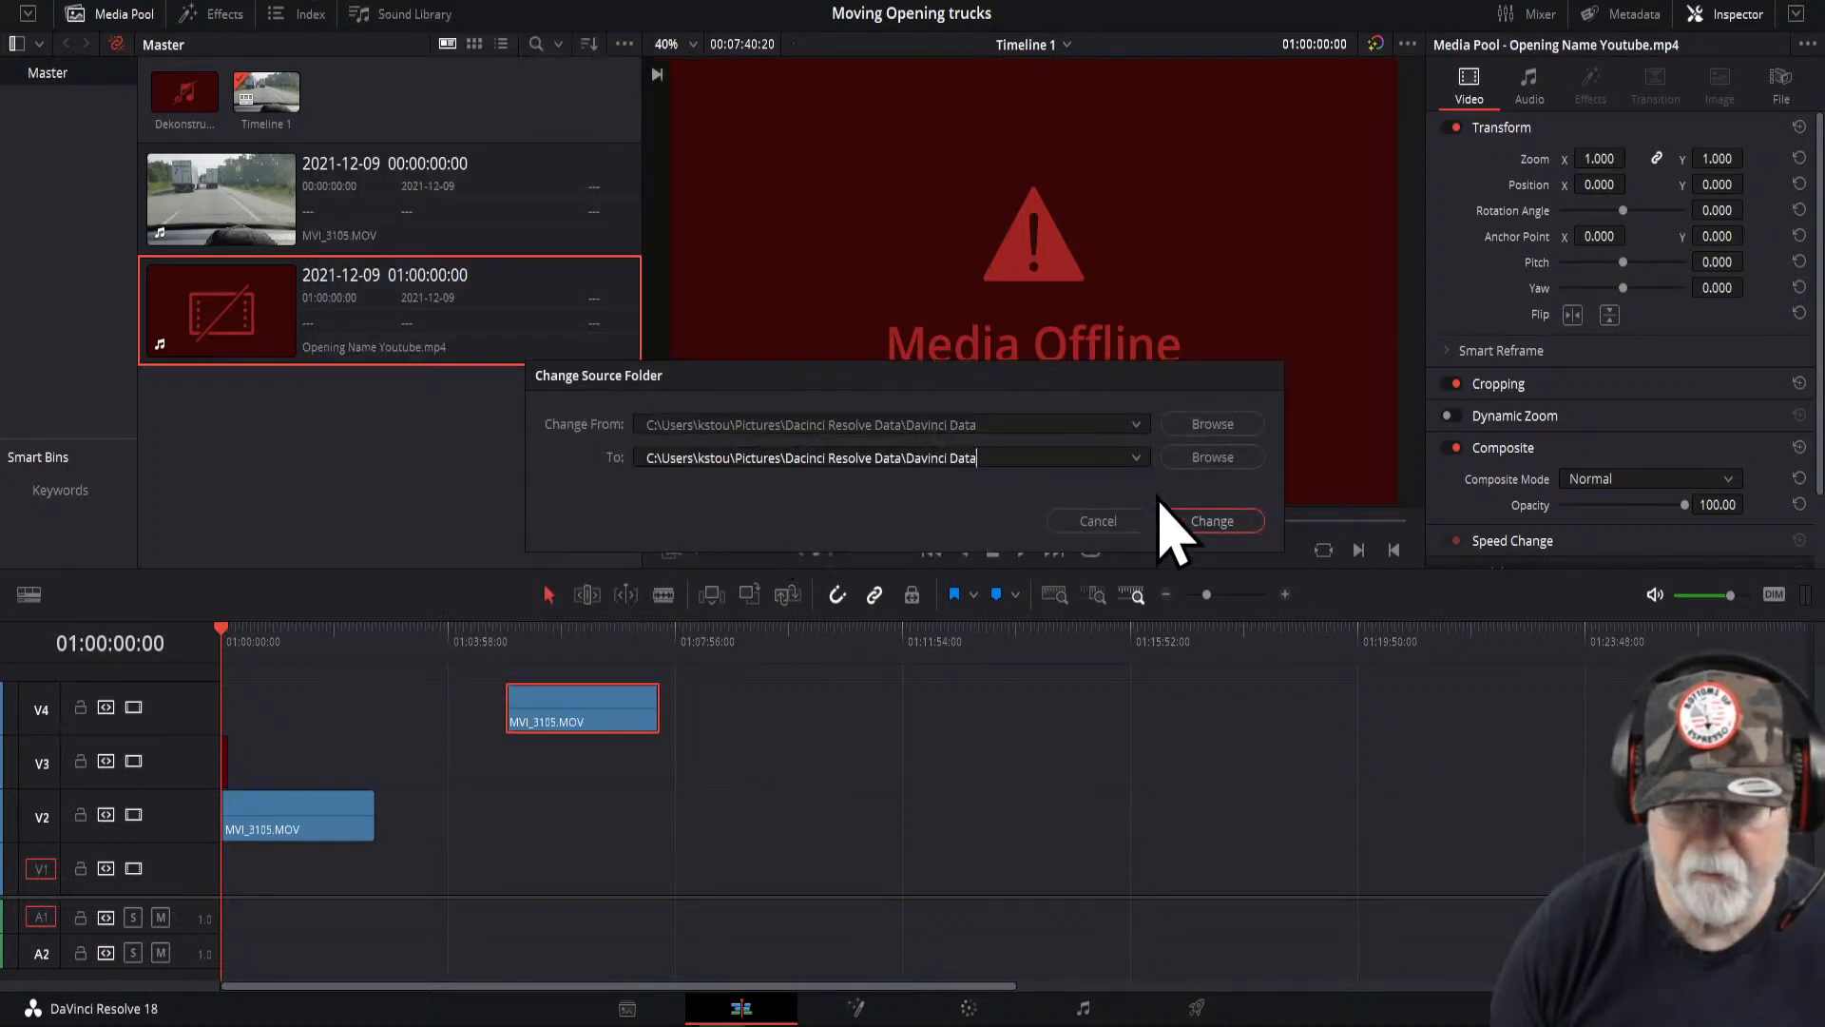
click(1213, 457)
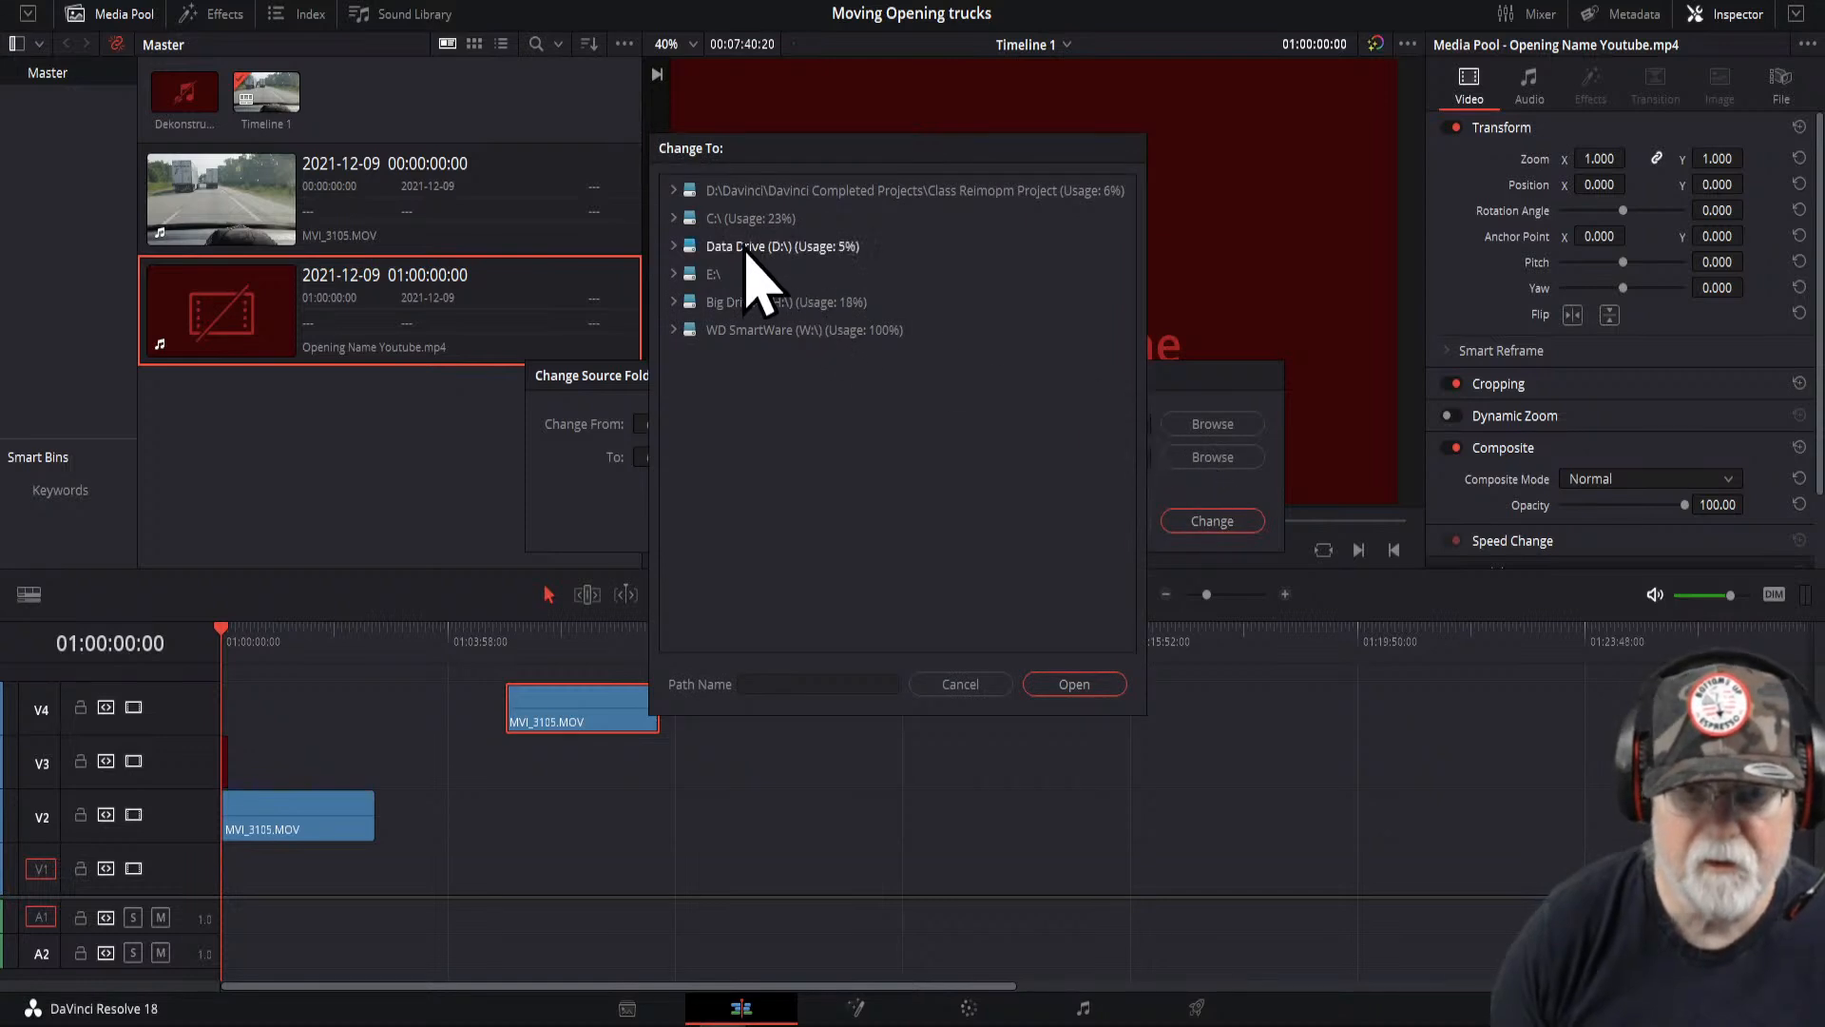
- Choose D:\Davinci\Logos as the new source folder and apply the change
click(682, 253)
click(677, 249)
click(686, 415)
scroll(813, 466, down, 1)
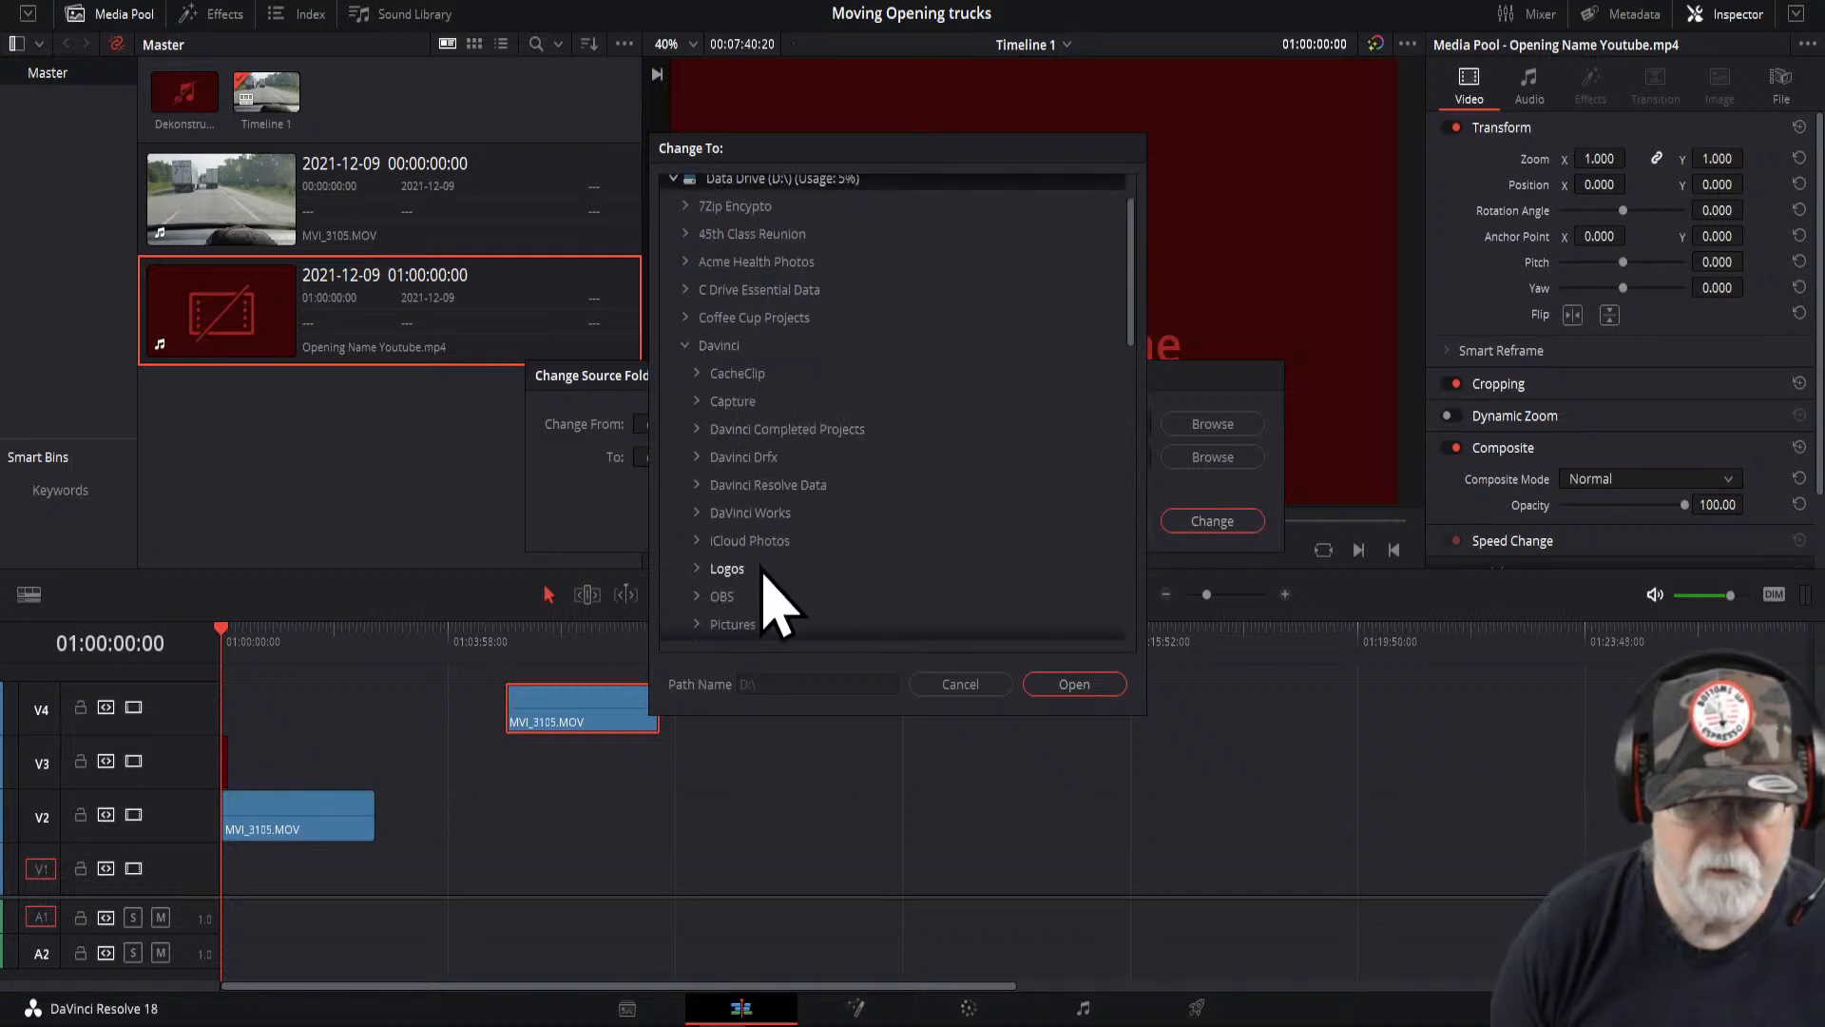
click(725, 571)
click(696, 571)
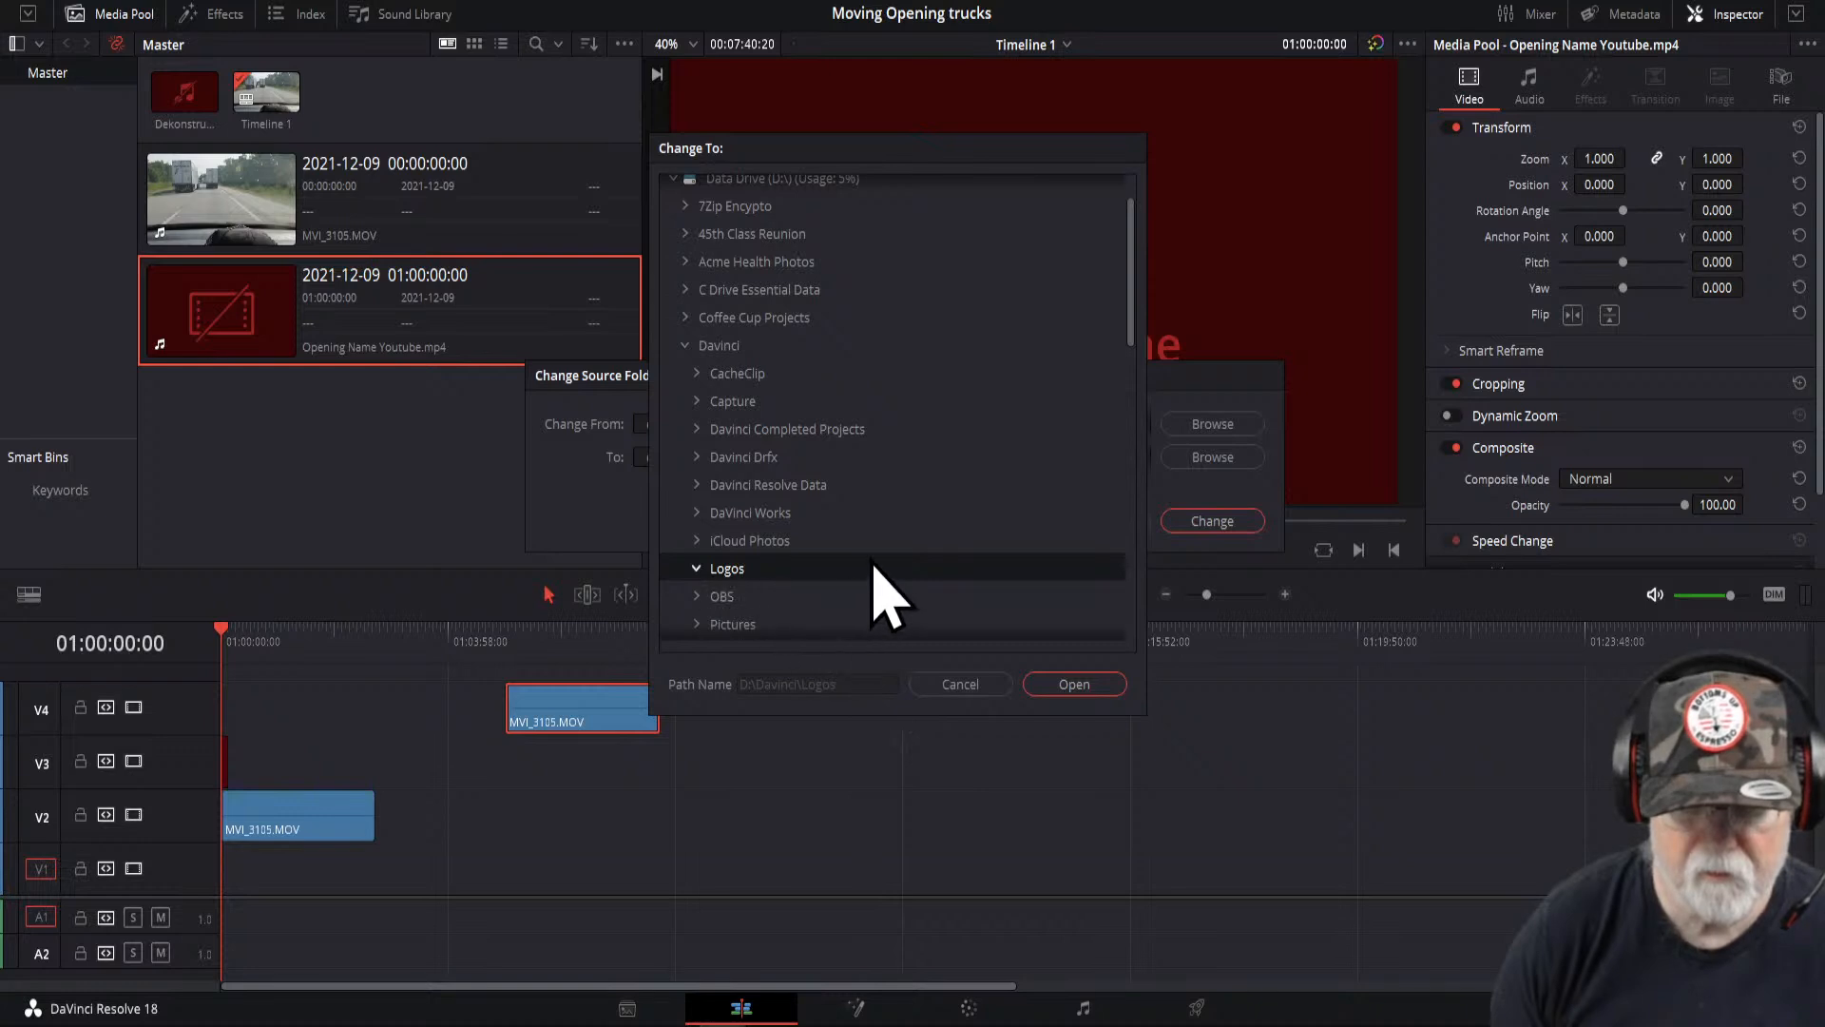
scroll(889, 595, down, 1)
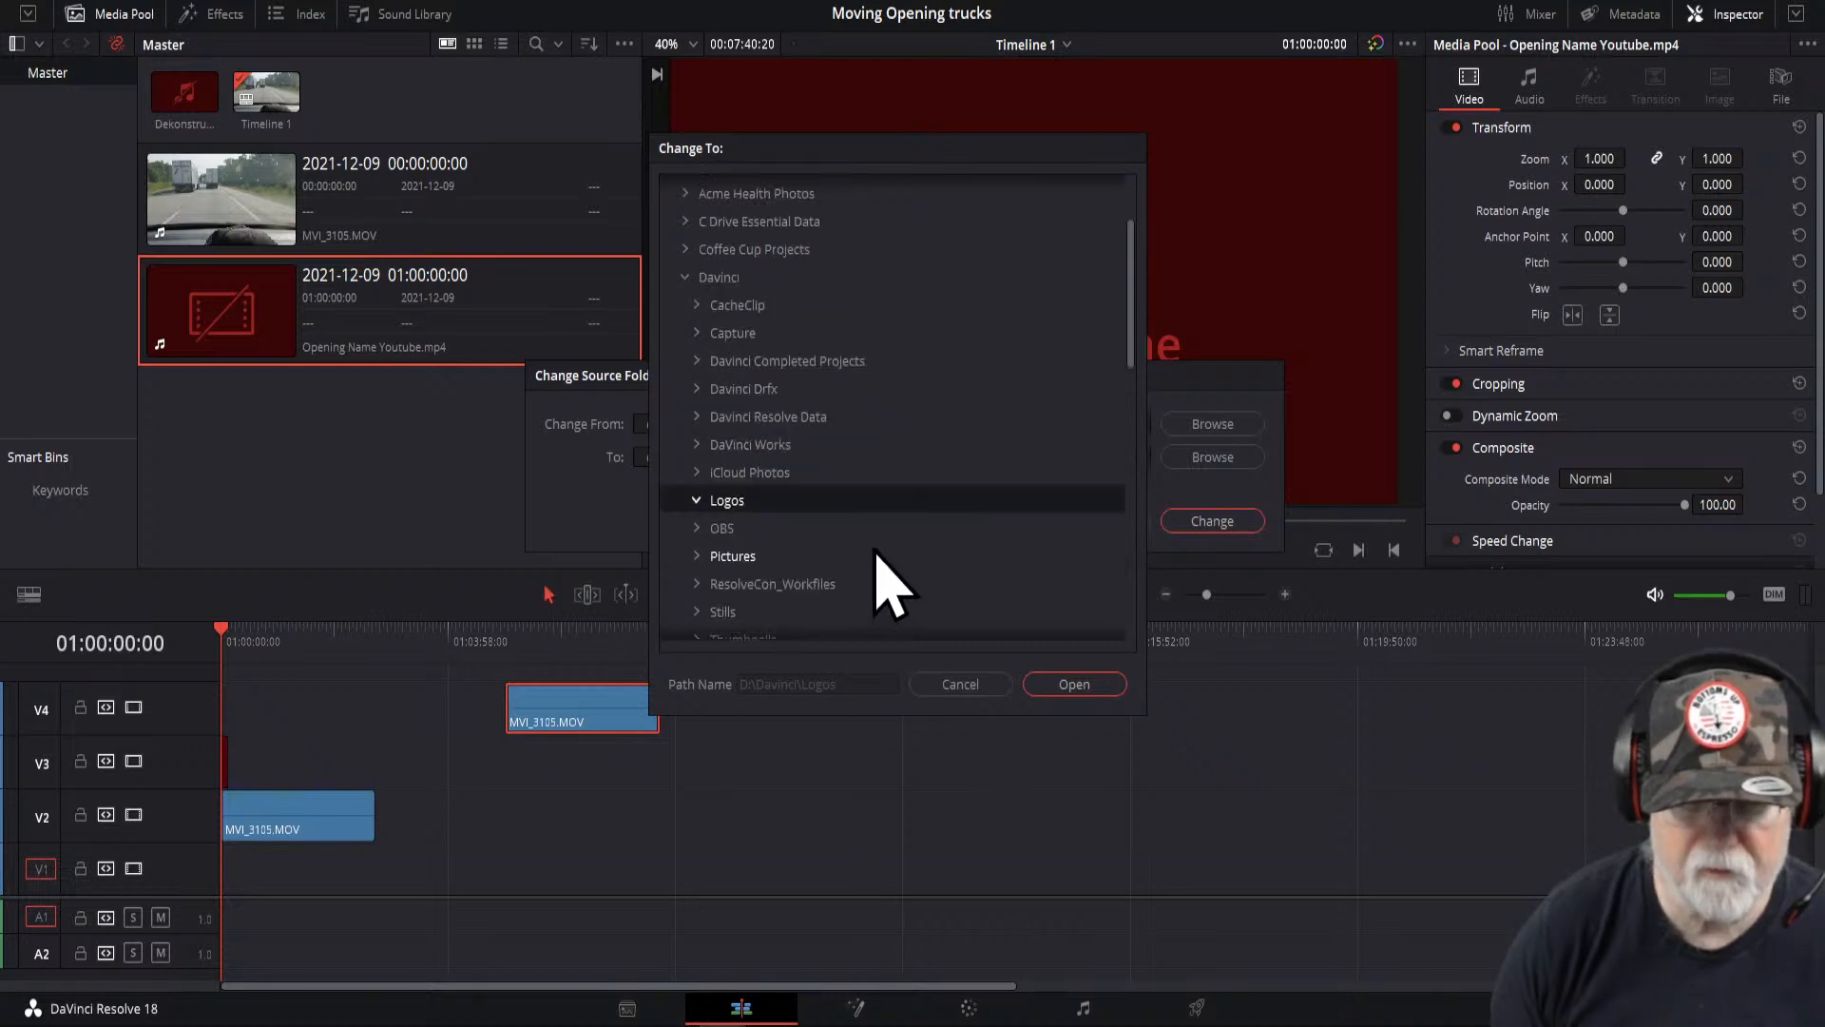
click(1072, 687)
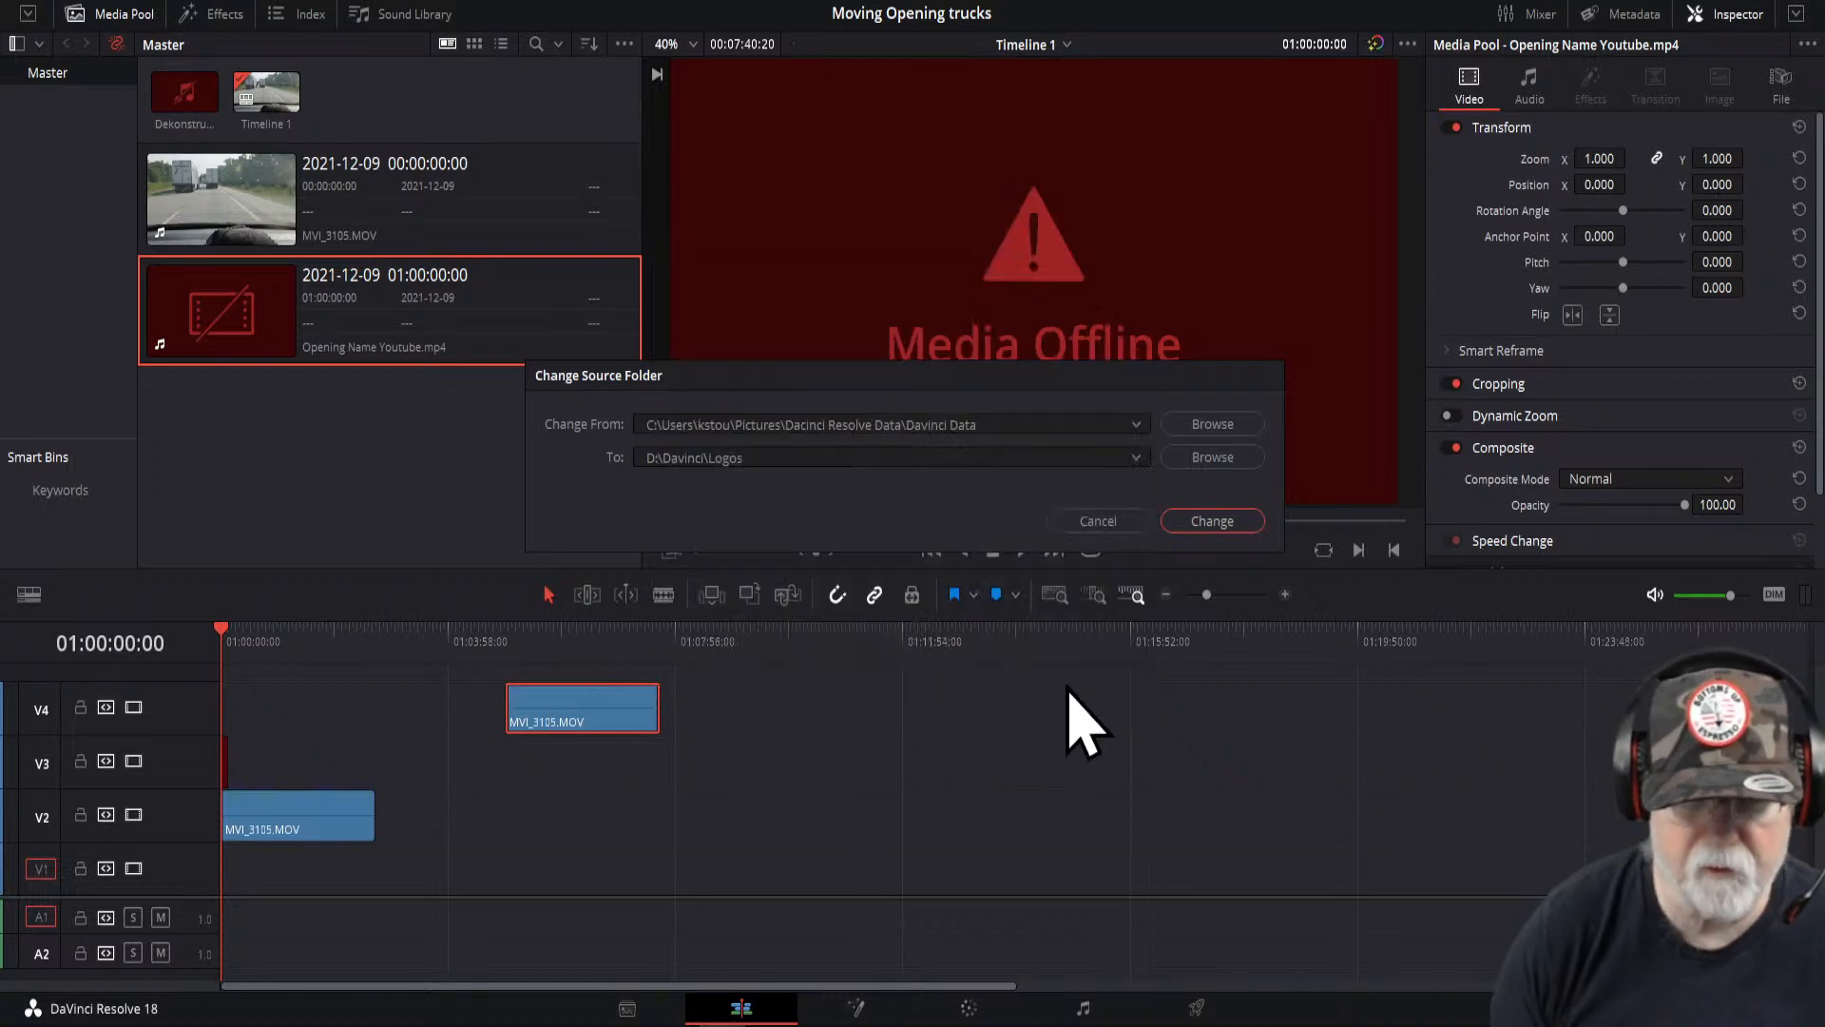
click(1213, 521)
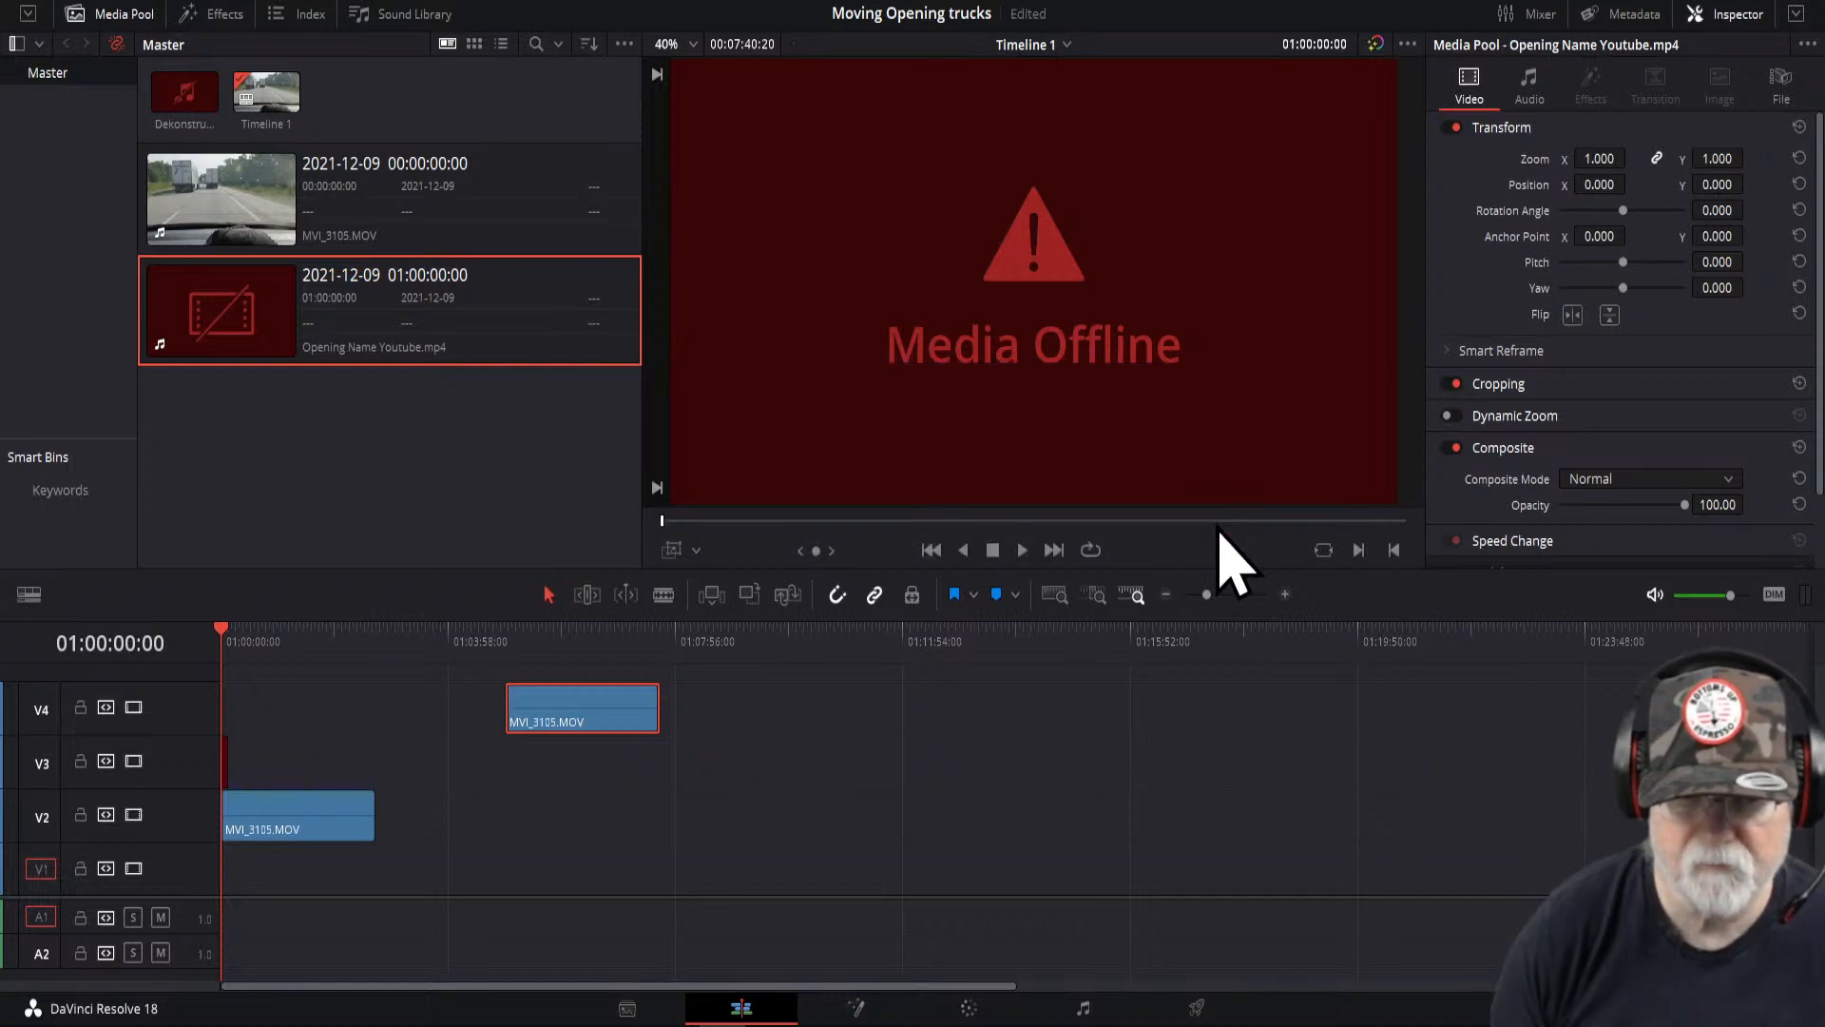
- Open the file location of MVI_3105.MOV again and close the file browser
click(497, 217)
right_click(498, 211)
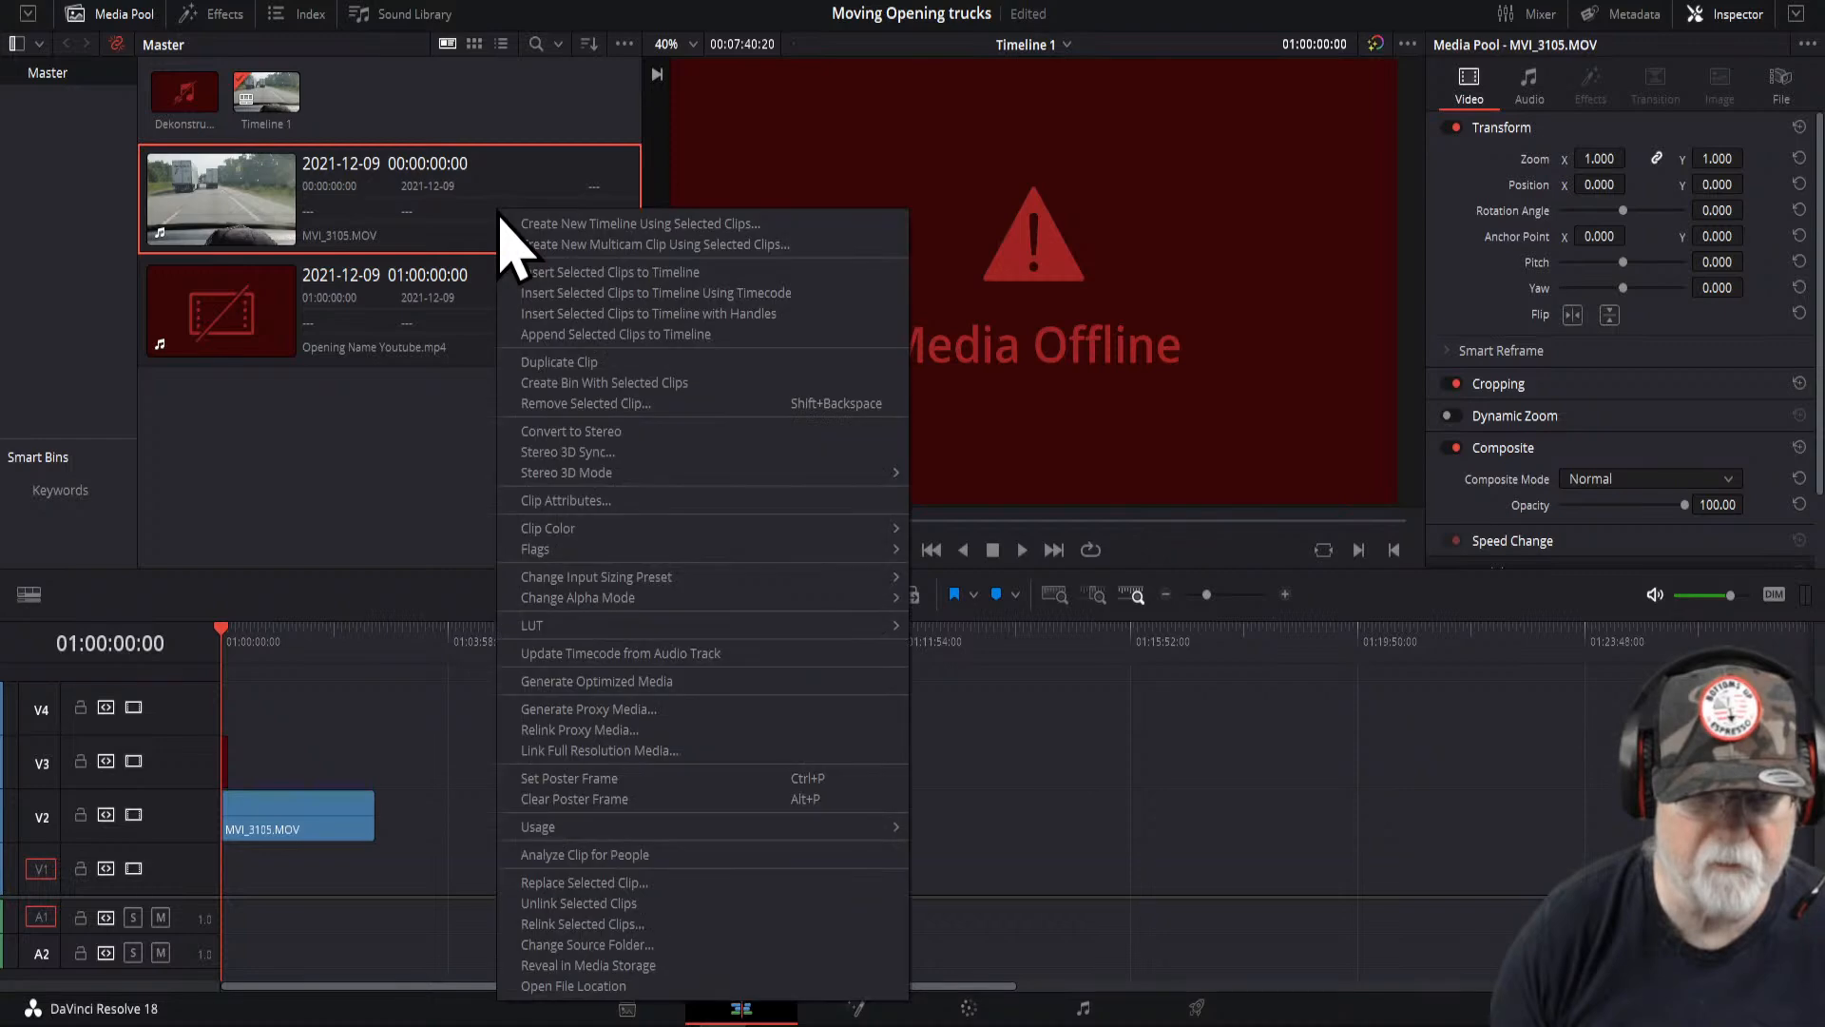
click(590, 985)
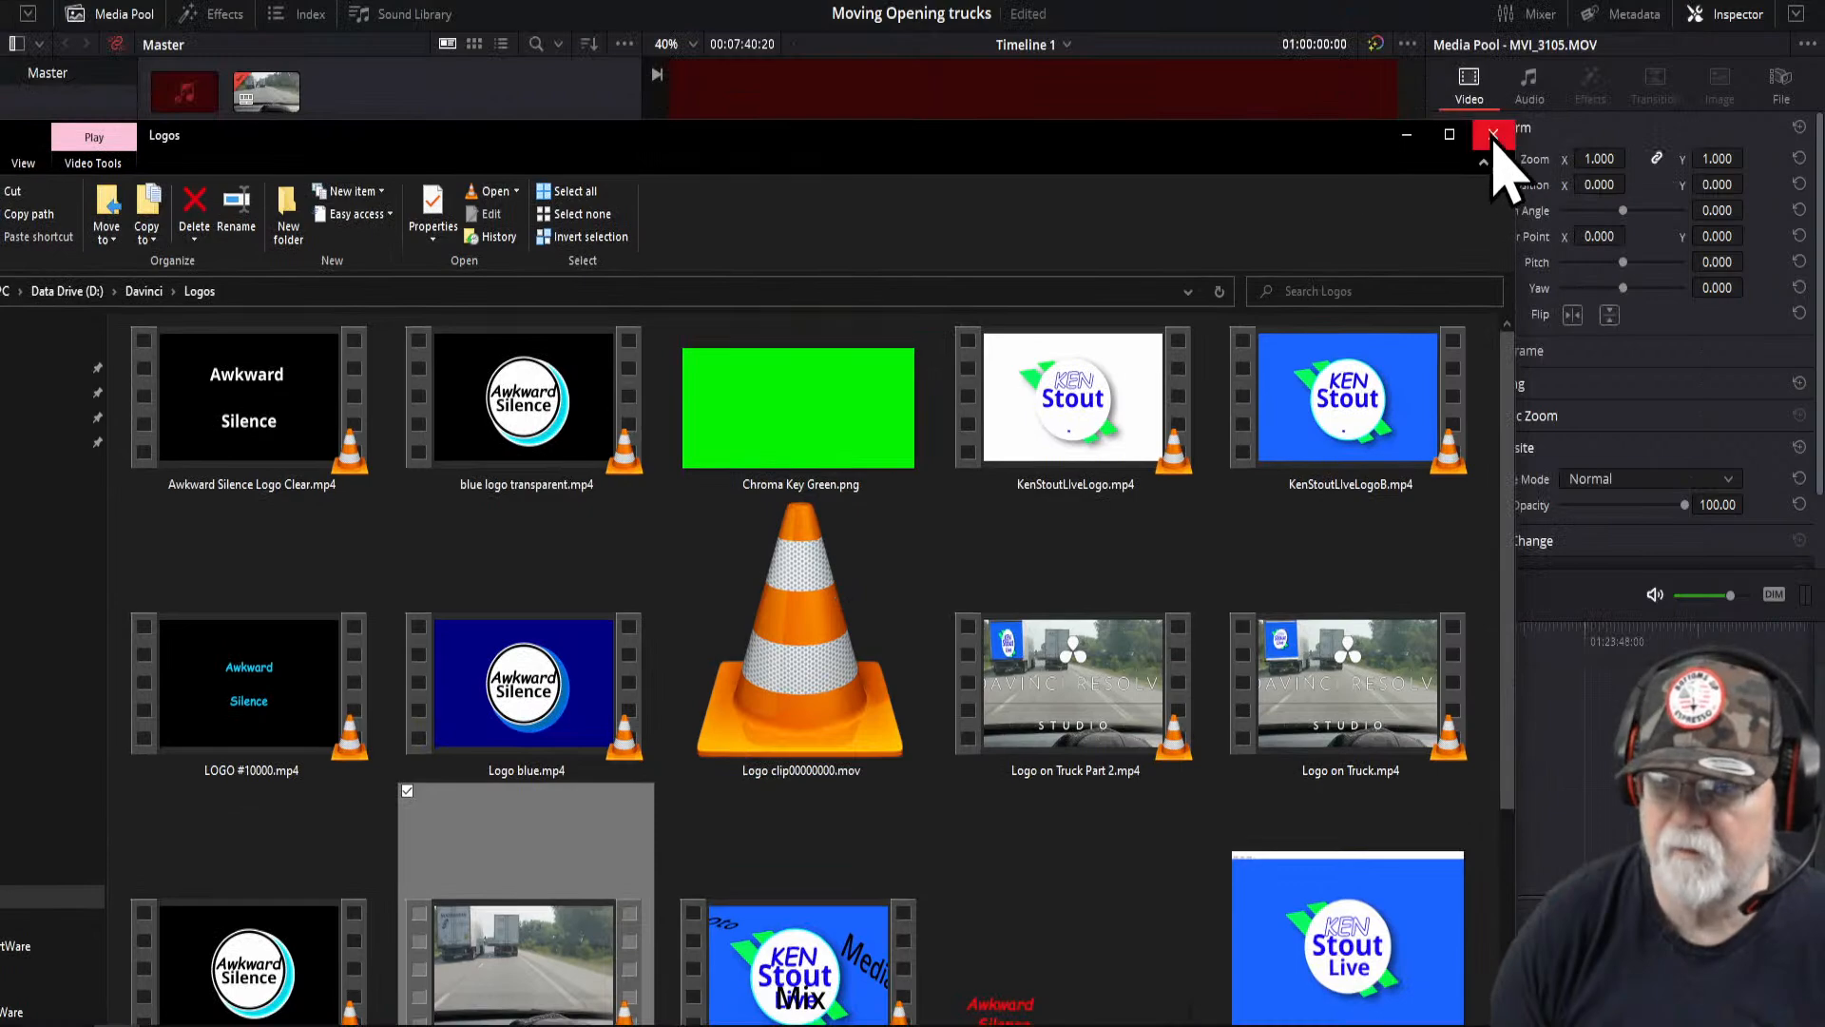
click(1667, 17)
click(489, 359)
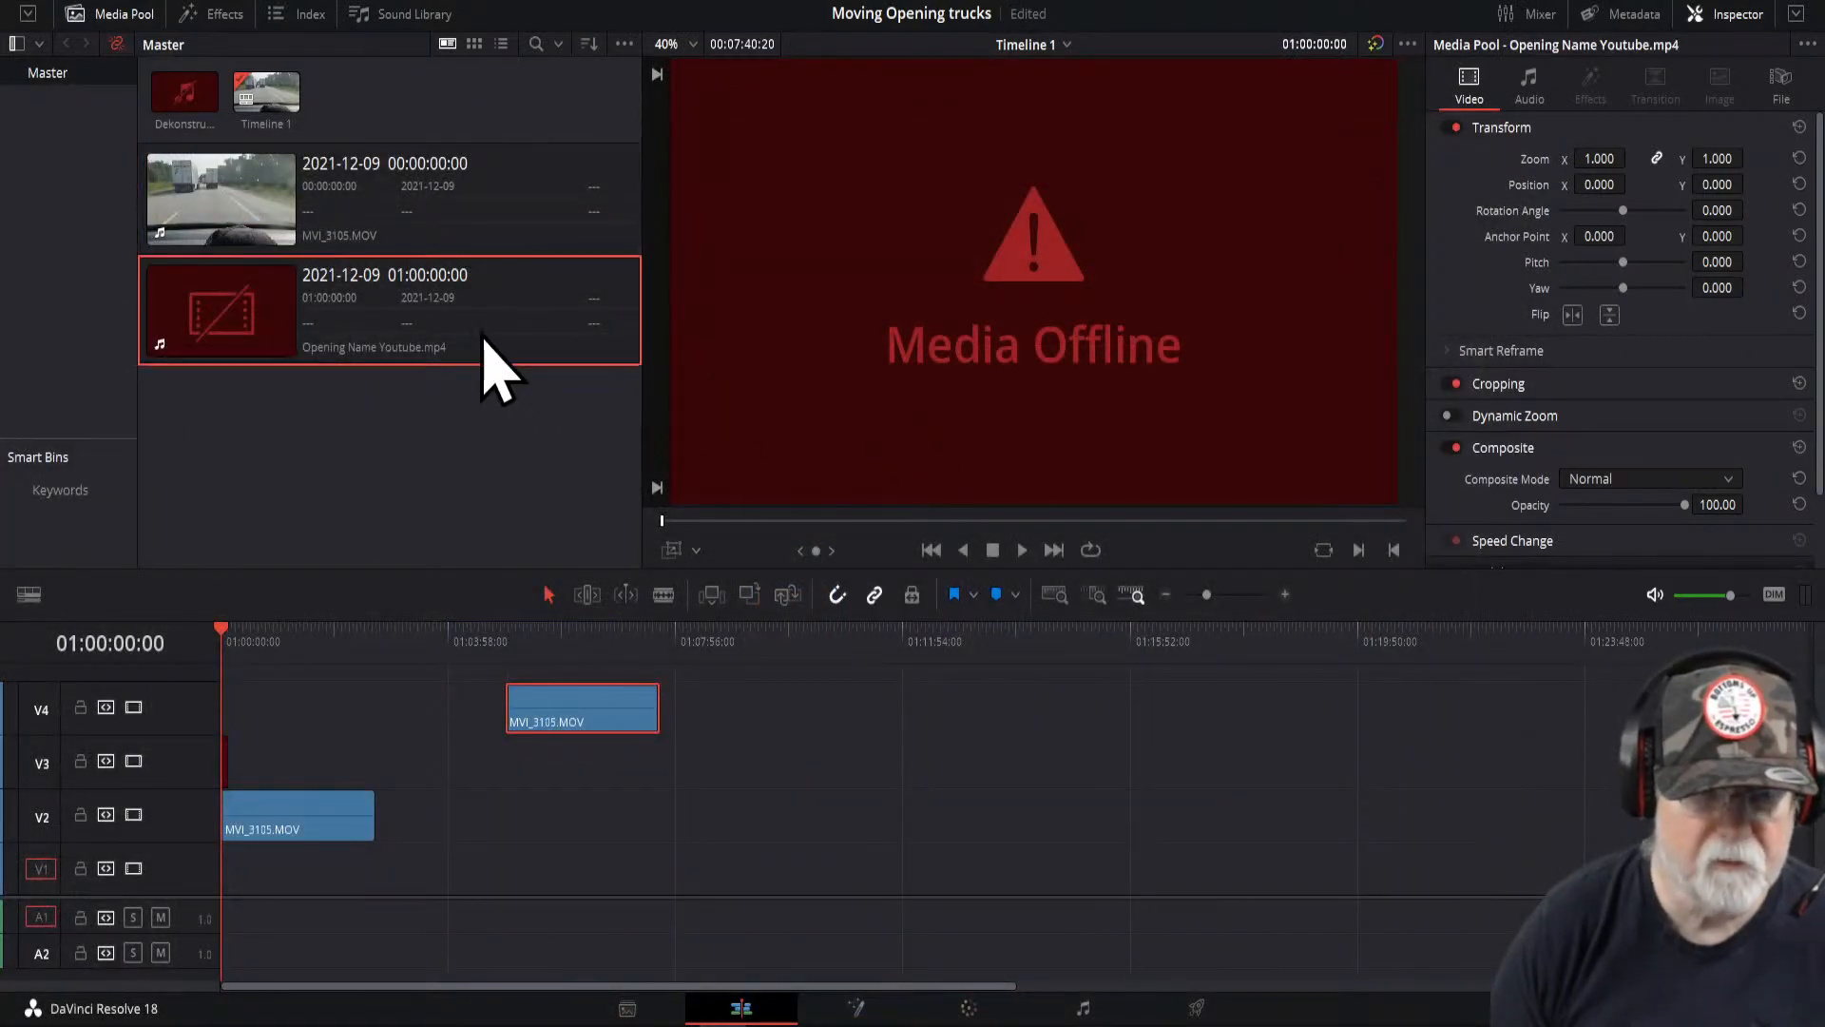
right_click(489, 365)
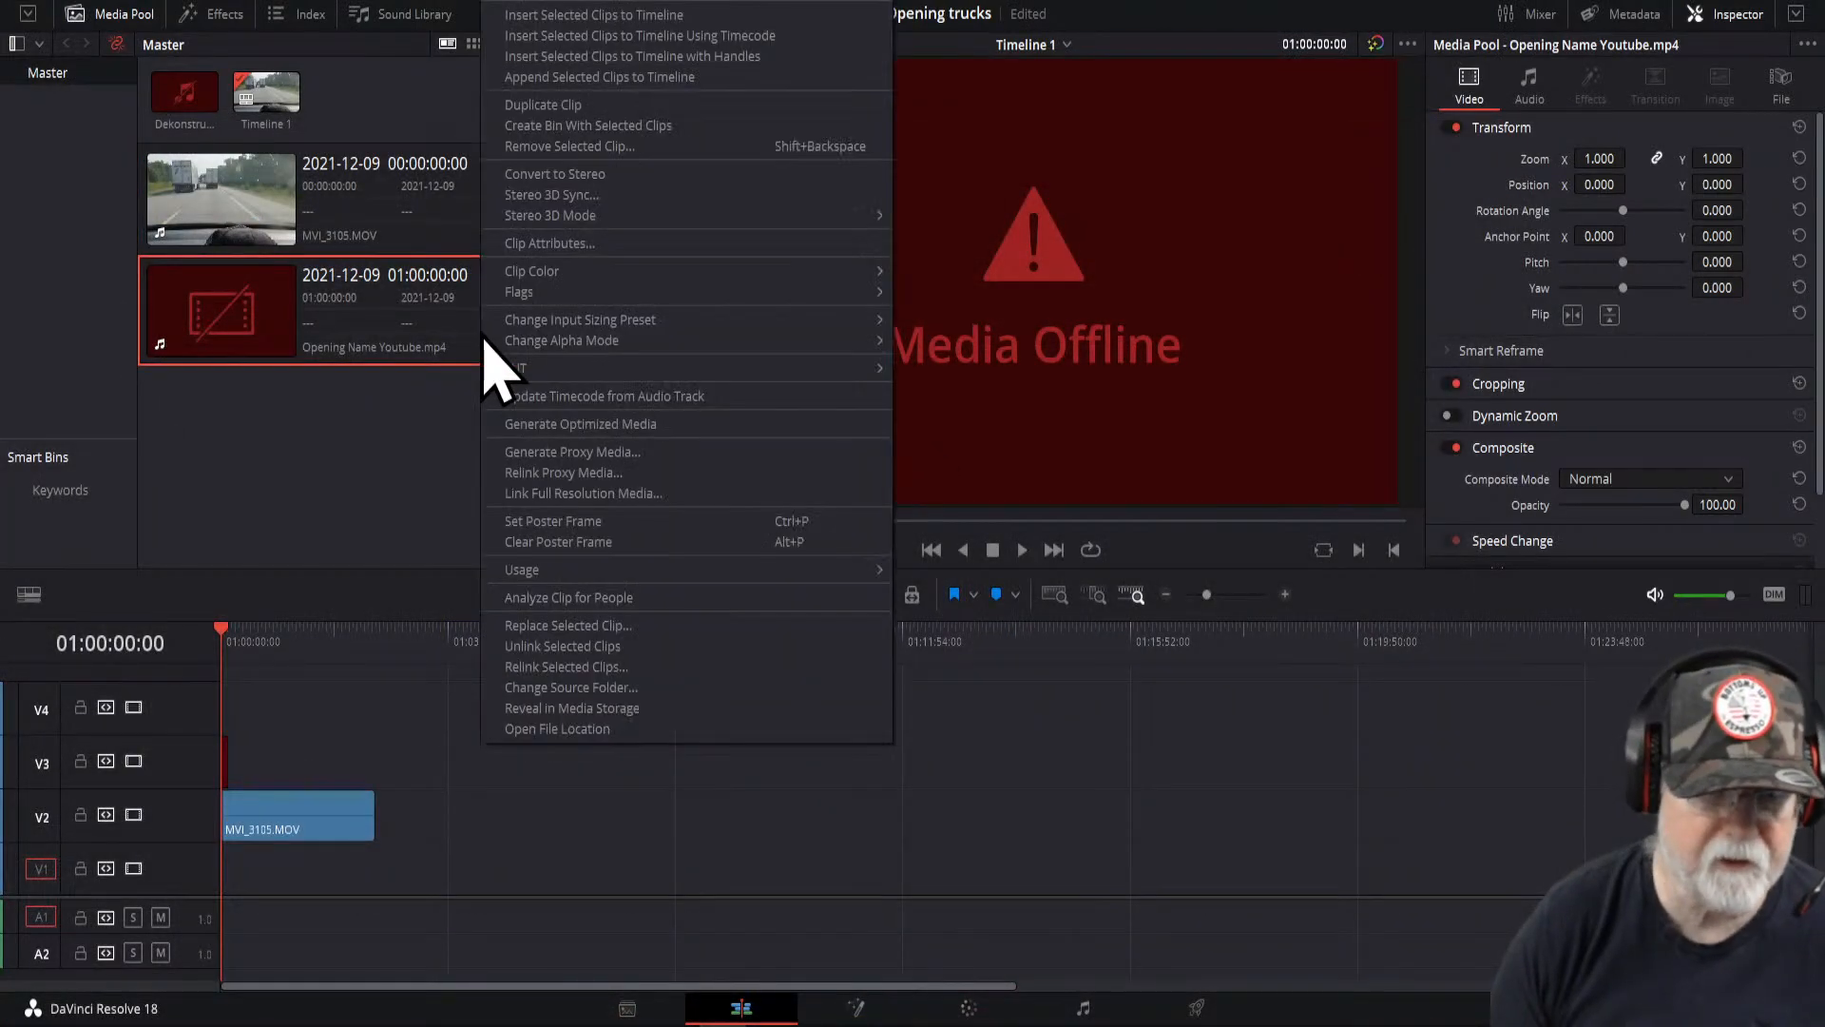
click(564, 688)
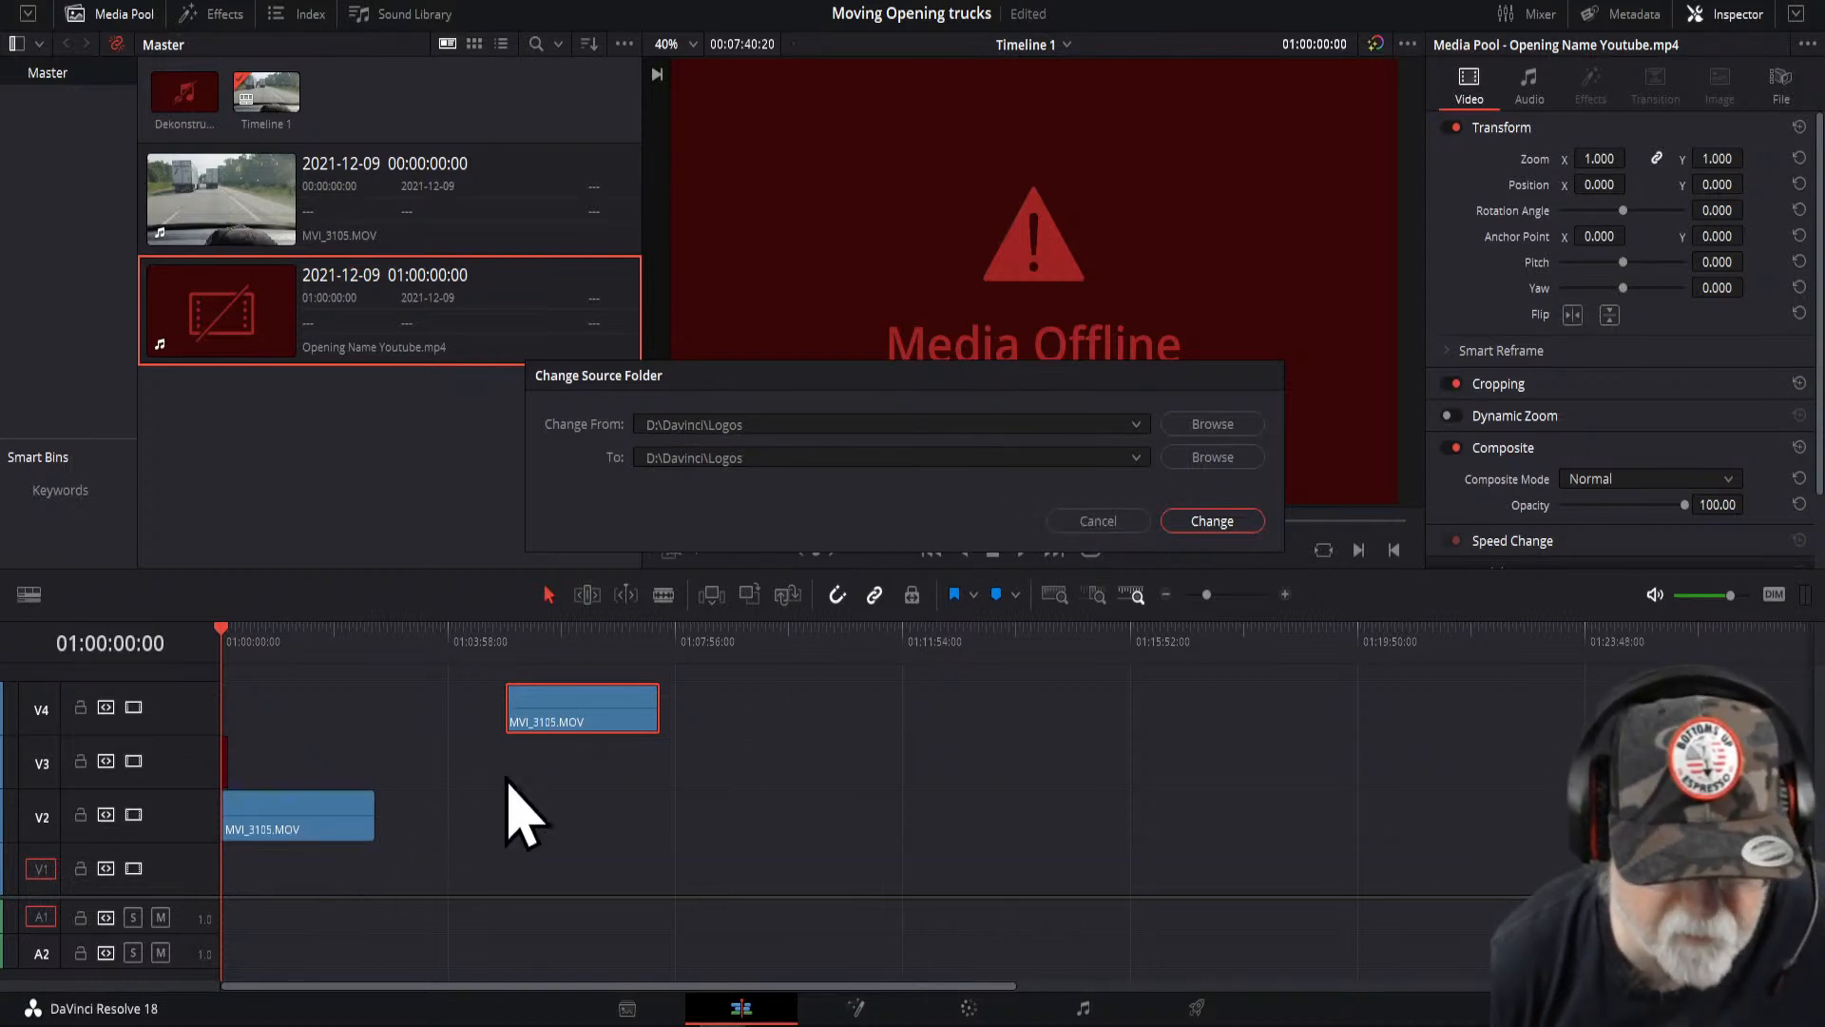
click(1089, 526)
- Move the lower truck clip on V2 later along the timeline and scrub the playhead over it and back to the start
click(581, 646)
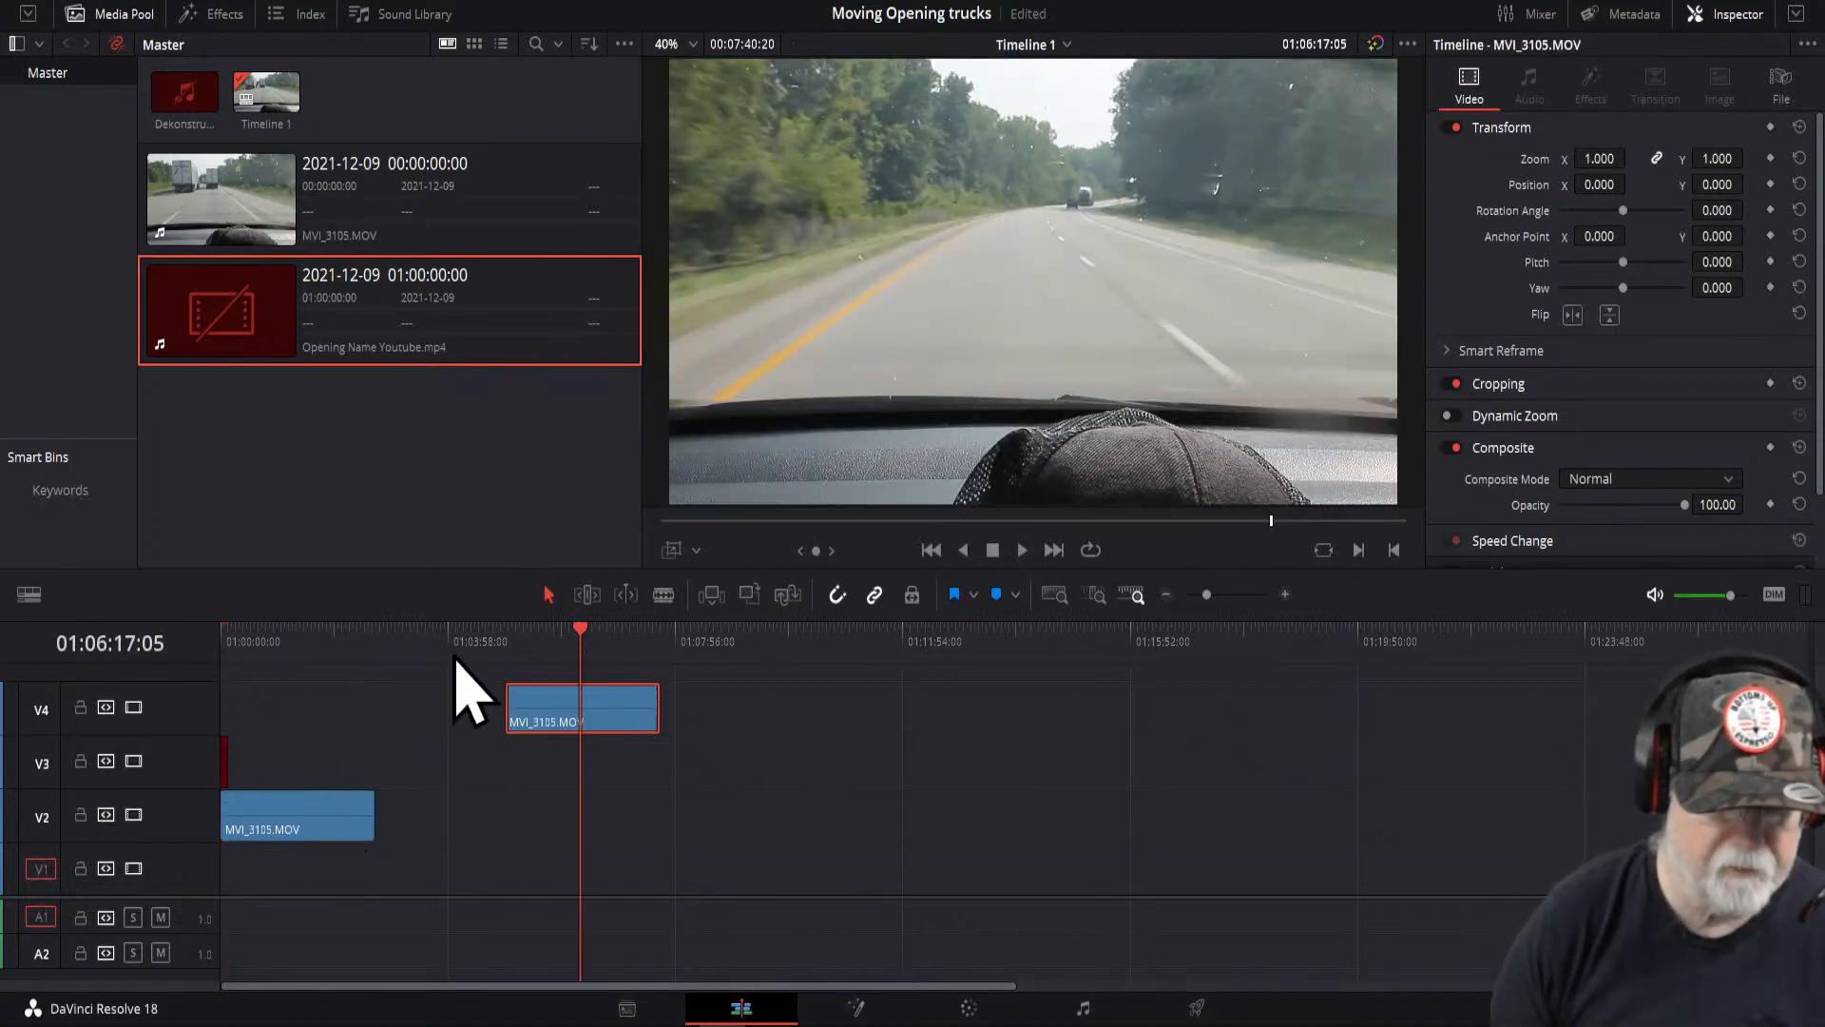
drag(269, 827, 722, 848)
click(761, 643)
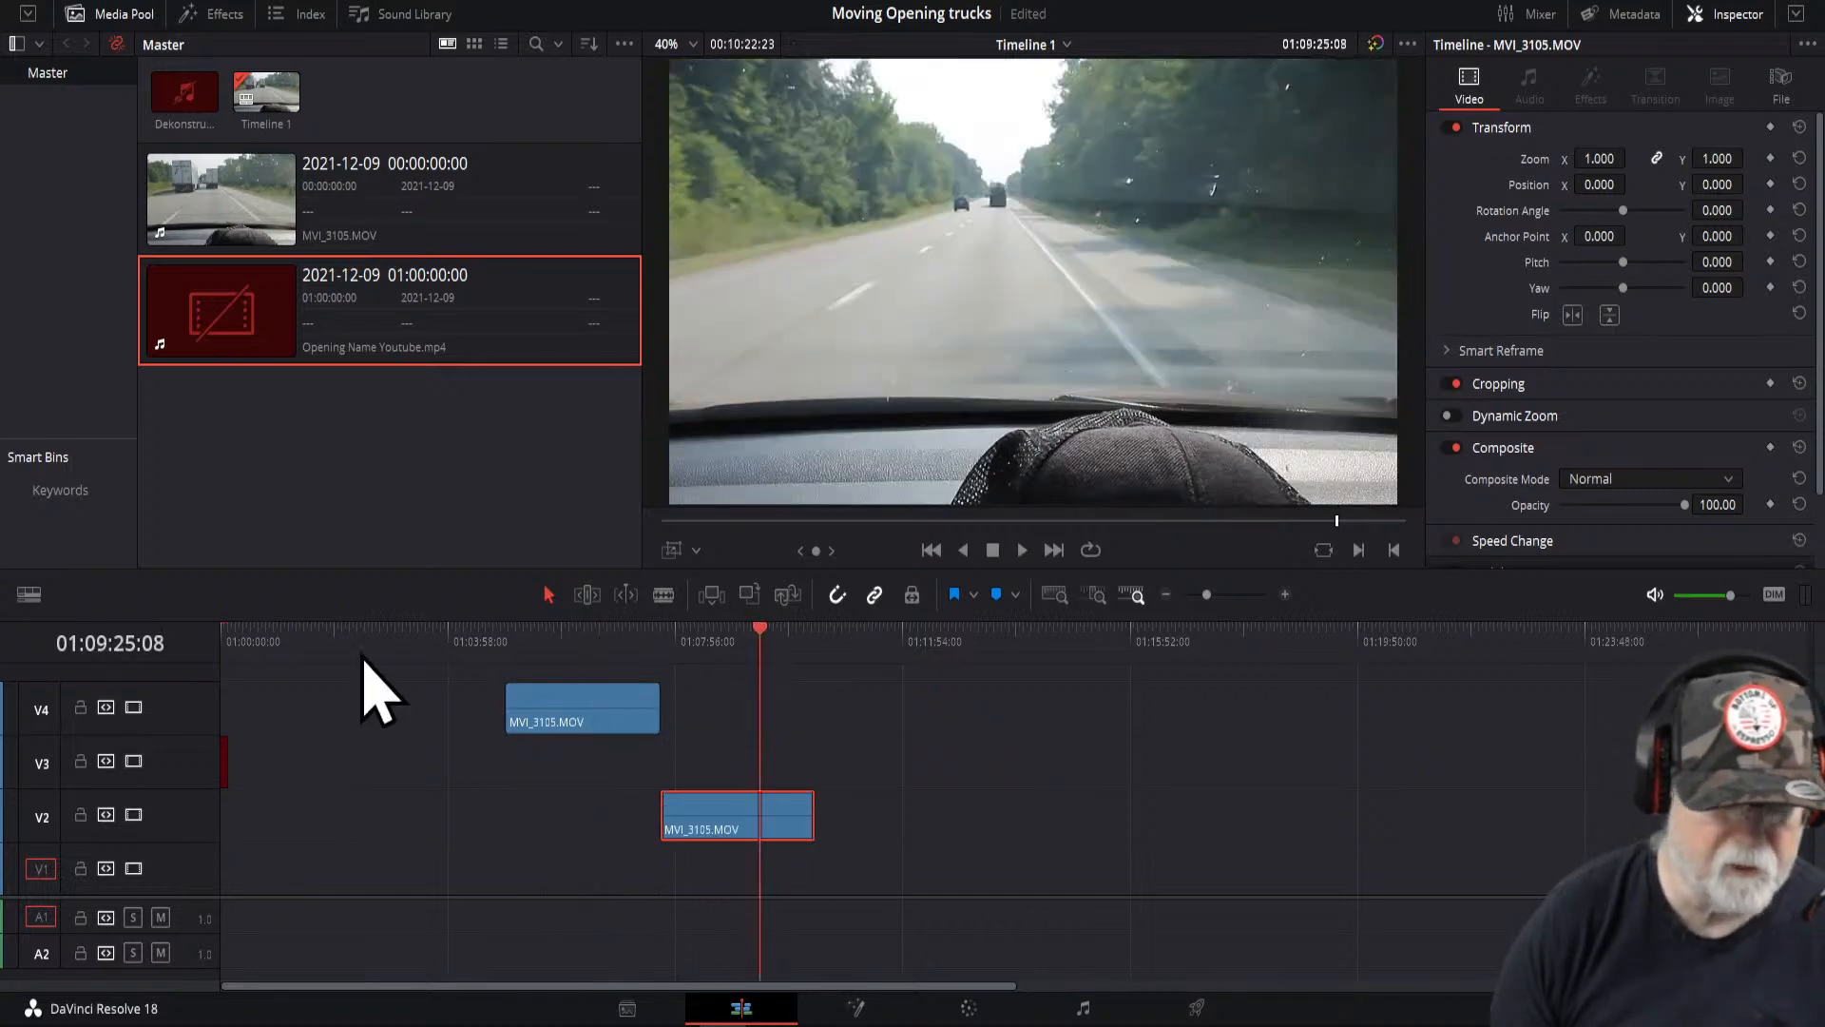
click(232, 631)
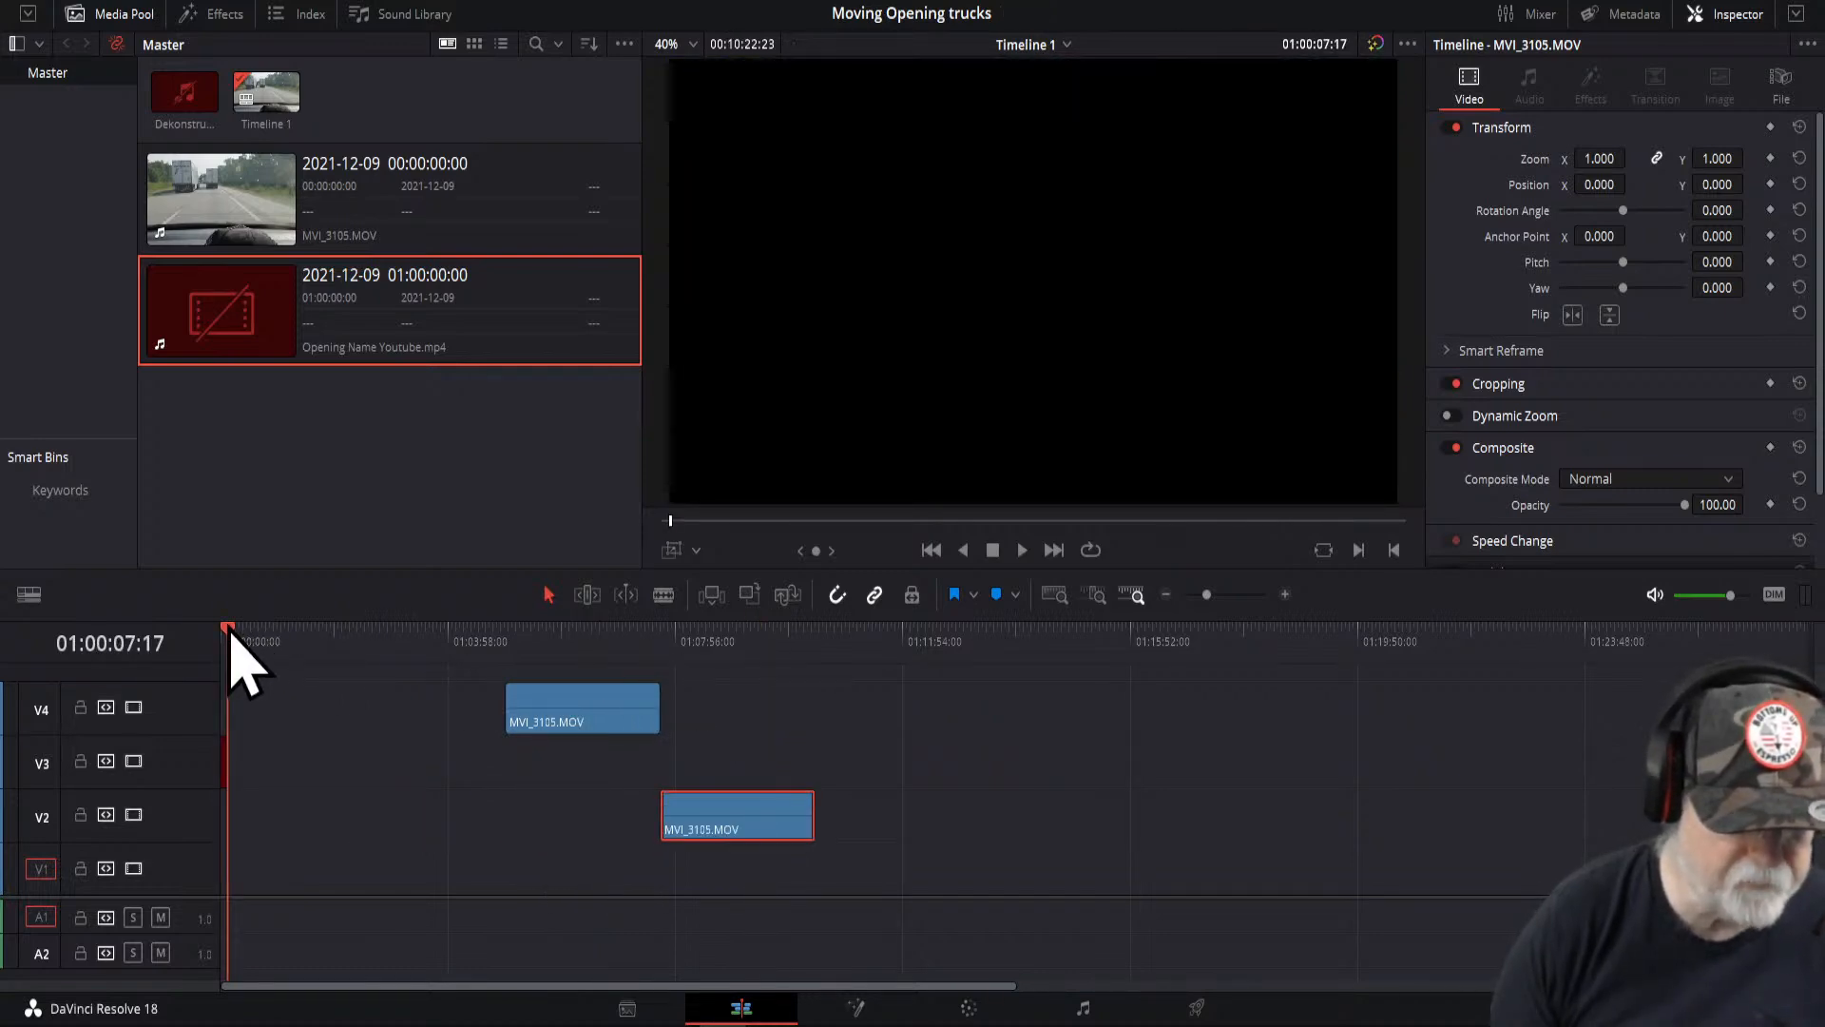
click(226, 633)
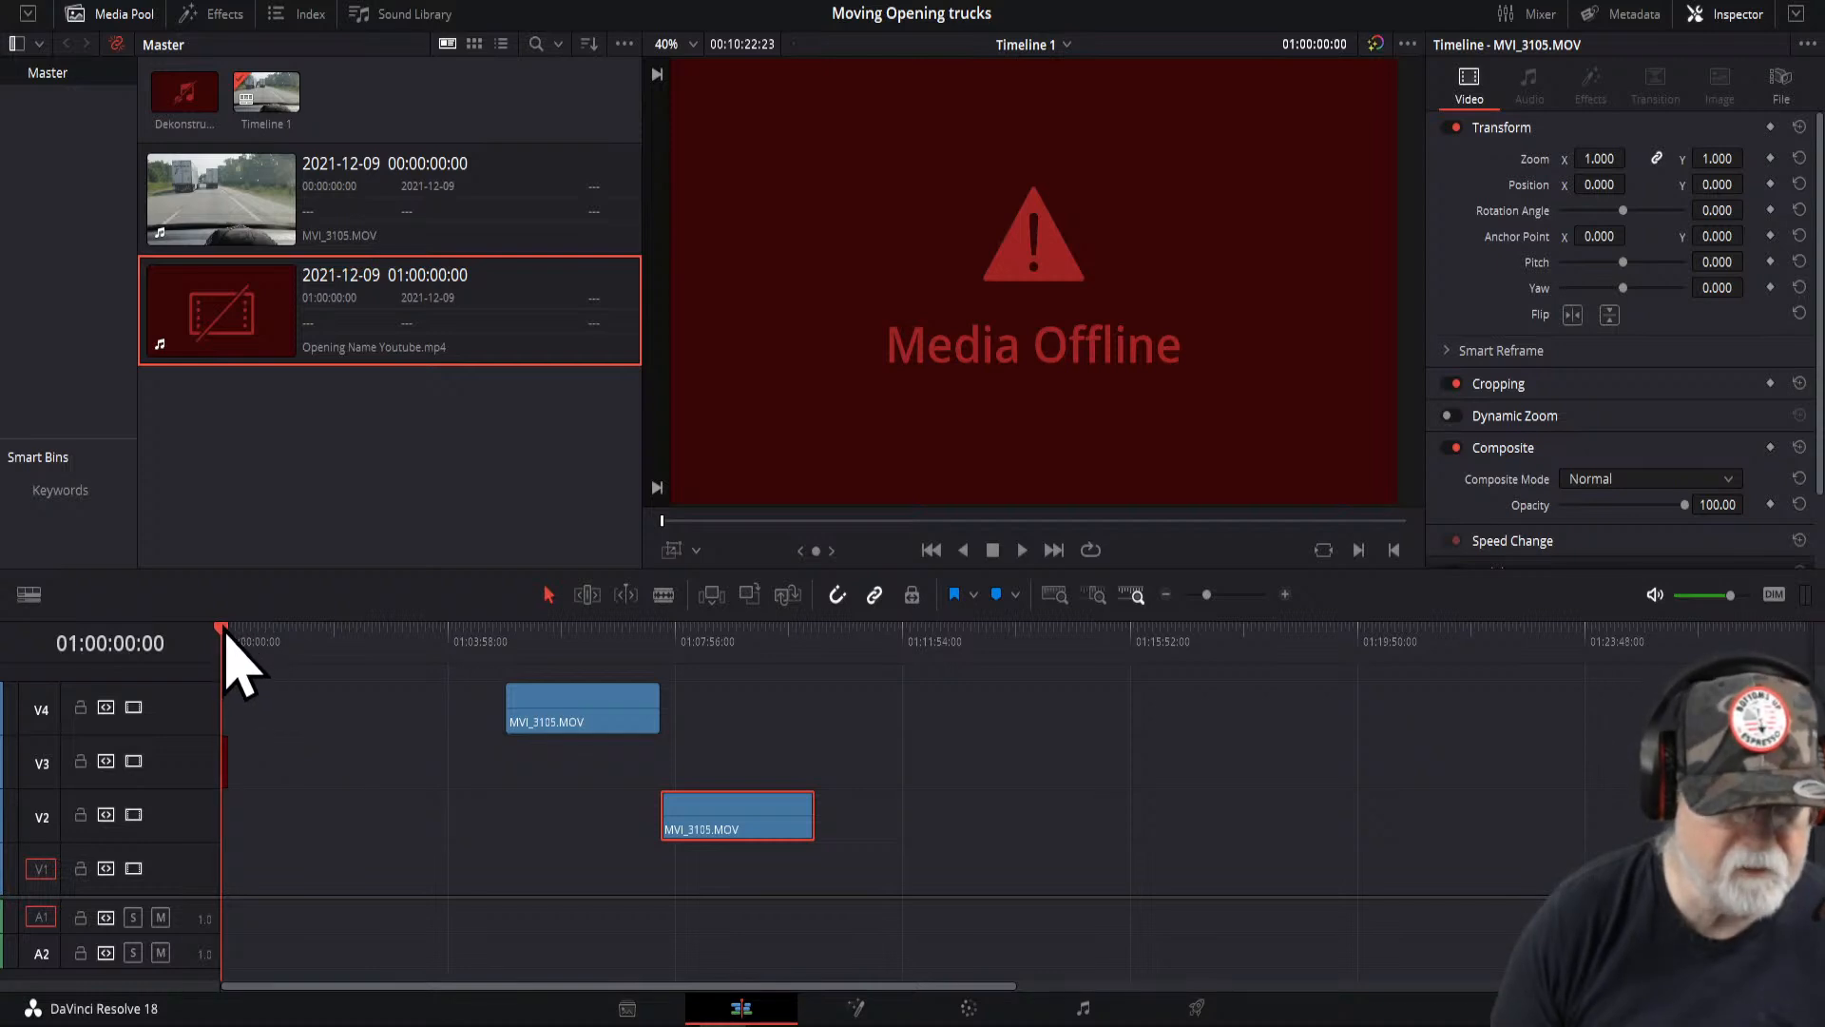
- Select the short offline title clip on V3 and move it slightly later on the timeline
drag(221, 628, 266, 631)
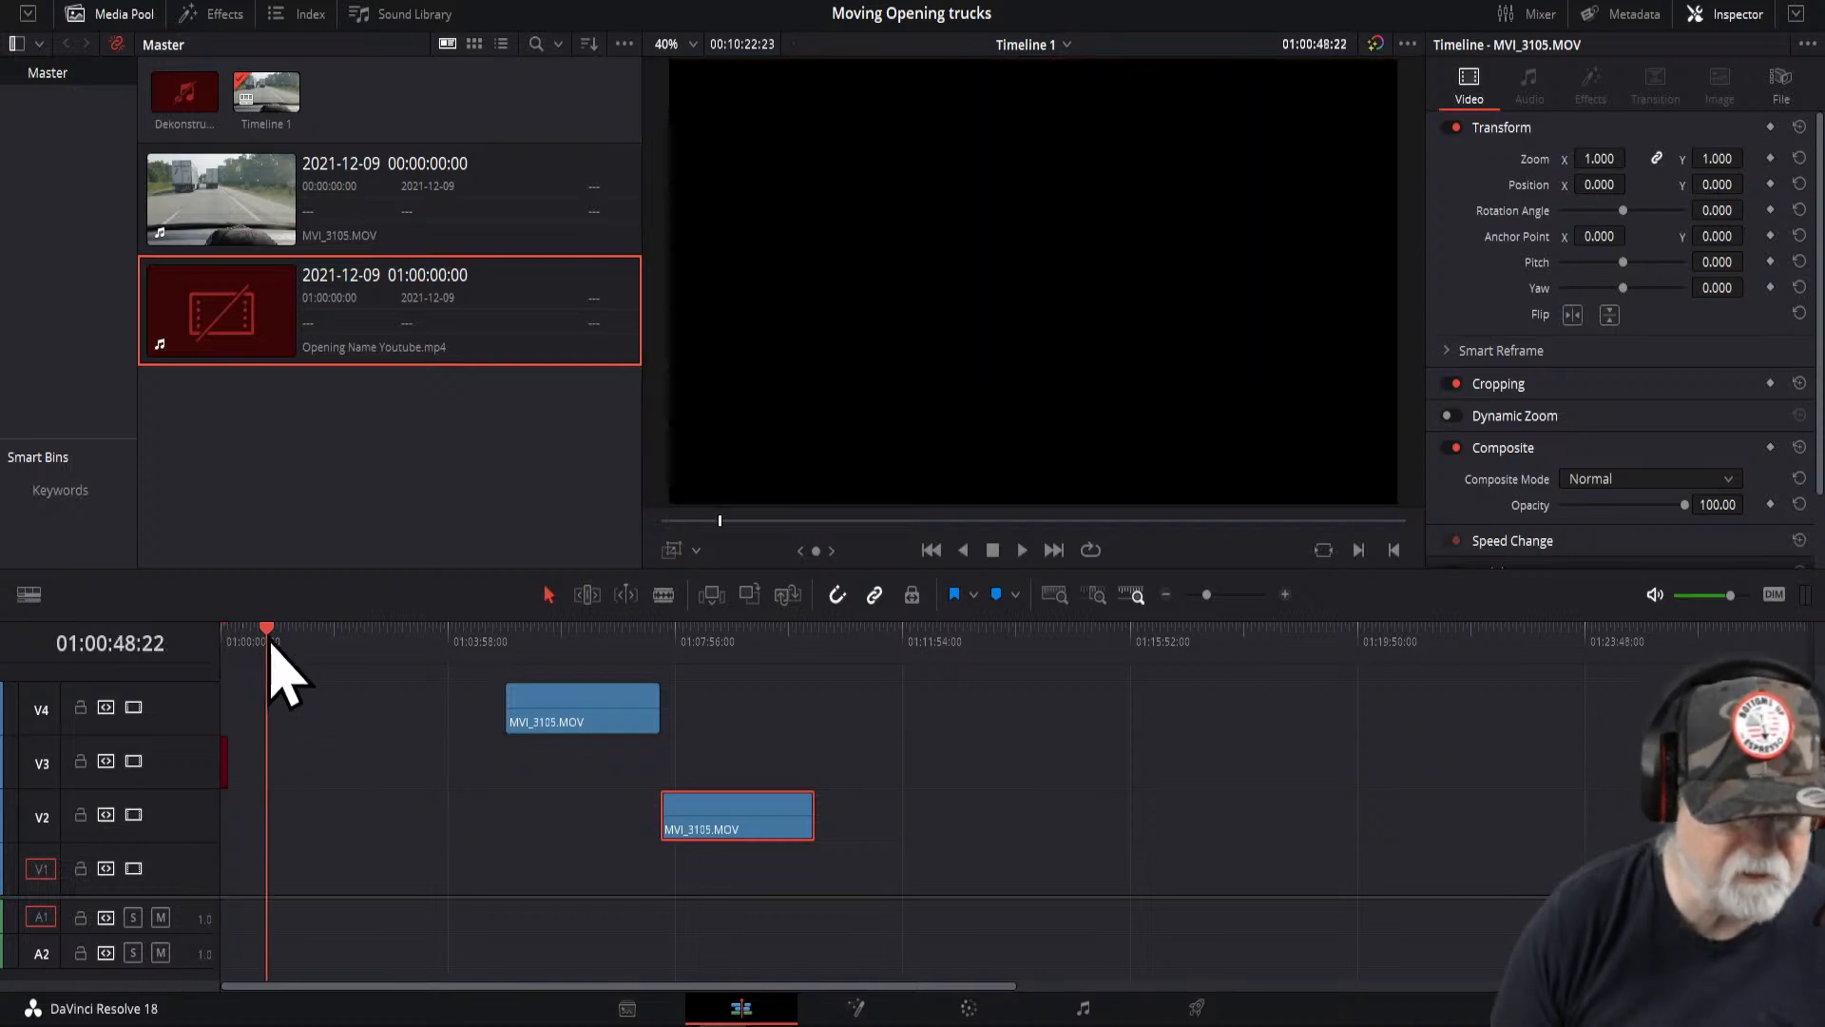
click(226, 766)
drag(228, 770, 296, 766)
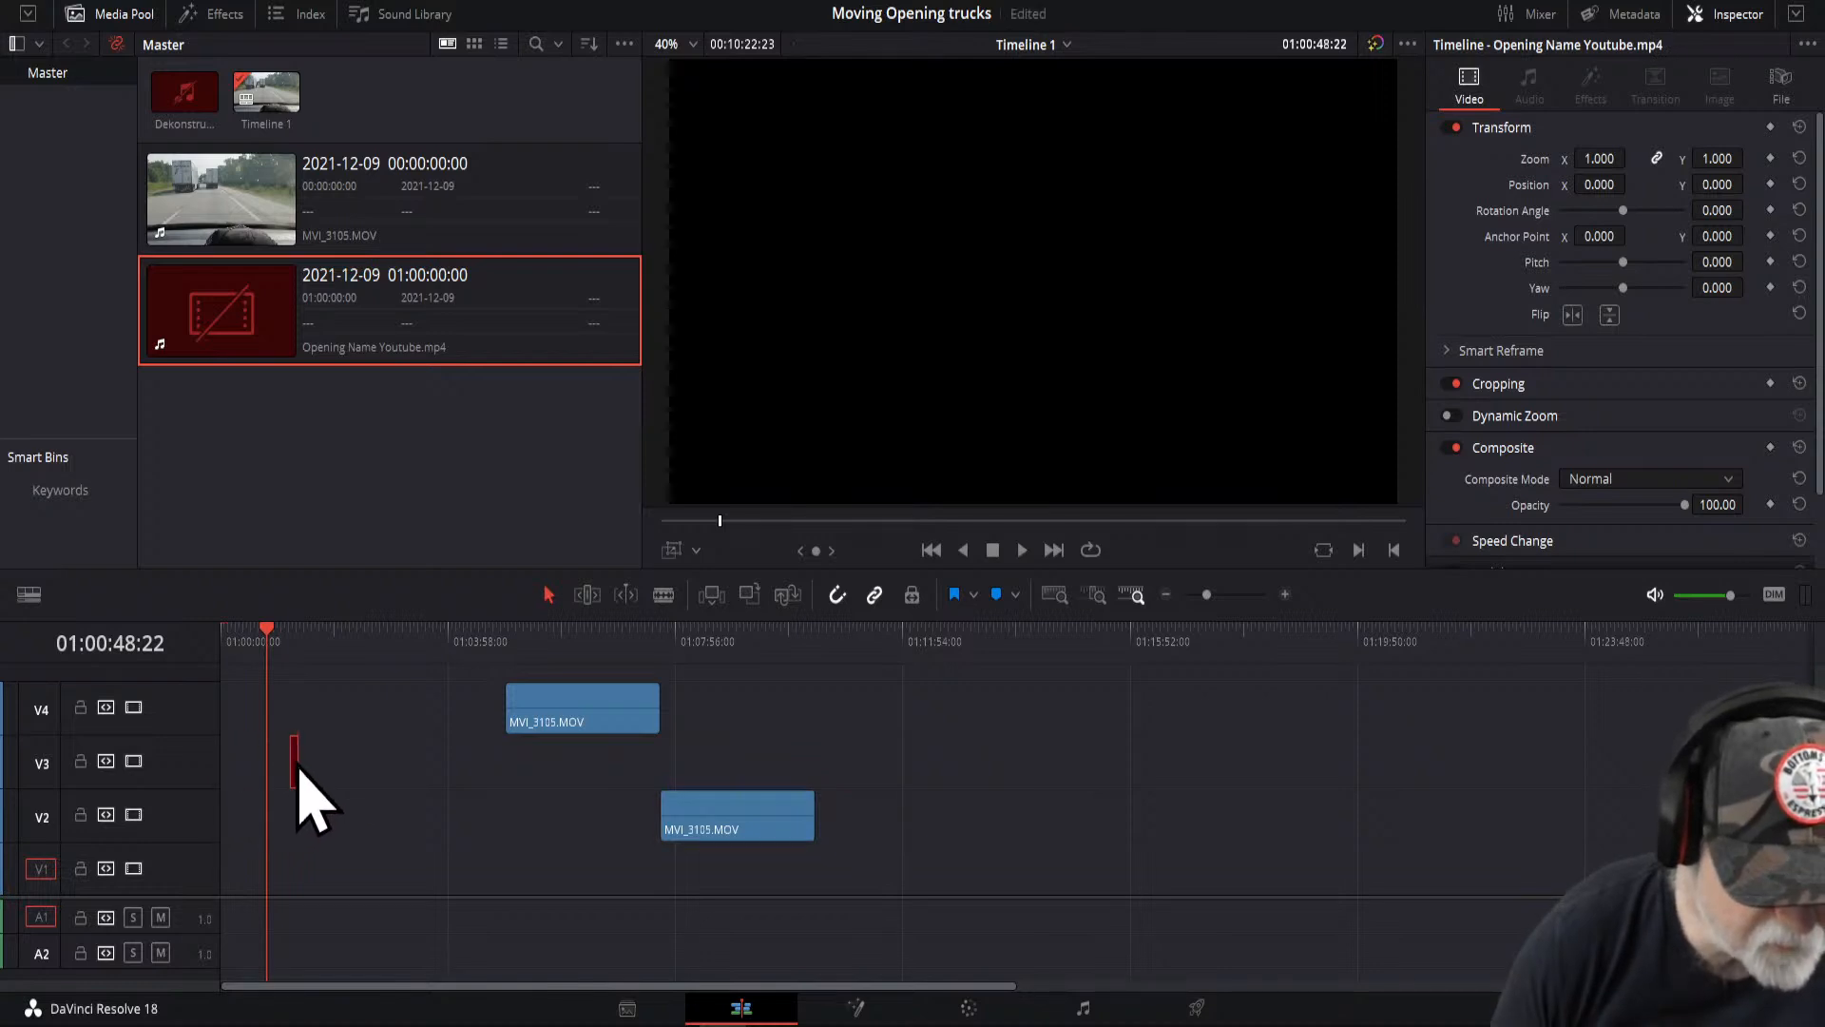
- Apply Change Clip Duration to the offline title clip and move the playhead onto it
right_click(296, 765)
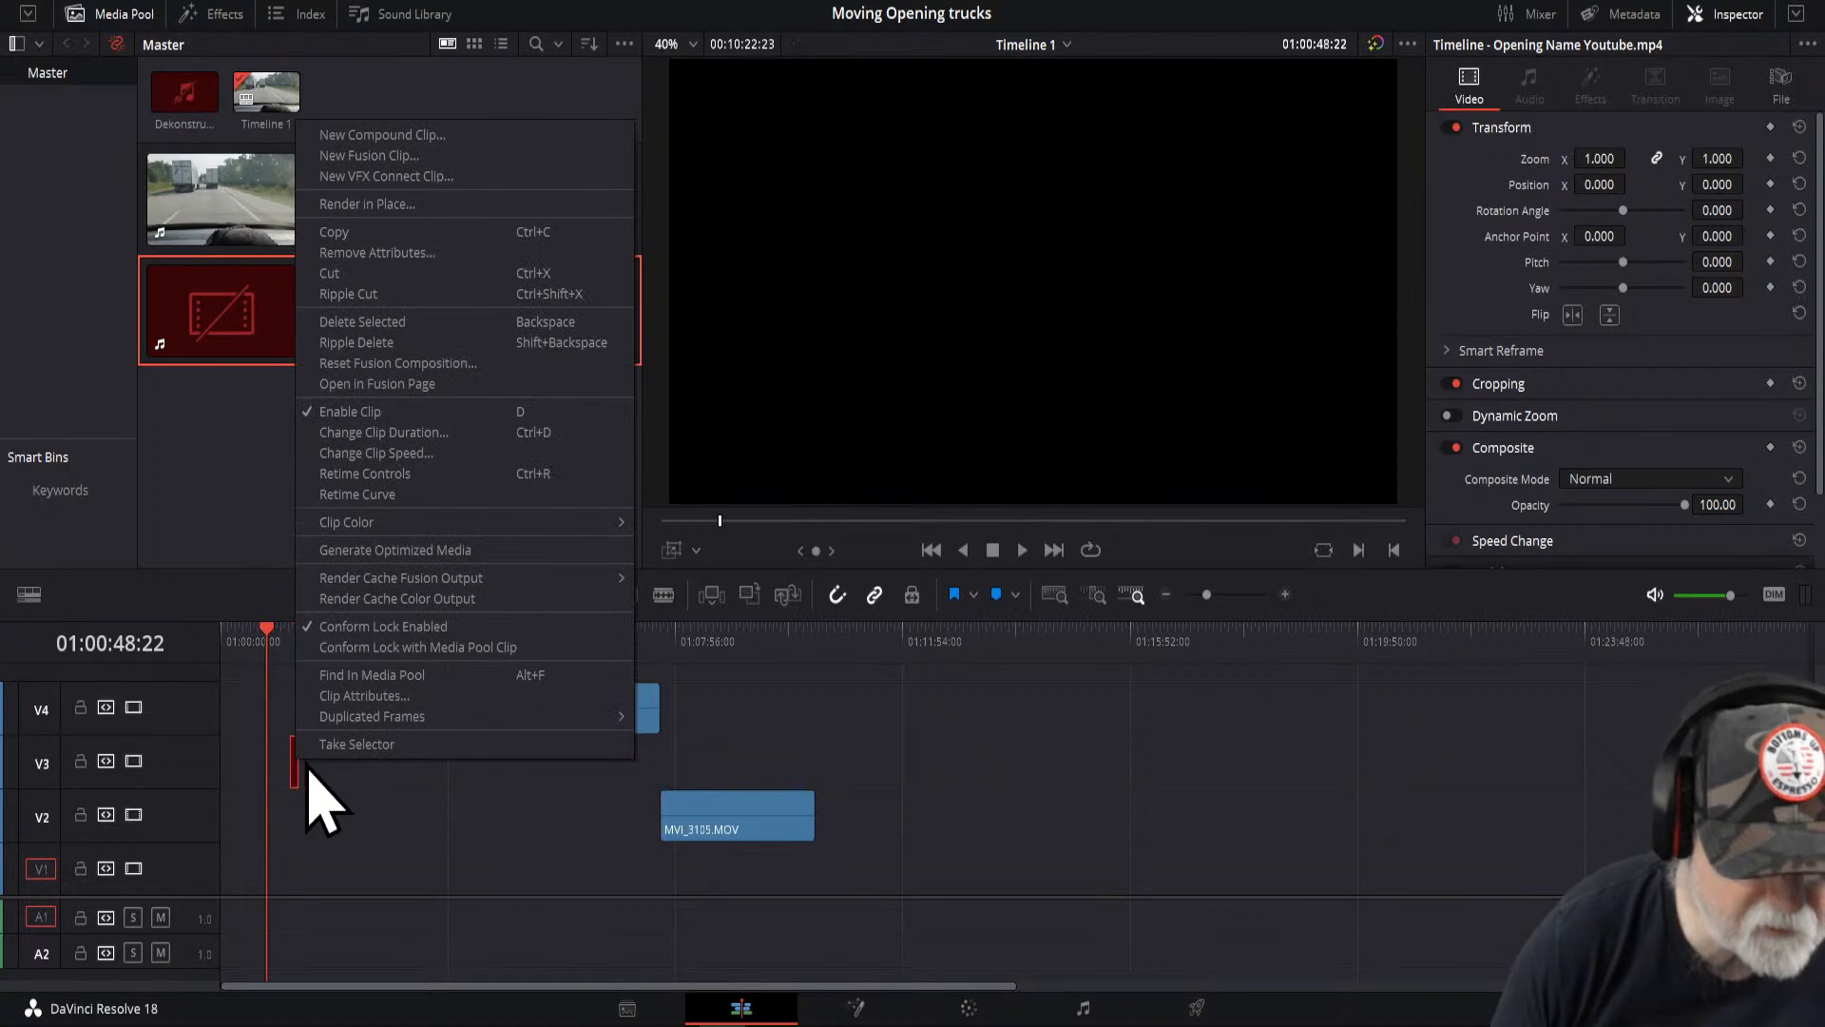
click(402, 433)
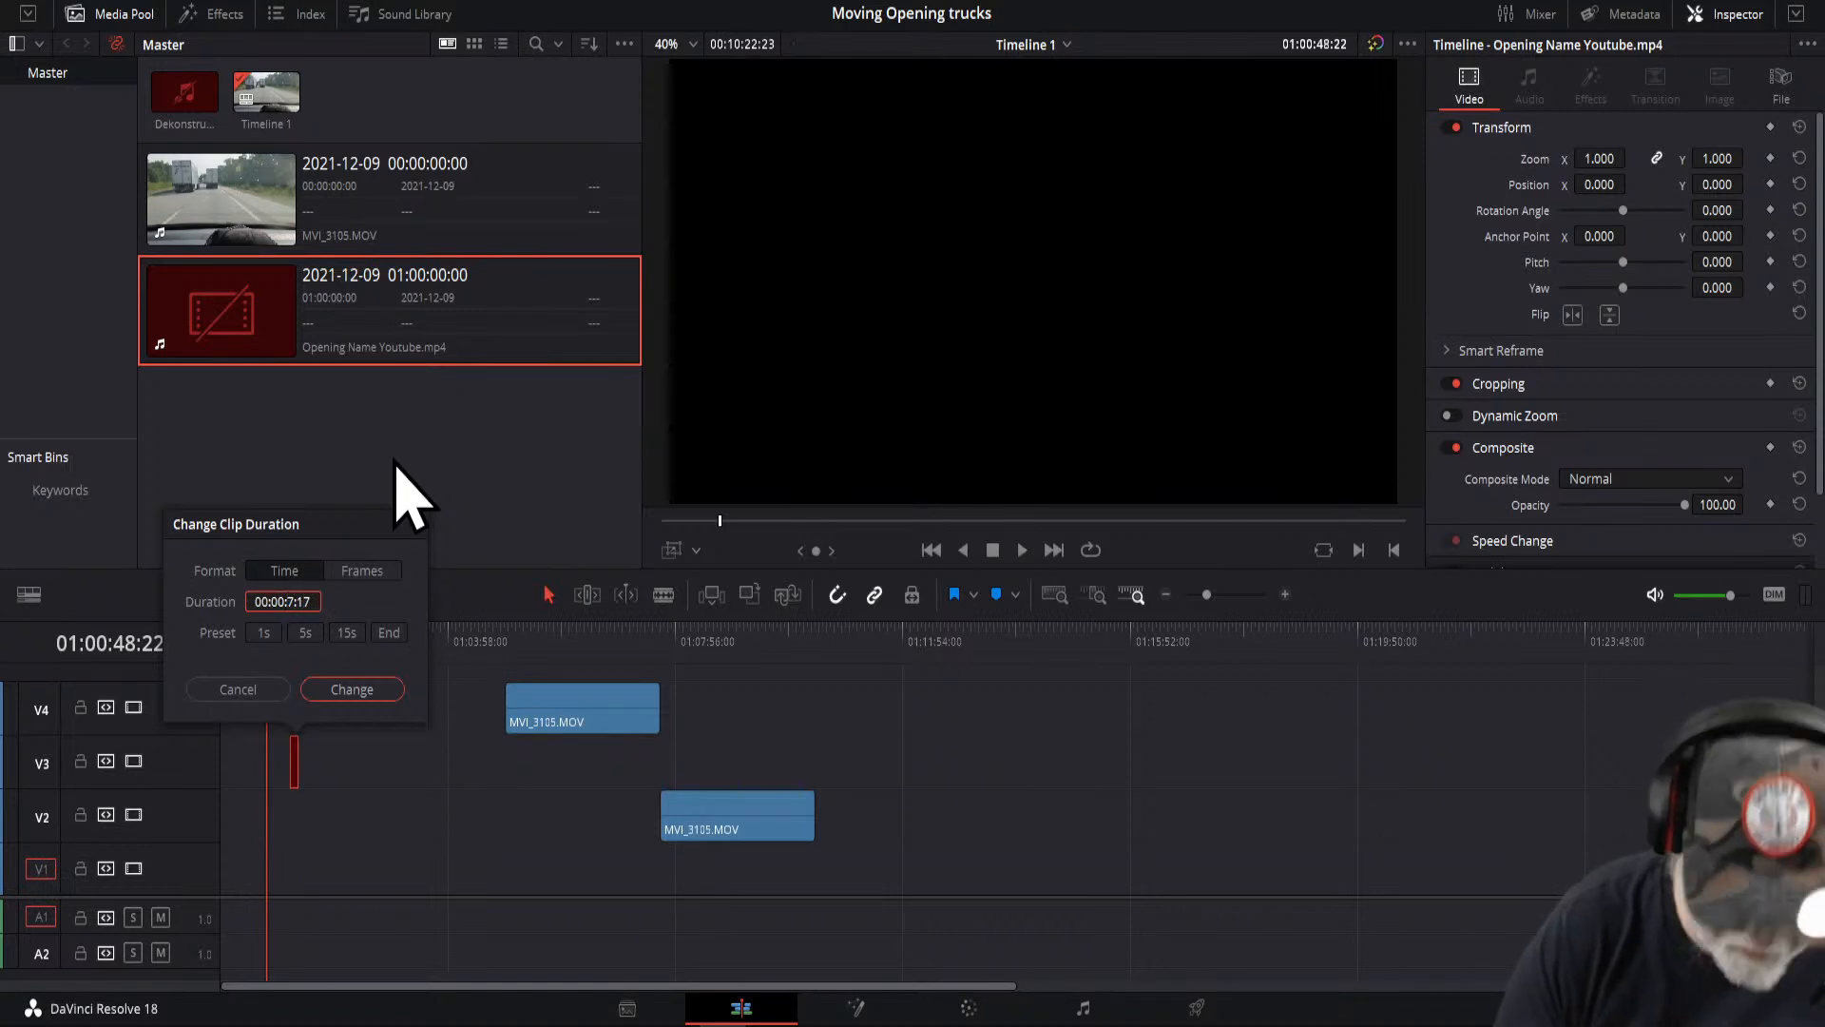
click(340, 692)
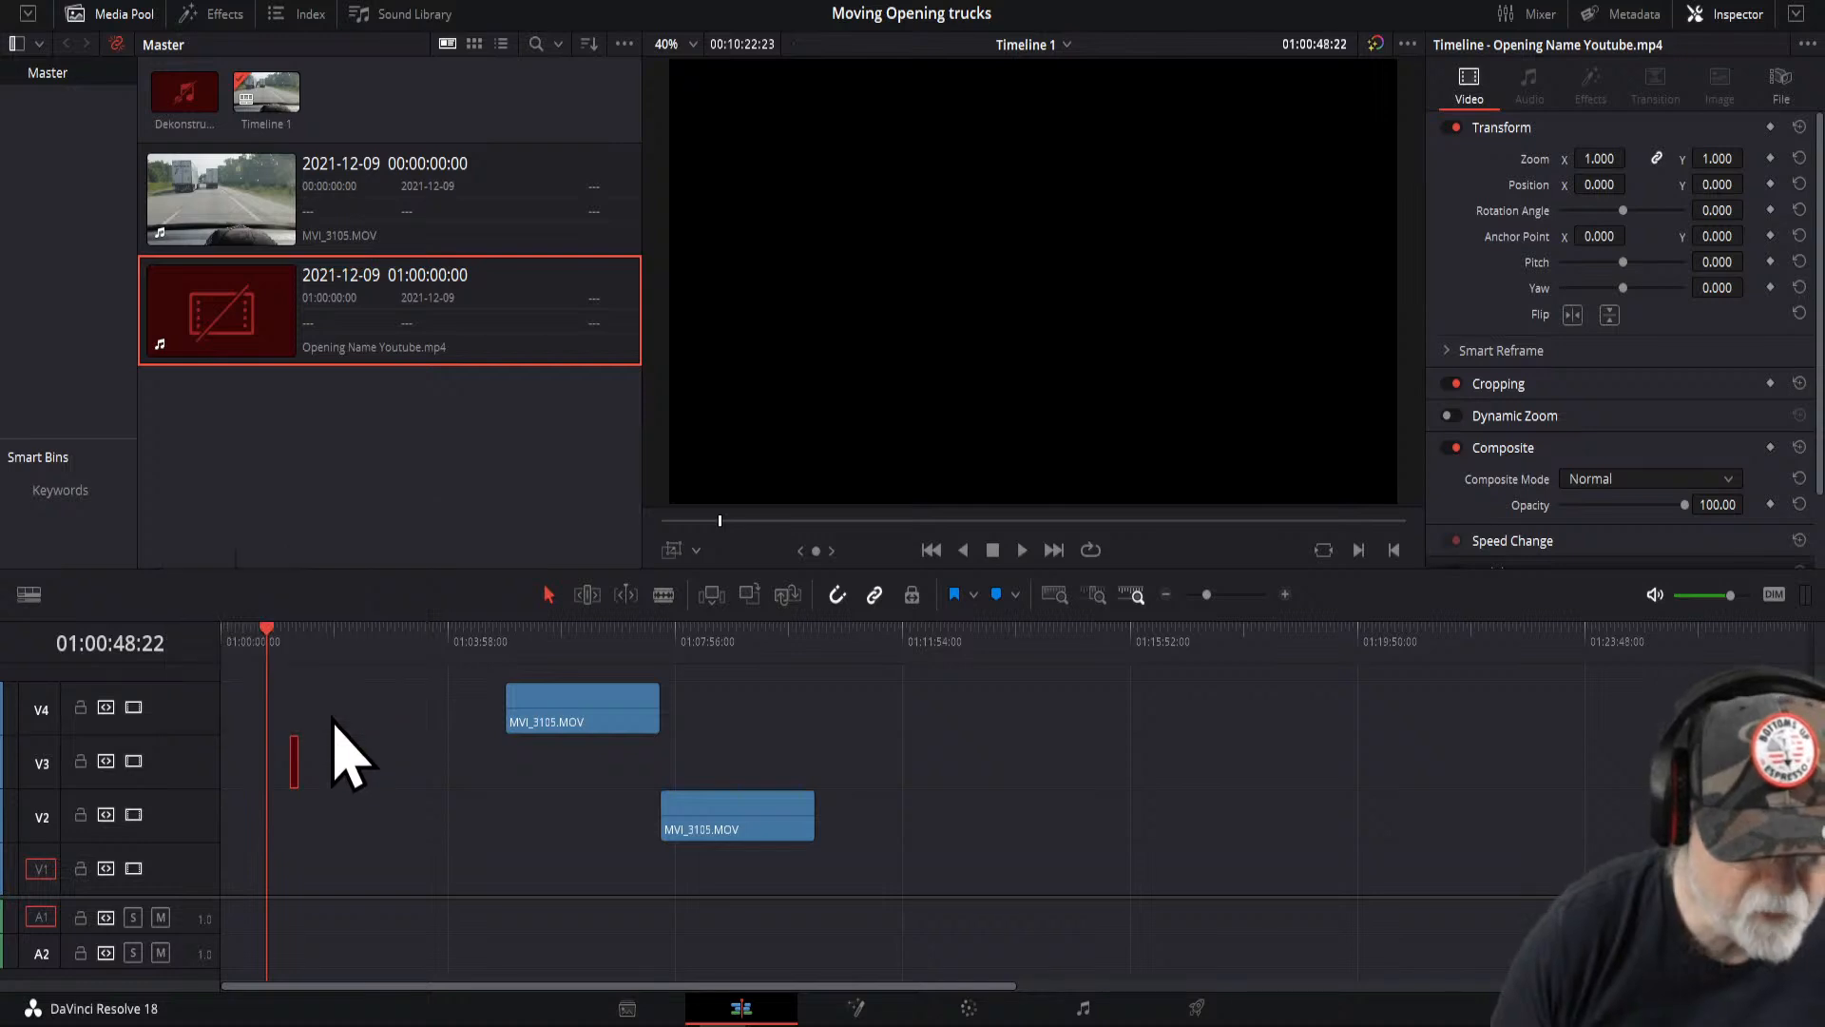
click(292, 642)
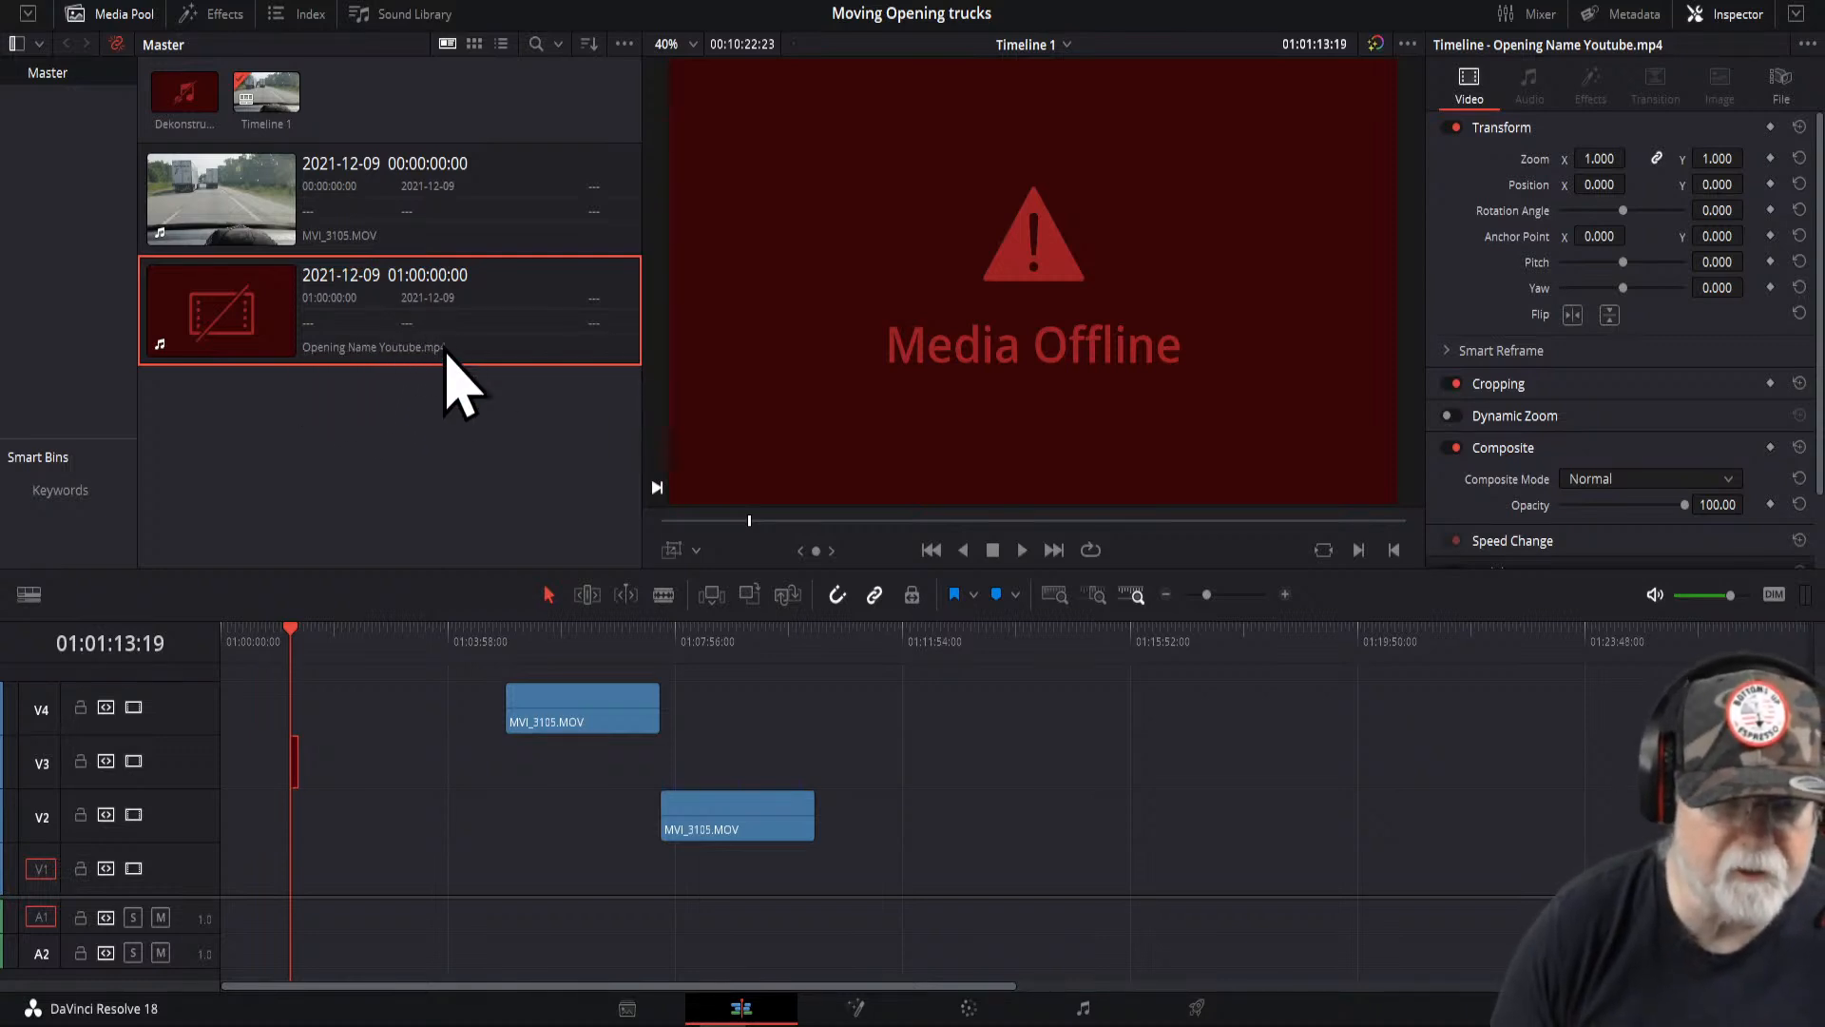
- Rearrange the truck clips: first on V4 at the timeline start, second on V3 directly after it
drag(332, 712, 241, 766)
drag(533, 724, 269, 725)
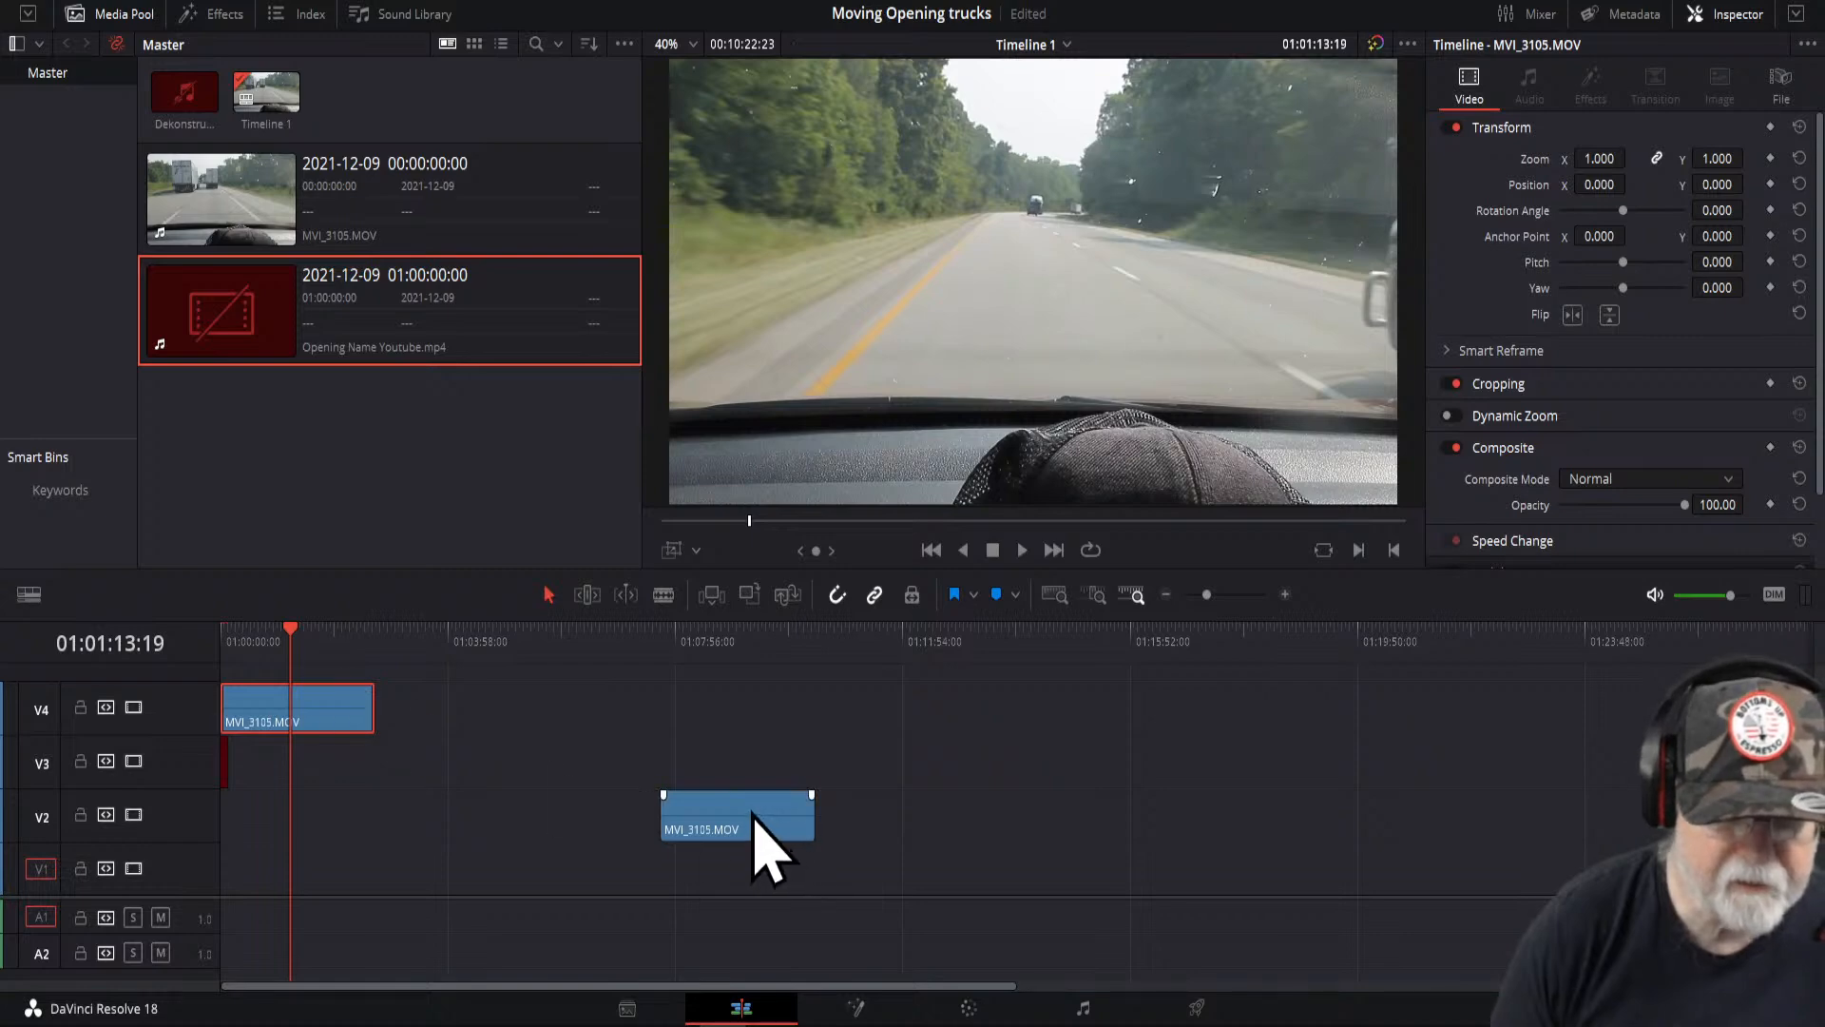
drag(752, 815, 475, 774)
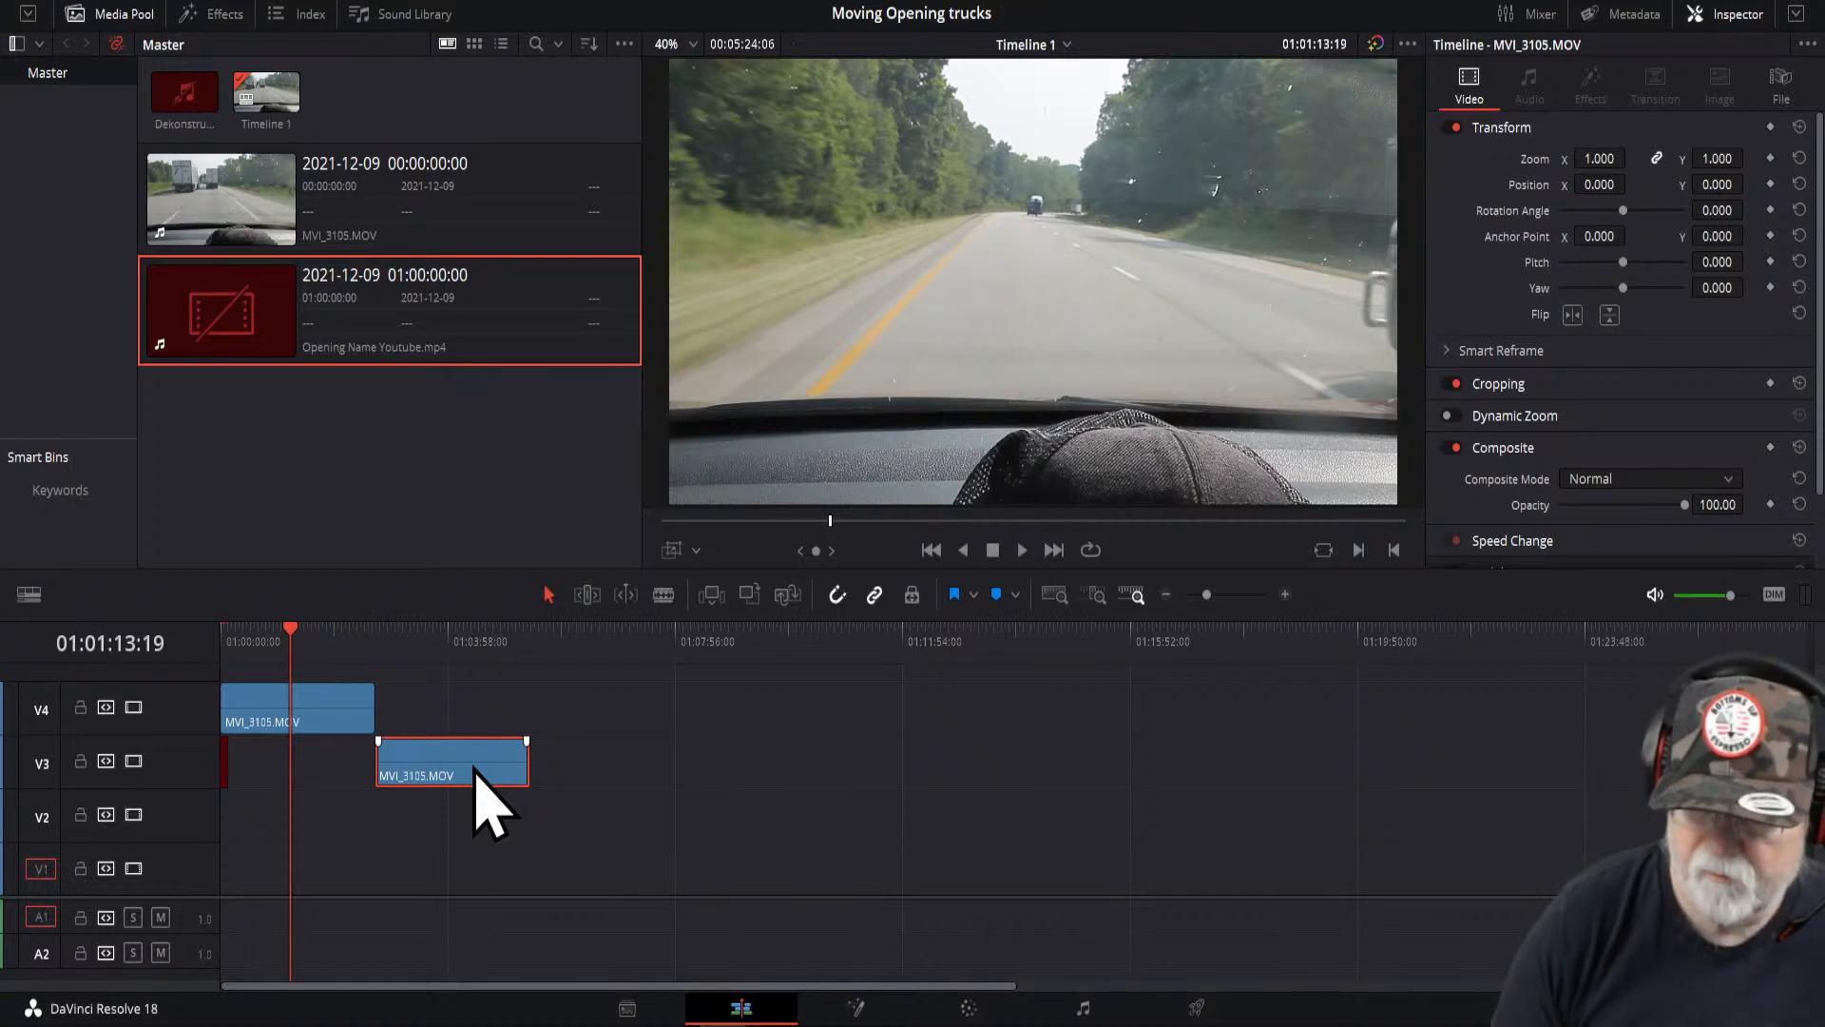
- Open the first truck clip on the Fusion page and move both nodes together toward the centre
click(292, 708)
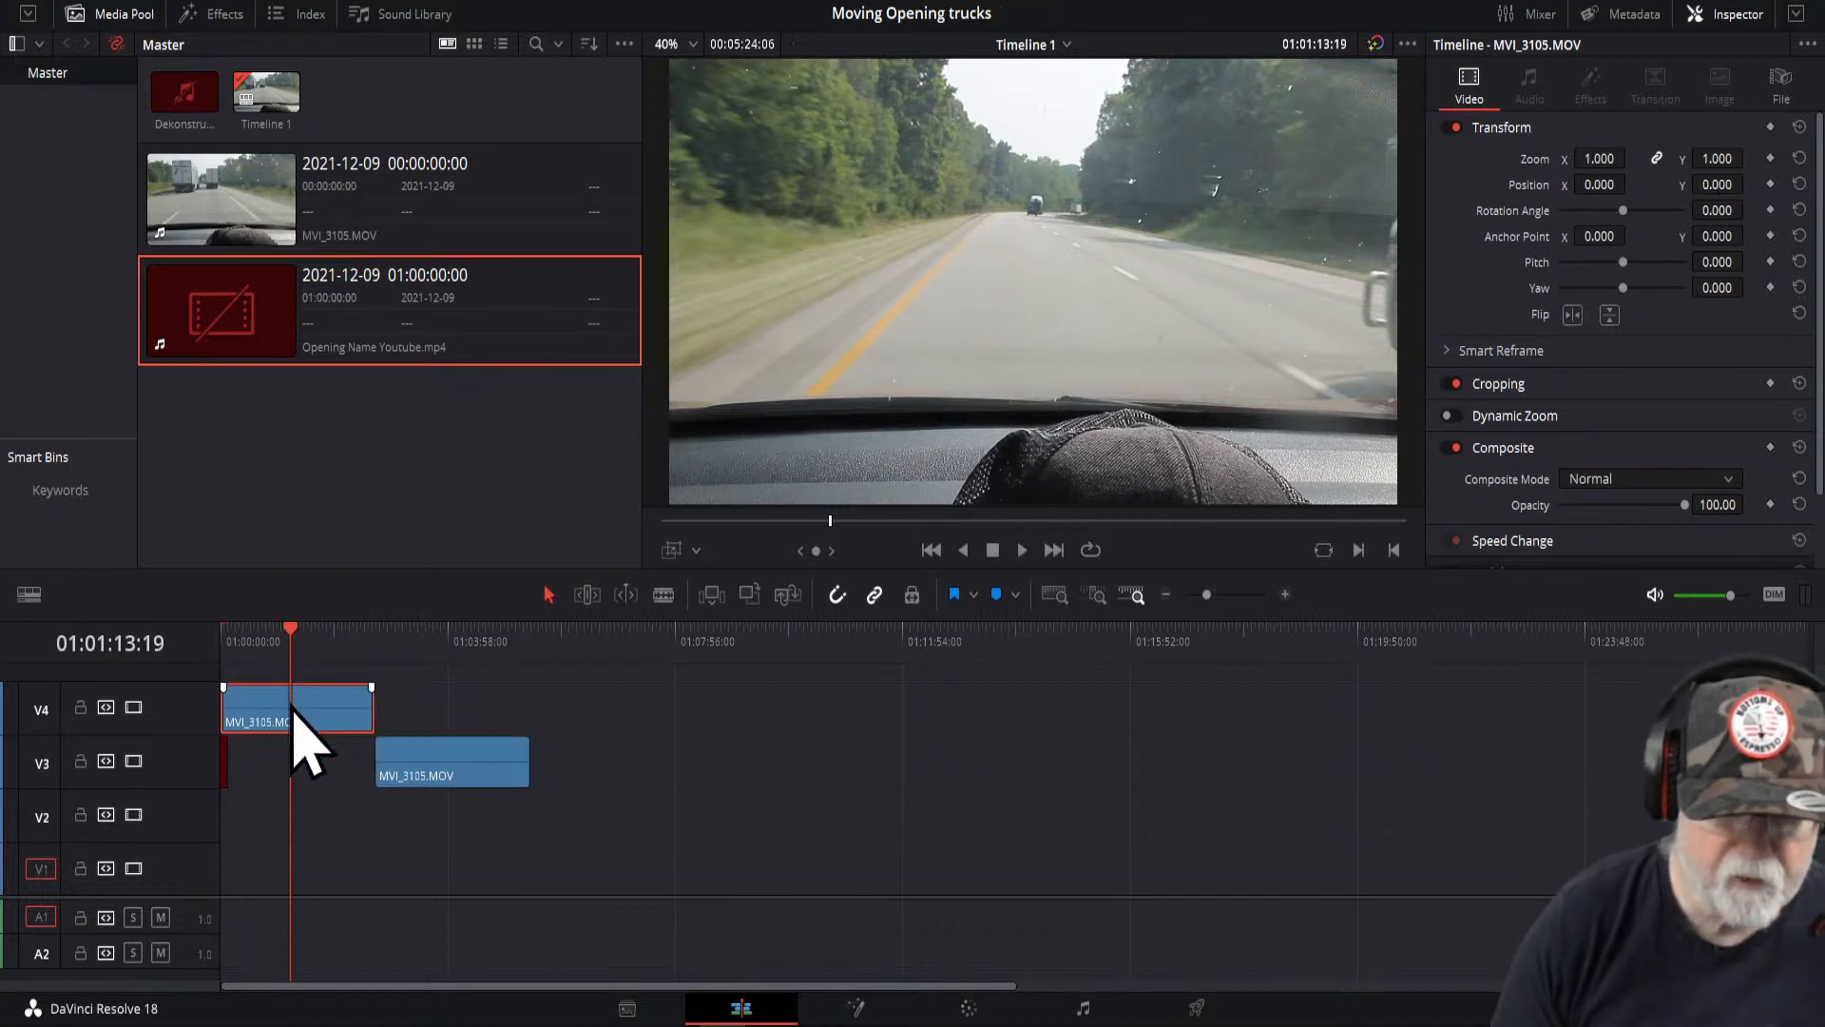
click(857, 1012)
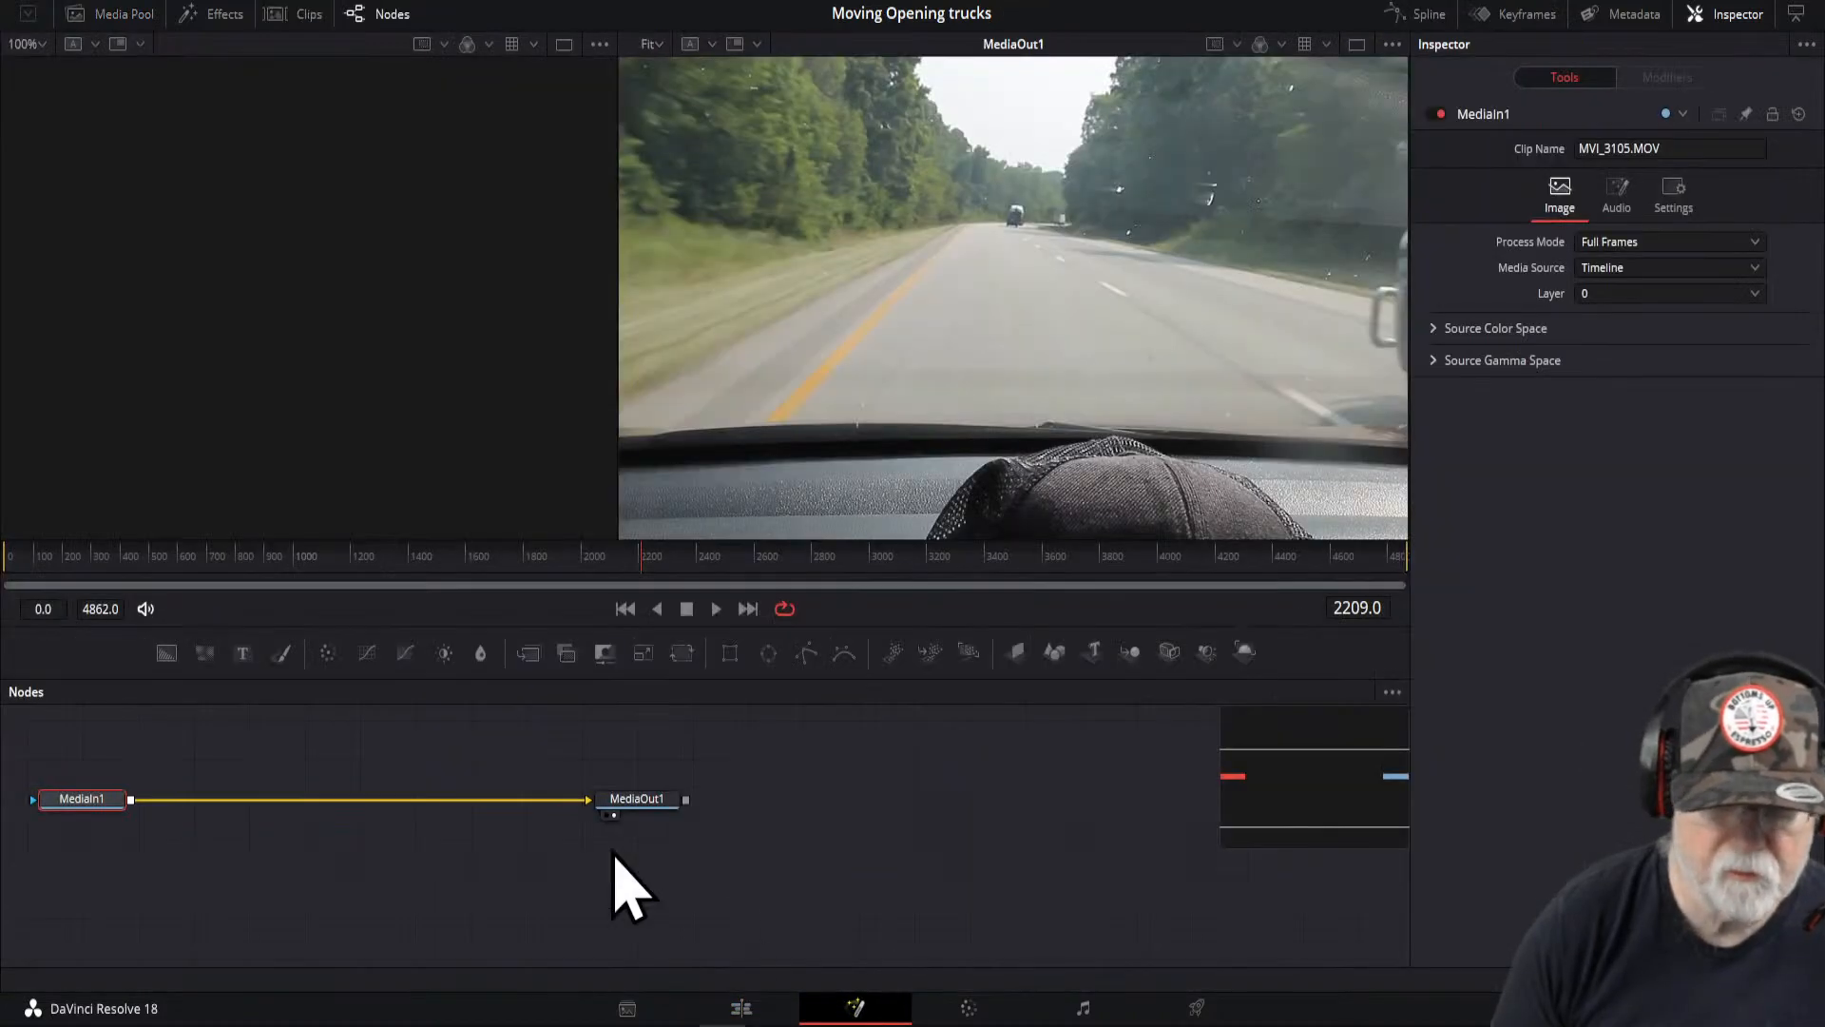
drag(86, 727, 665, 865)
drag(648, 802, 887, 806)
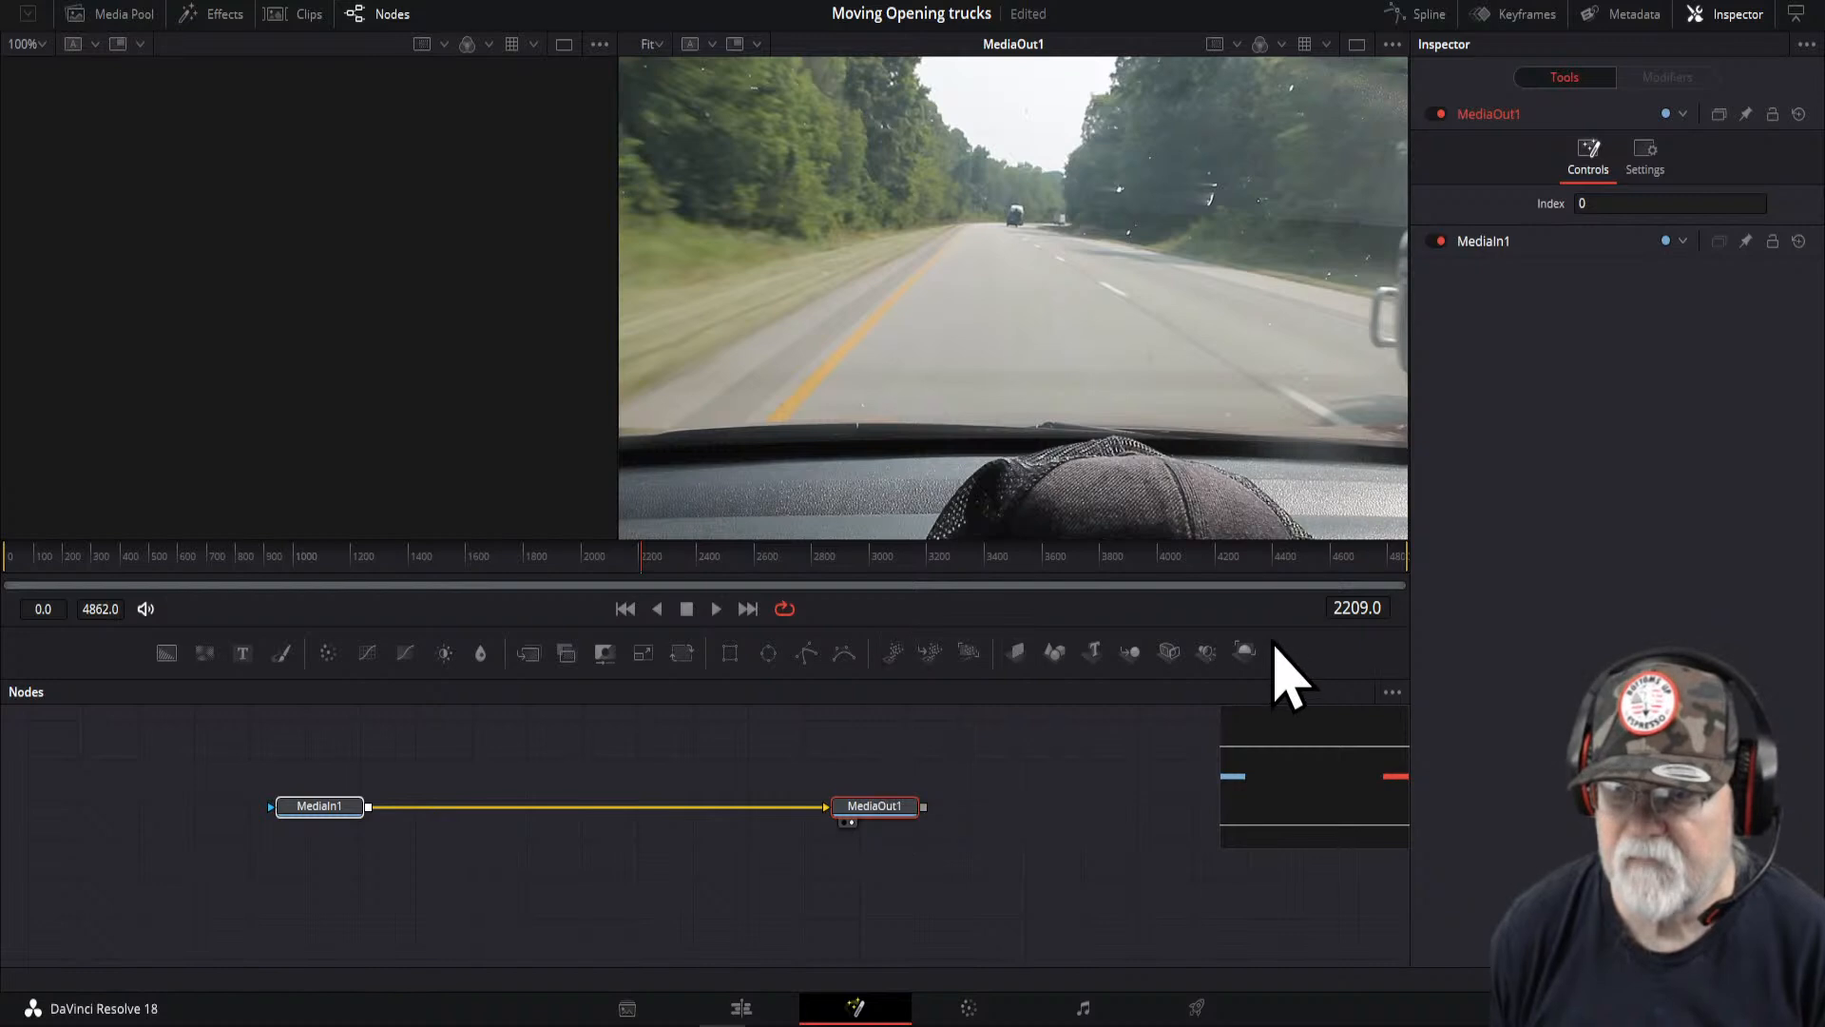
- Insert a Tracker node after MediaIn1 and move it to sit midway between MediaIn1 and MediaOut1
click(321, 810)
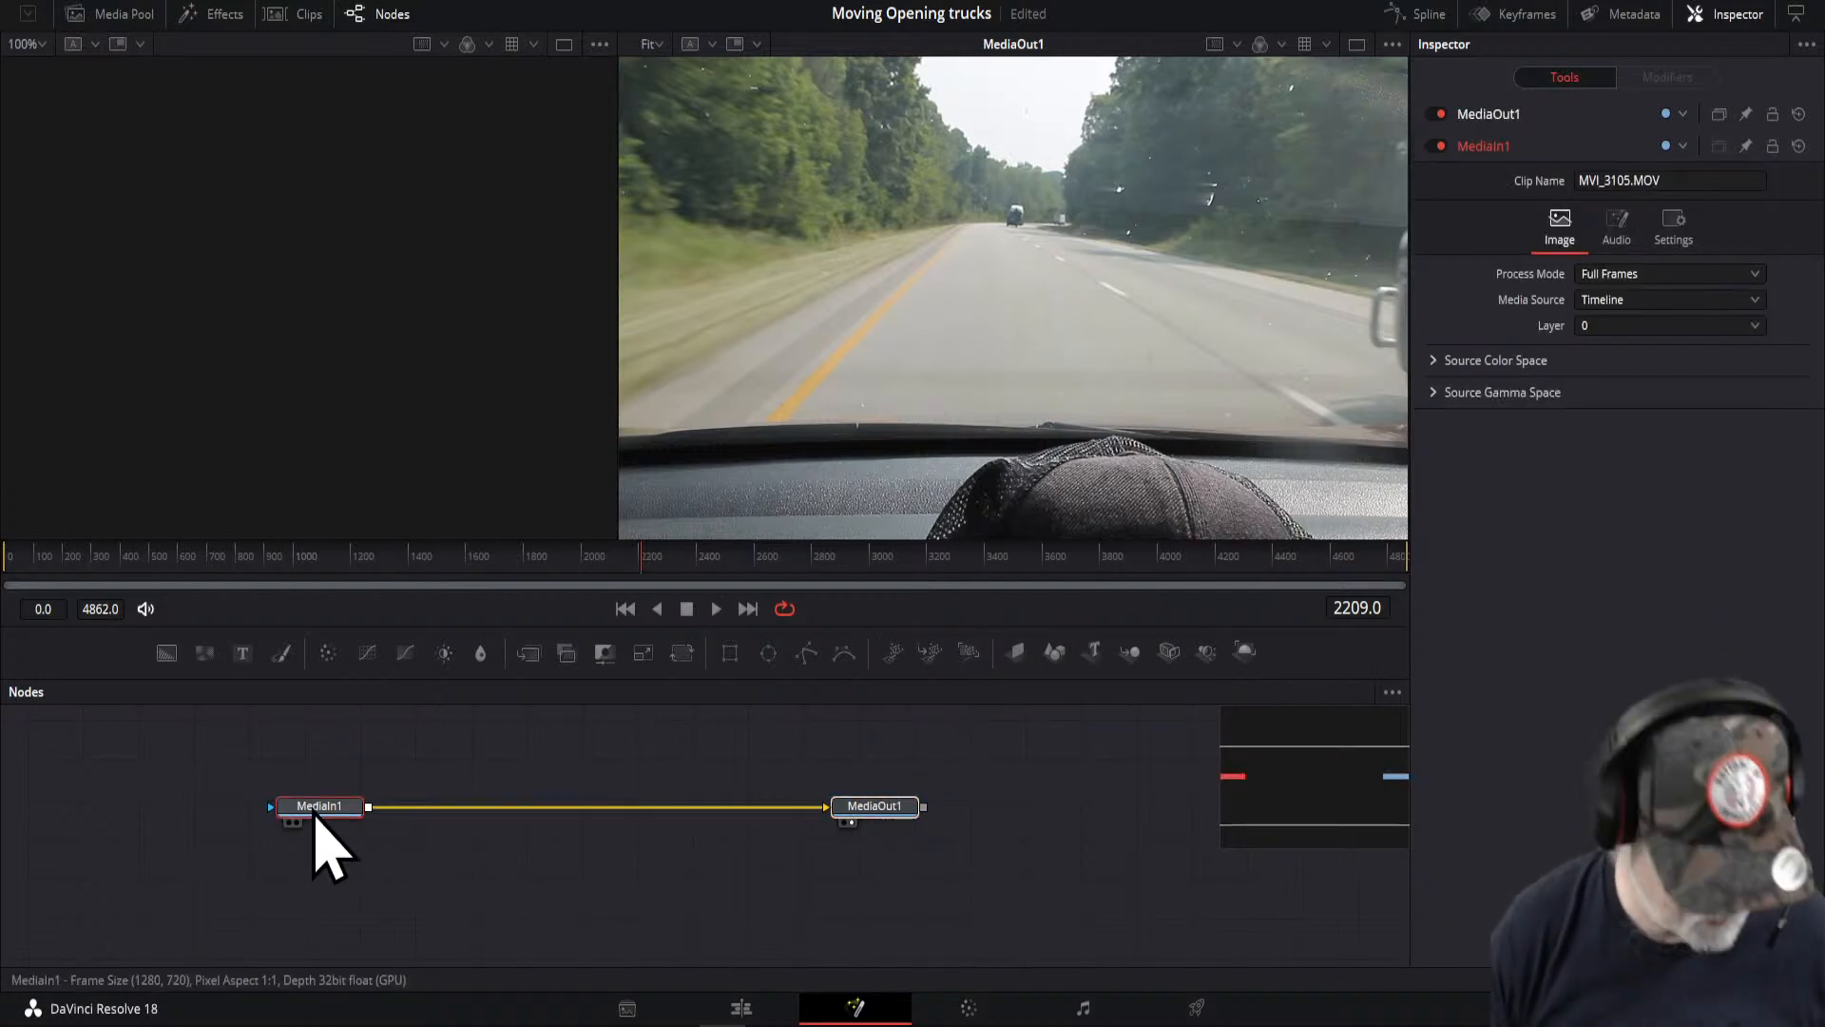
key(shift+space)
text(trac)
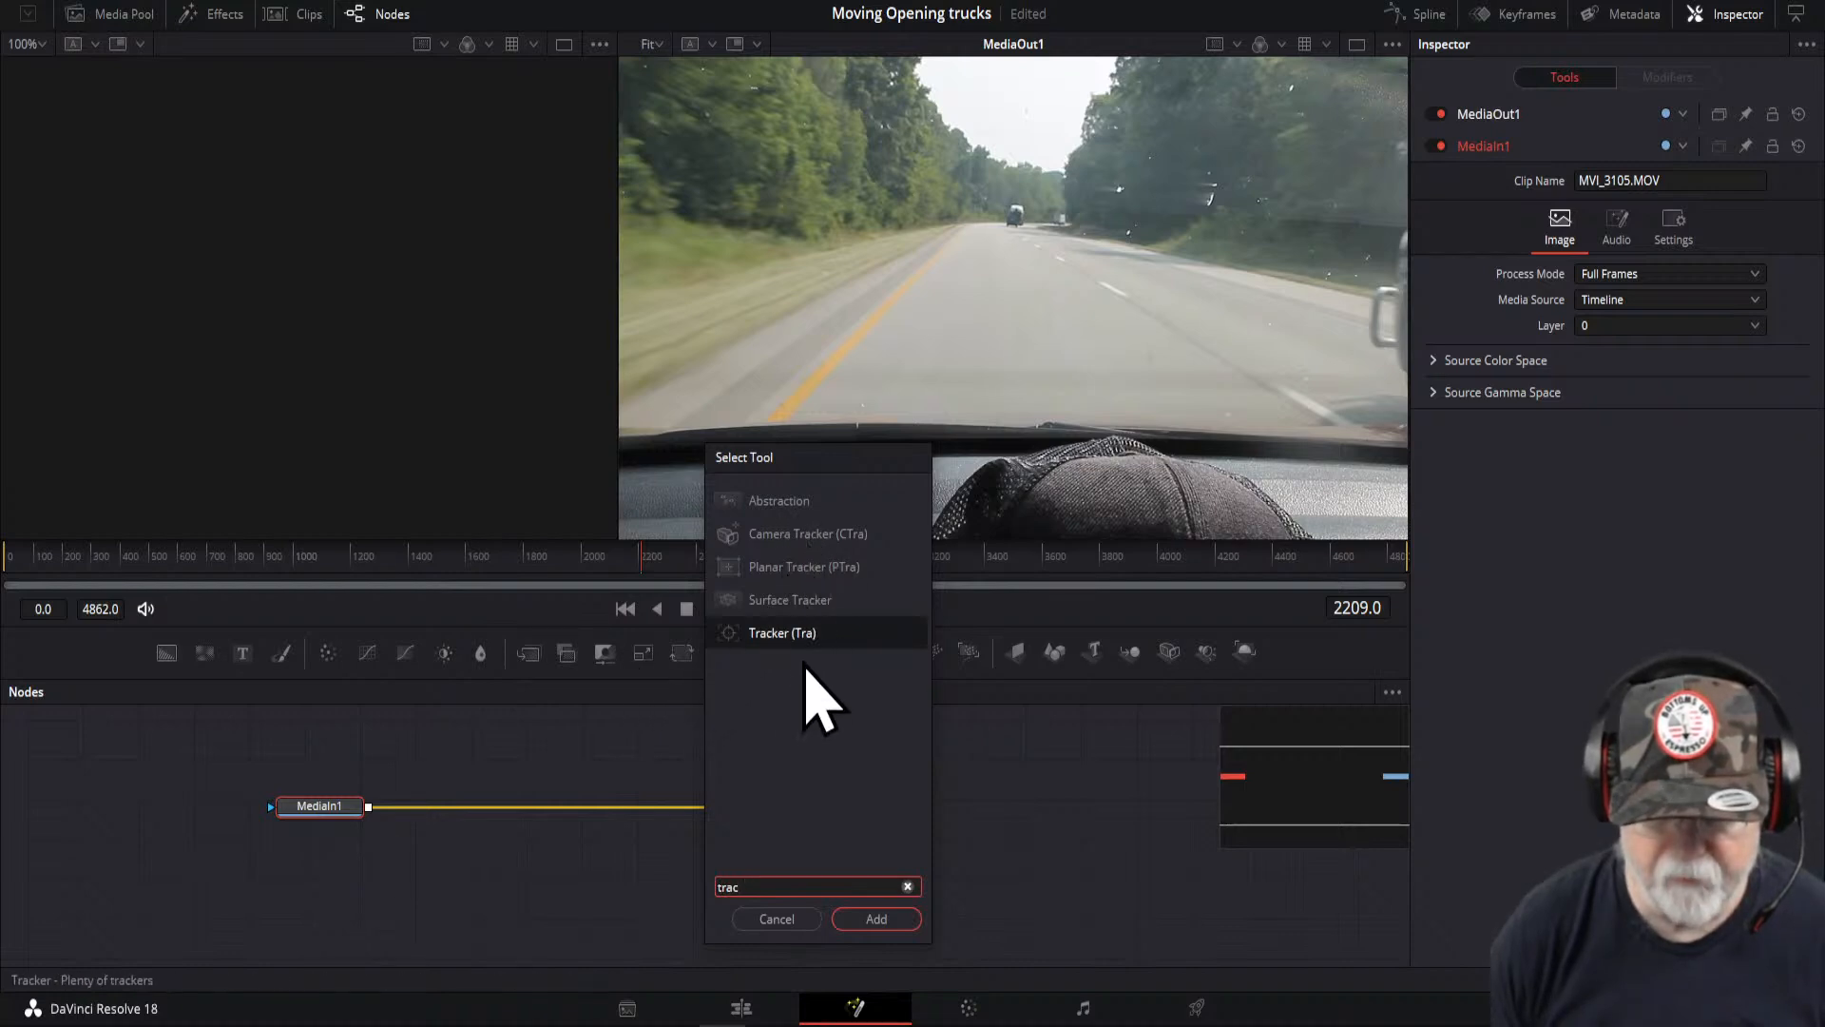
click(773, 629)
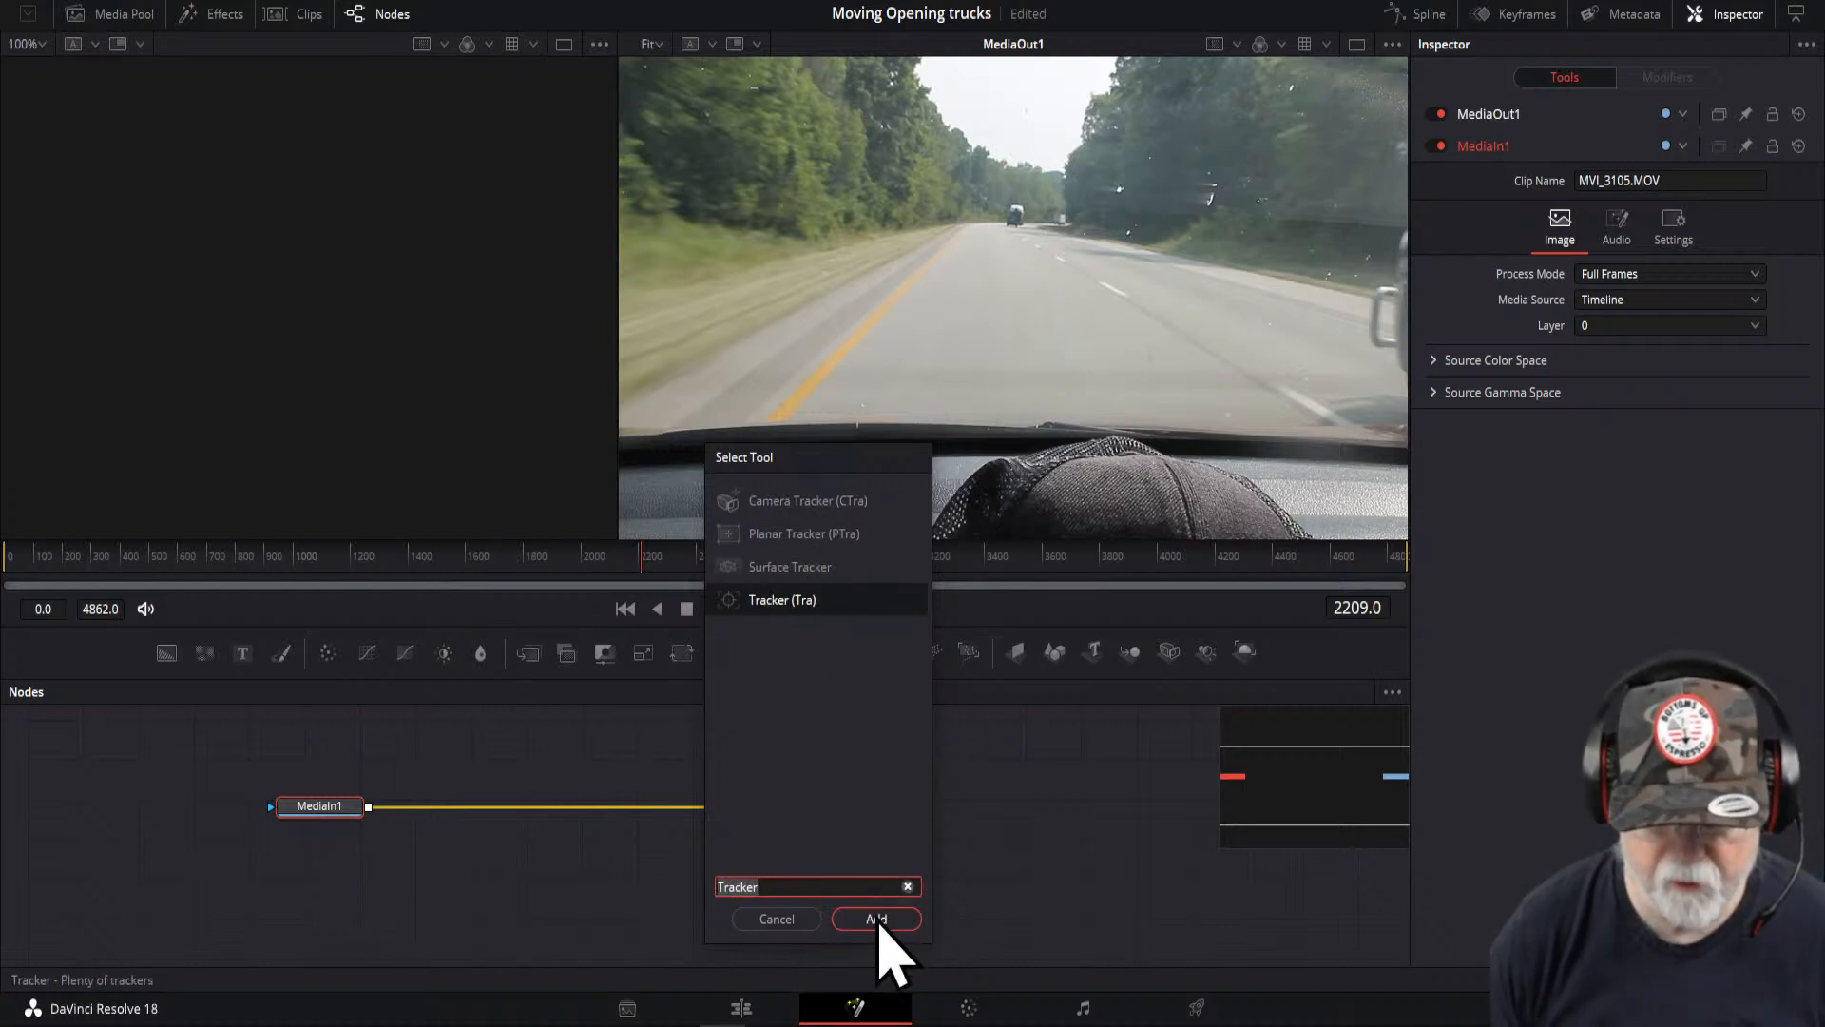
click(876, 919)
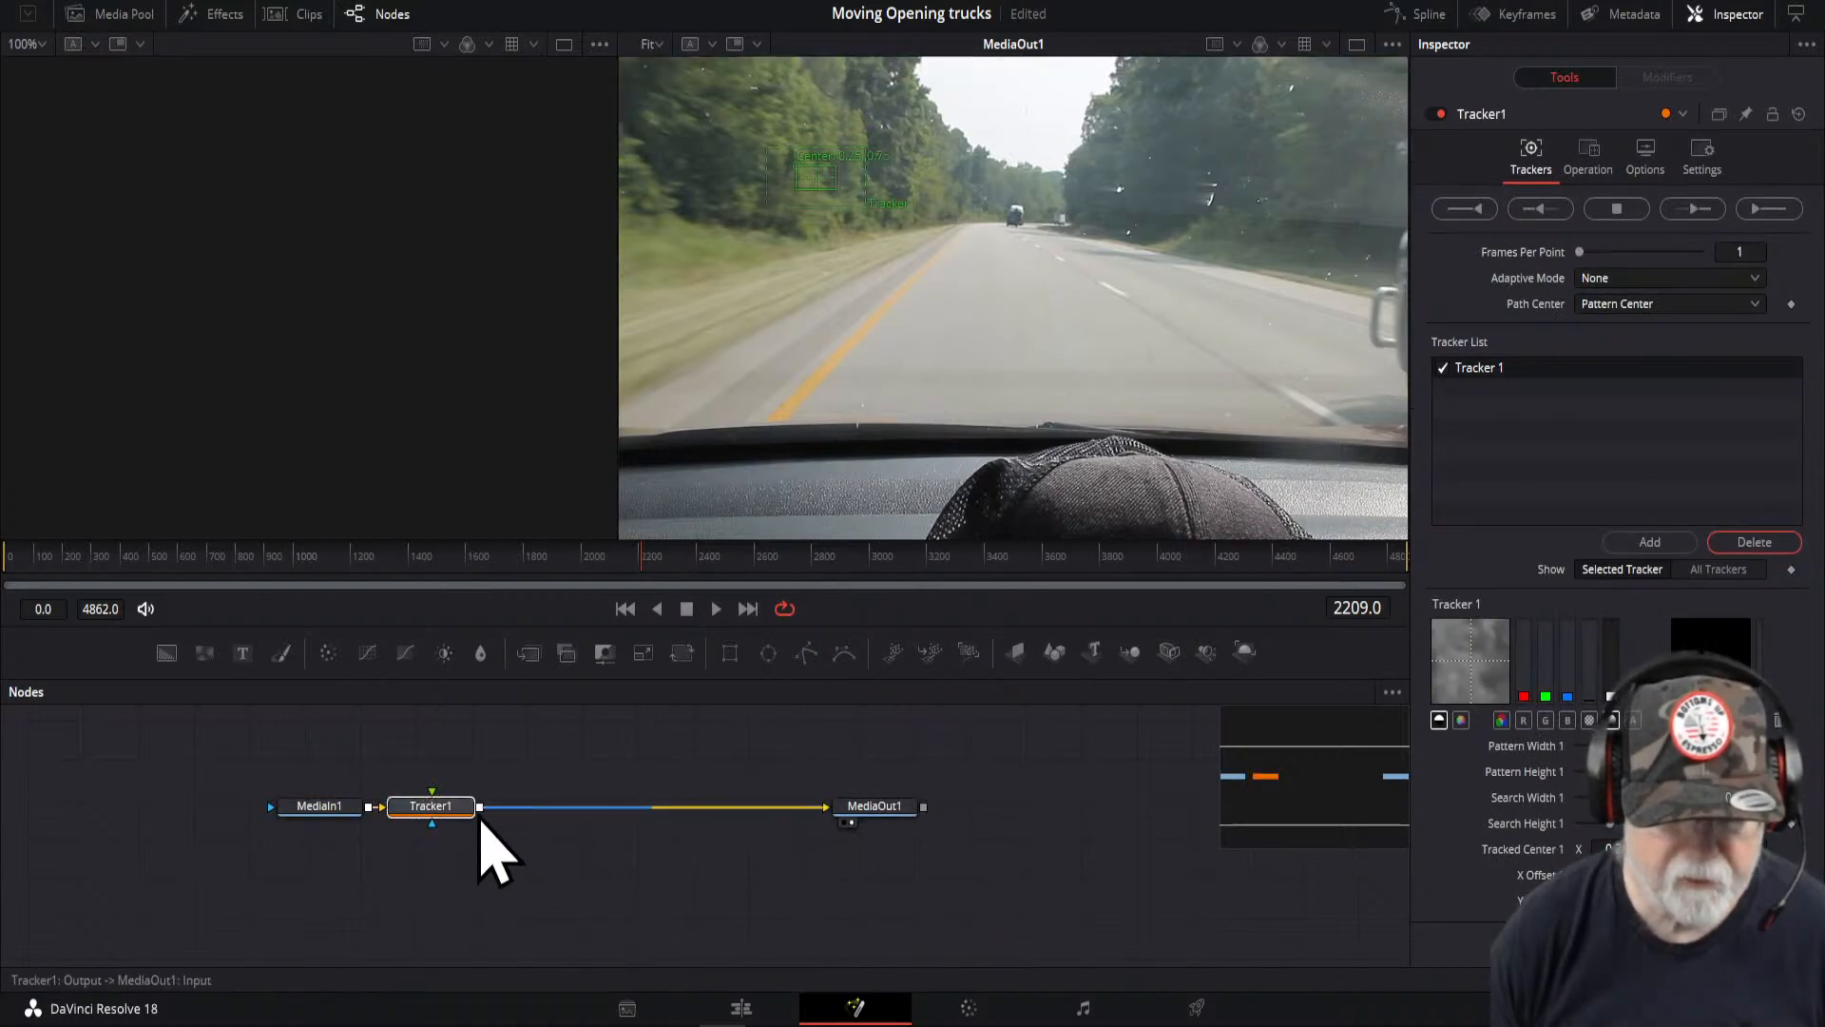
drag(428, 808, 566, 813)
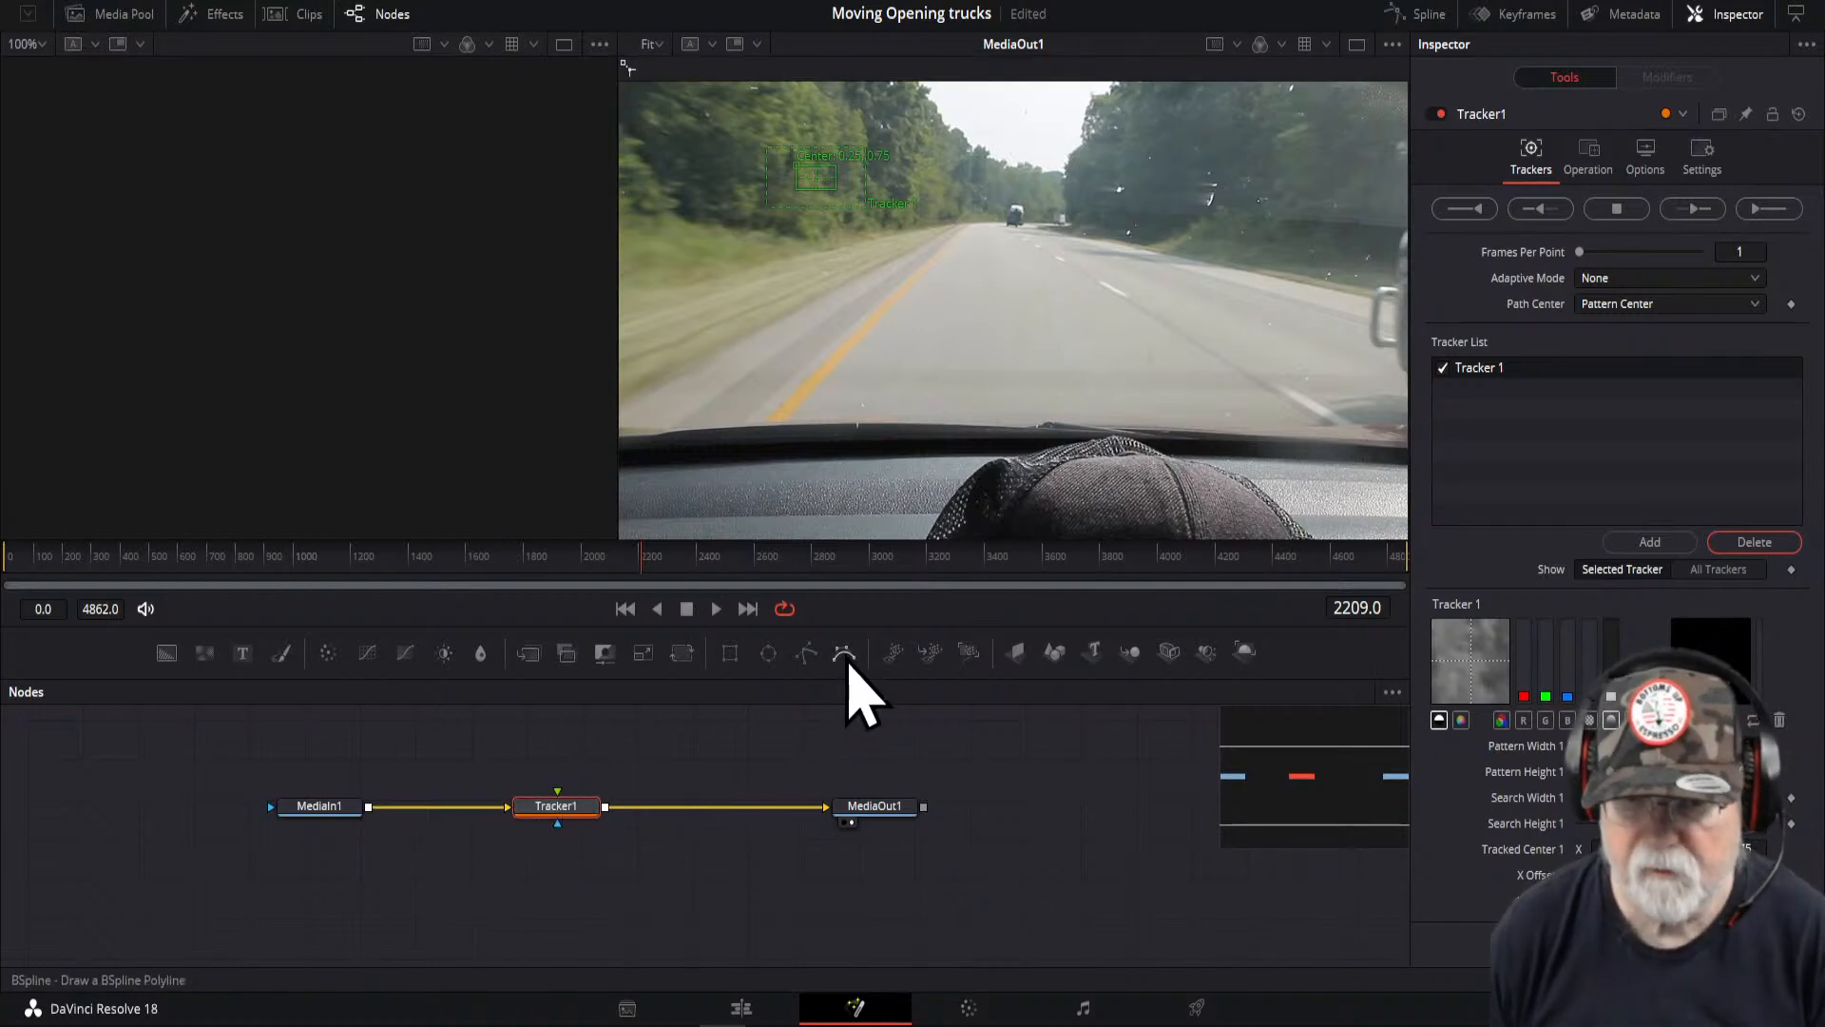
- From the first frame, place the tracker pattern on the lead truck's trailer and track forward through the whole clip
click(625, 610)
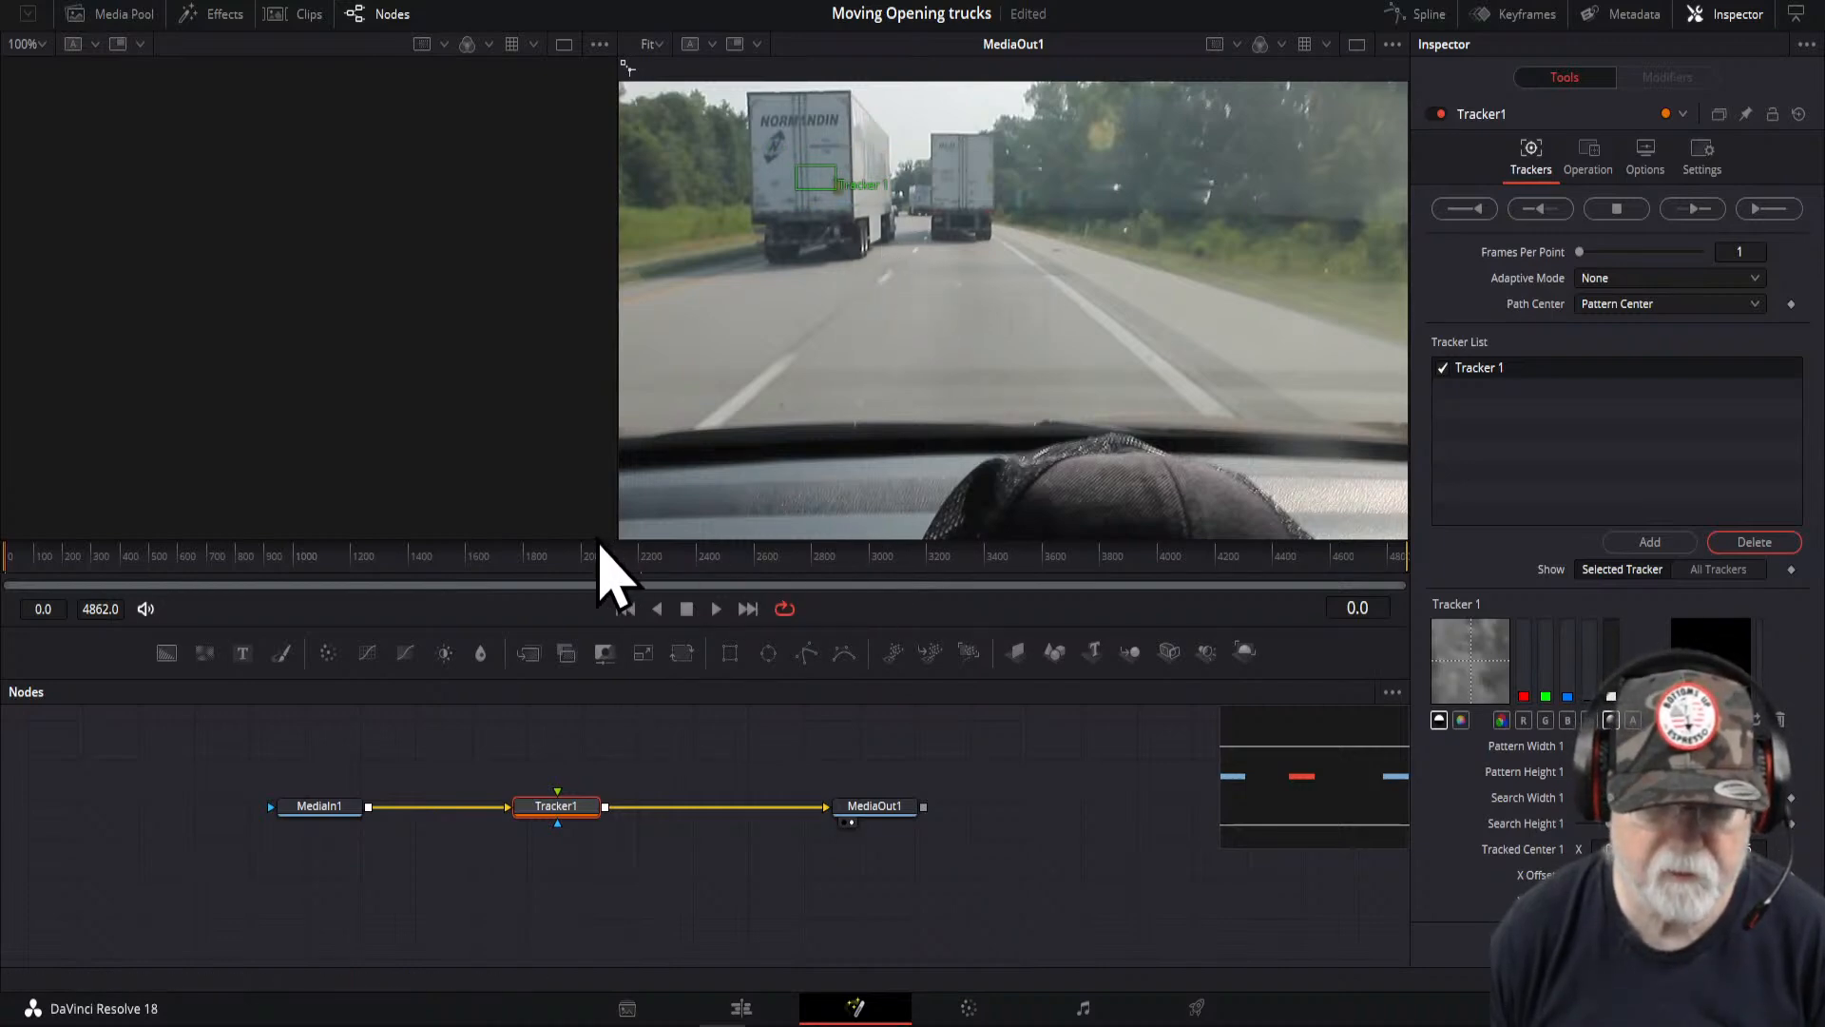
drag(596, 539, 595, 693)
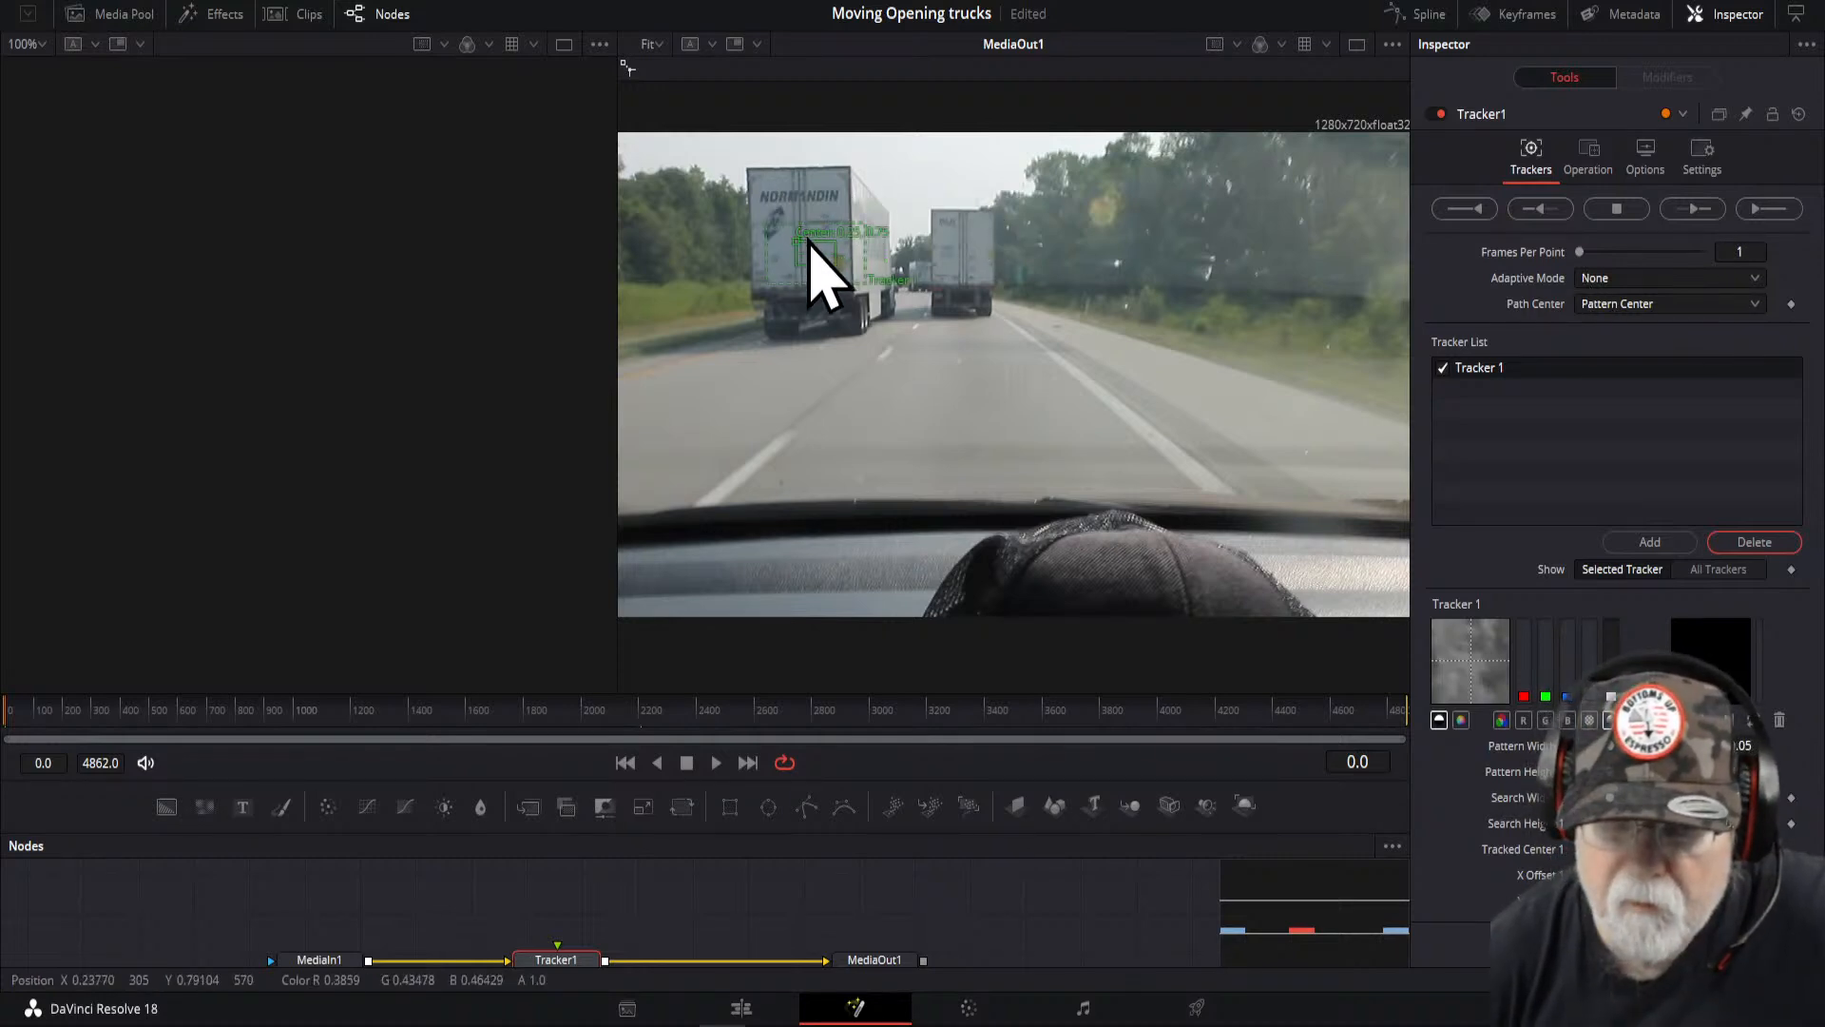
mouse_move(800, 241)
mouse_down()
mouse_move(774, 212)
mouse_move(798, 265)
mouse_move(785, 228)
mouse_up()
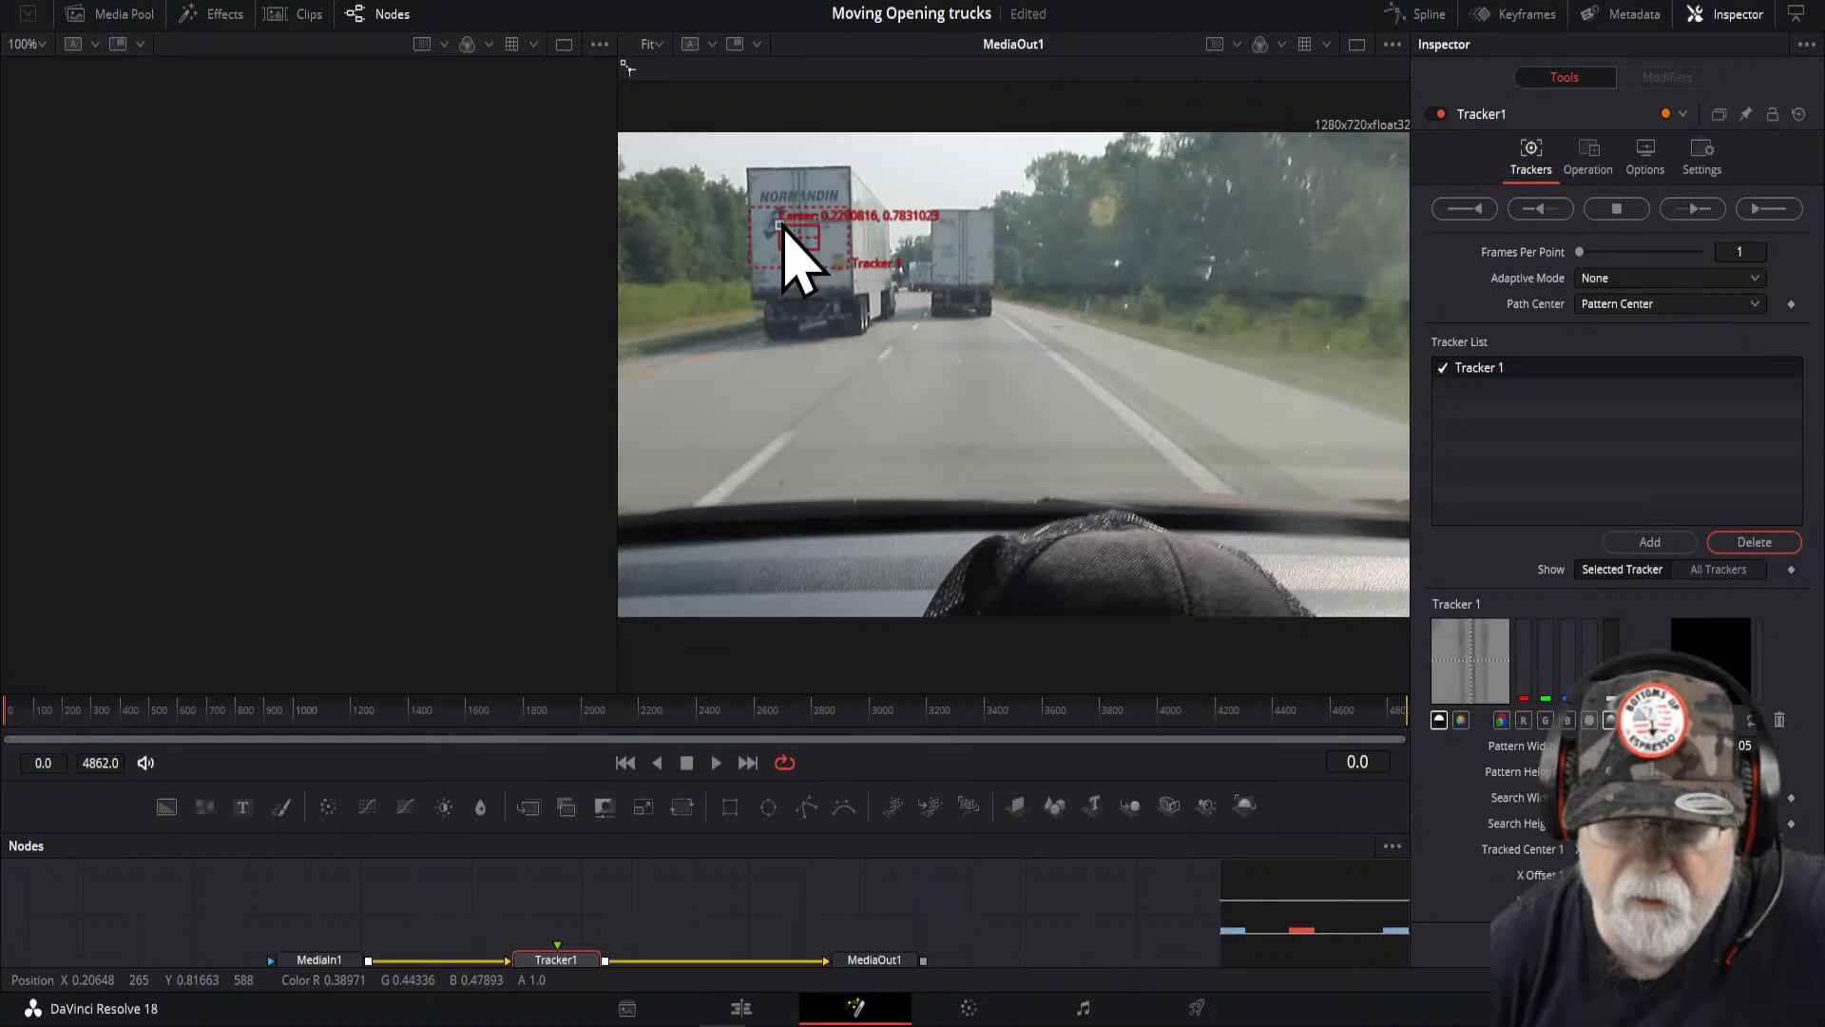
click(1758, 211)
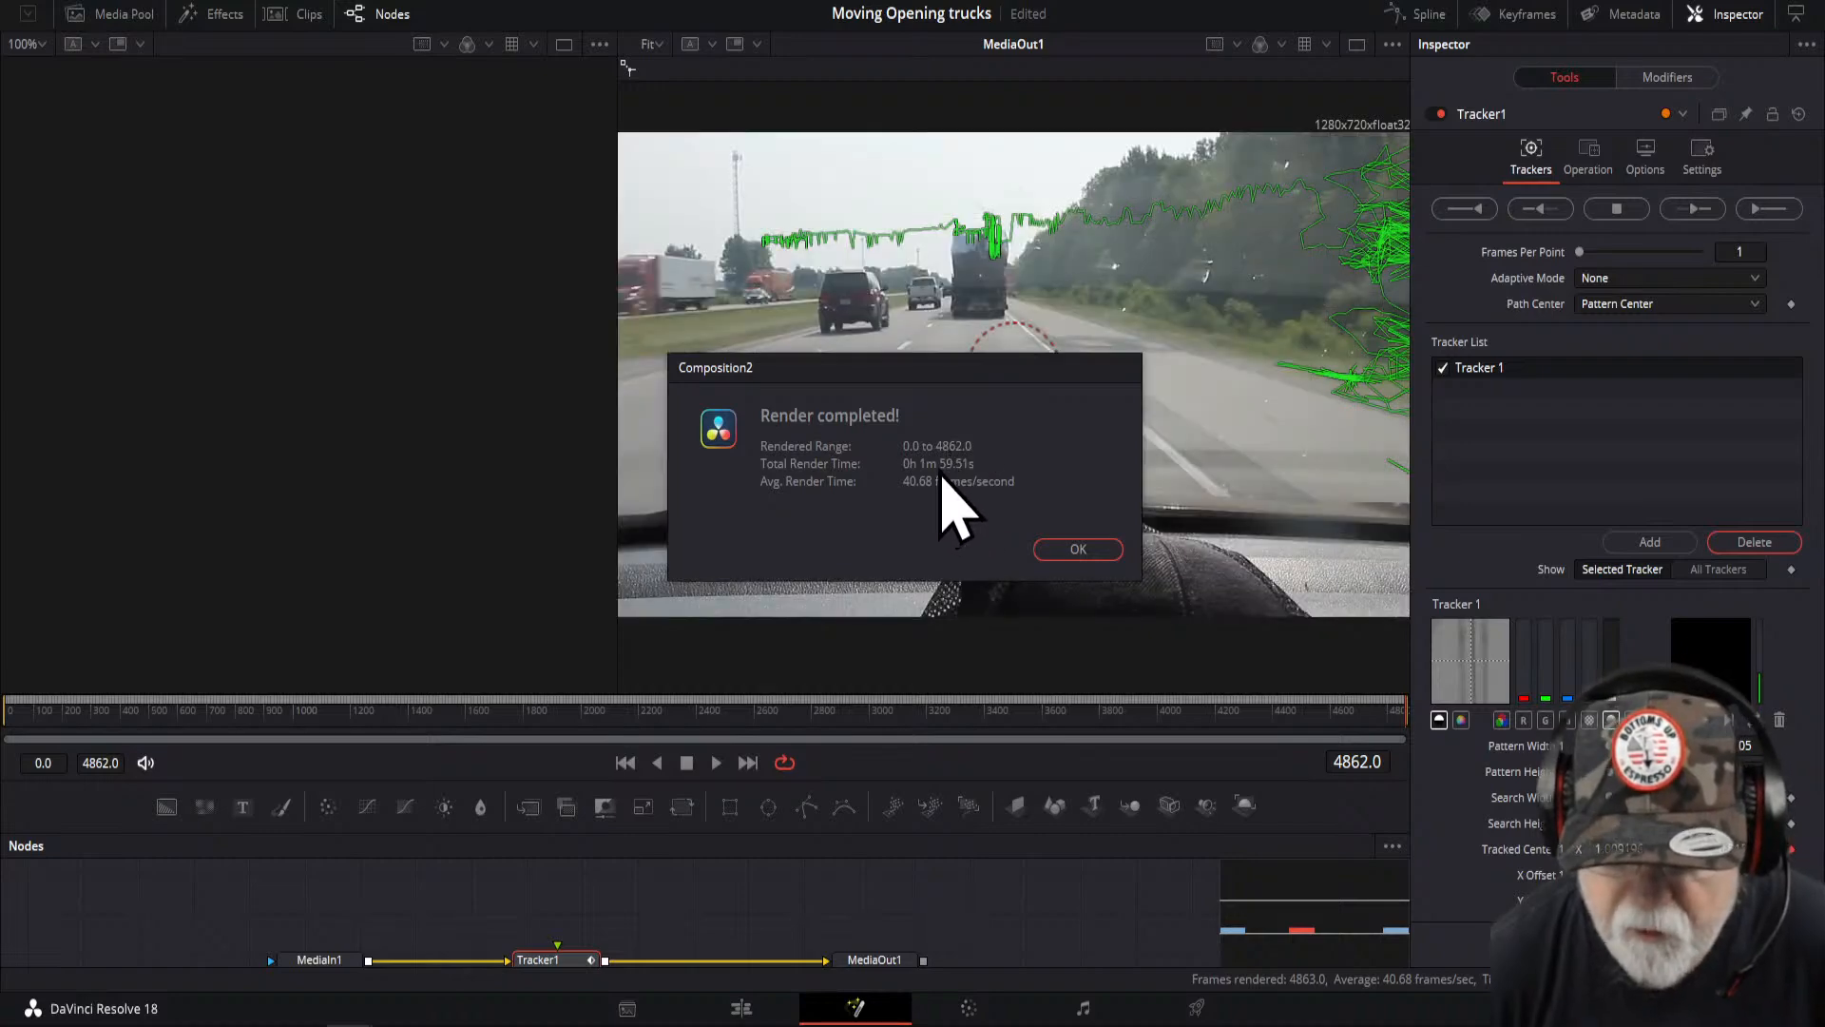
click(1075, 549)
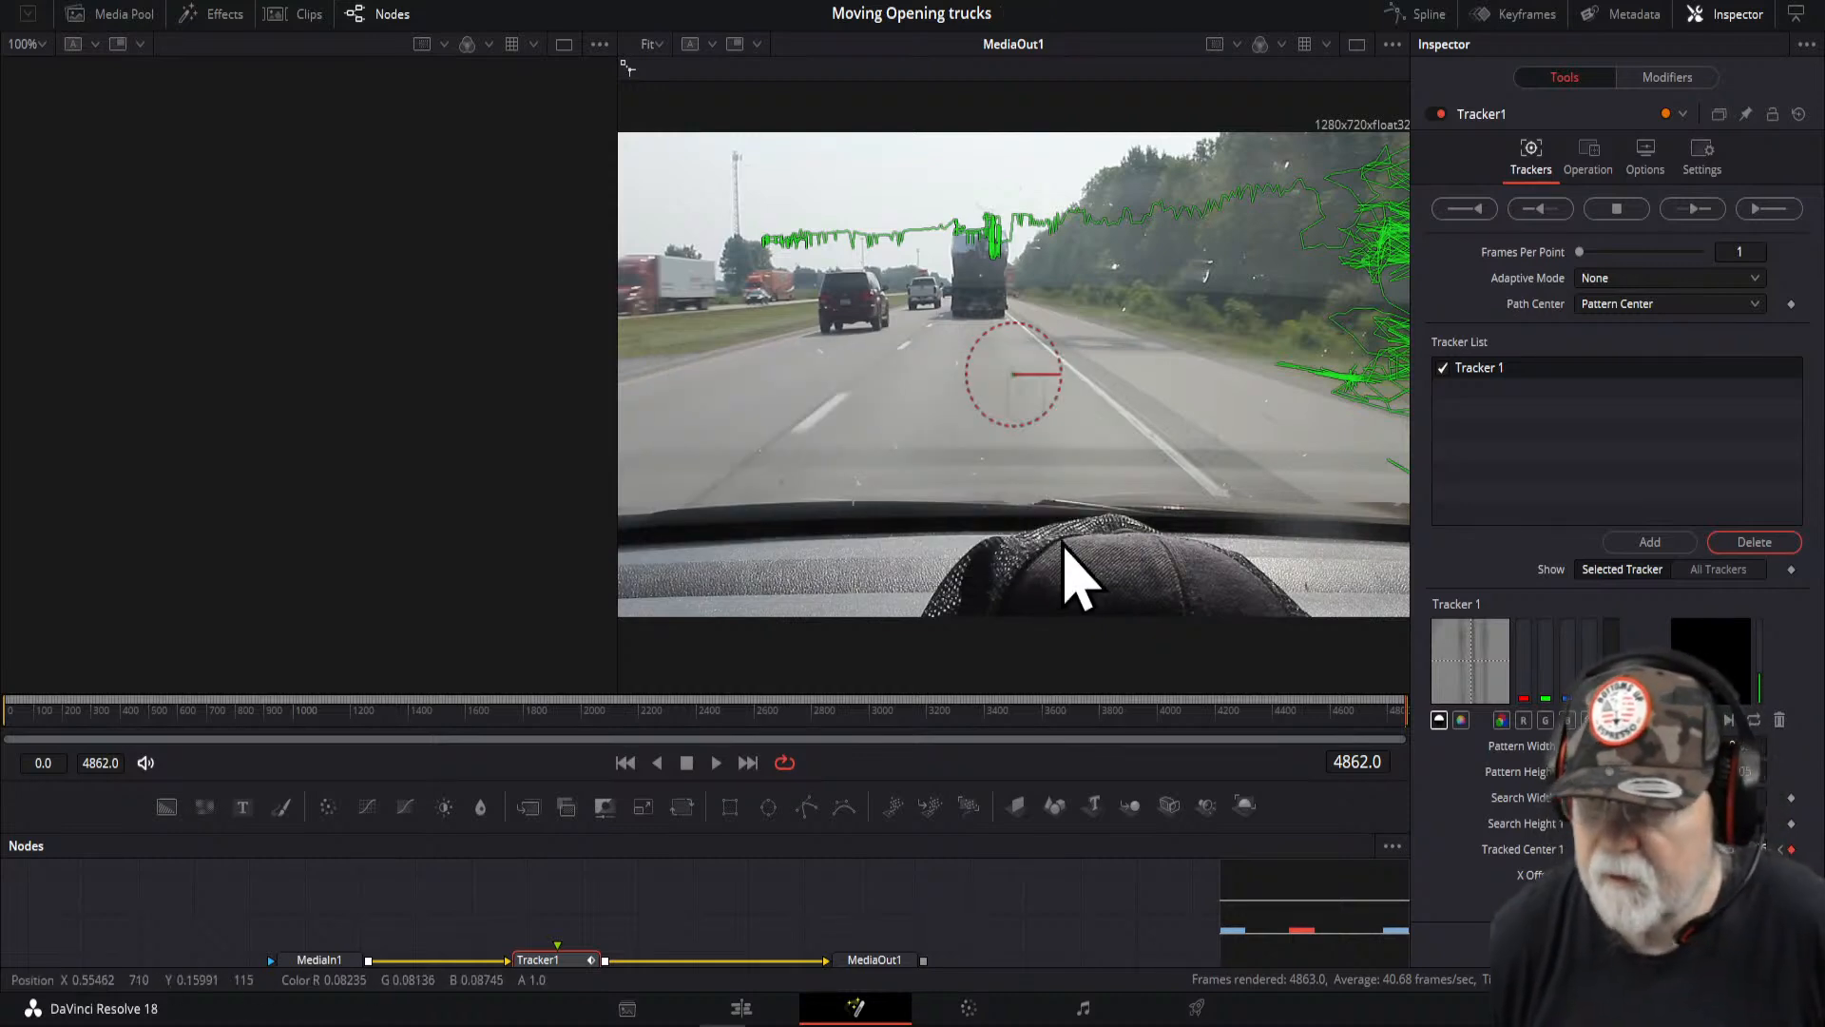
- Set the tracker's operation to Corner Positioning and return to the first frame
click(1590, 169)
click(1755, 205)
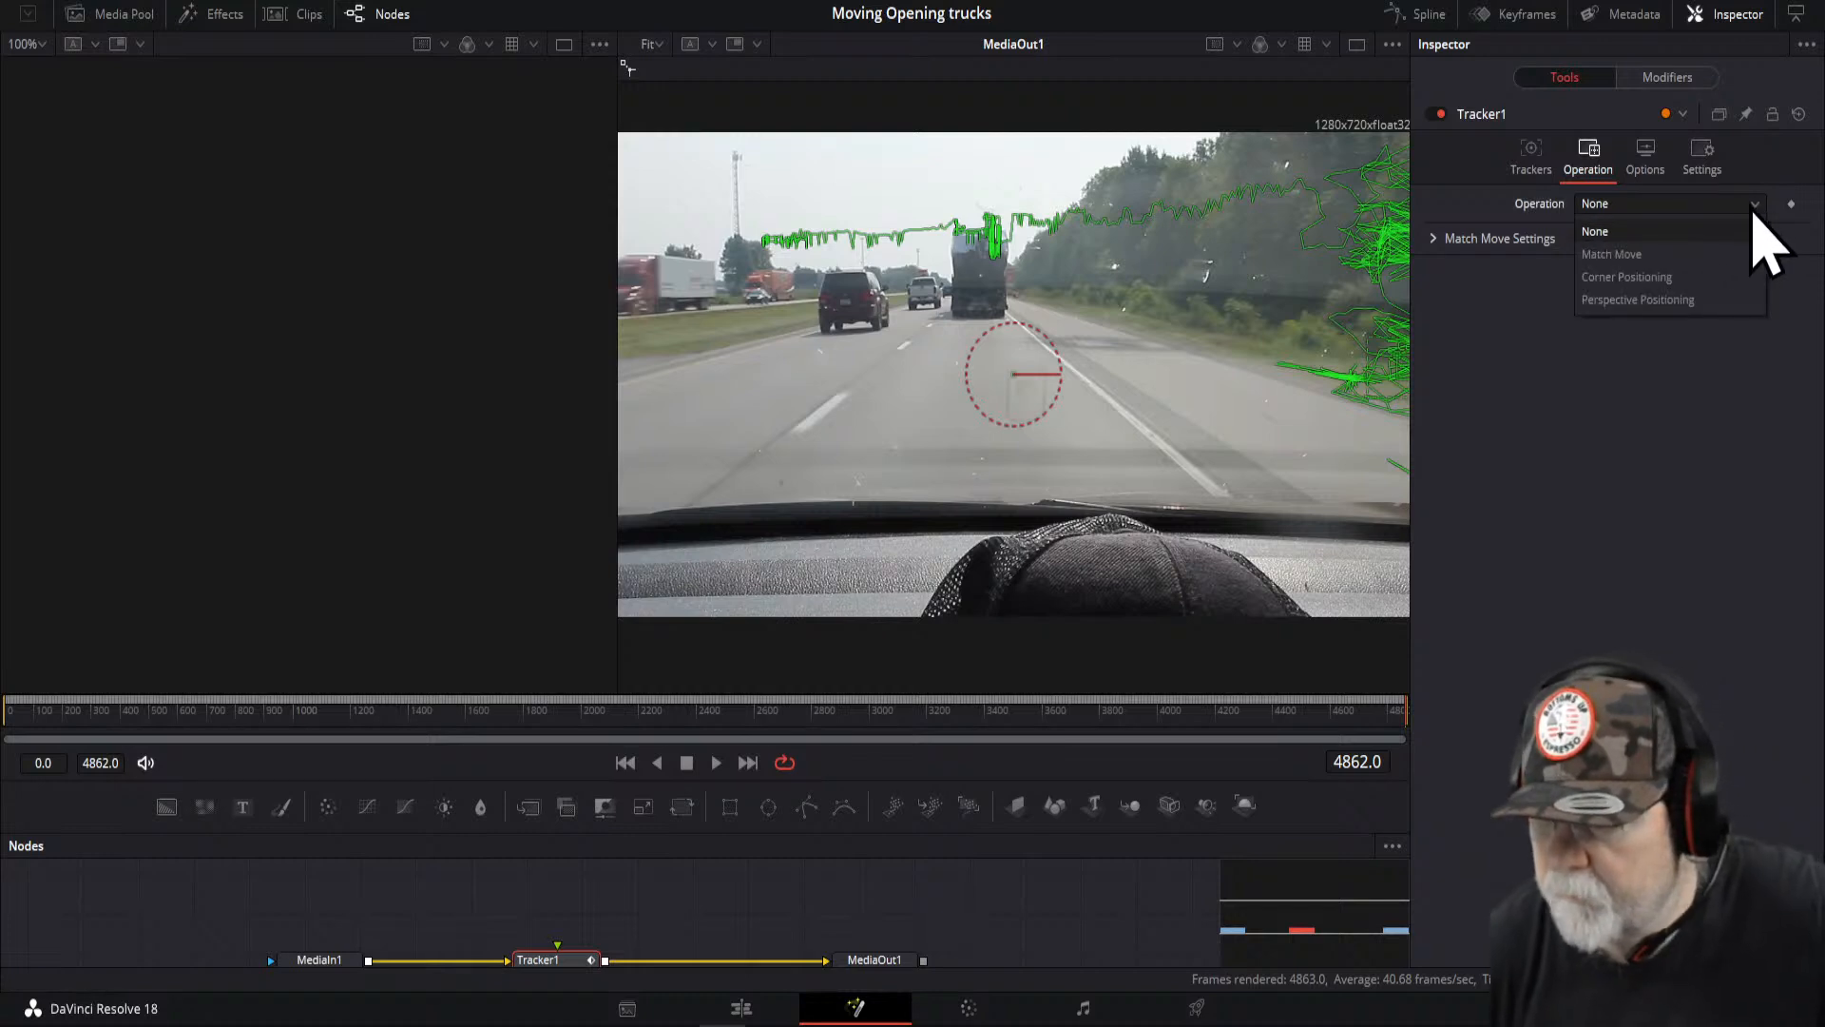
click(1668, 299)
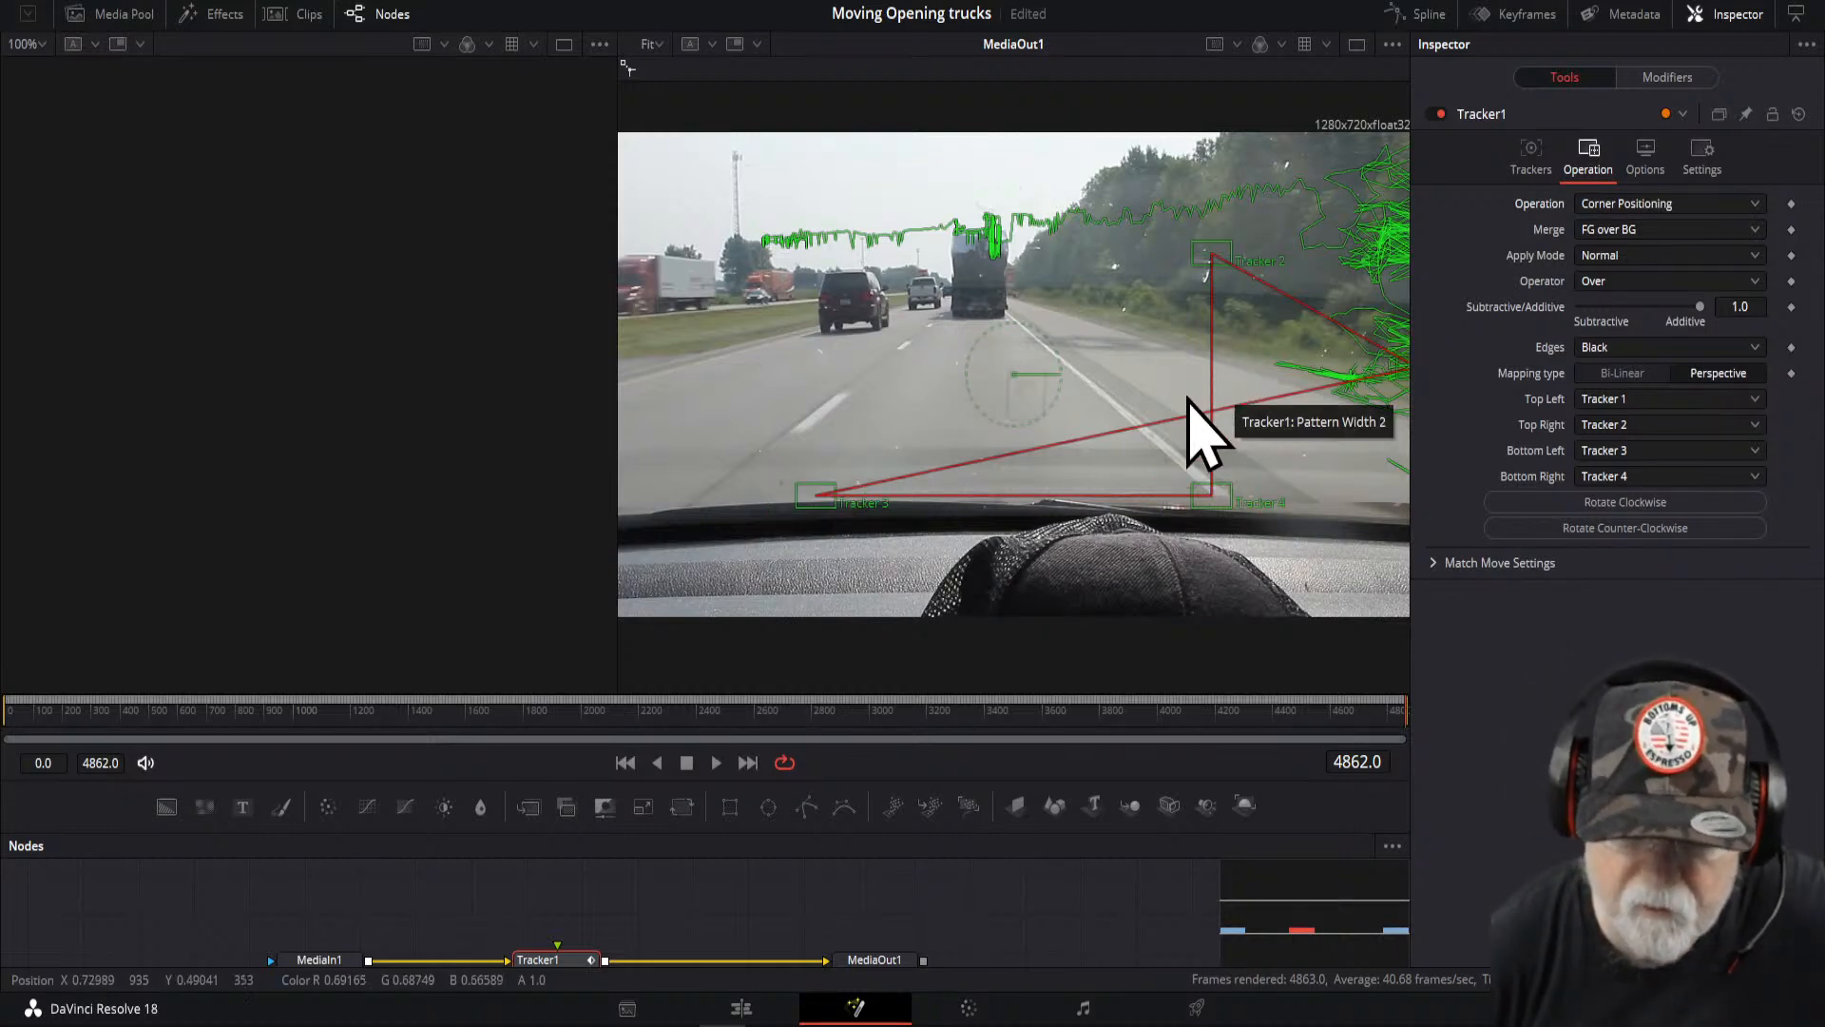
click(629, 764)
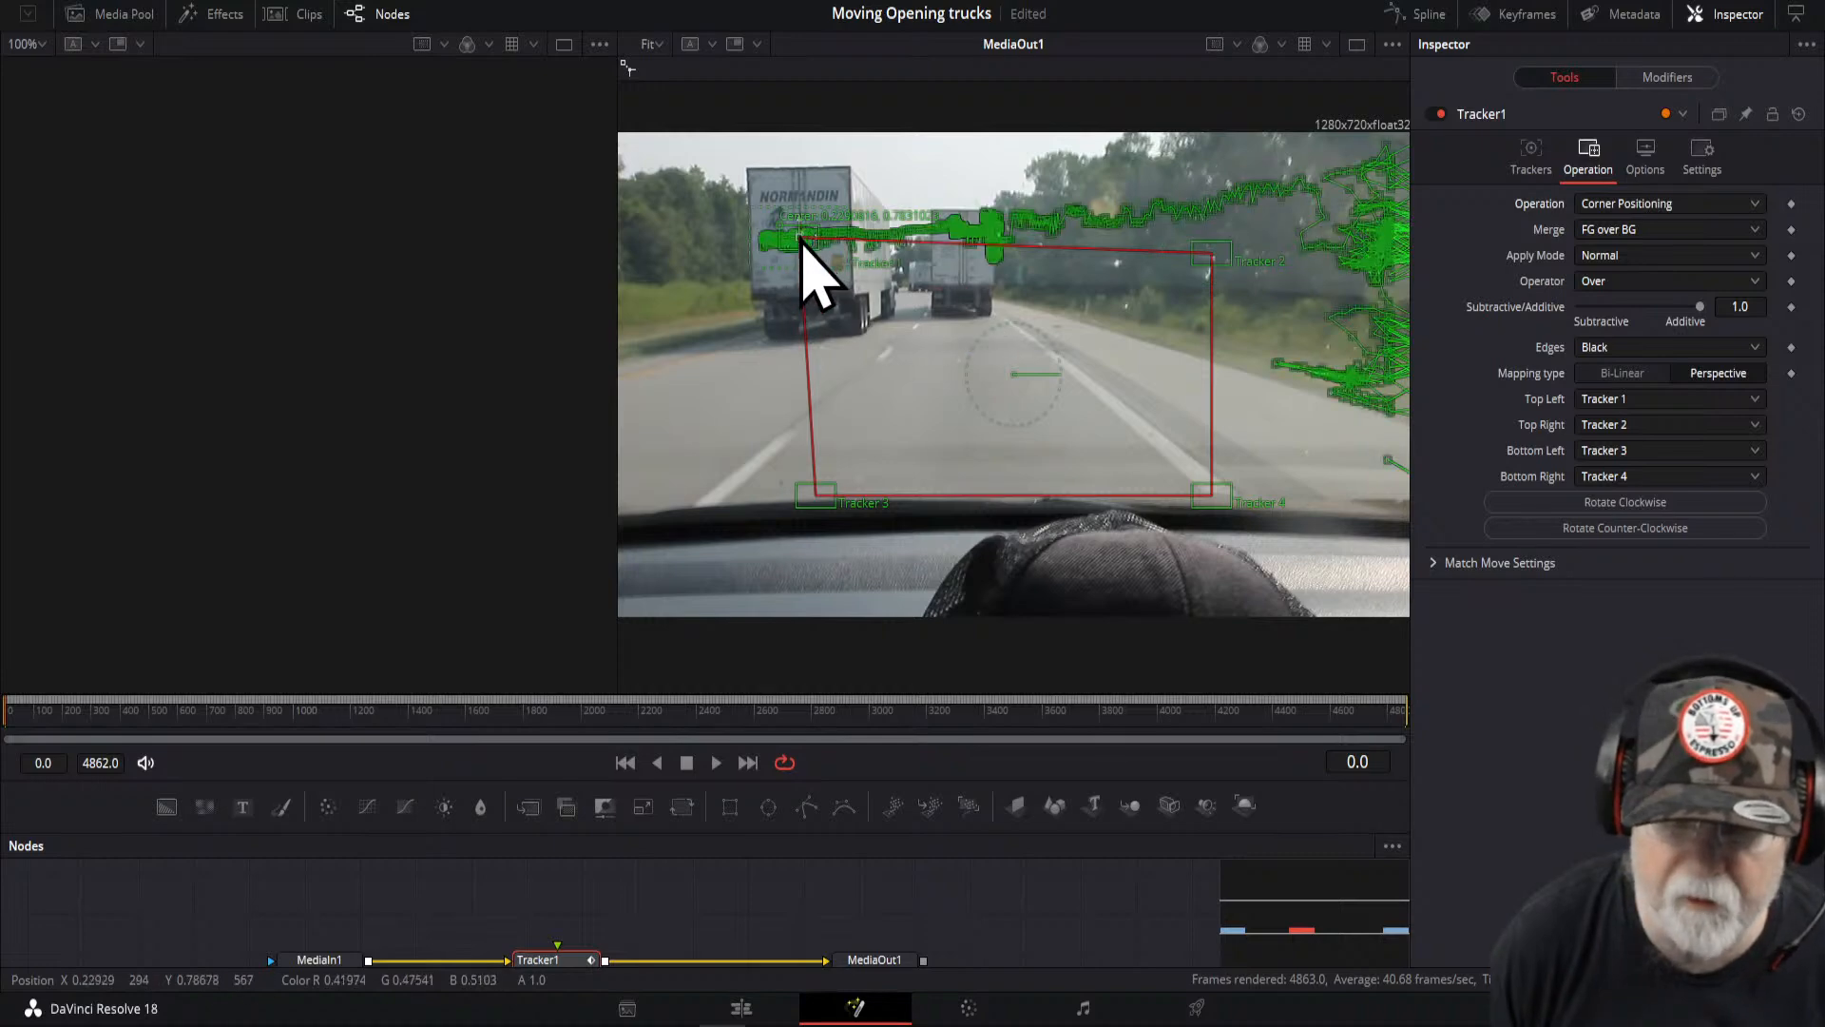
- Move the top-left corner onto the lead truck's trailer and adjust the bottom-left corner tracker near the dashboard
mouse_move(775, 190)
mouse_down()
mouse_move(815, 285)
mouse_move(751, 172)
mouse_up()
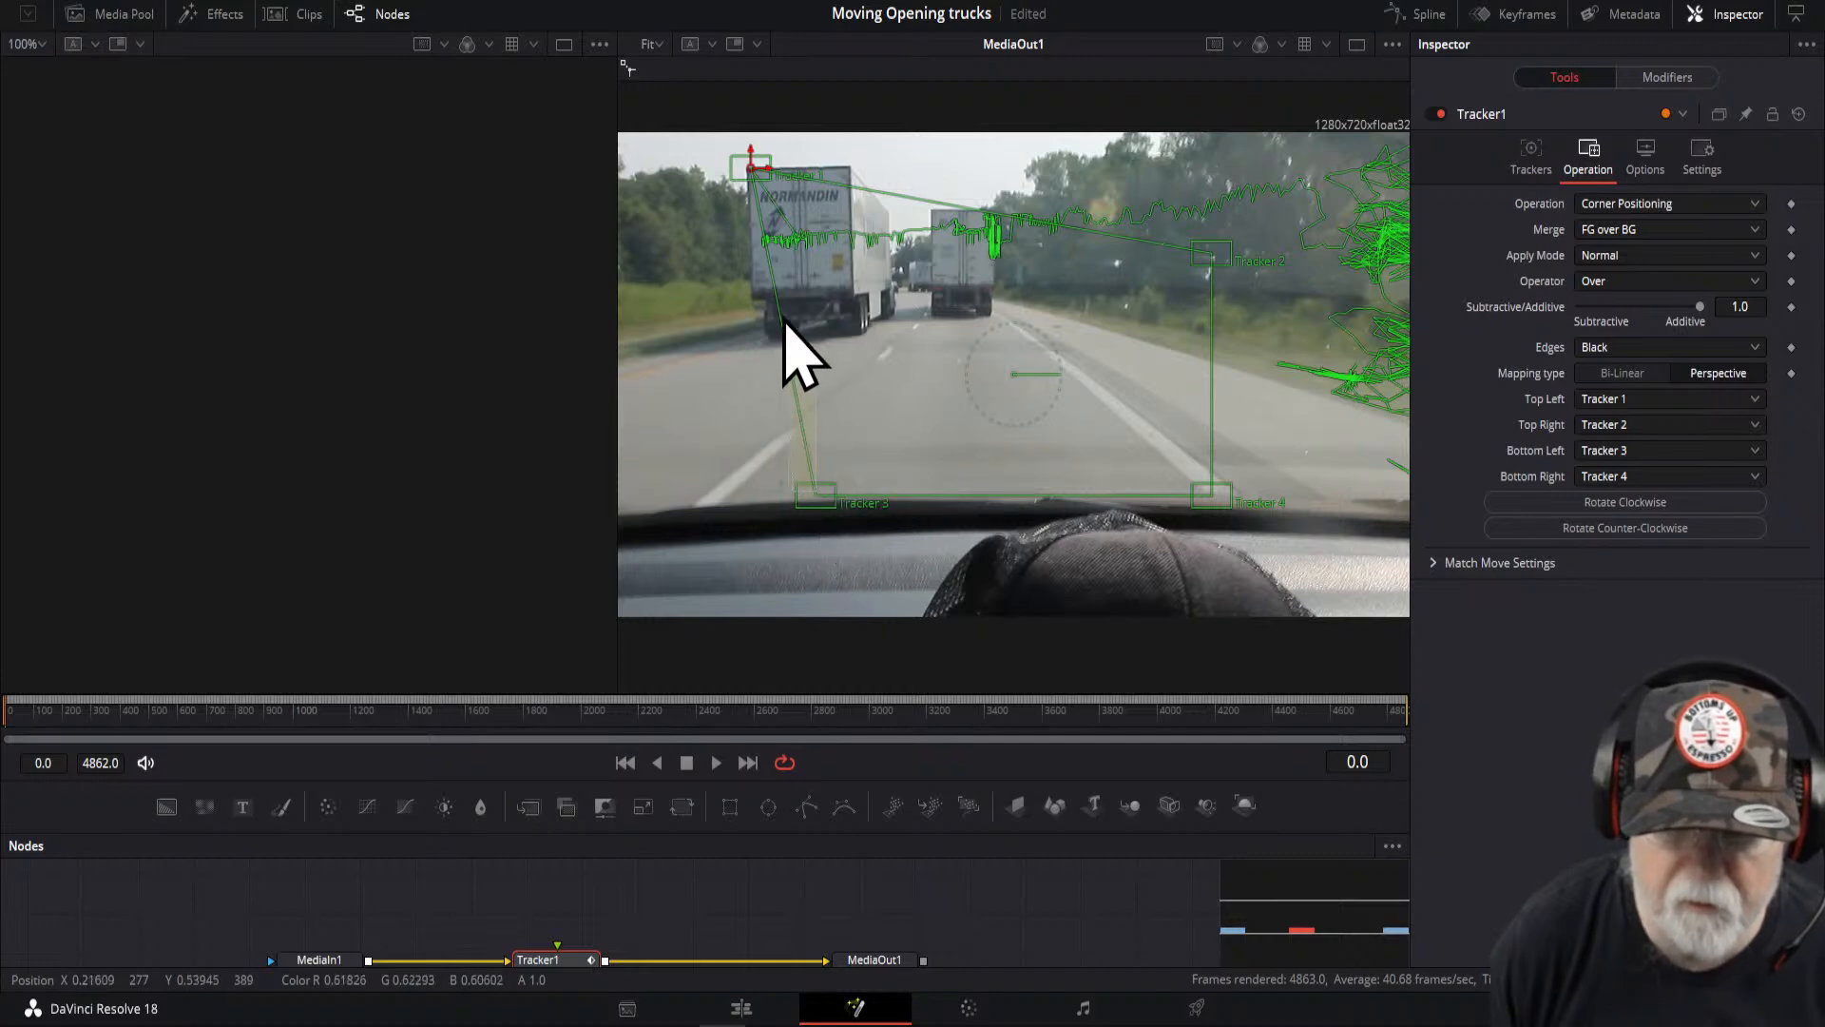
scroll(828, 476, up, 2)
scroll(842, 487, down, 1)
scroll(845, 489, down, 1)
scroll(848, 488, up, 5)
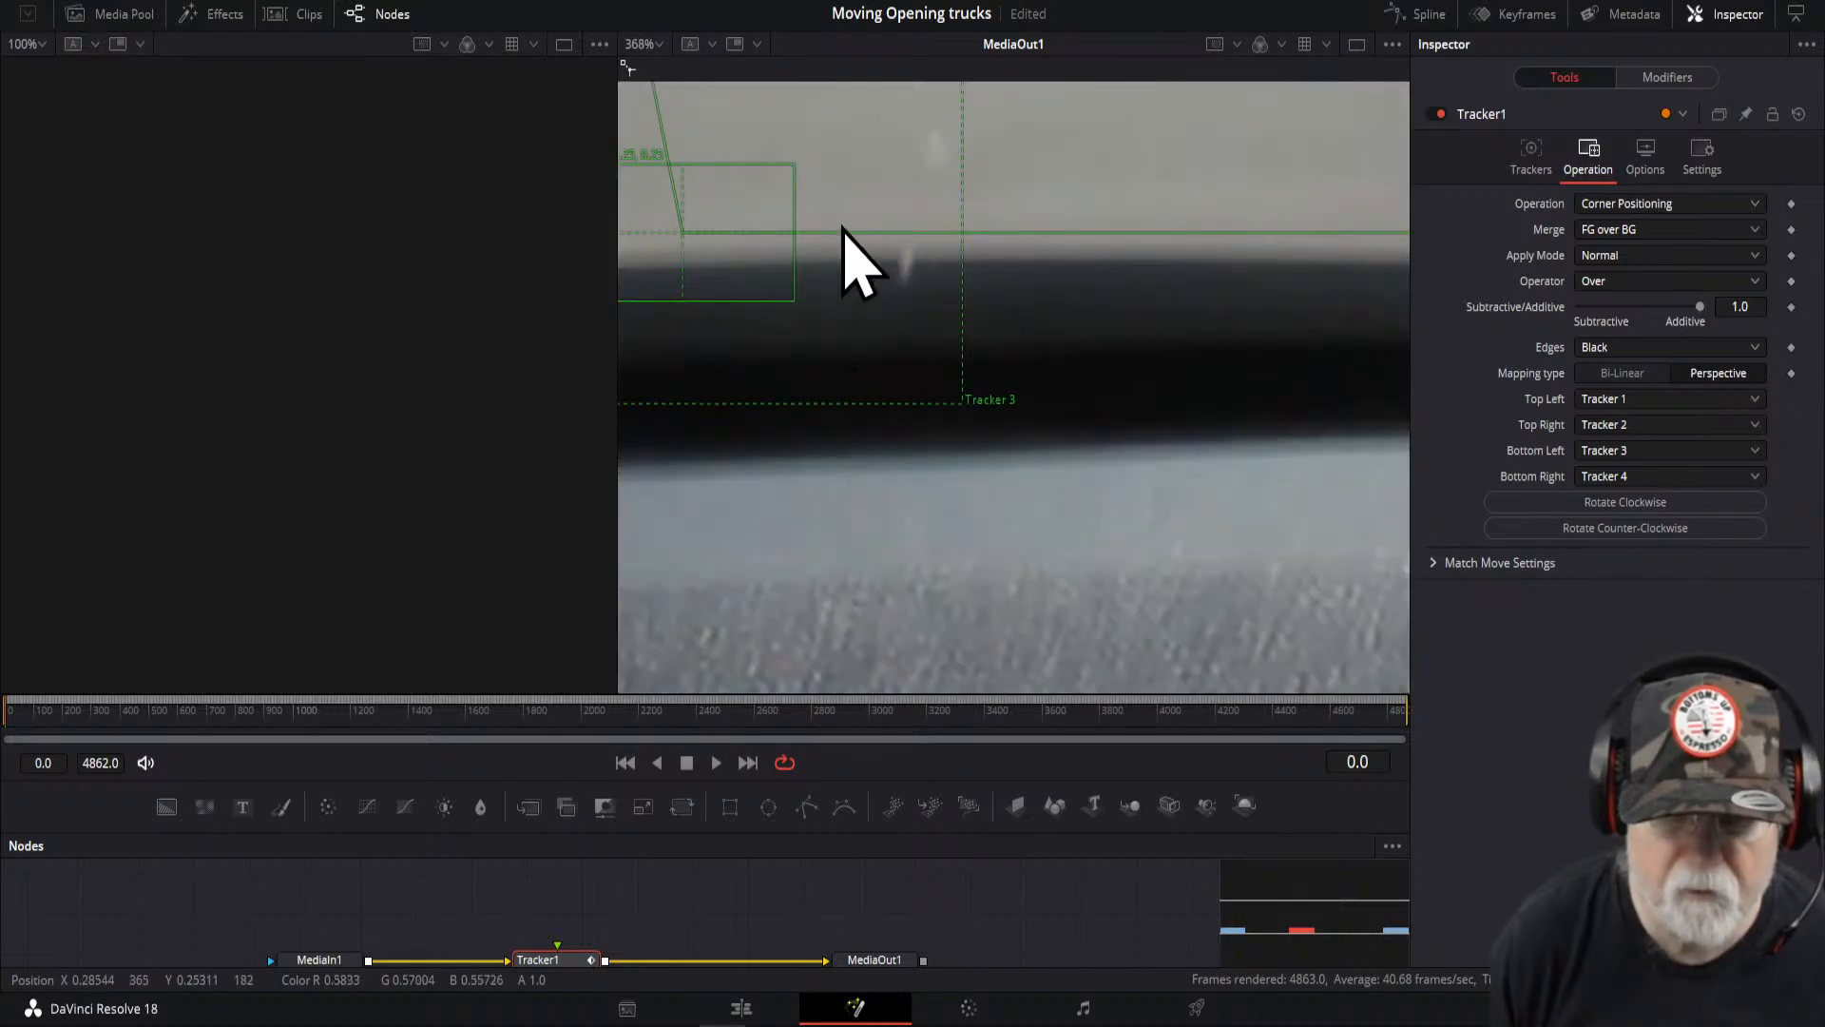
drag(810, 268, 1145, 447)
drag(1039, 298, 1364, 418)
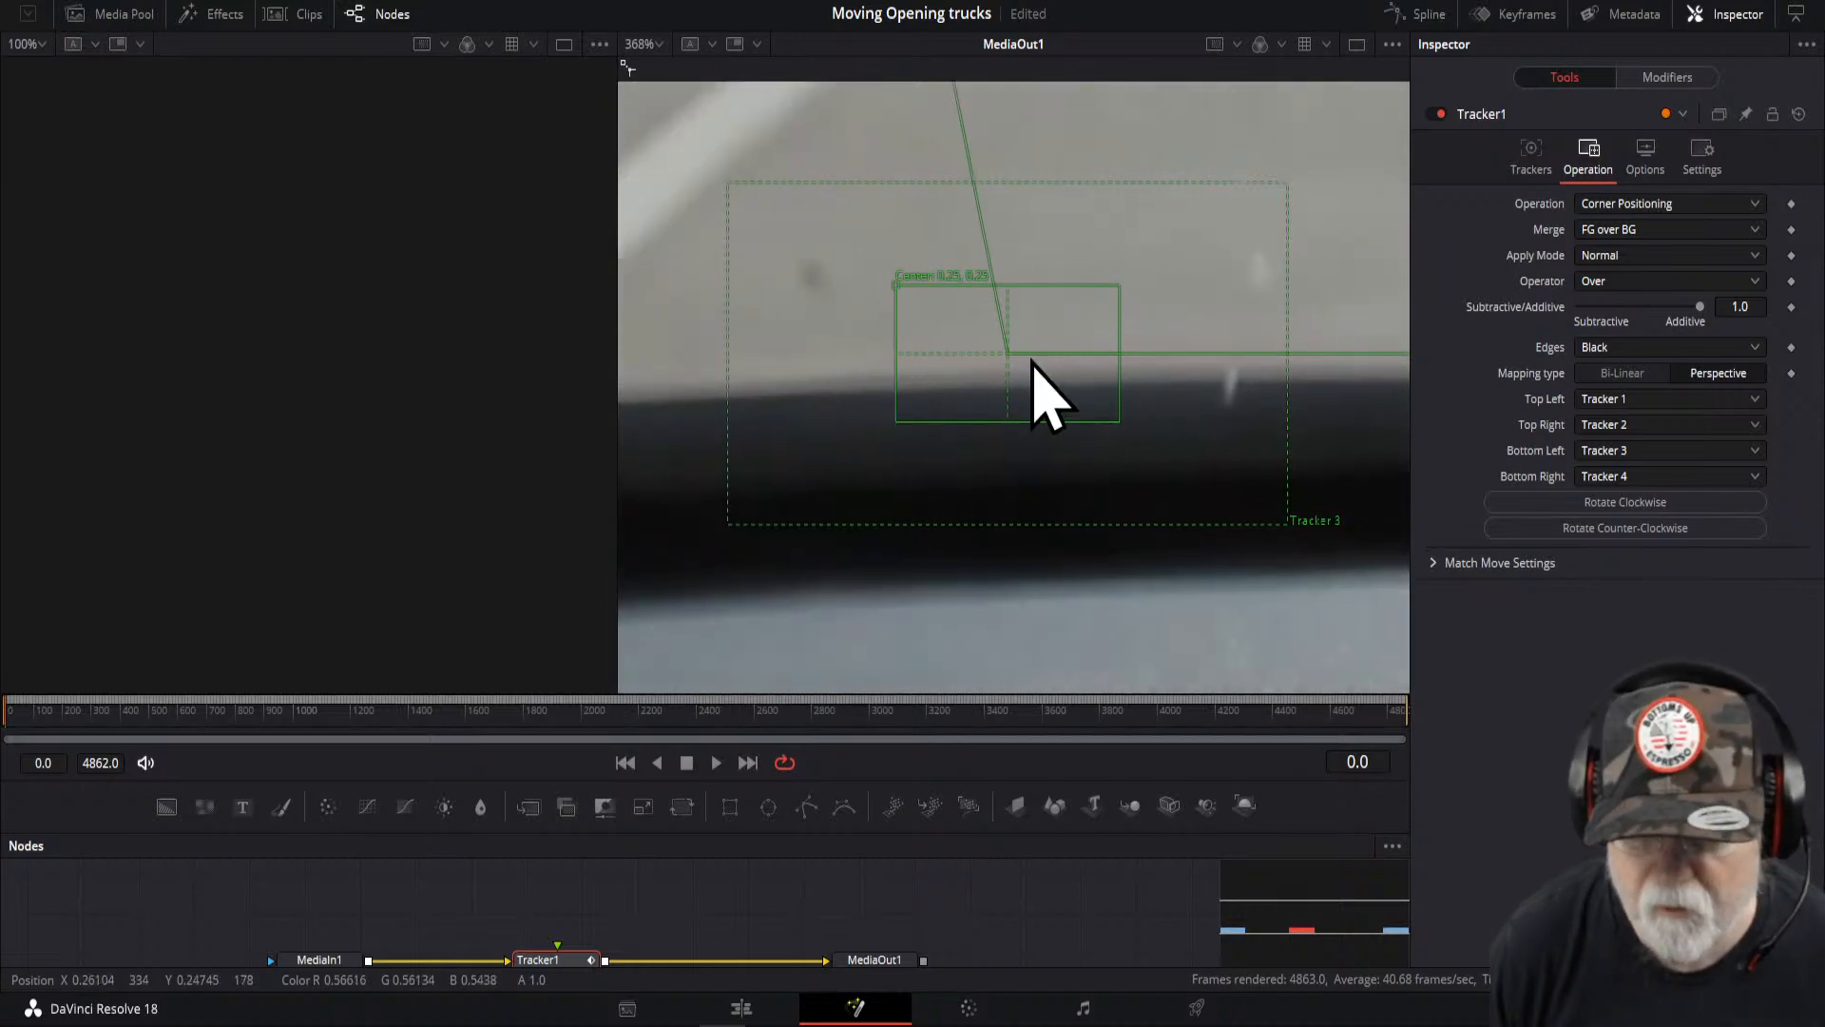
scroll(1016, 354, up, 3)
scroll(1016, 354, down, 6)
scroll(1019, 362, down, 3)
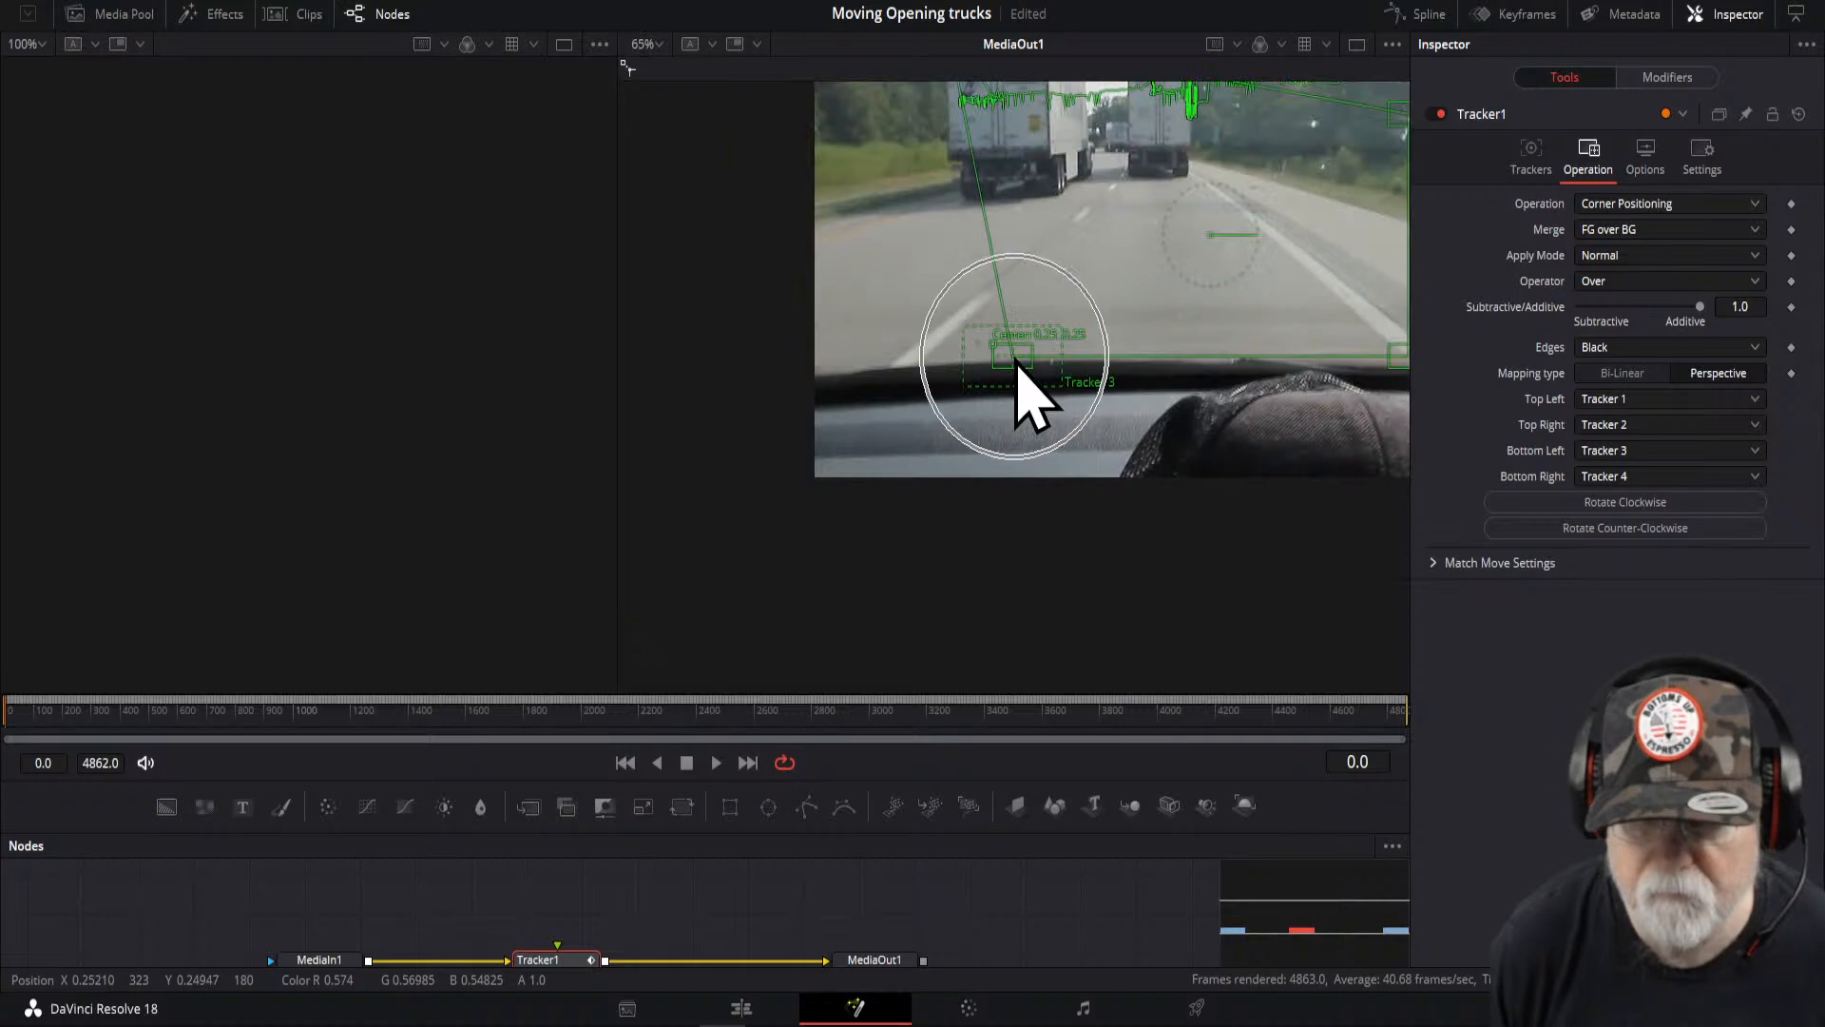
scroll(1084, 328, down, 2)
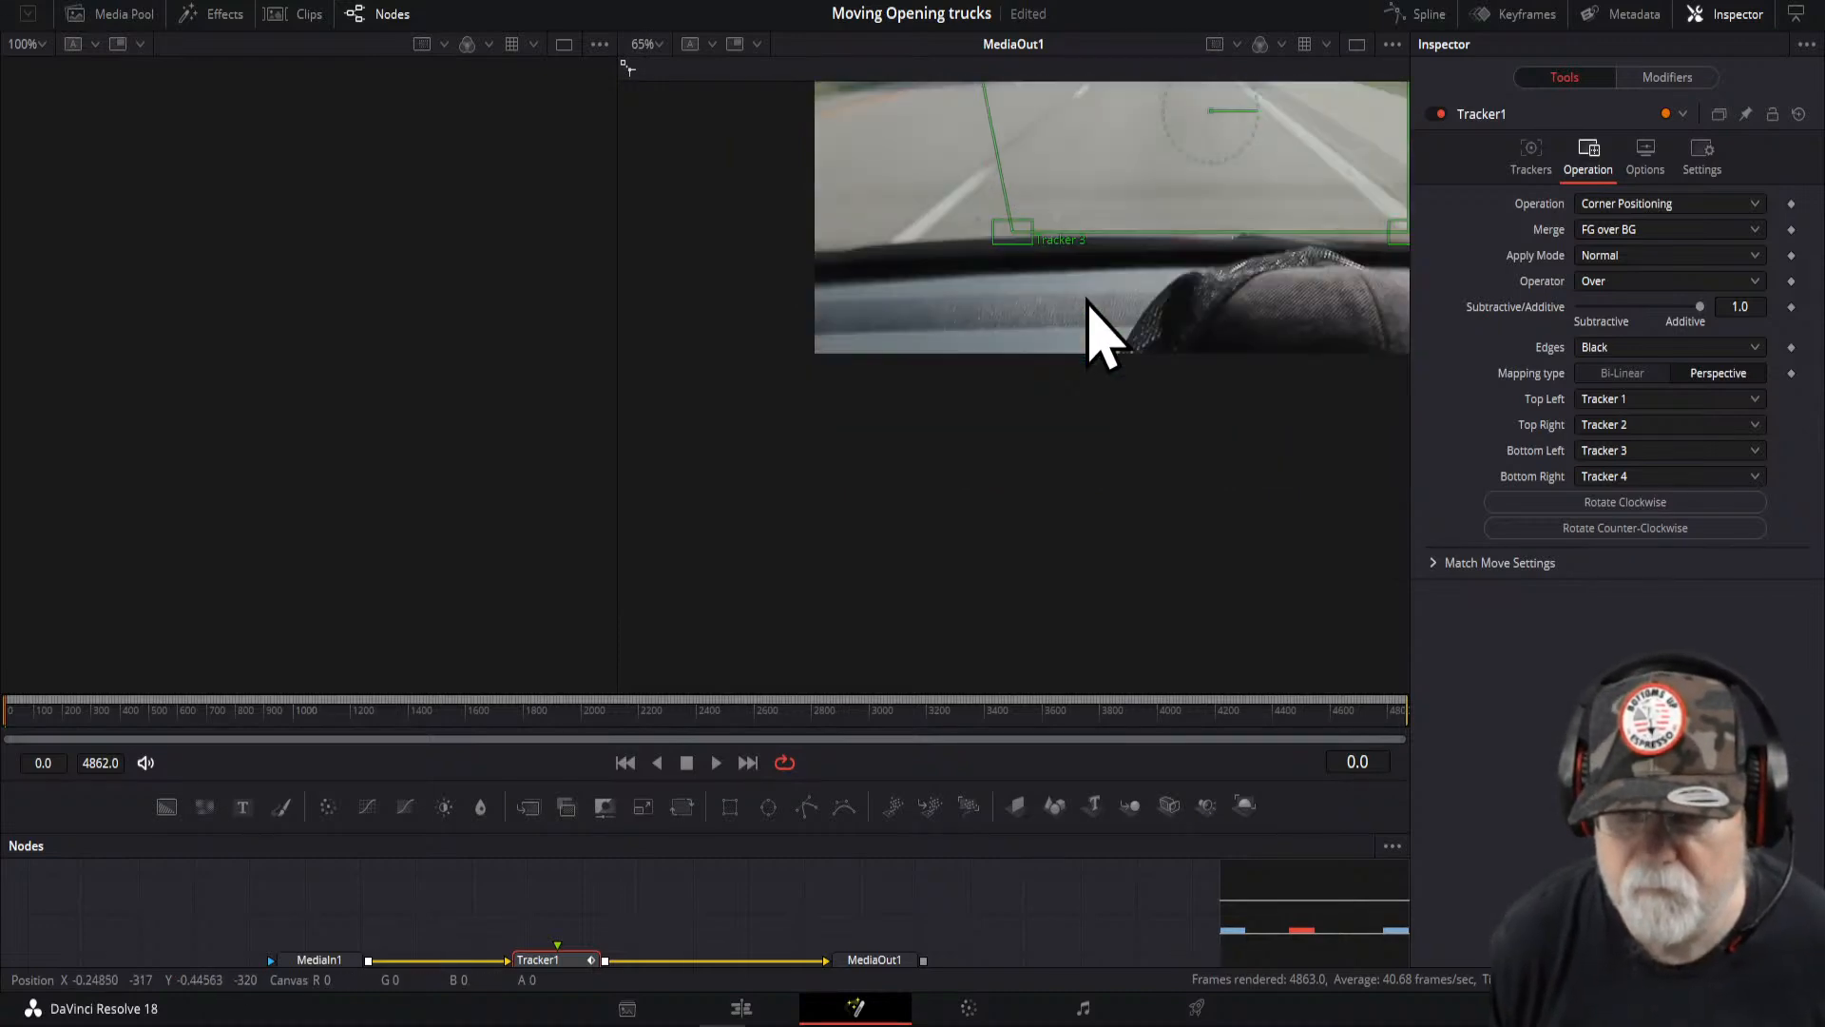
scroll(1055, 285, up, 4)
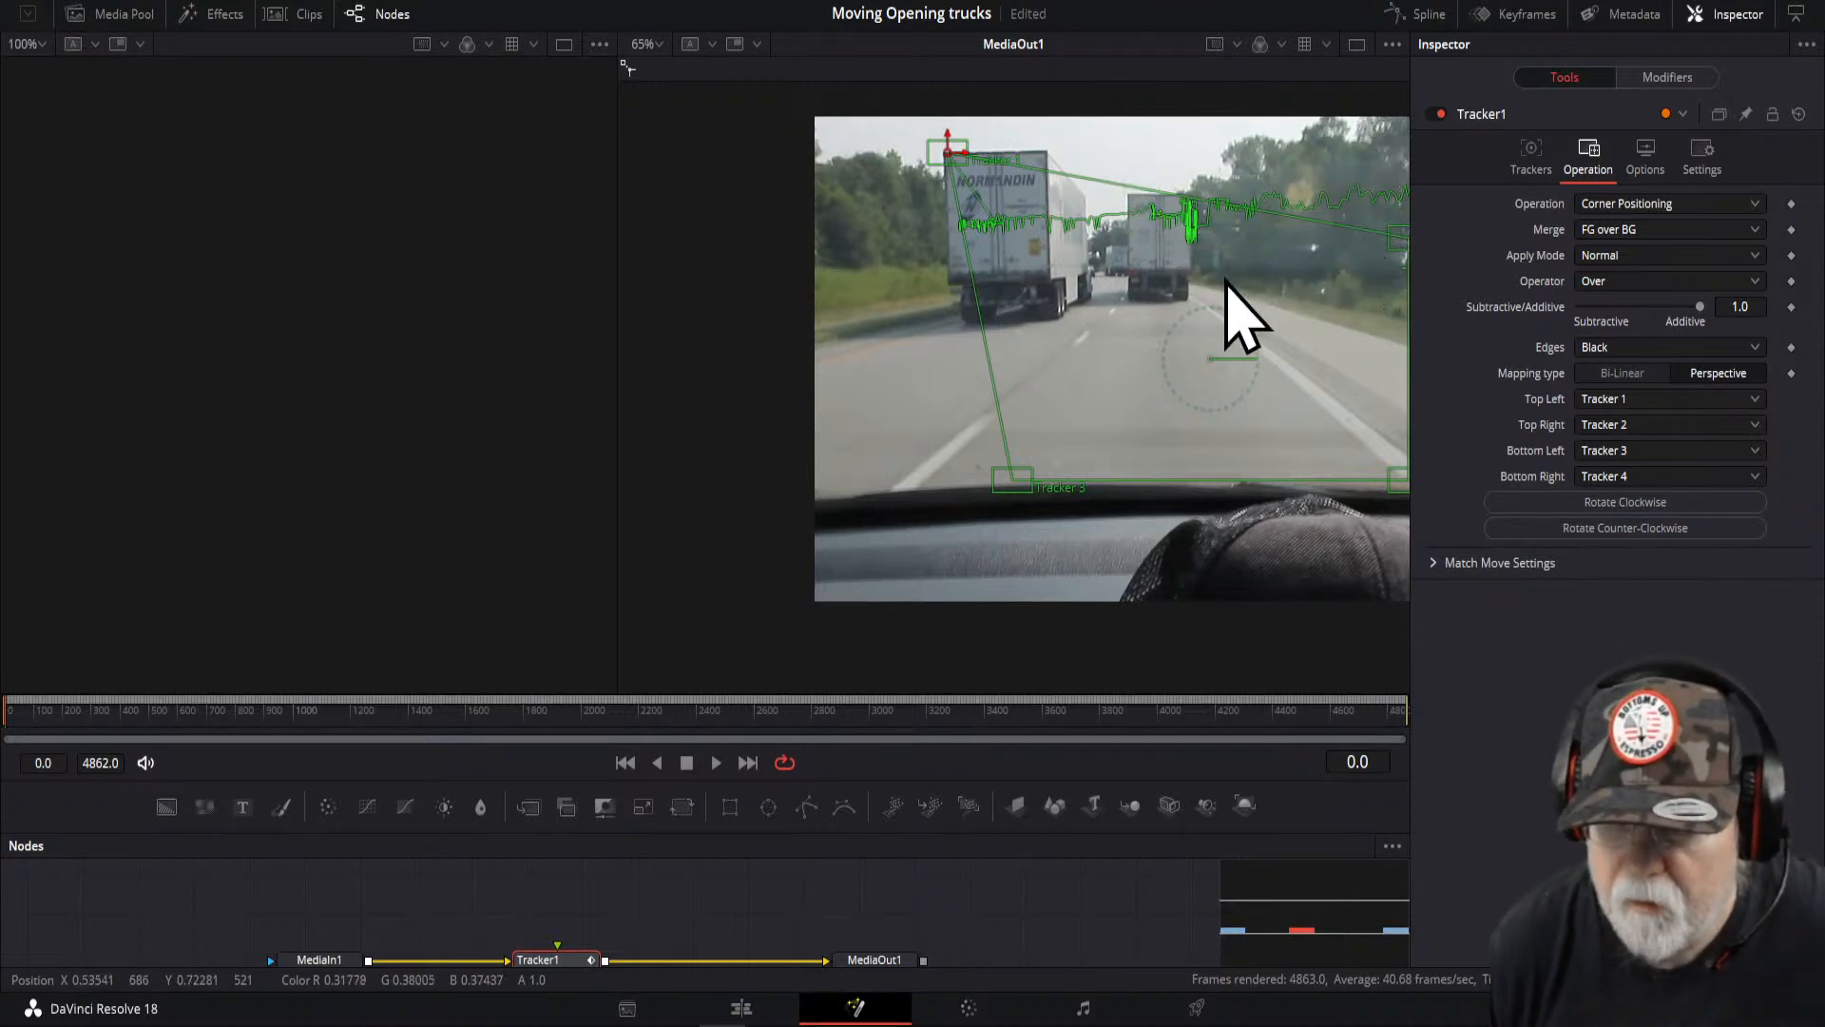
drag(1160, 305, 975, 320)
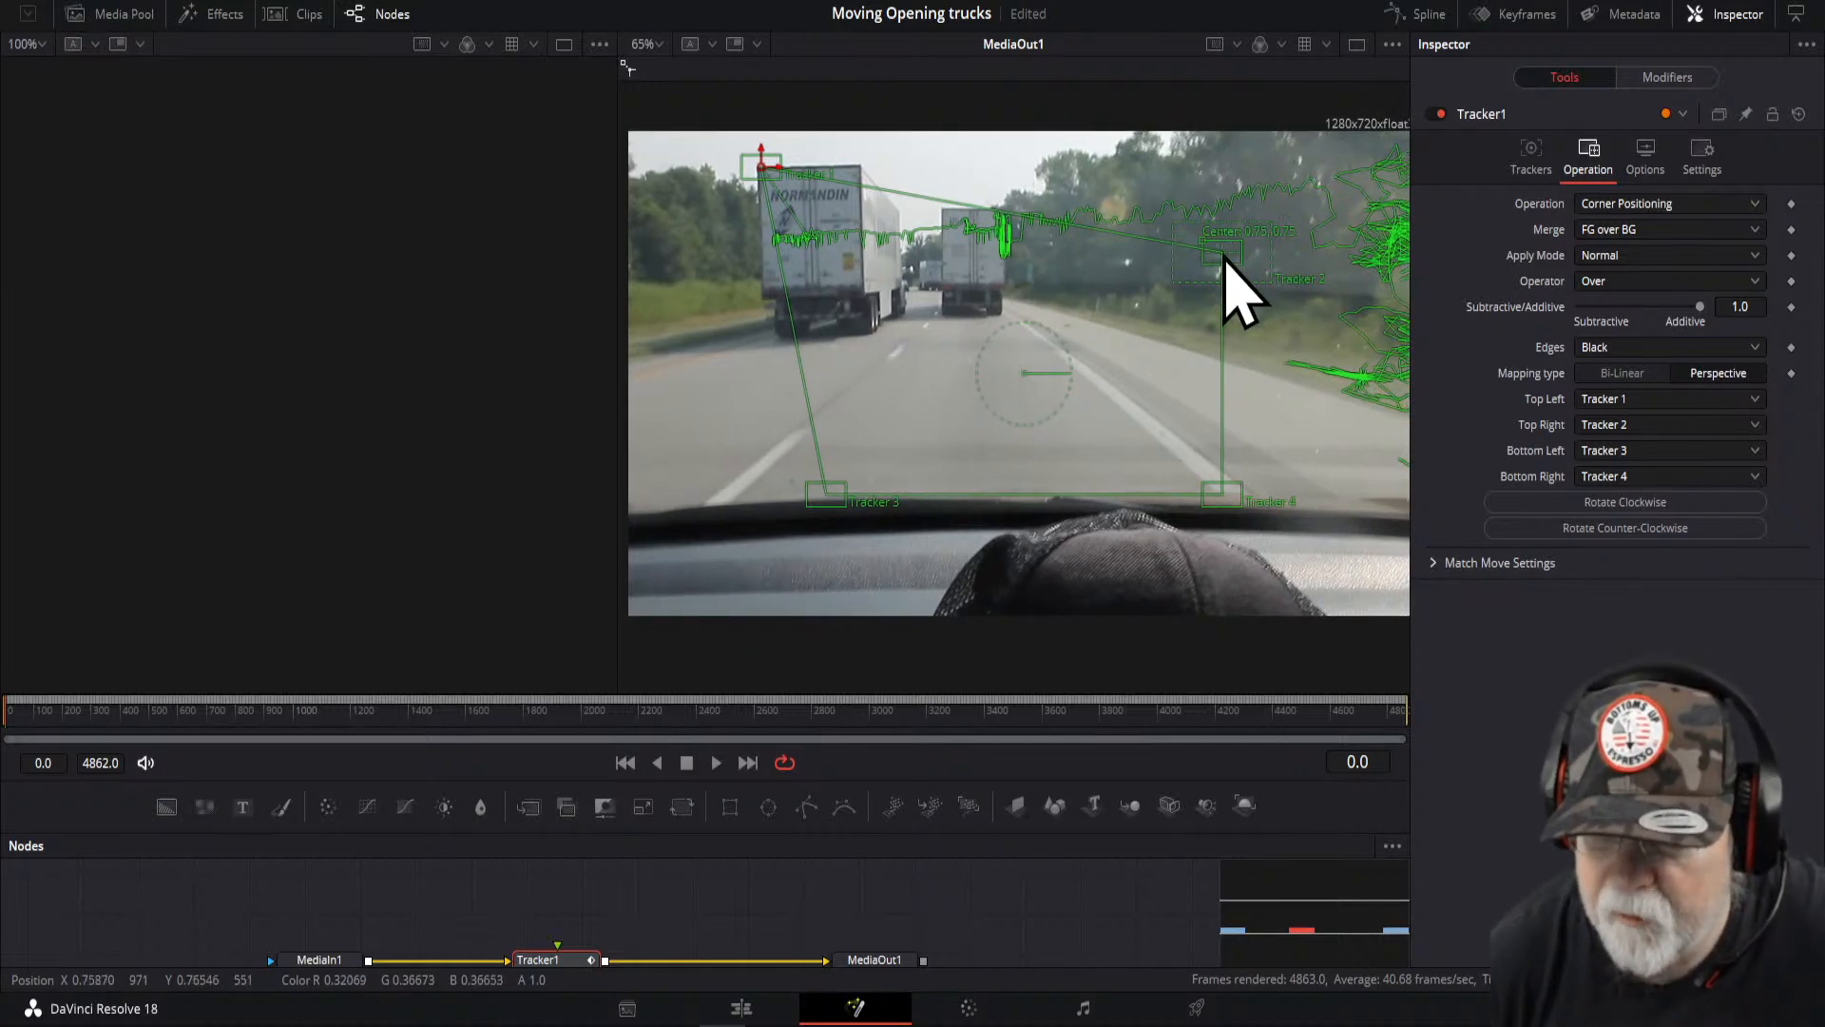
key(ctrl+z)
- Drag the bottom corners up onto the lead truck and the top-right corner over the trailer's top edge
drag(1202, 242, 1271, 230)
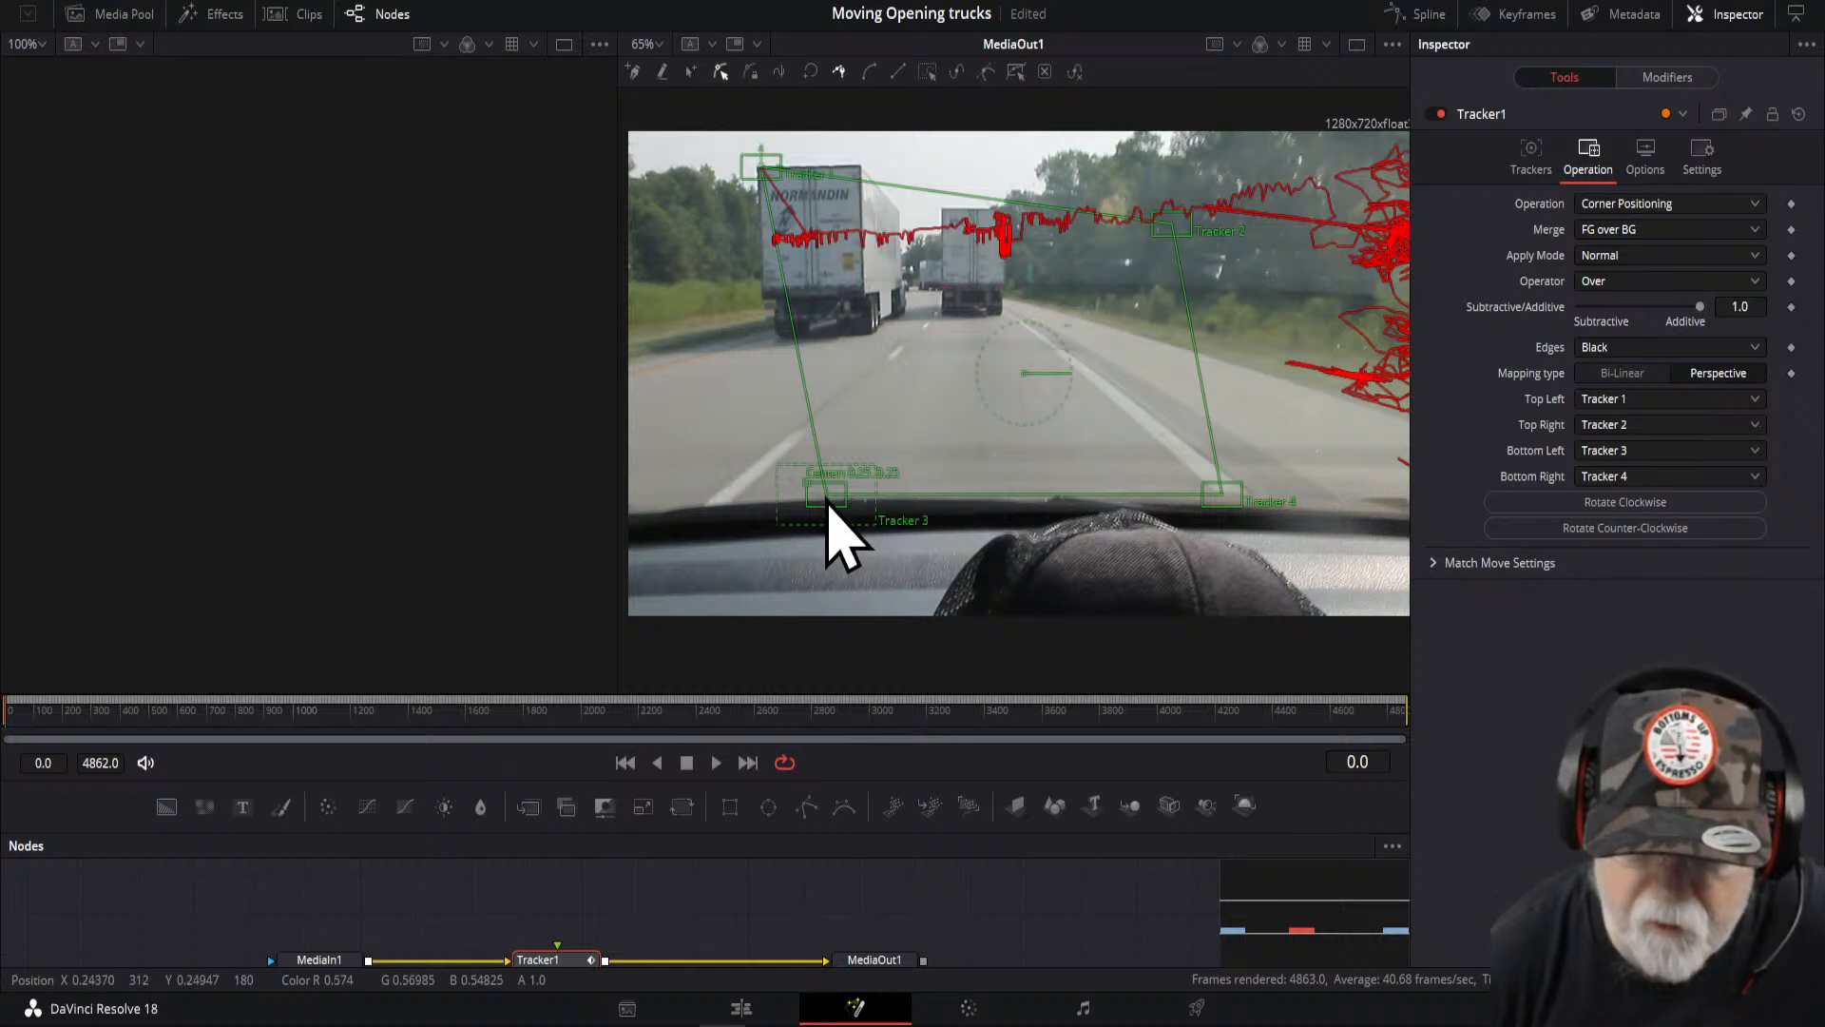
drag(807, 483, 747, 284)
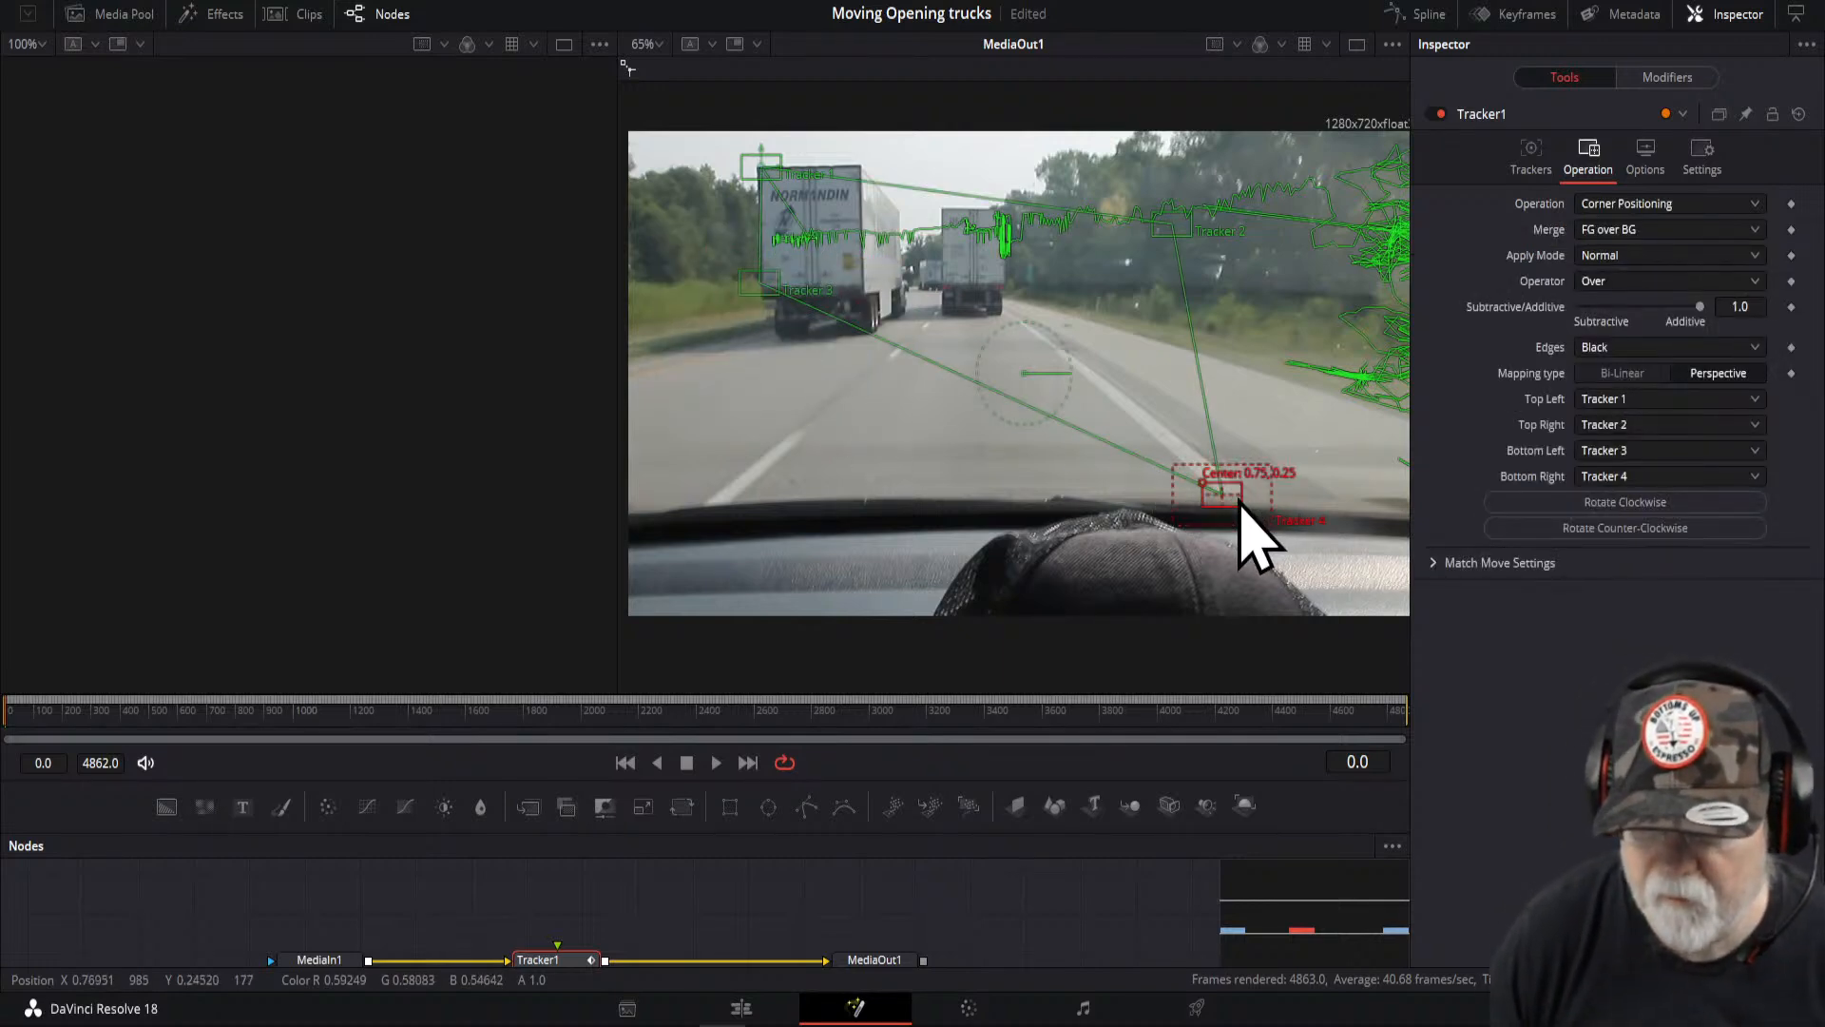
drag(1239, 501, 872, 282)
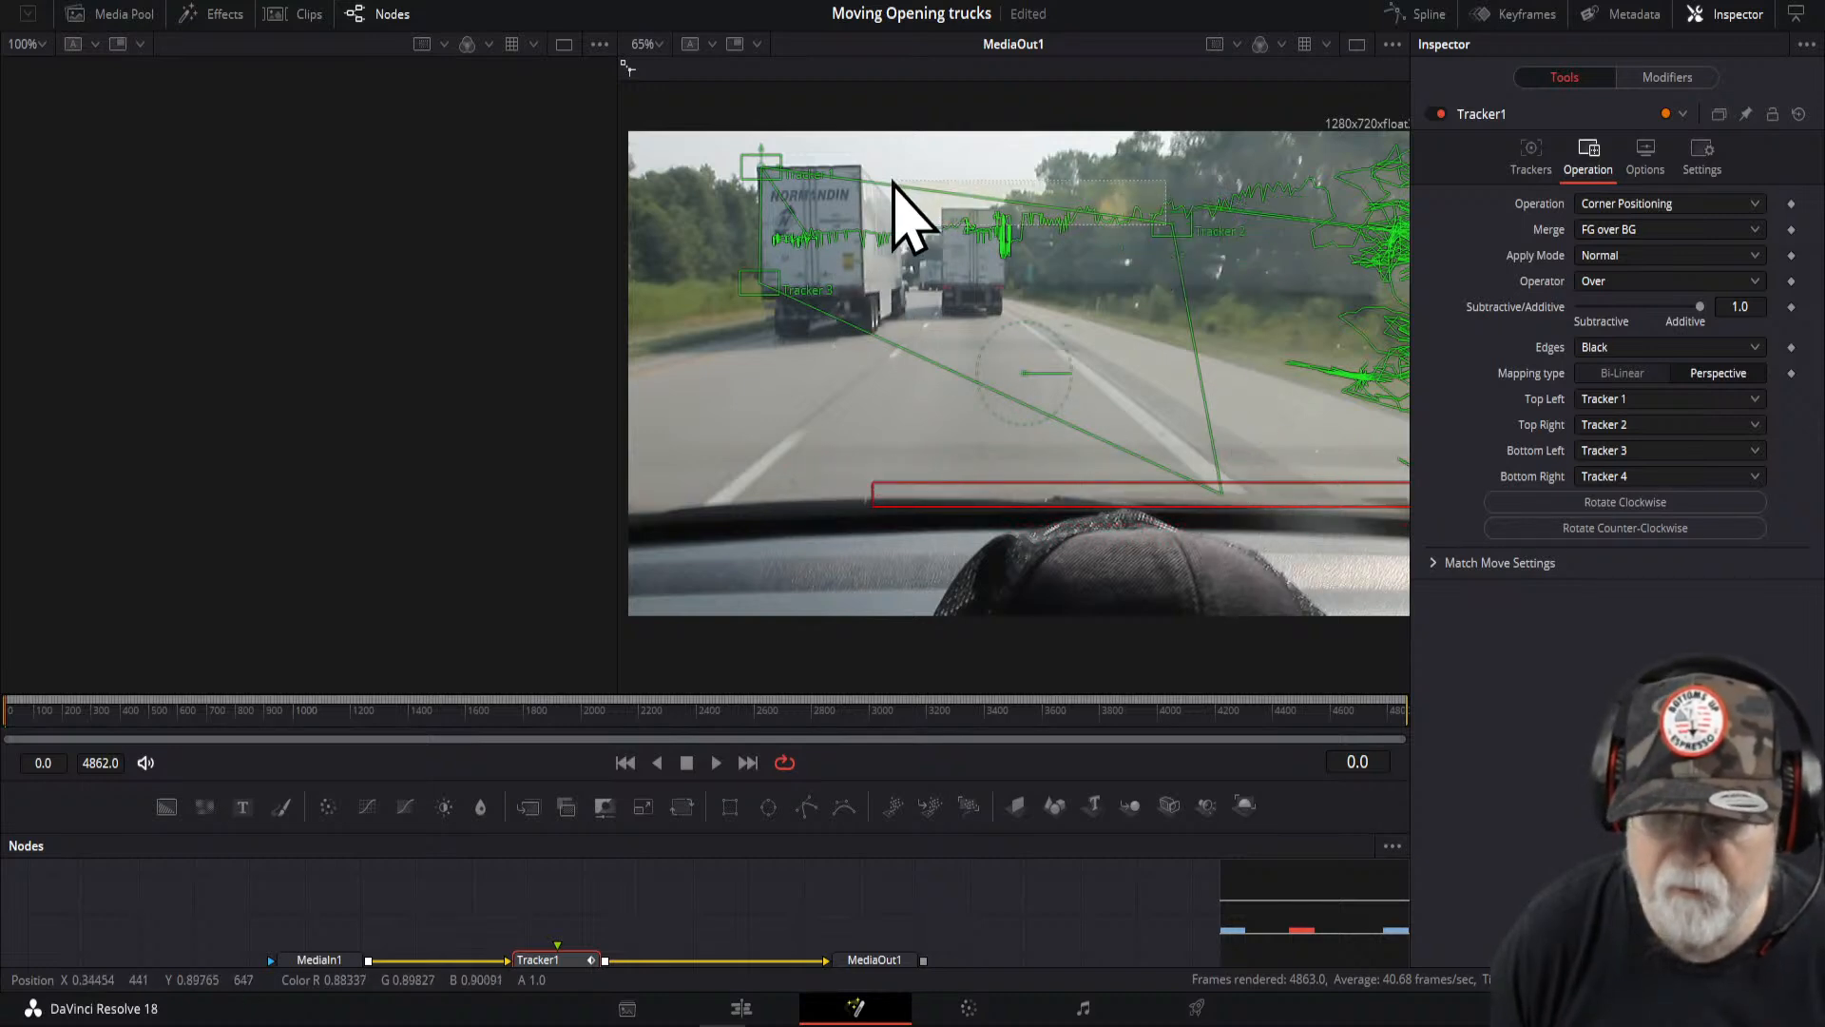
drag(1158, 217, 841, 152)
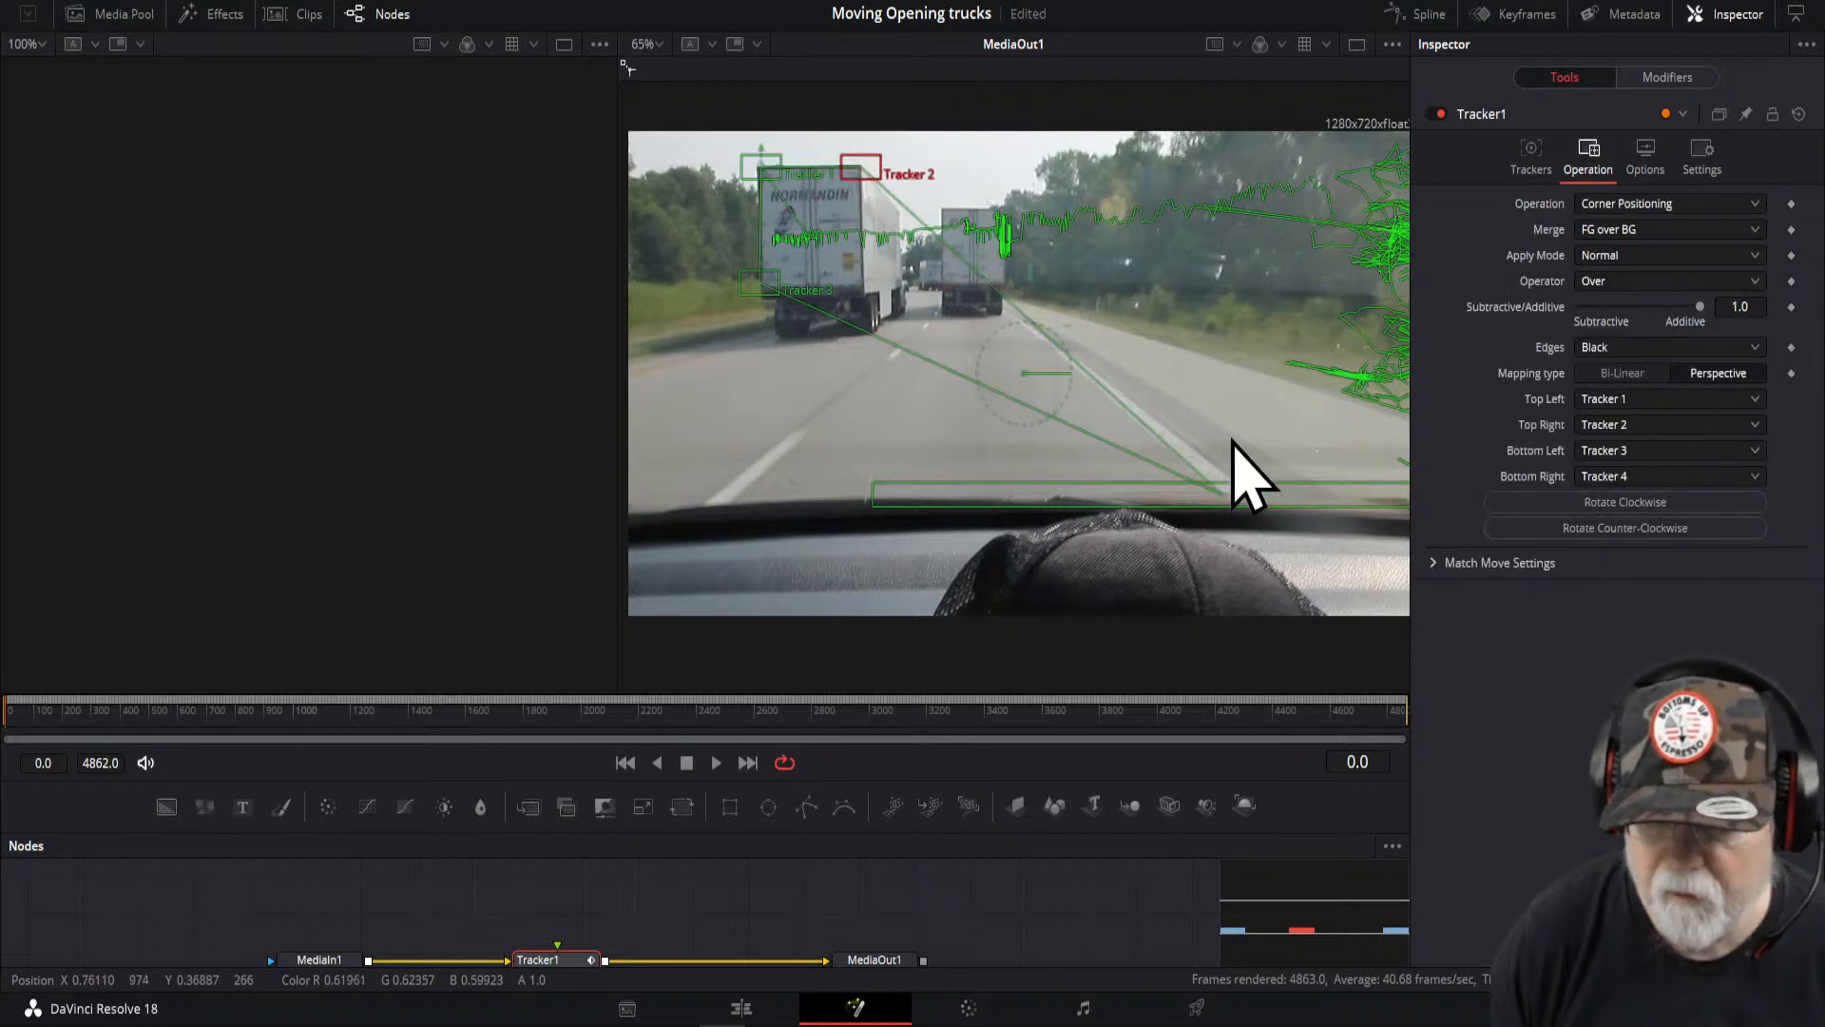
- Fine-tune the bottom corner positions on the lead truck and save the project
scroll(1230, 417, down, 2)
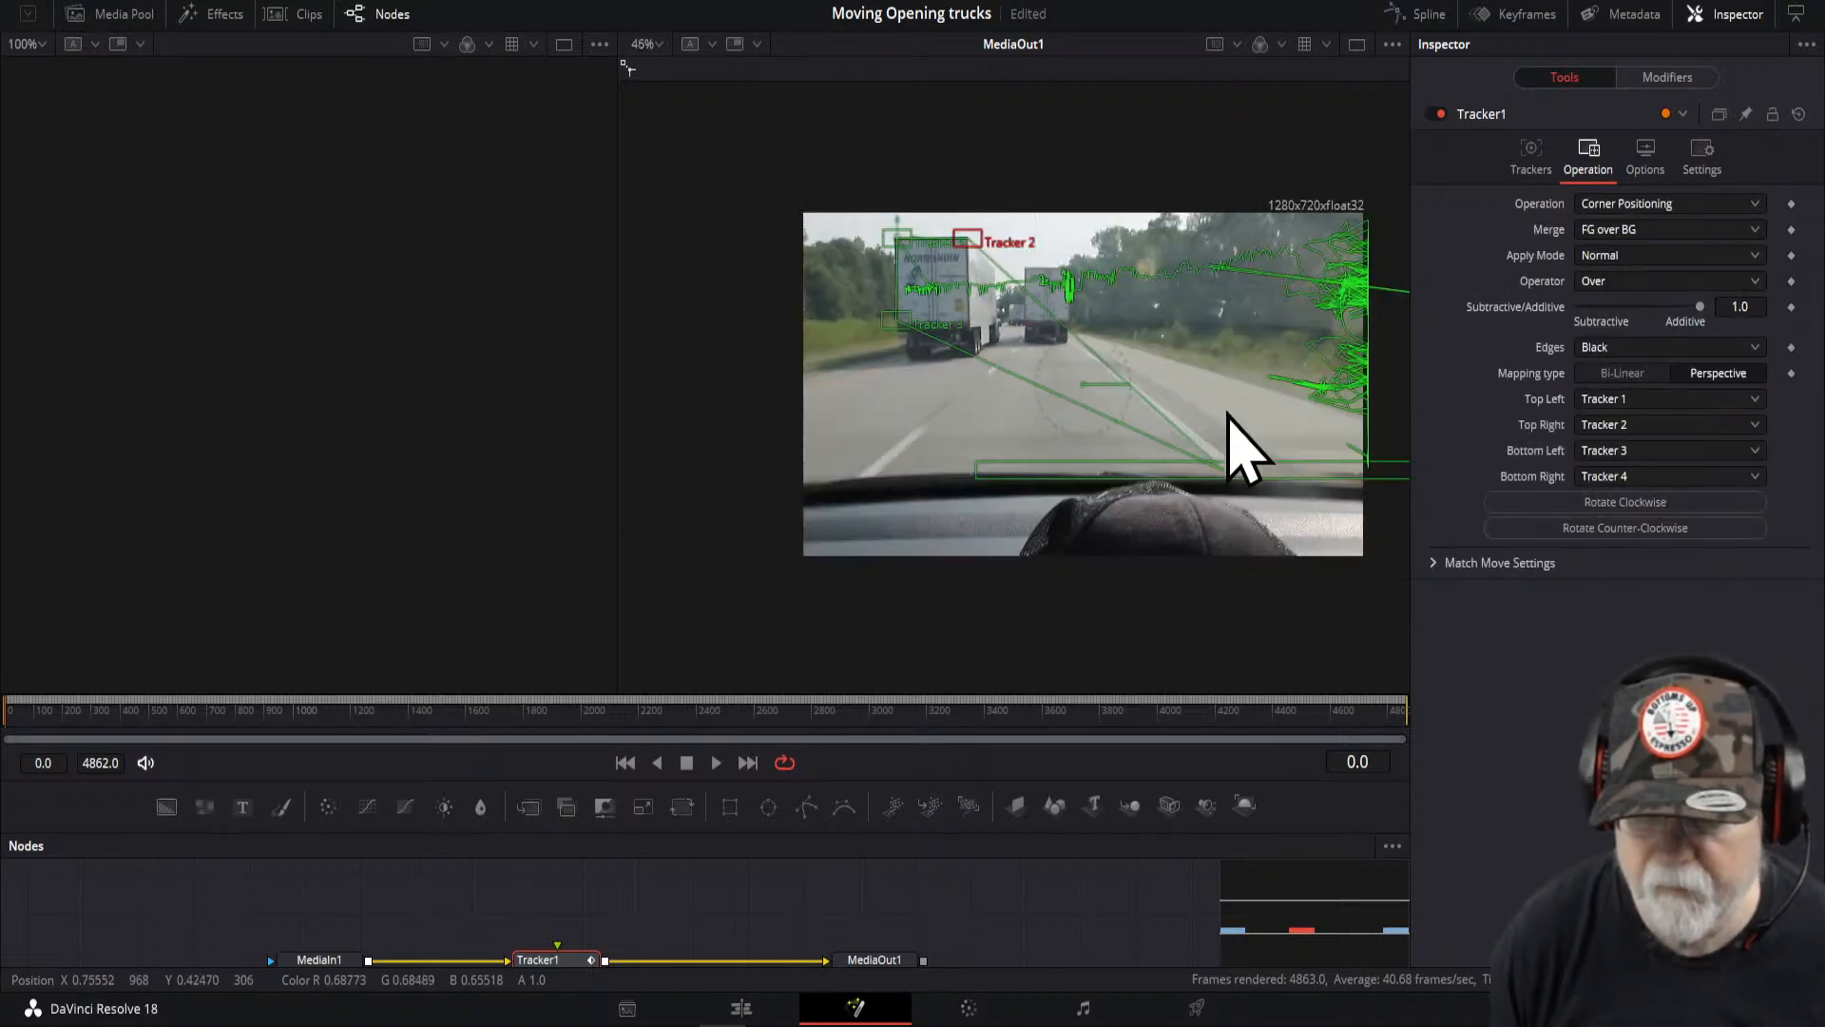
scroll(1228, 416, up, 4)
drag(1138, 421, 1125, 345)
scroll(1125, 346, down, 2)
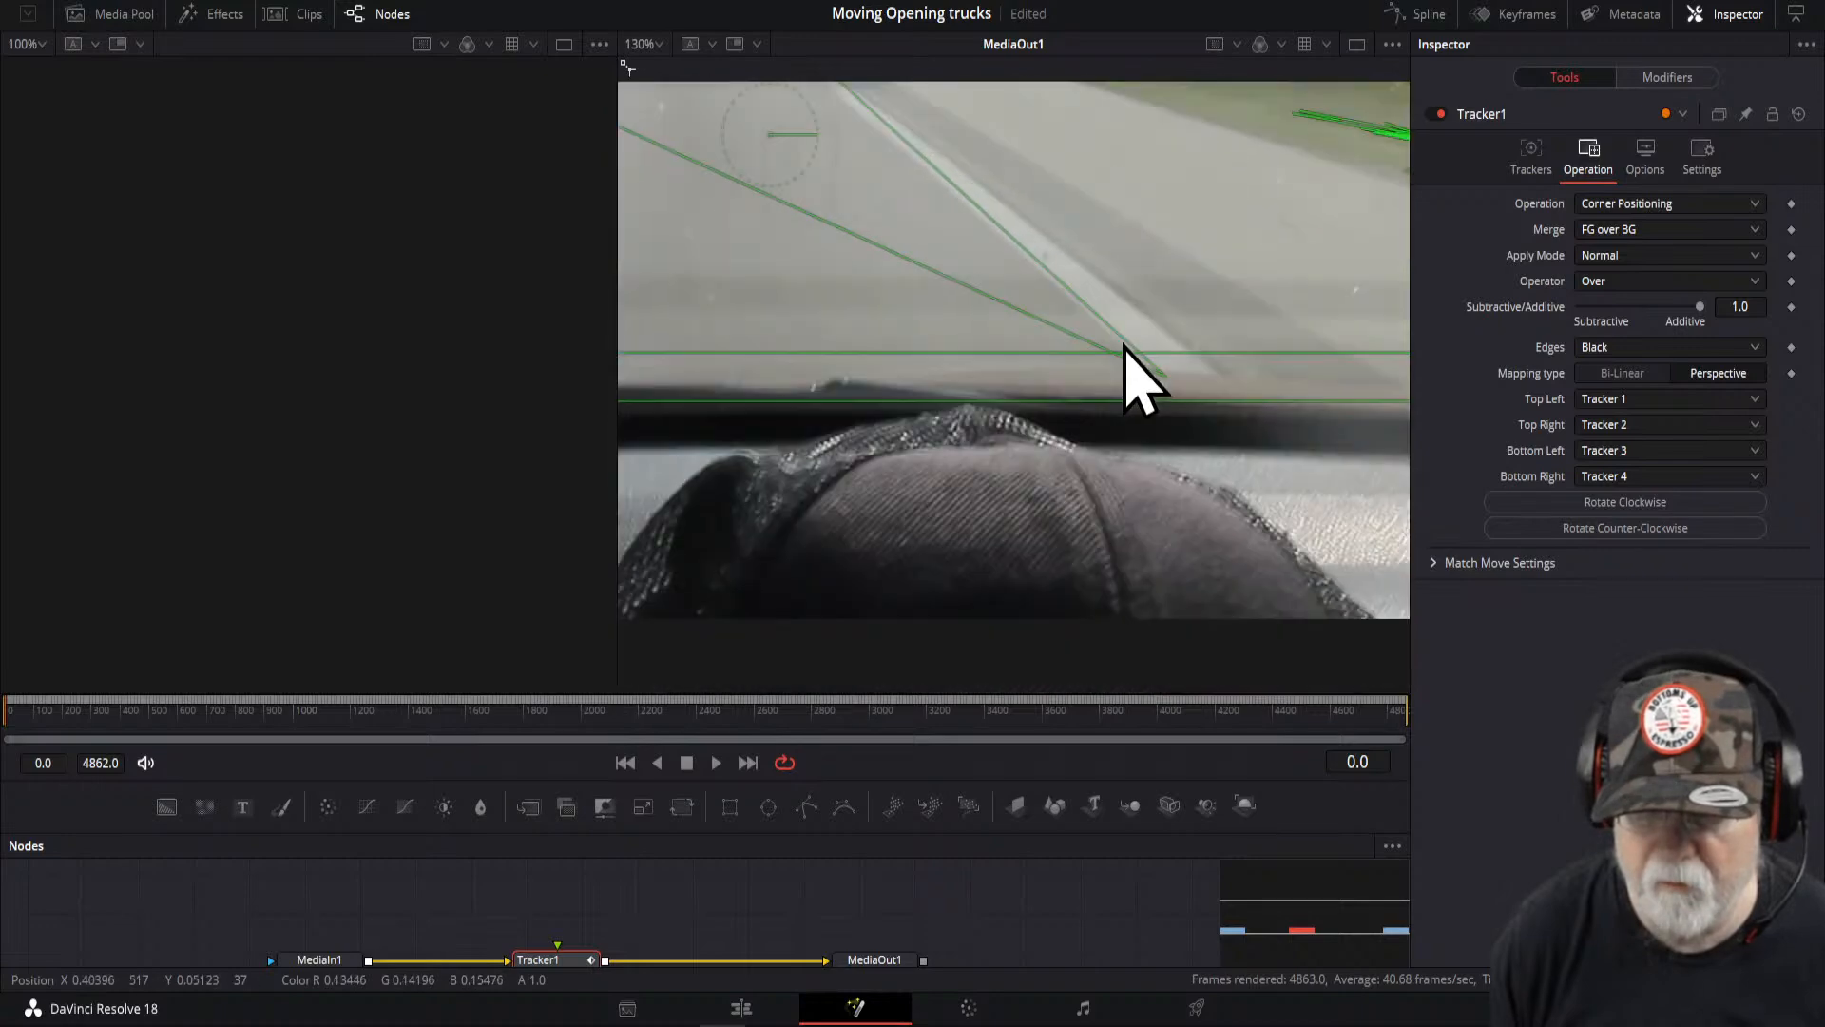
scroll(1123, 346, up, 2)
scroll(1125, 346, down, 5)
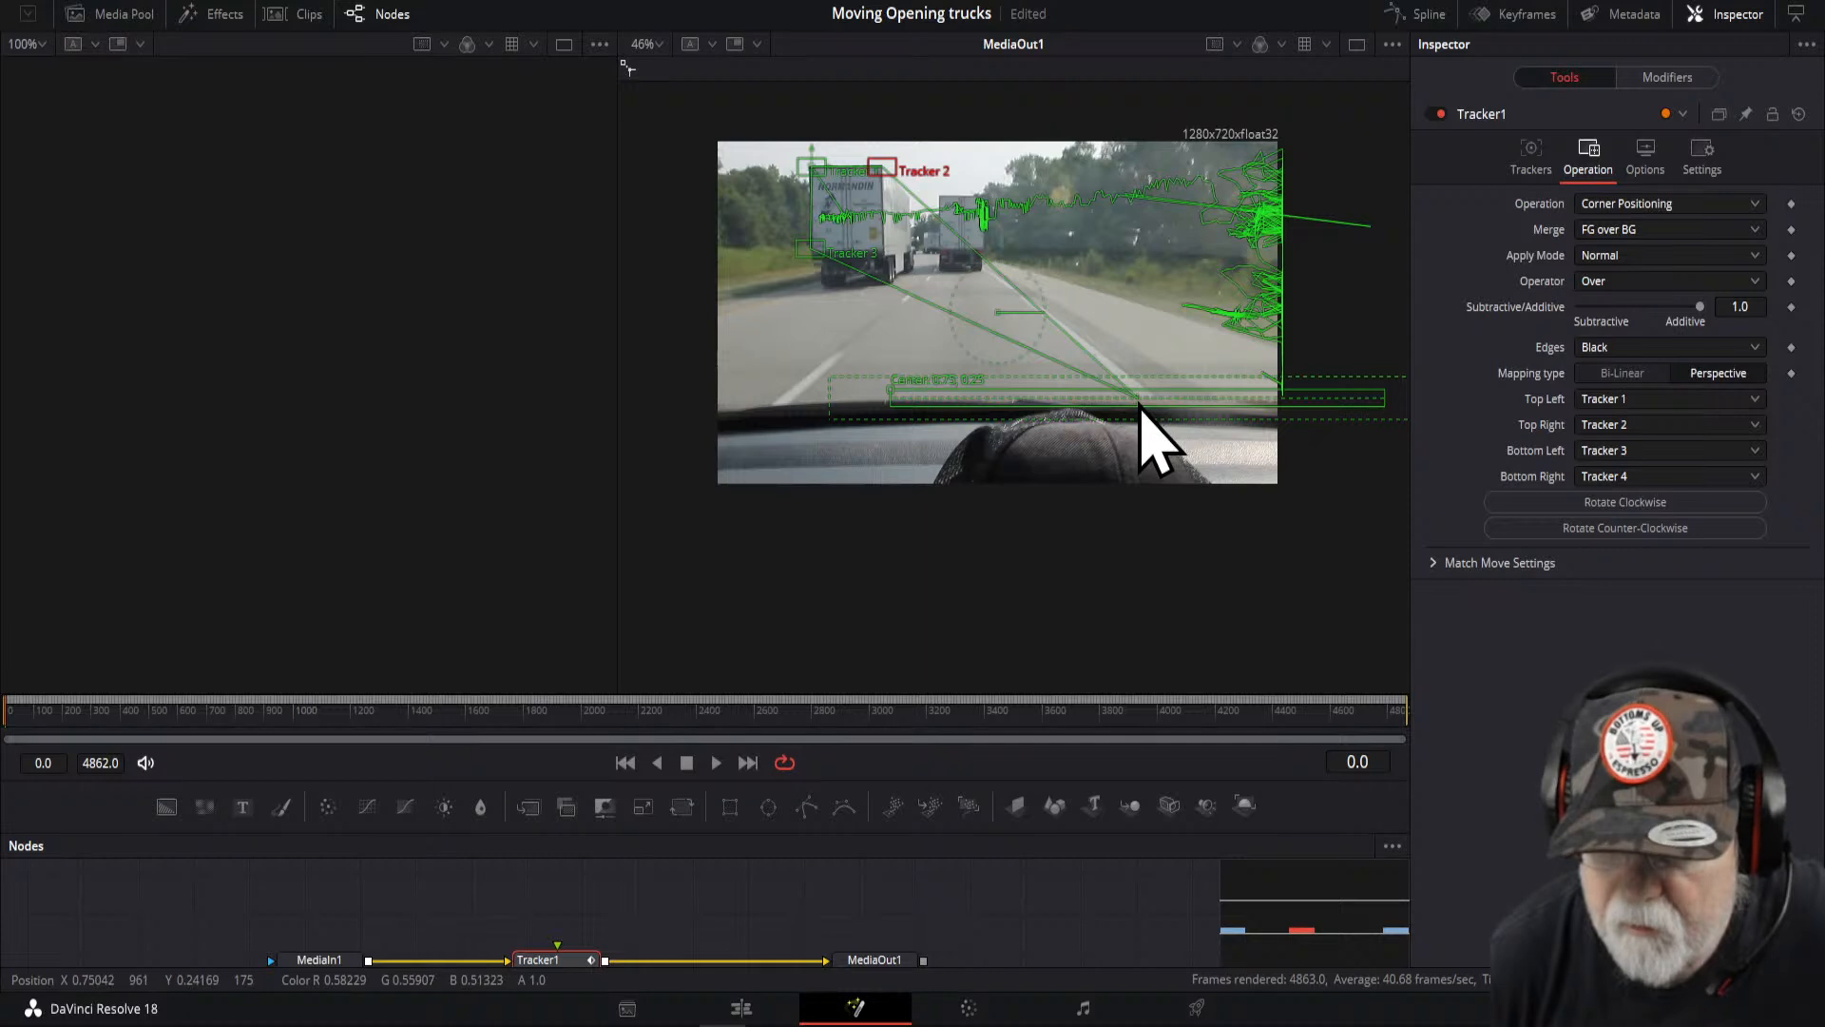
drag(891, 390, 878, 263)
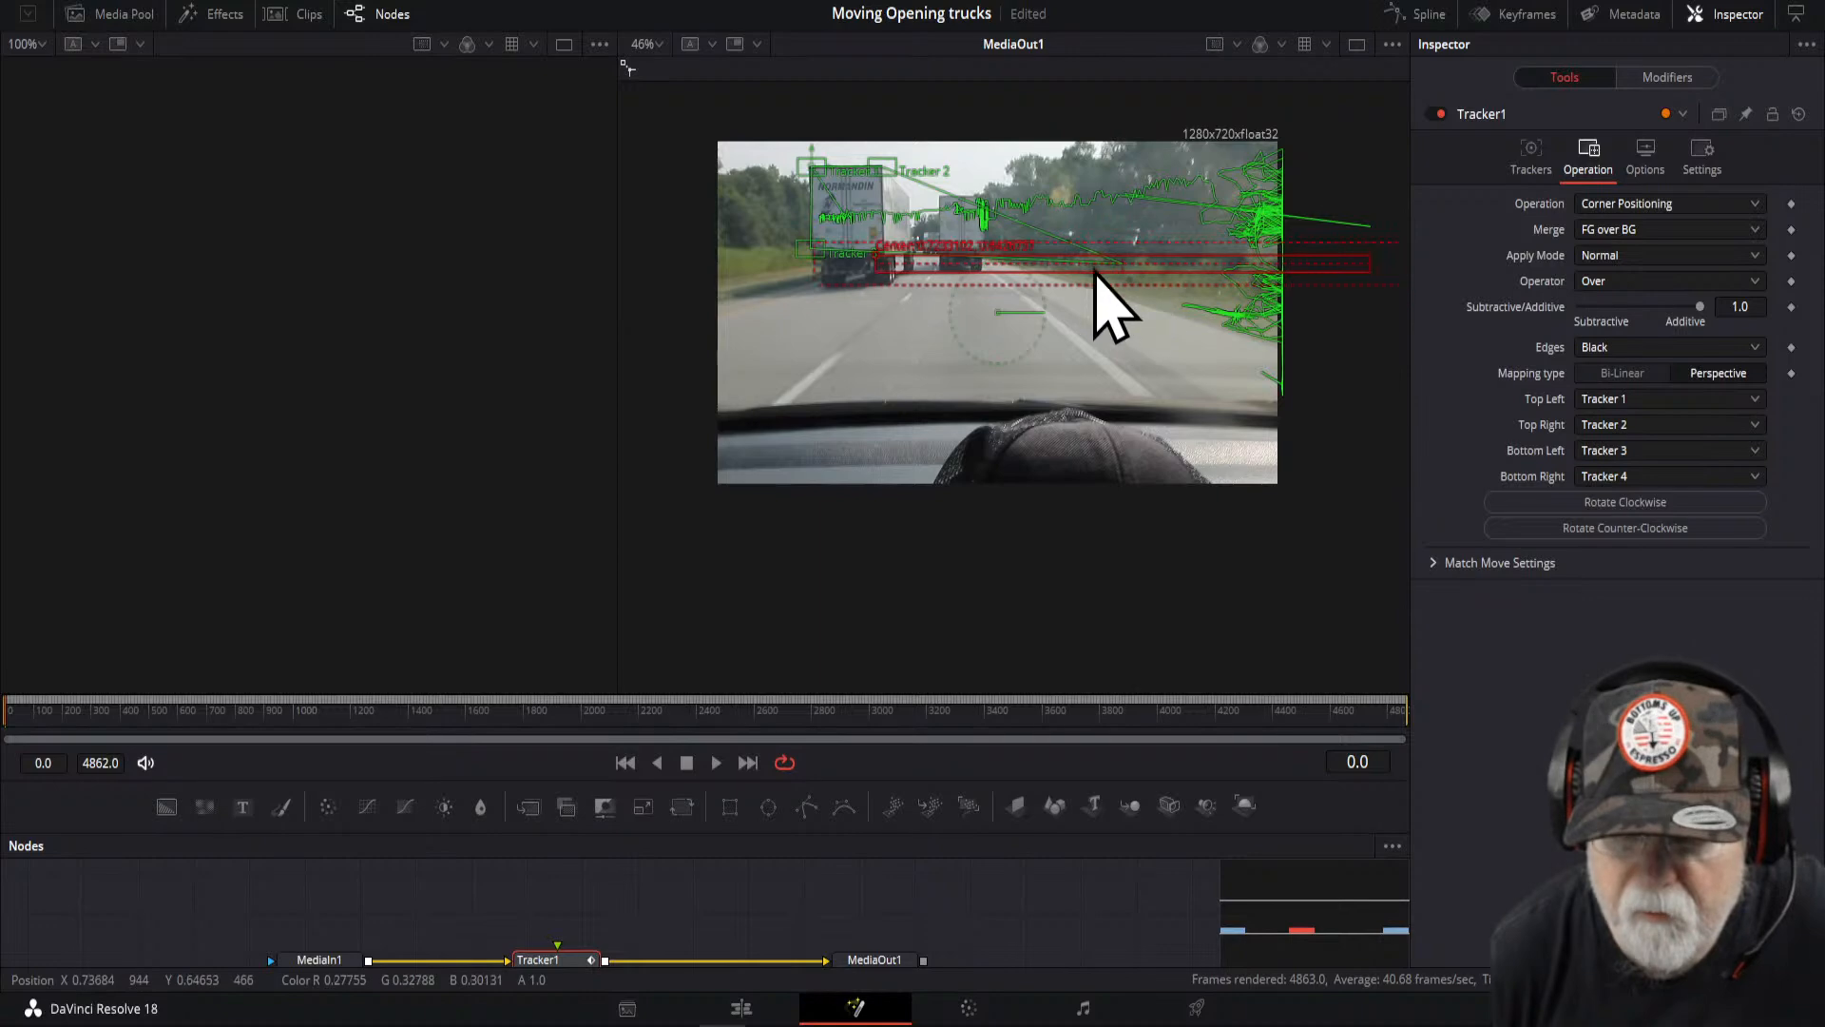
key(ctrl+s)
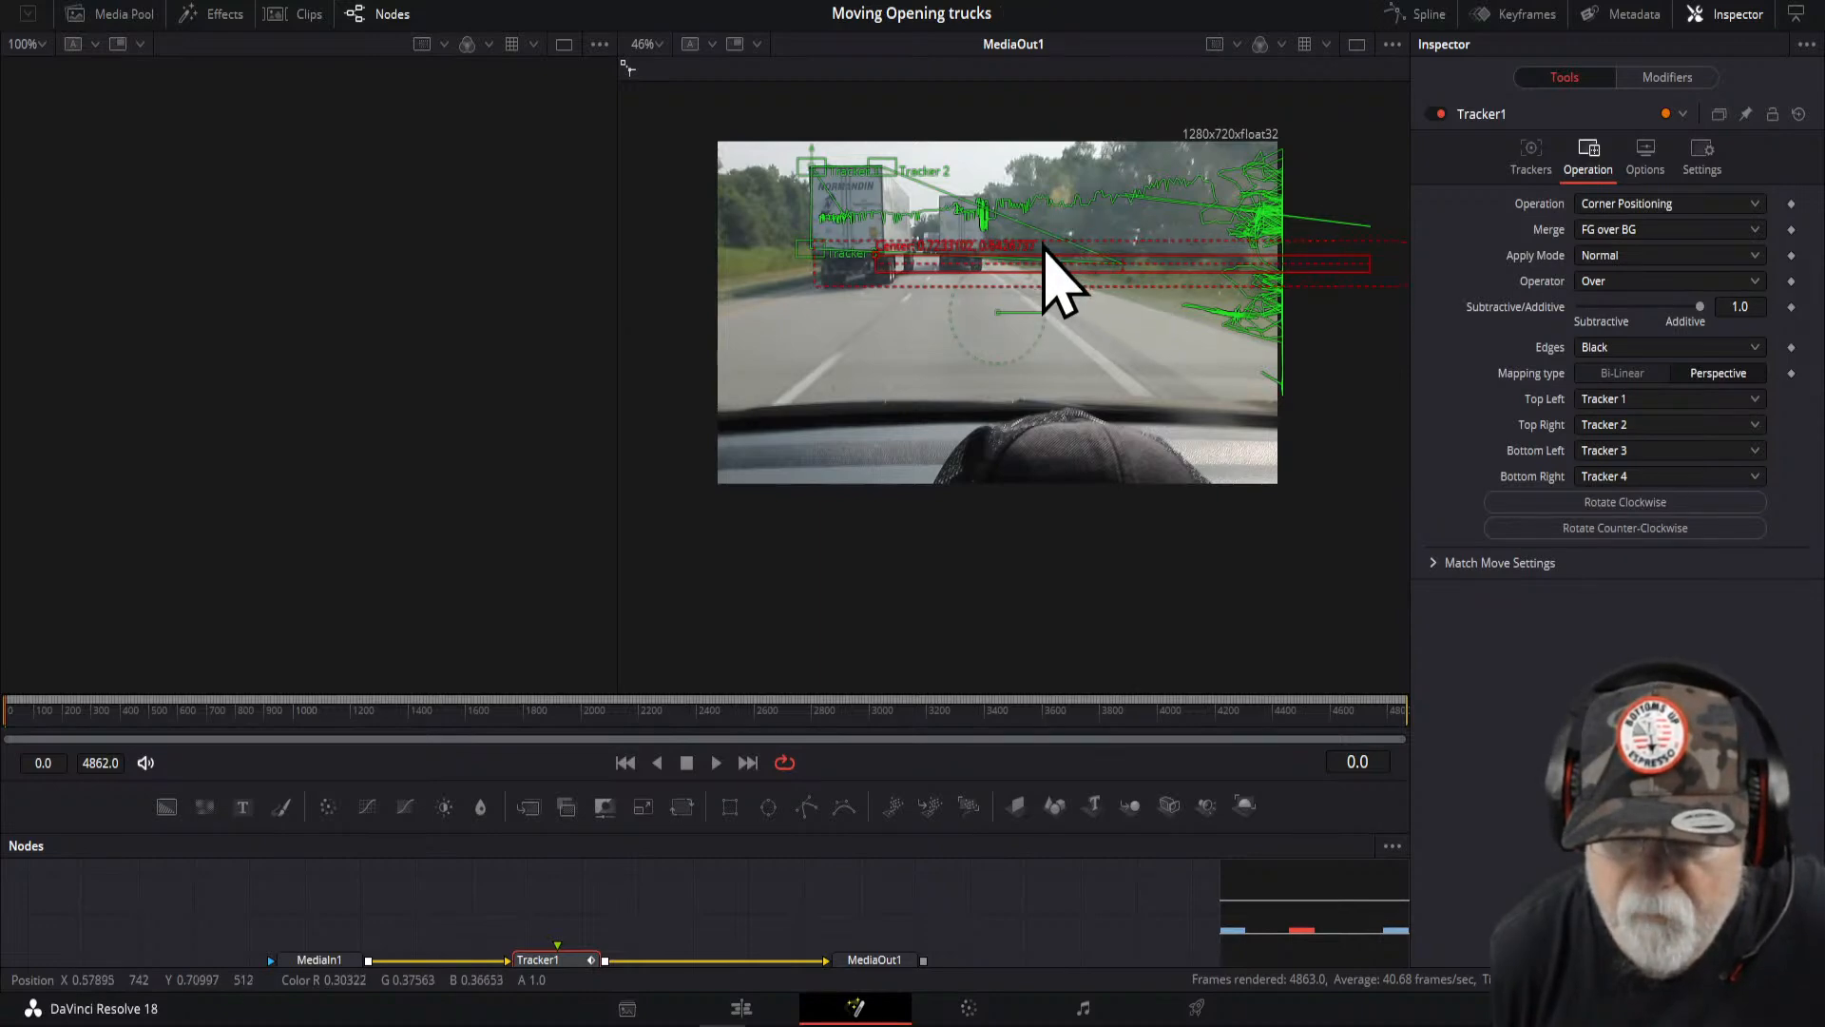
- Readjust the tracker's corner positions onto the lead truck's trailer at the first frame
scroll(1064, 326, up, 3)
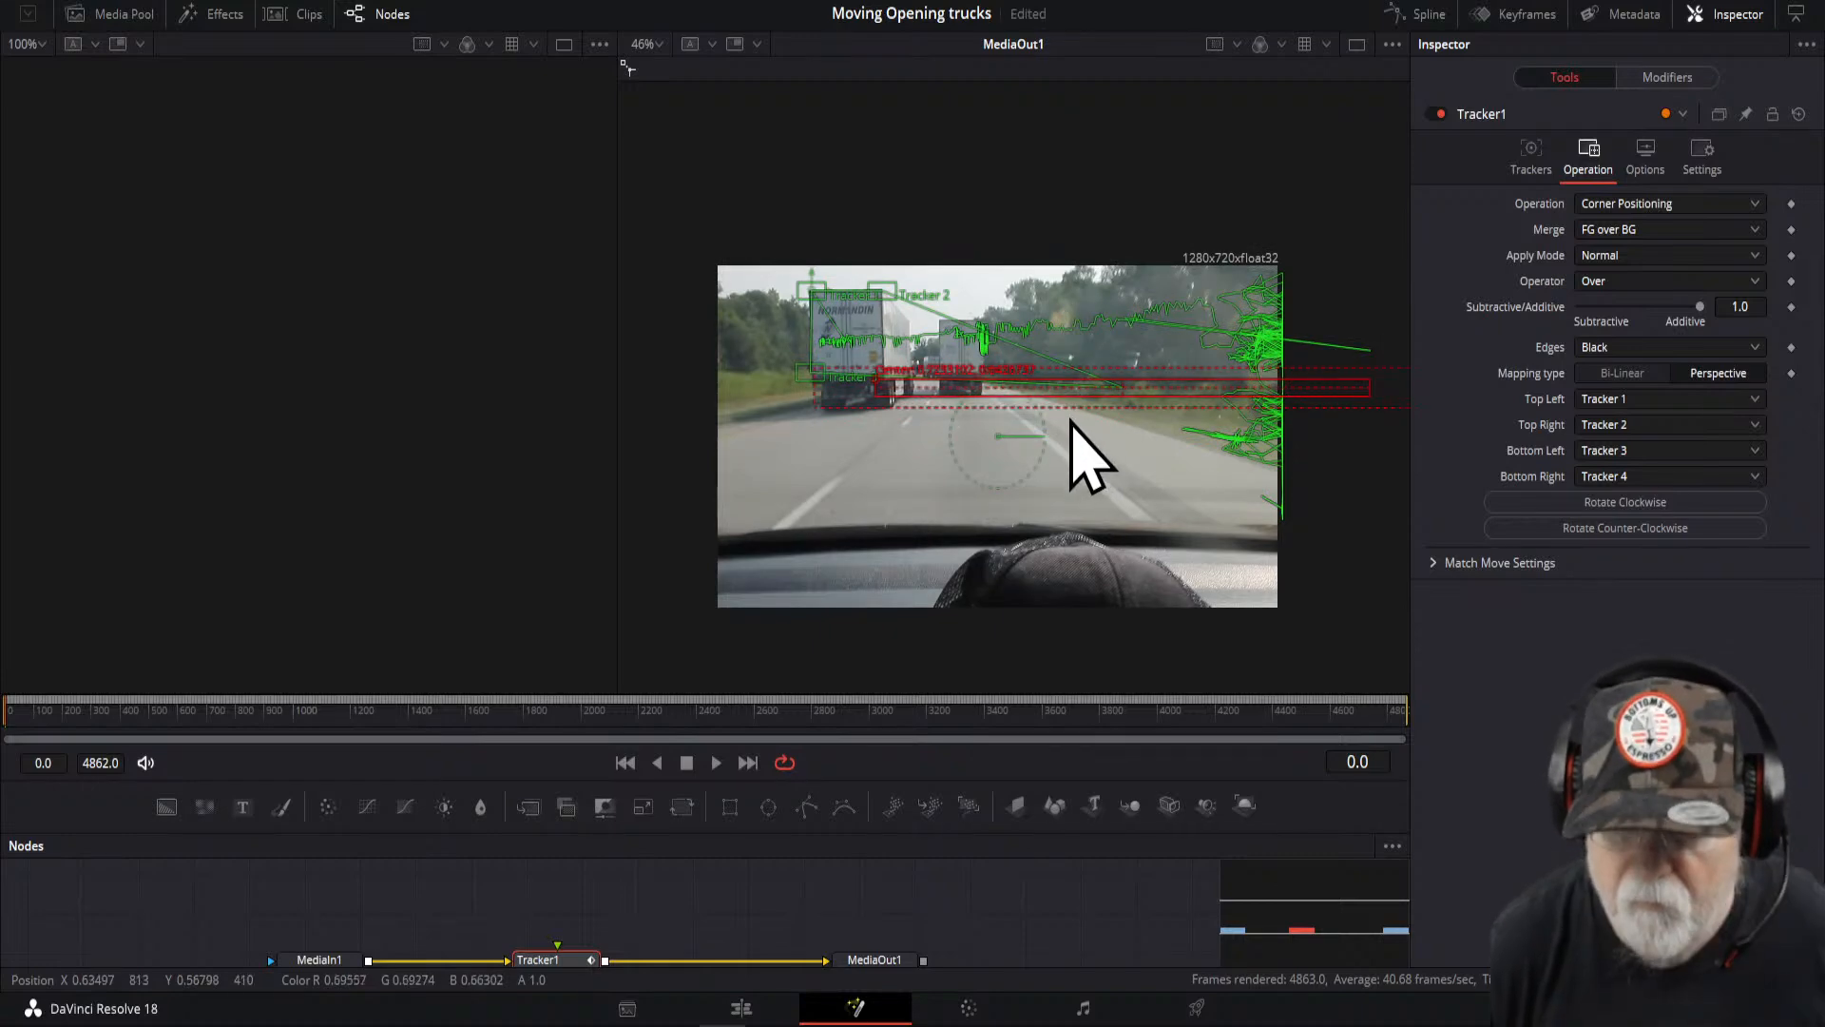
scroll(1043, 378, down, 3)
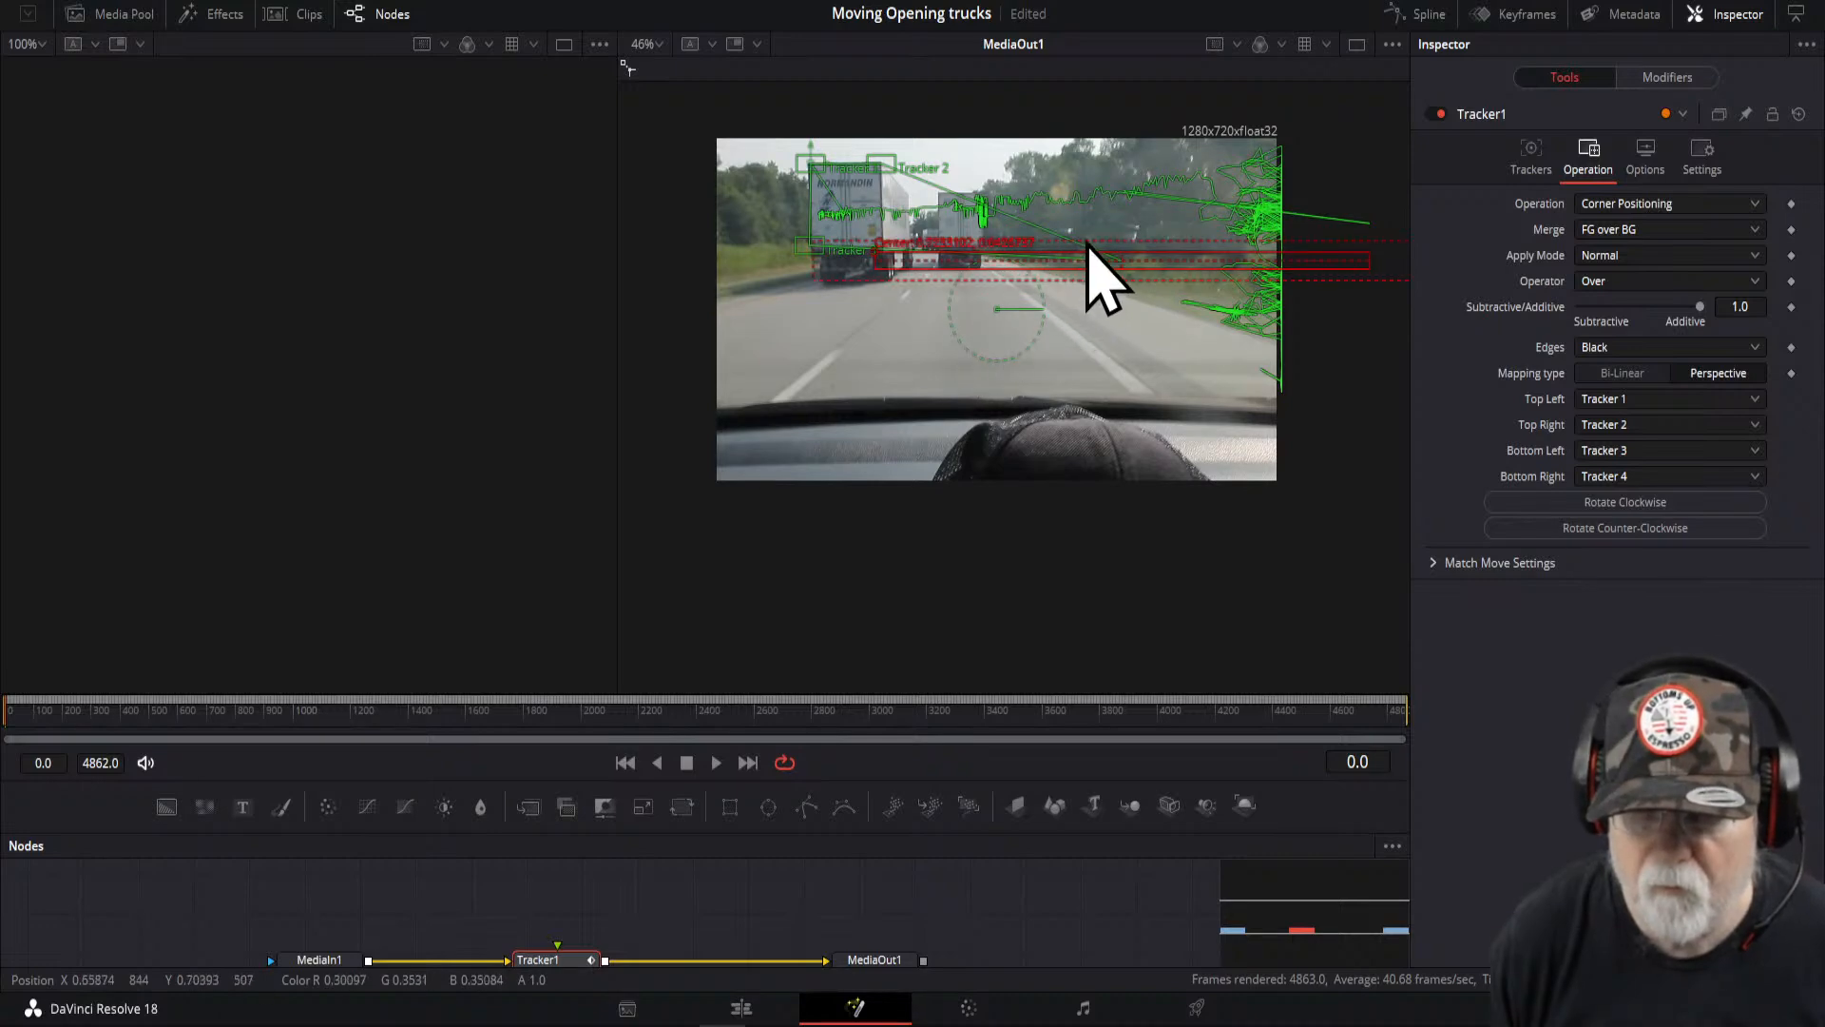
scroll(1077, 314, up, 2)
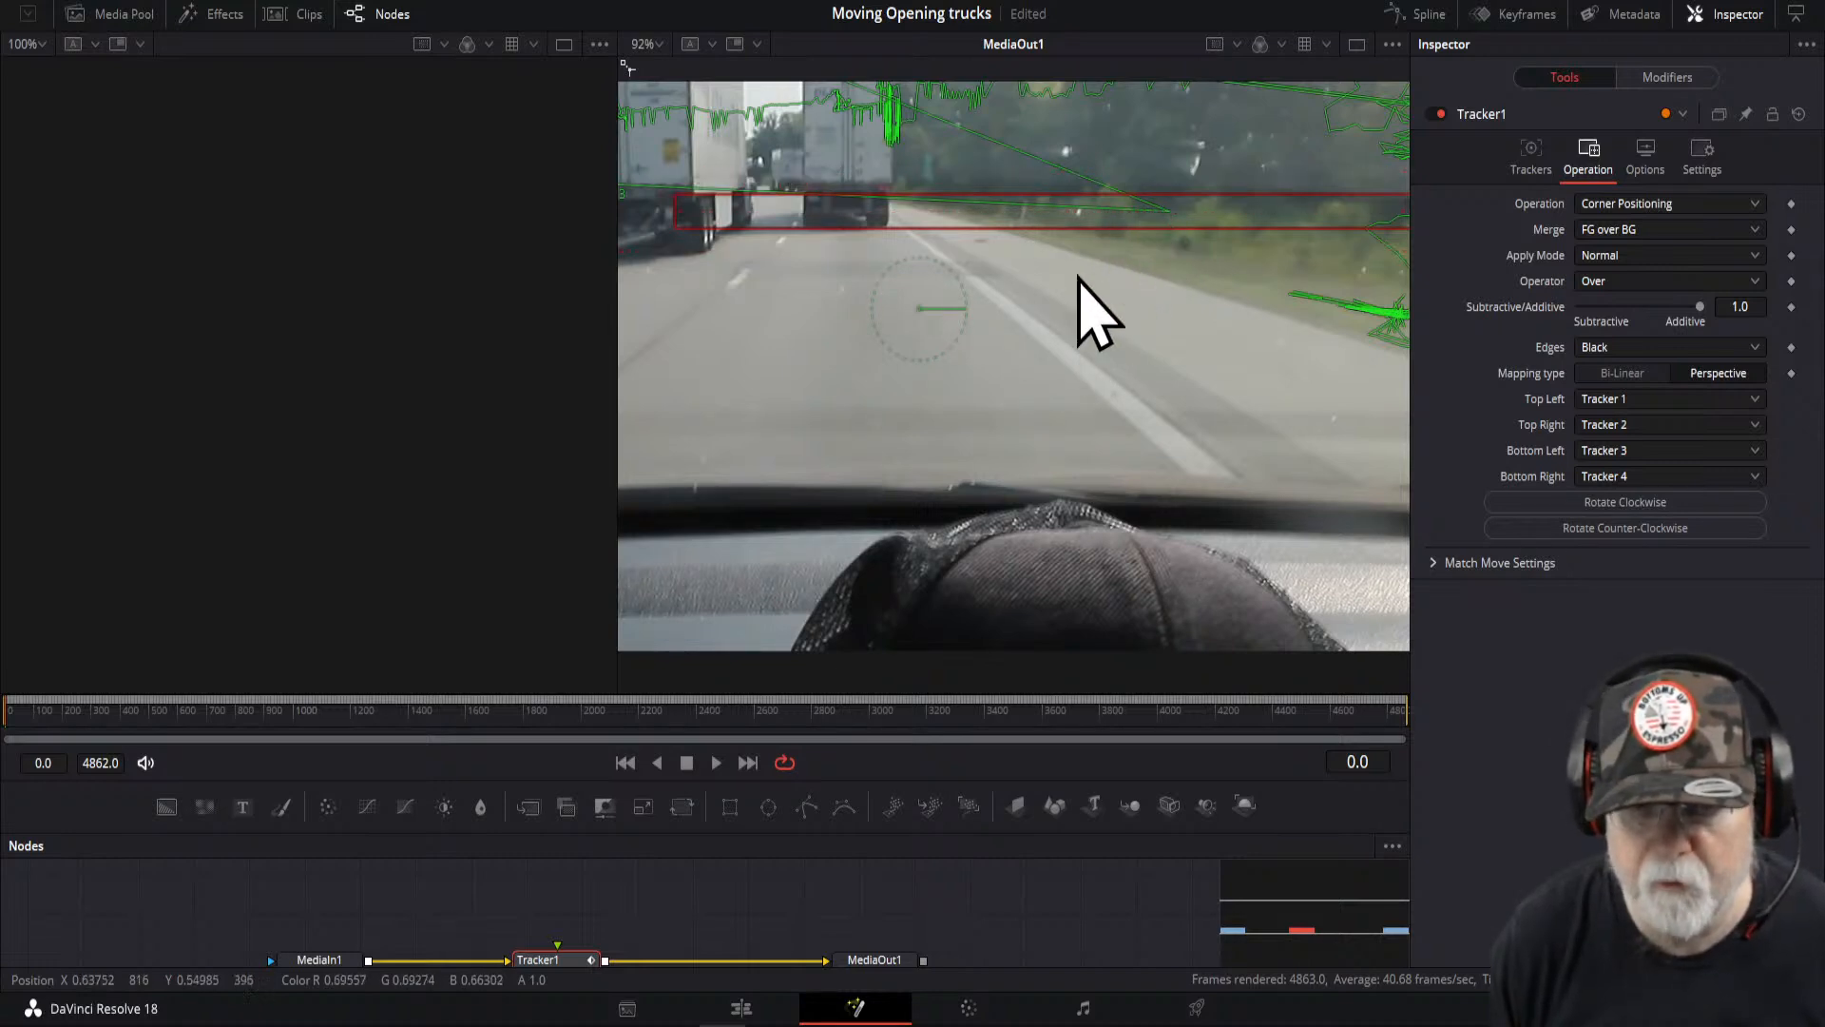
drag(674, 194, 718, 169)
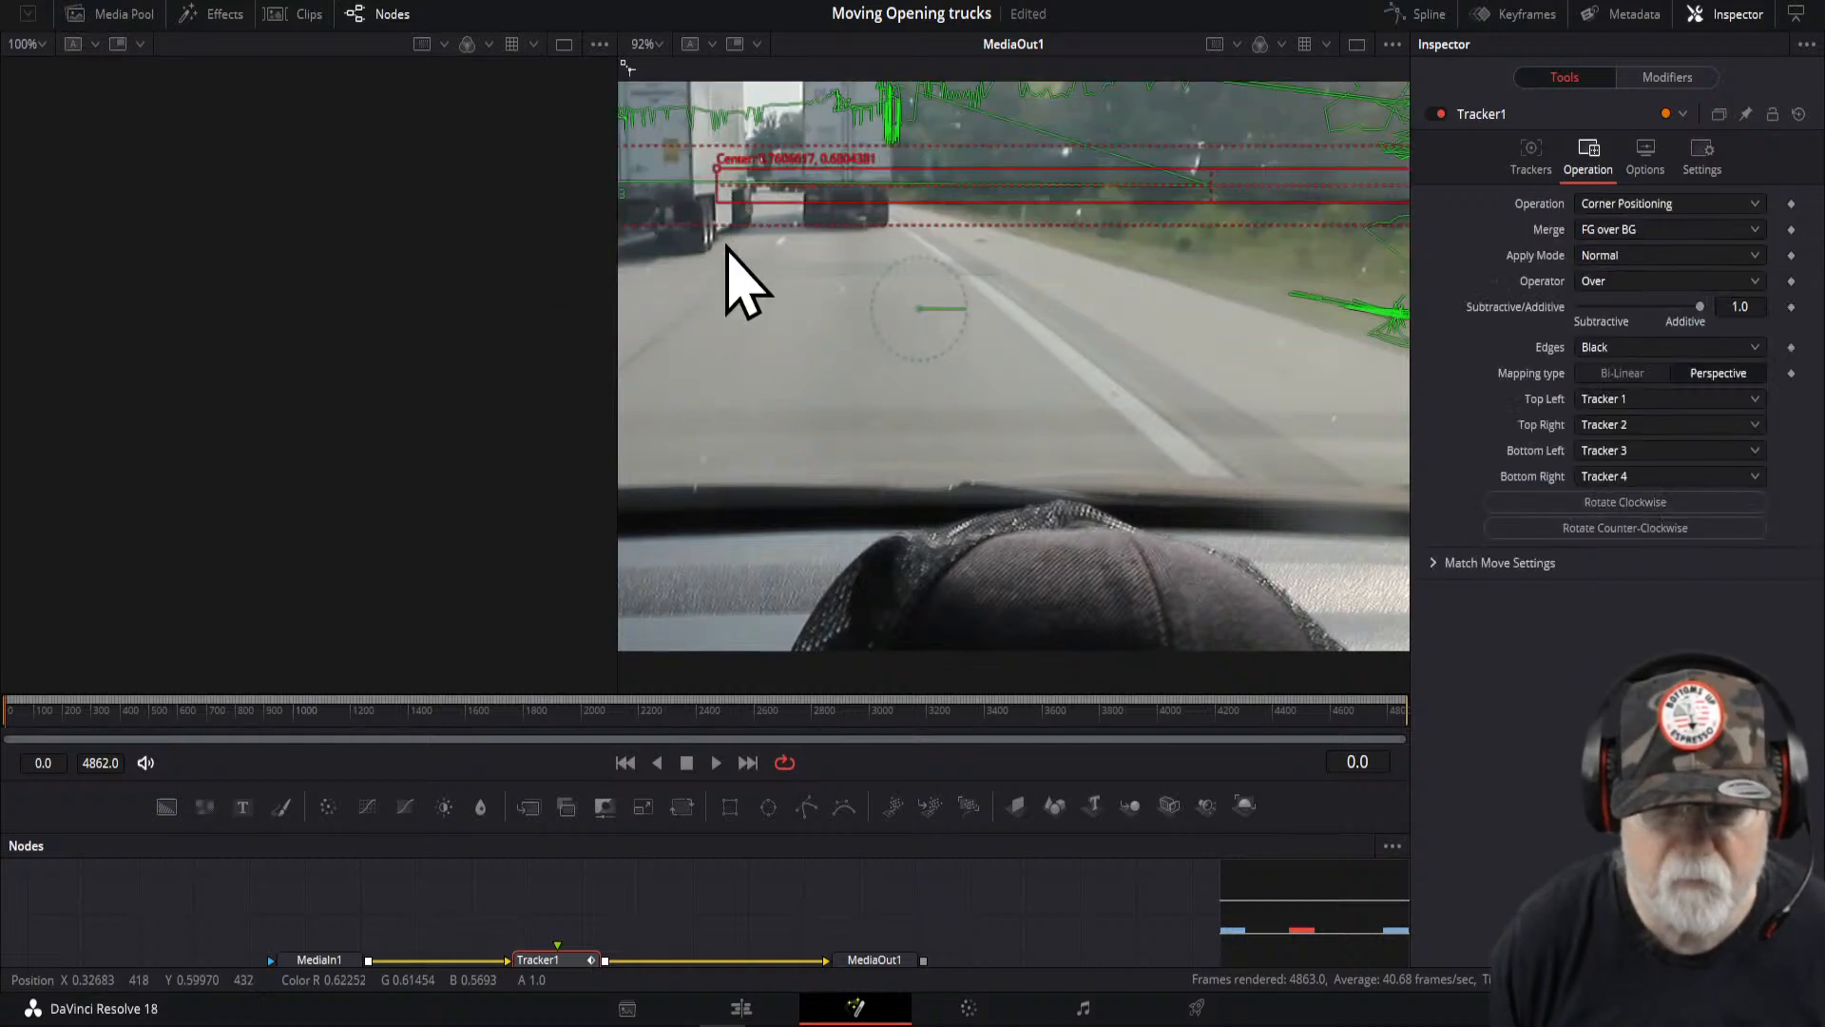
scroll(744, 286, down, 2)
scroll(745, 285, up, 3)
drag(928, 284, 728, 244)
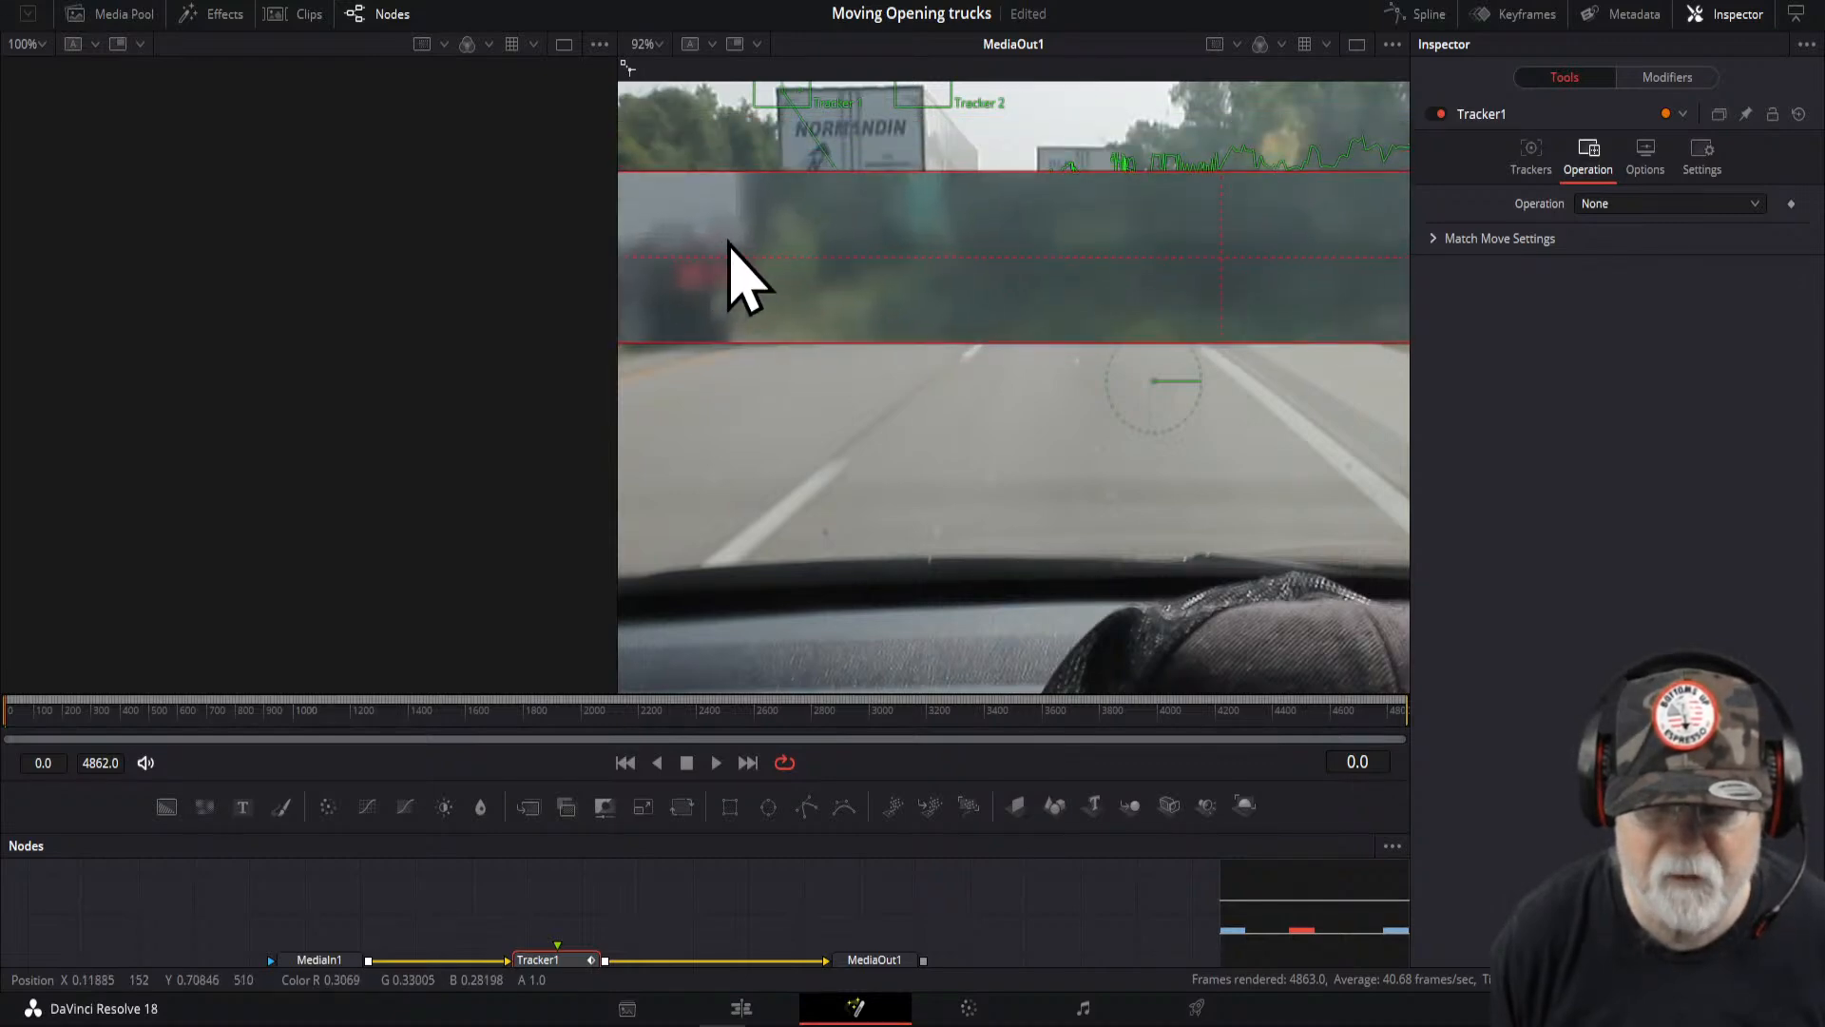
drag(728, 244, 733, 244)
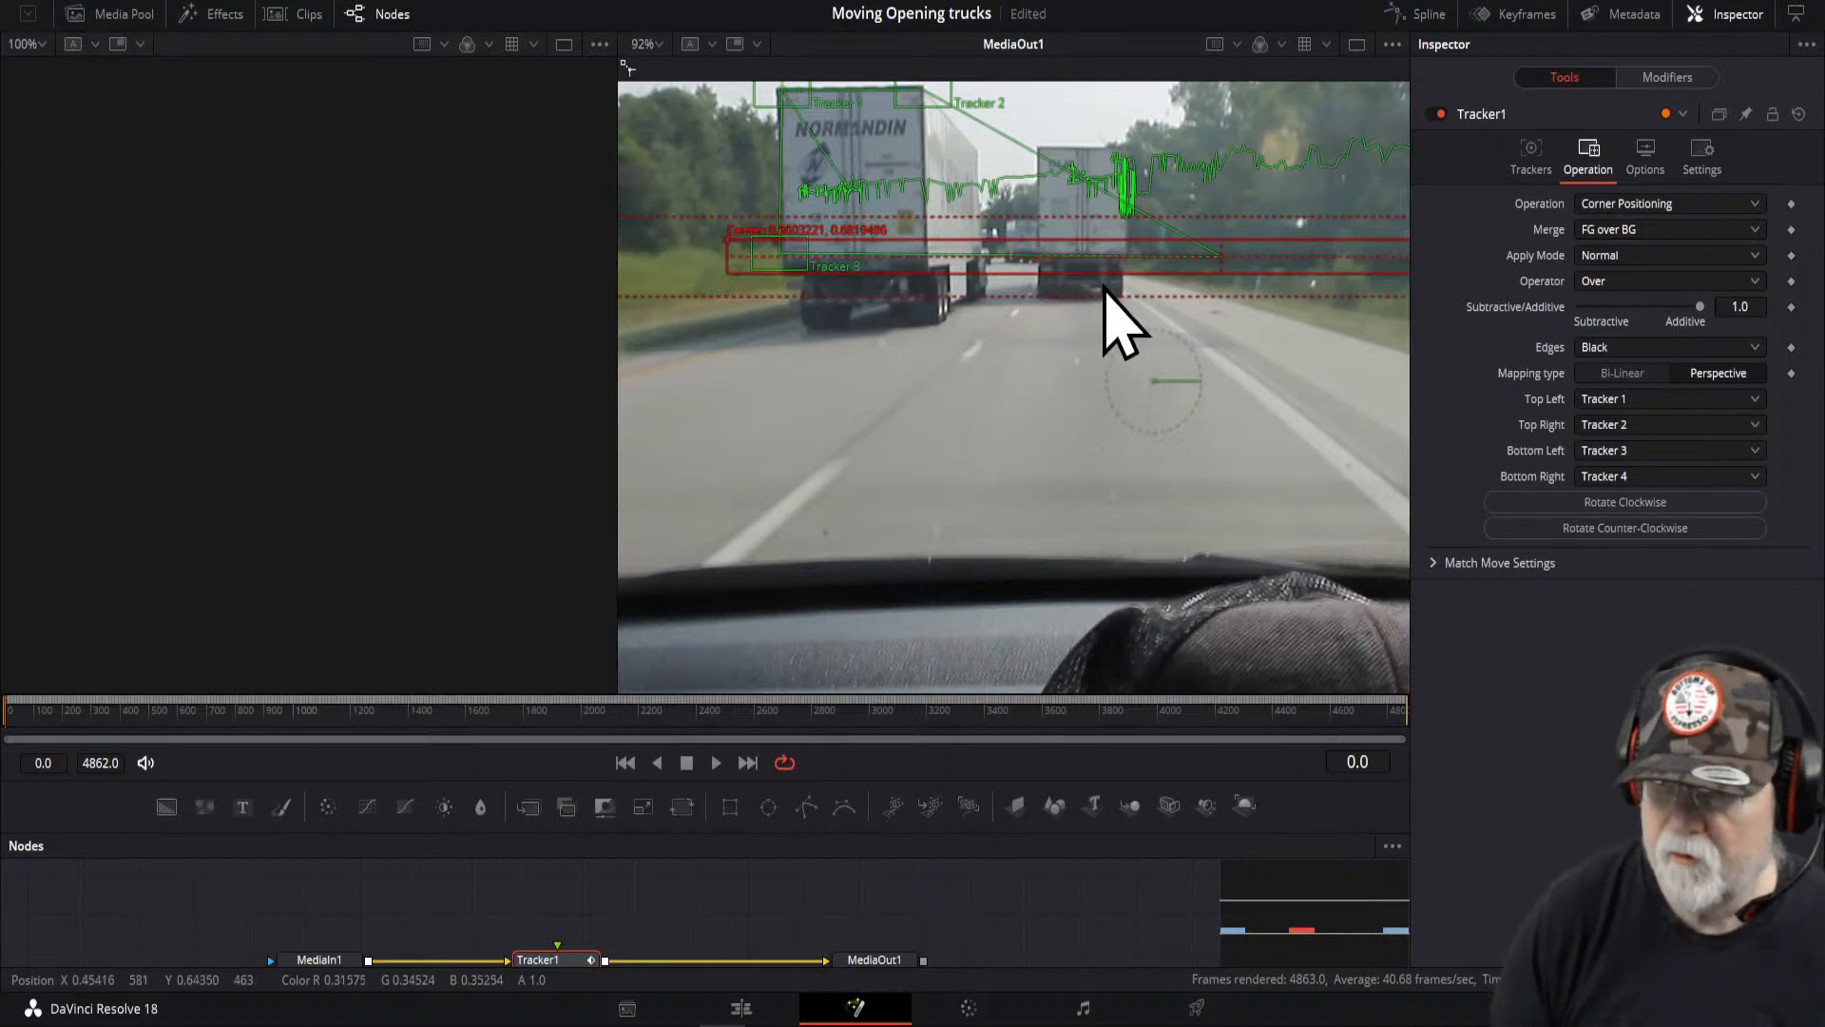
- Import the image 001-enable-windows-7-my-computer-icon JPG into the media pool
click(119, 14)
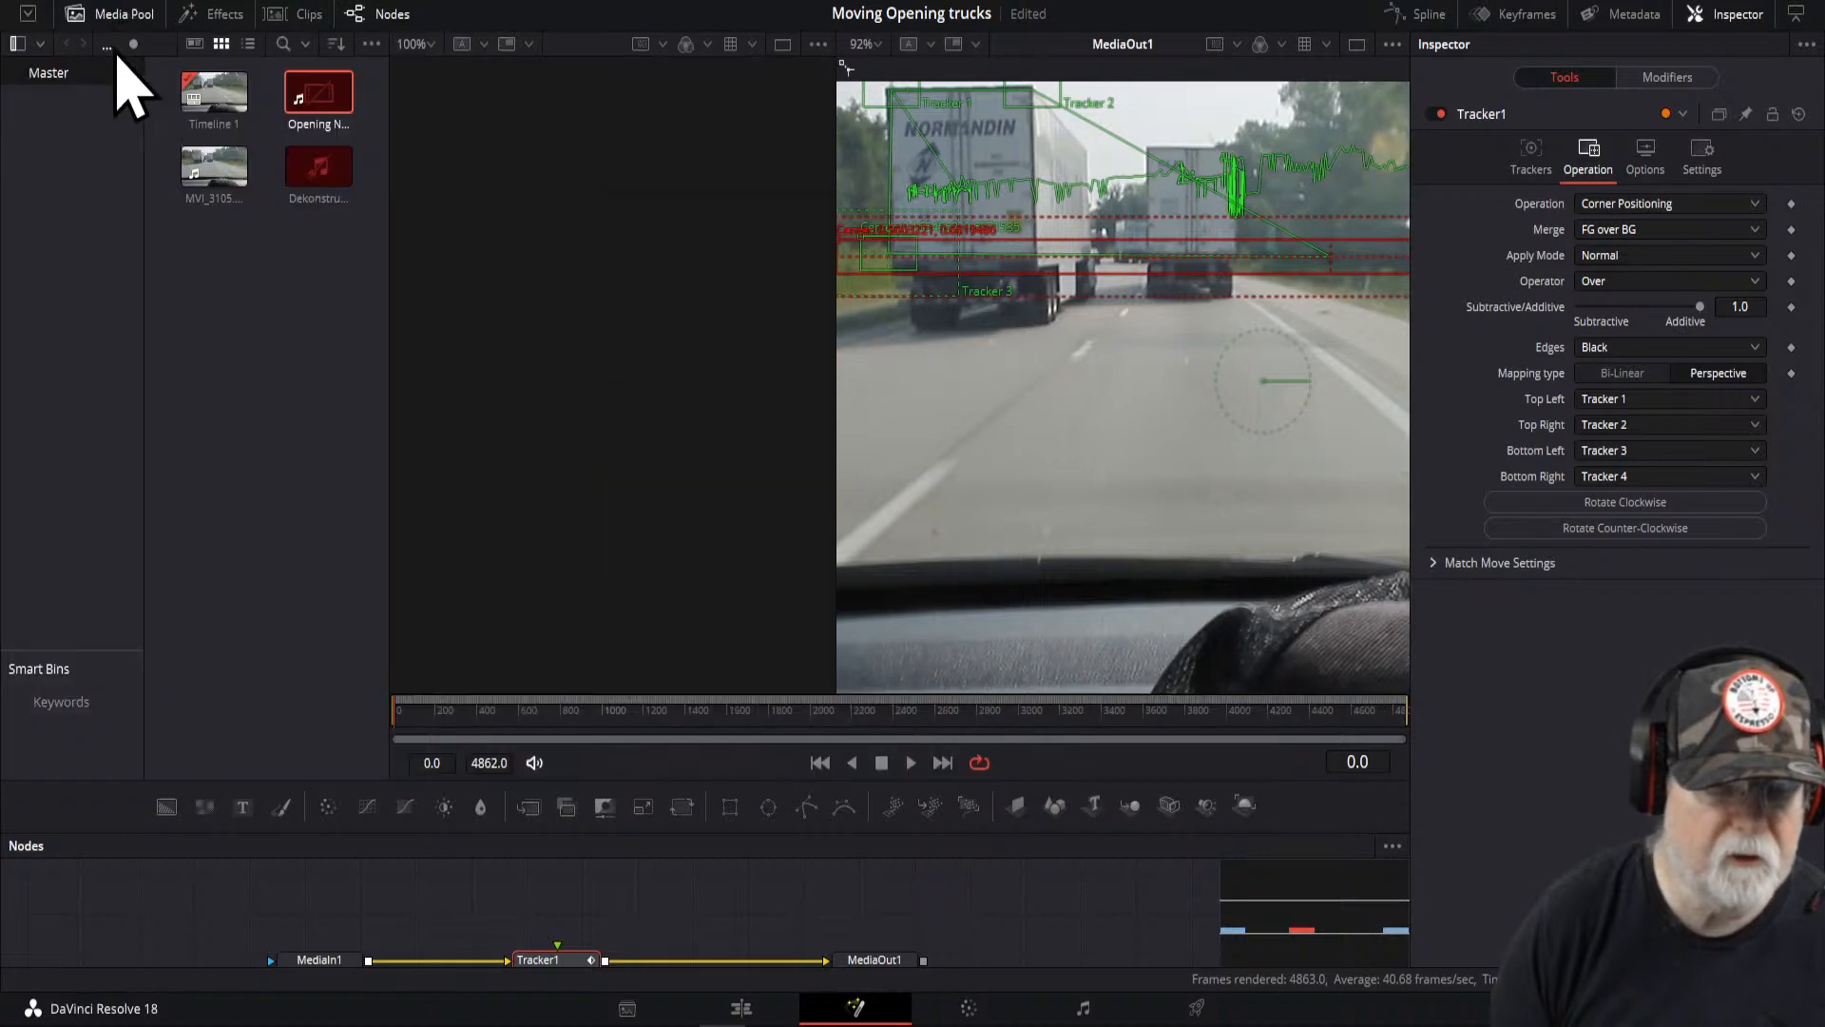
right_click(220, 308)
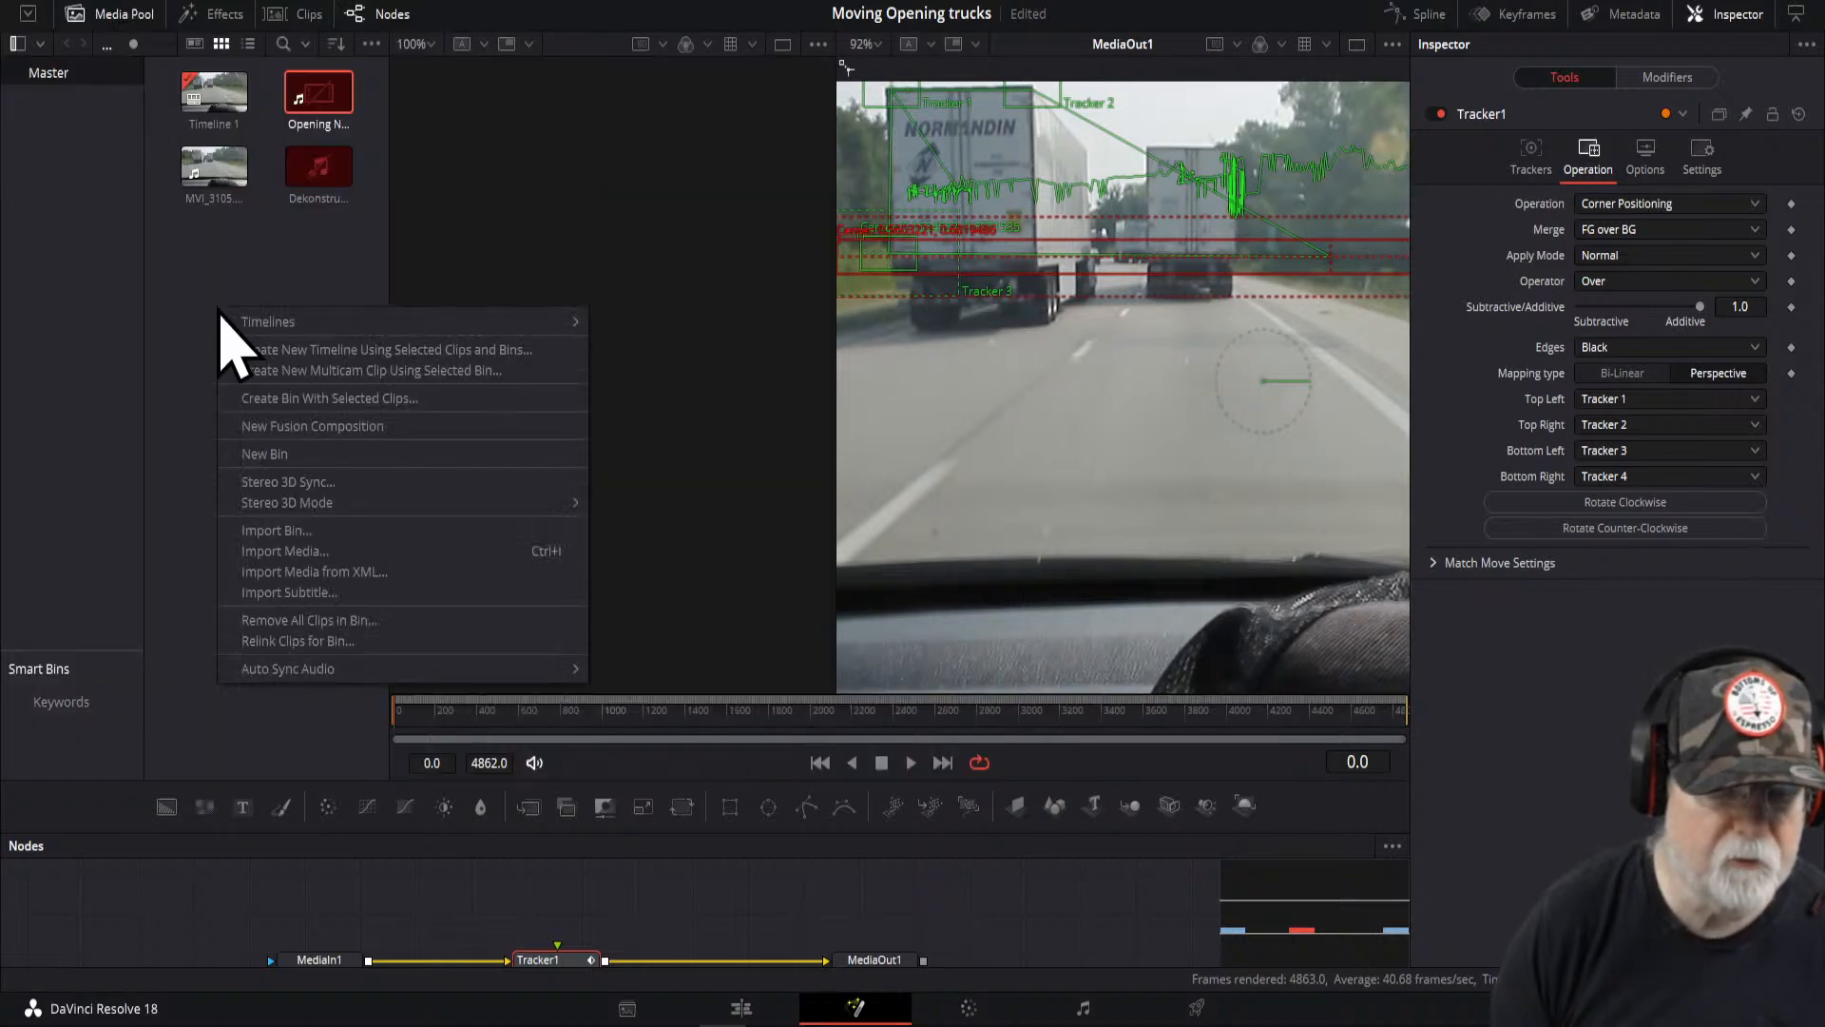
click(288, 555)
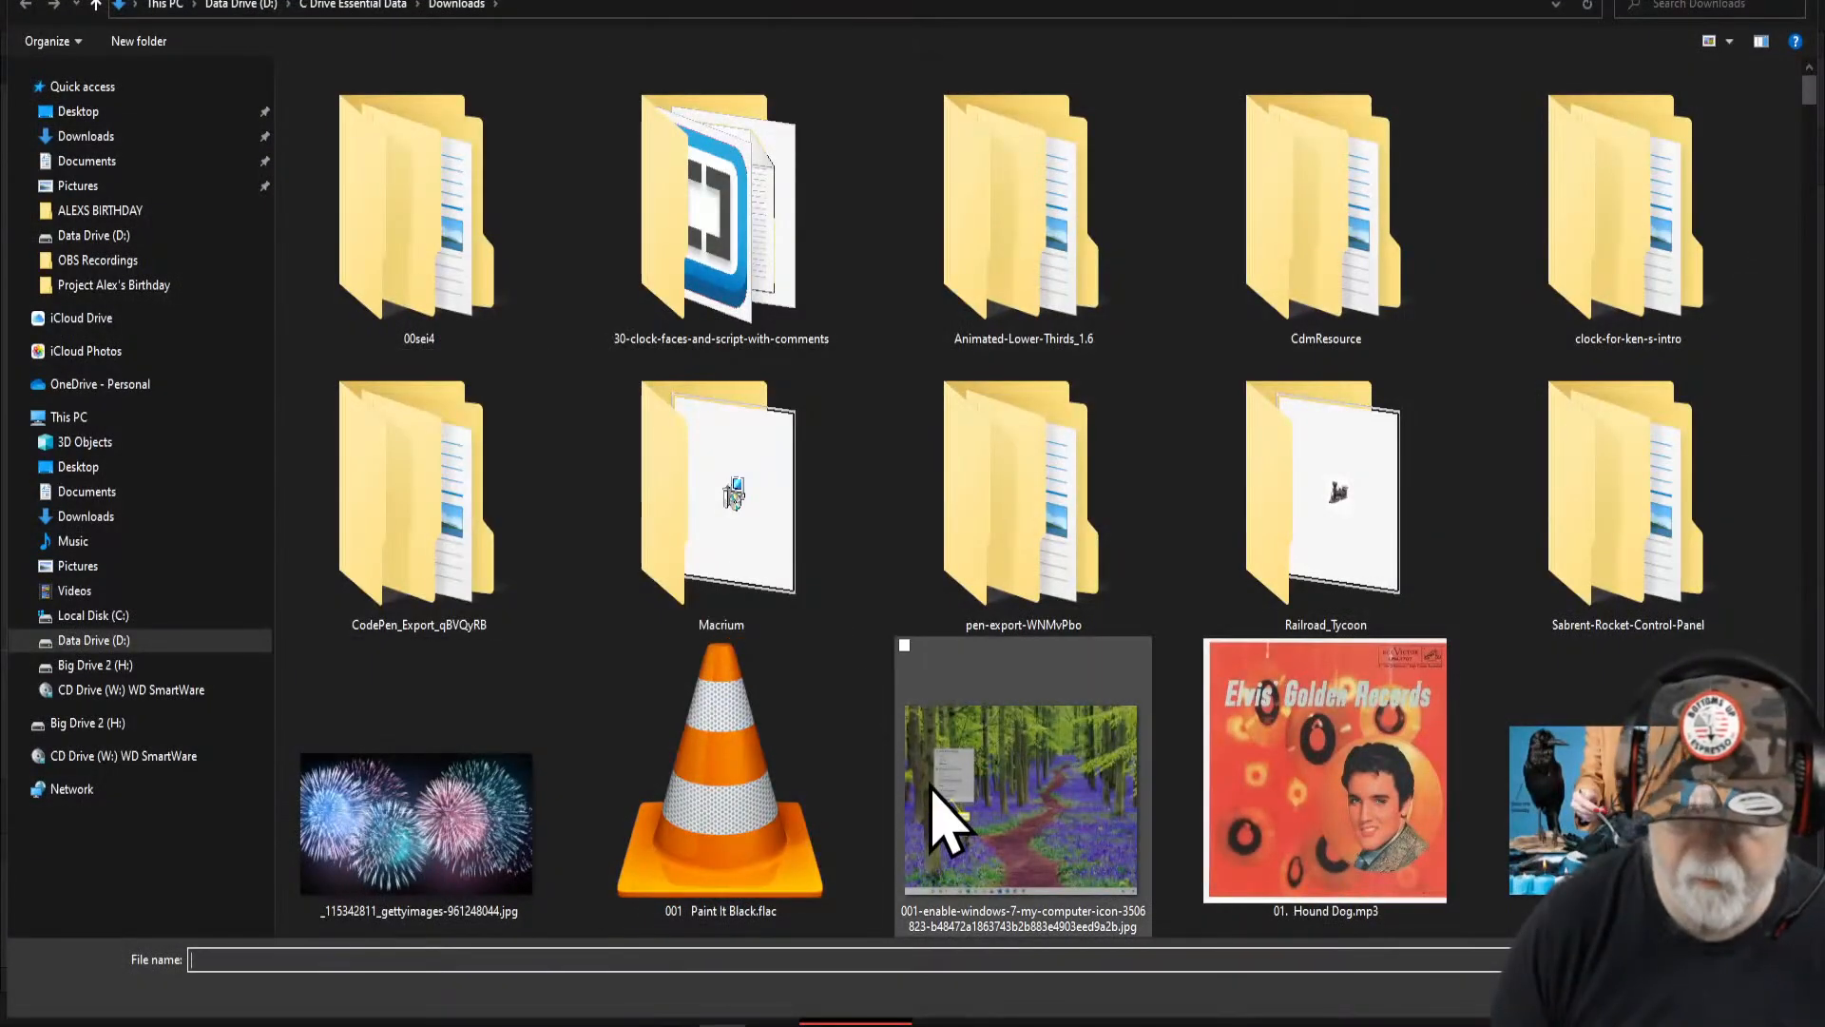
click(941, 822)
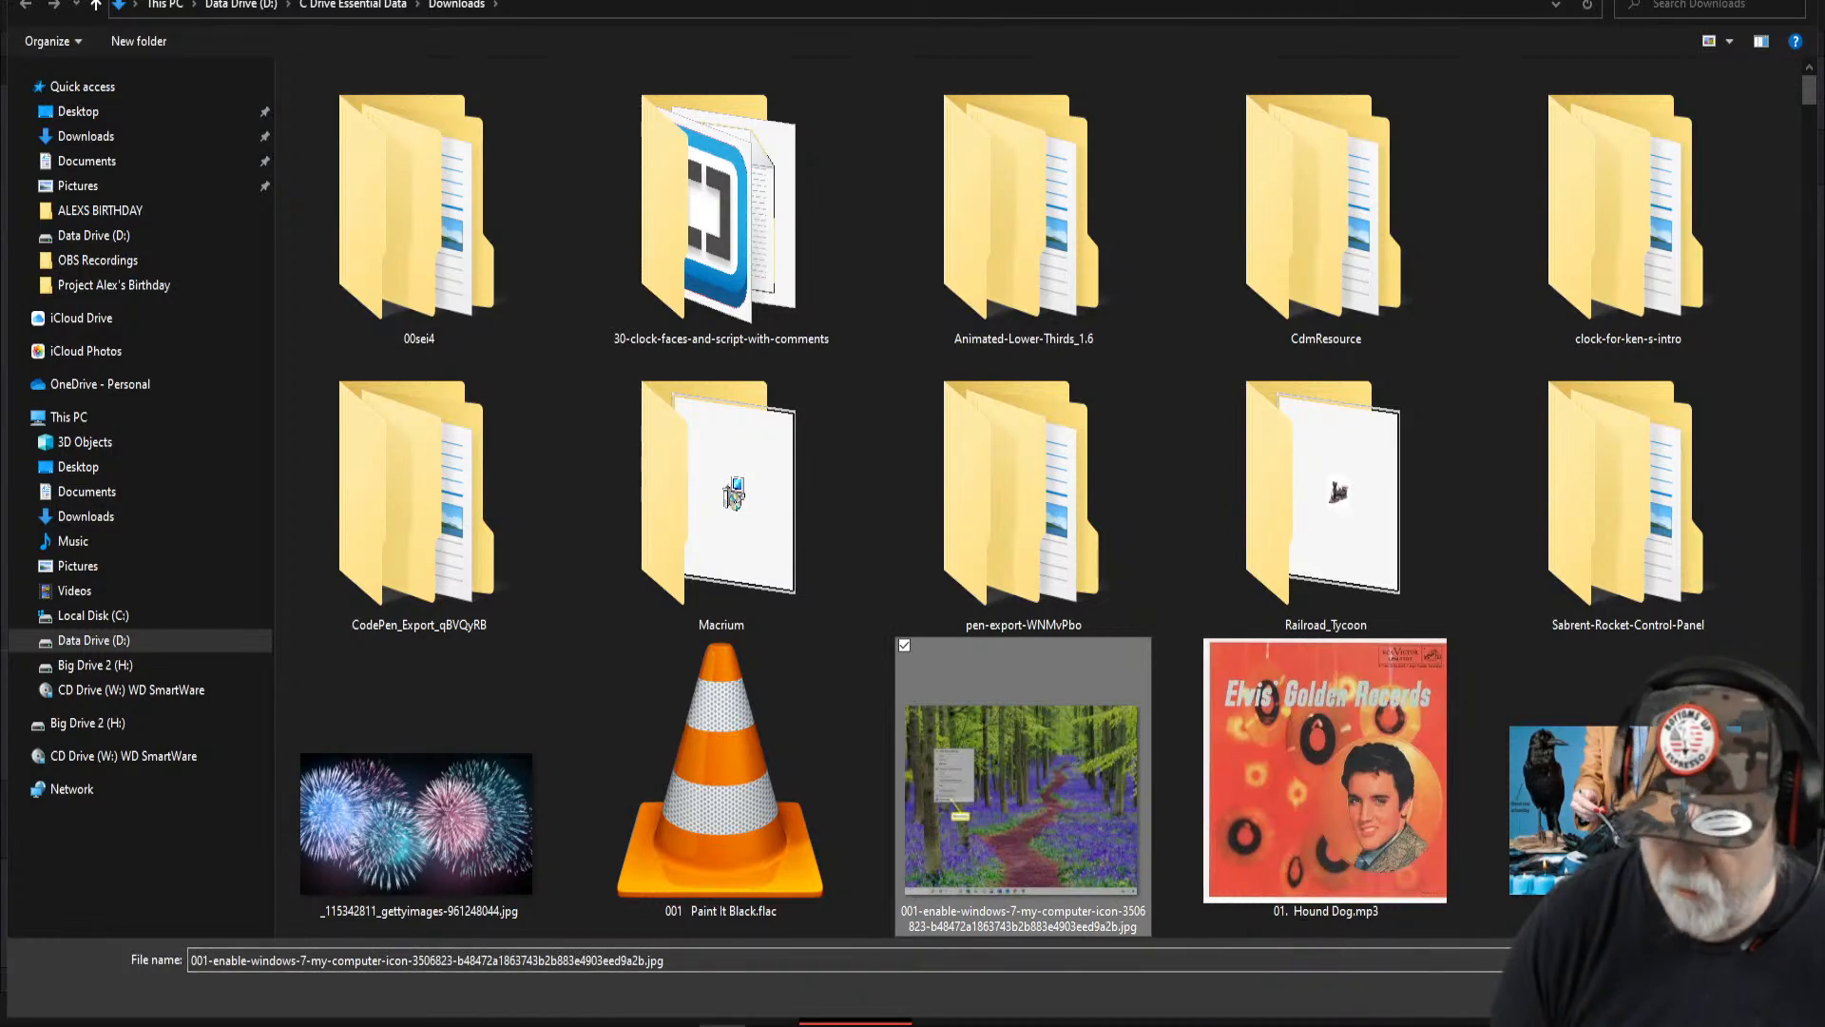
click(1631, 994)
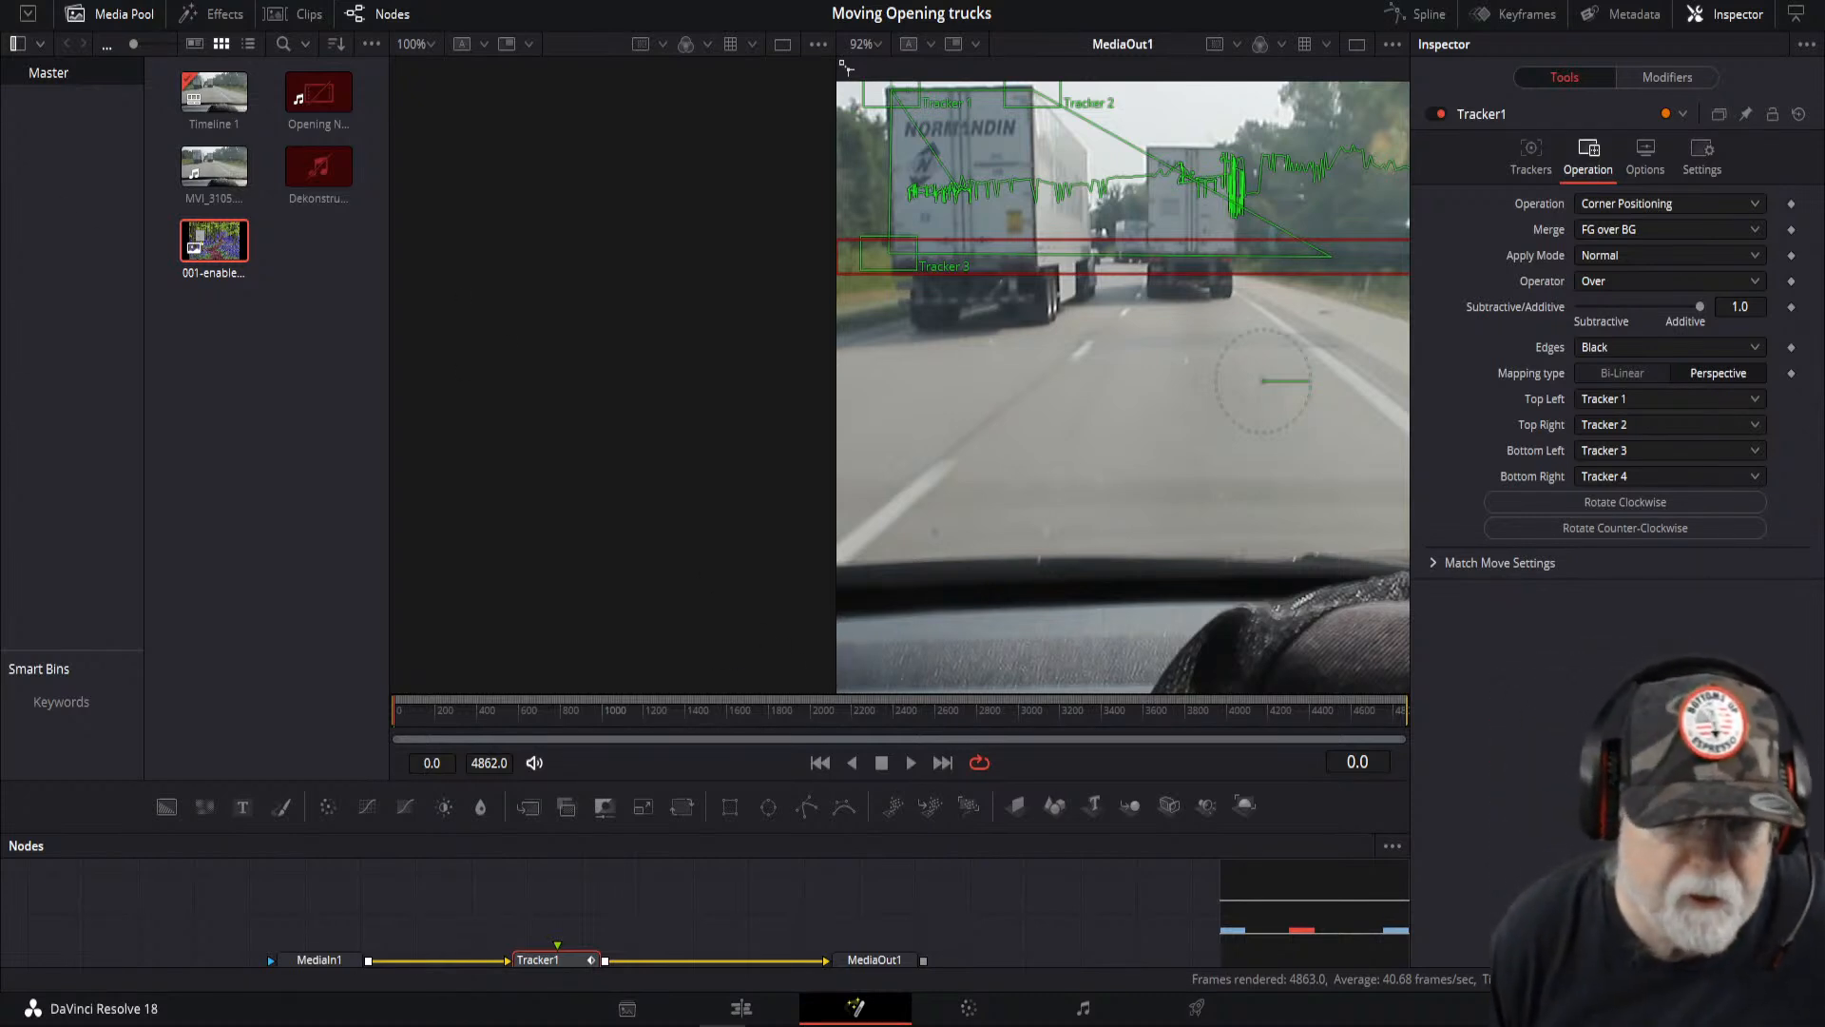
- Add the imported image to the node graph and connect it to the tracker's foreground input
mouse_move(205, 245)
mouse_down()
mouse_move(458, 887)
mouse_move(529, 913)
mouse_move(556, 979)
mouse_move(561, 930)
mouse_up()
drag(631, 833, 643, 618)
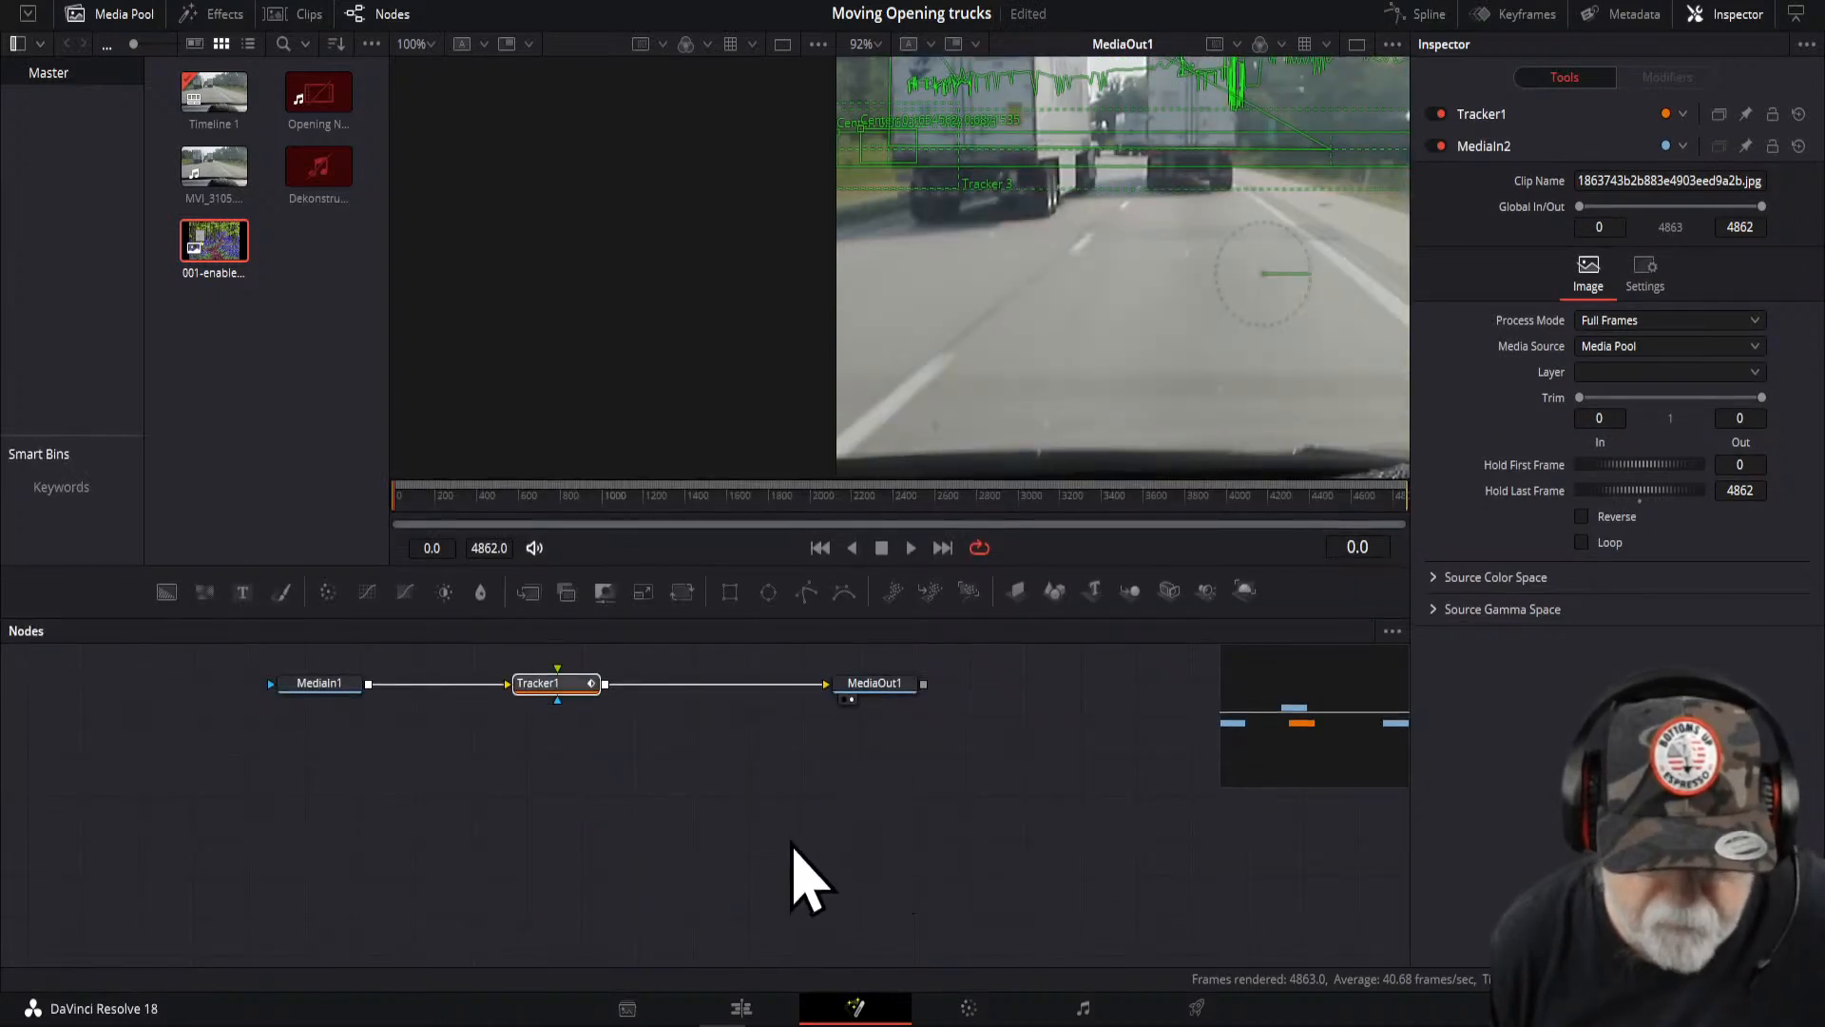
scroll(792, 882, up, 3)
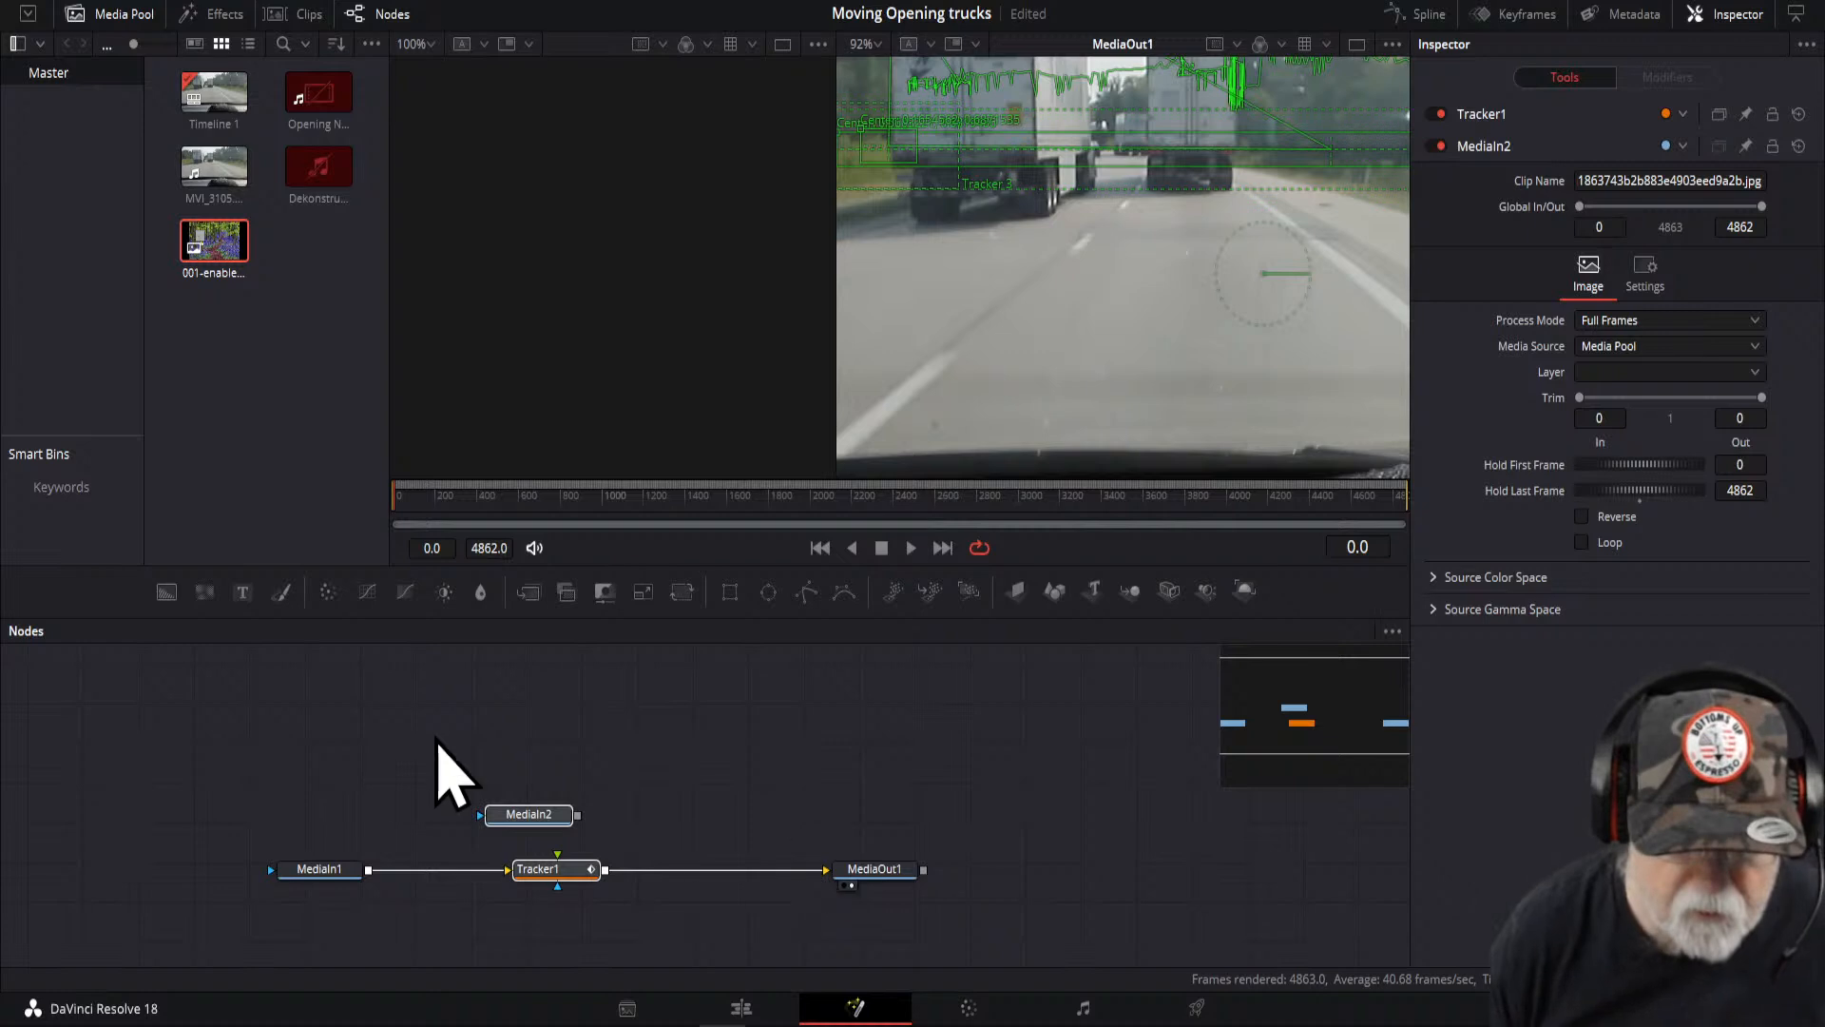
drag(579, 816, 571, 886)
drag(557, 822, 590, 777)
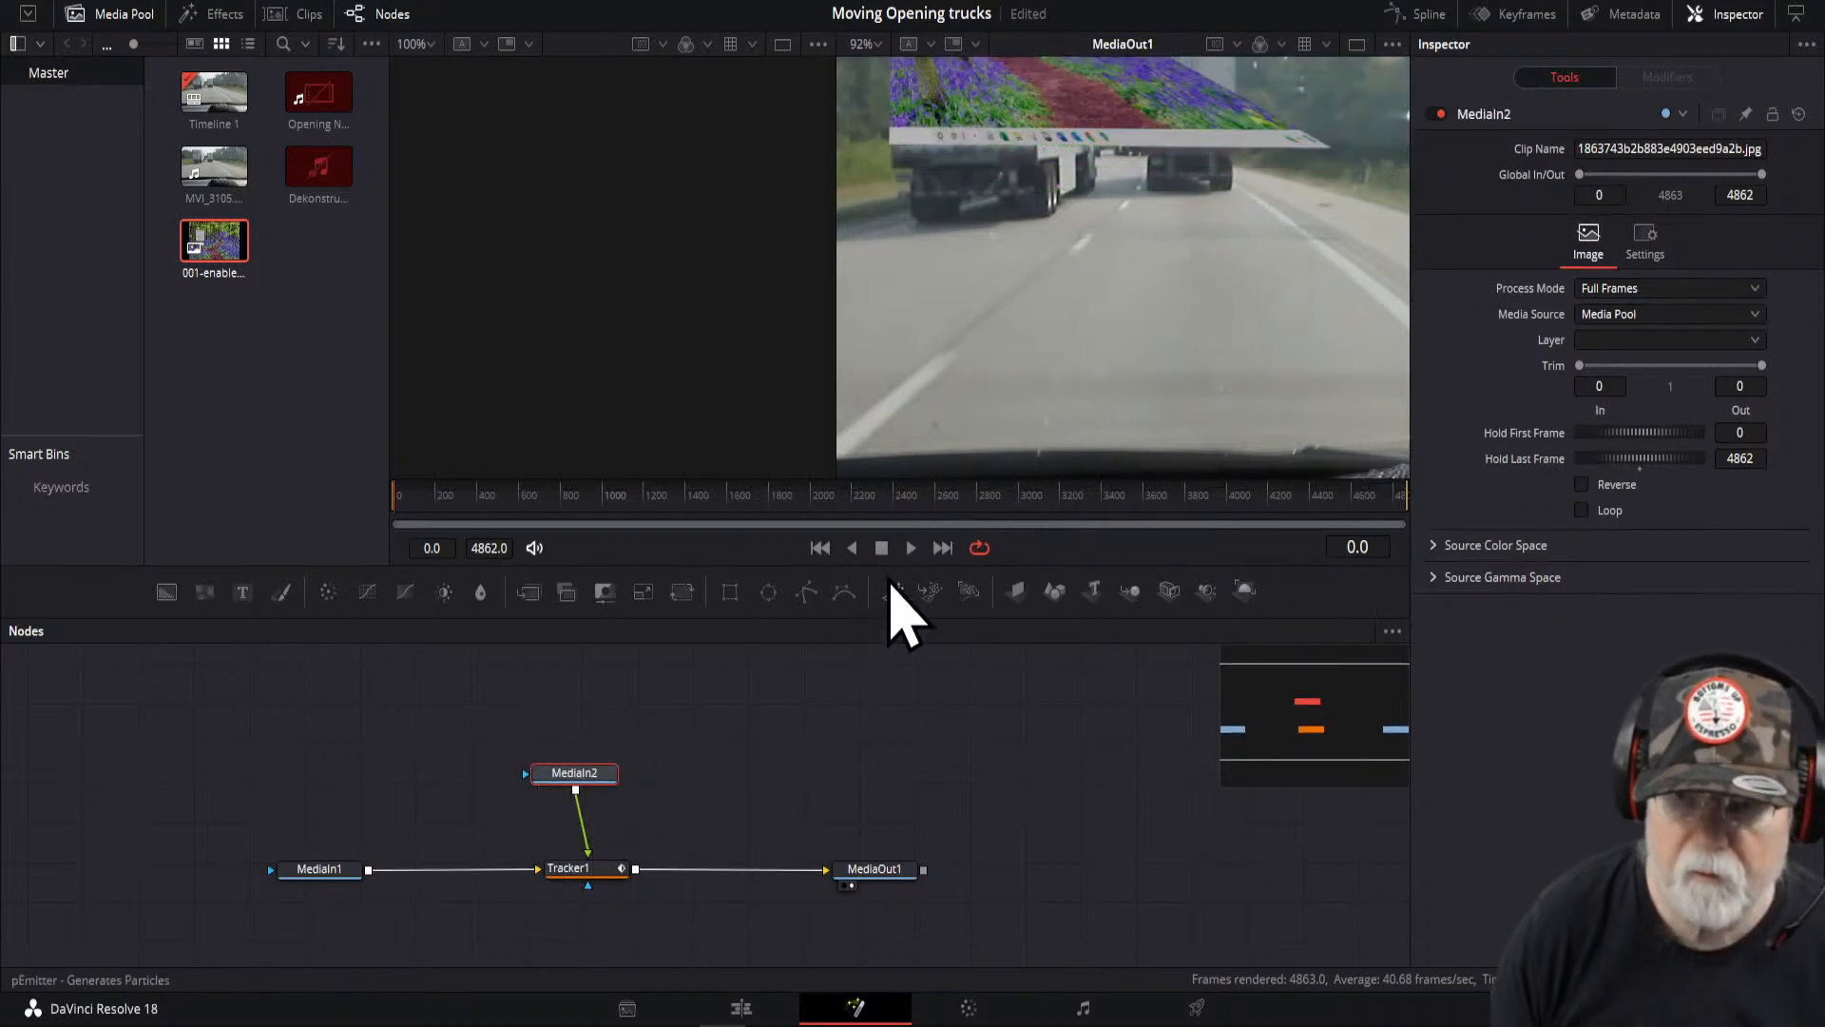
- Select the tracker and move the bottom-right corner so the image fits the trailer, tidying the image node
scroll(906, 397, down, 1)
scroll(911, 395, up, 3)
scroll(920, 397, down, 1)
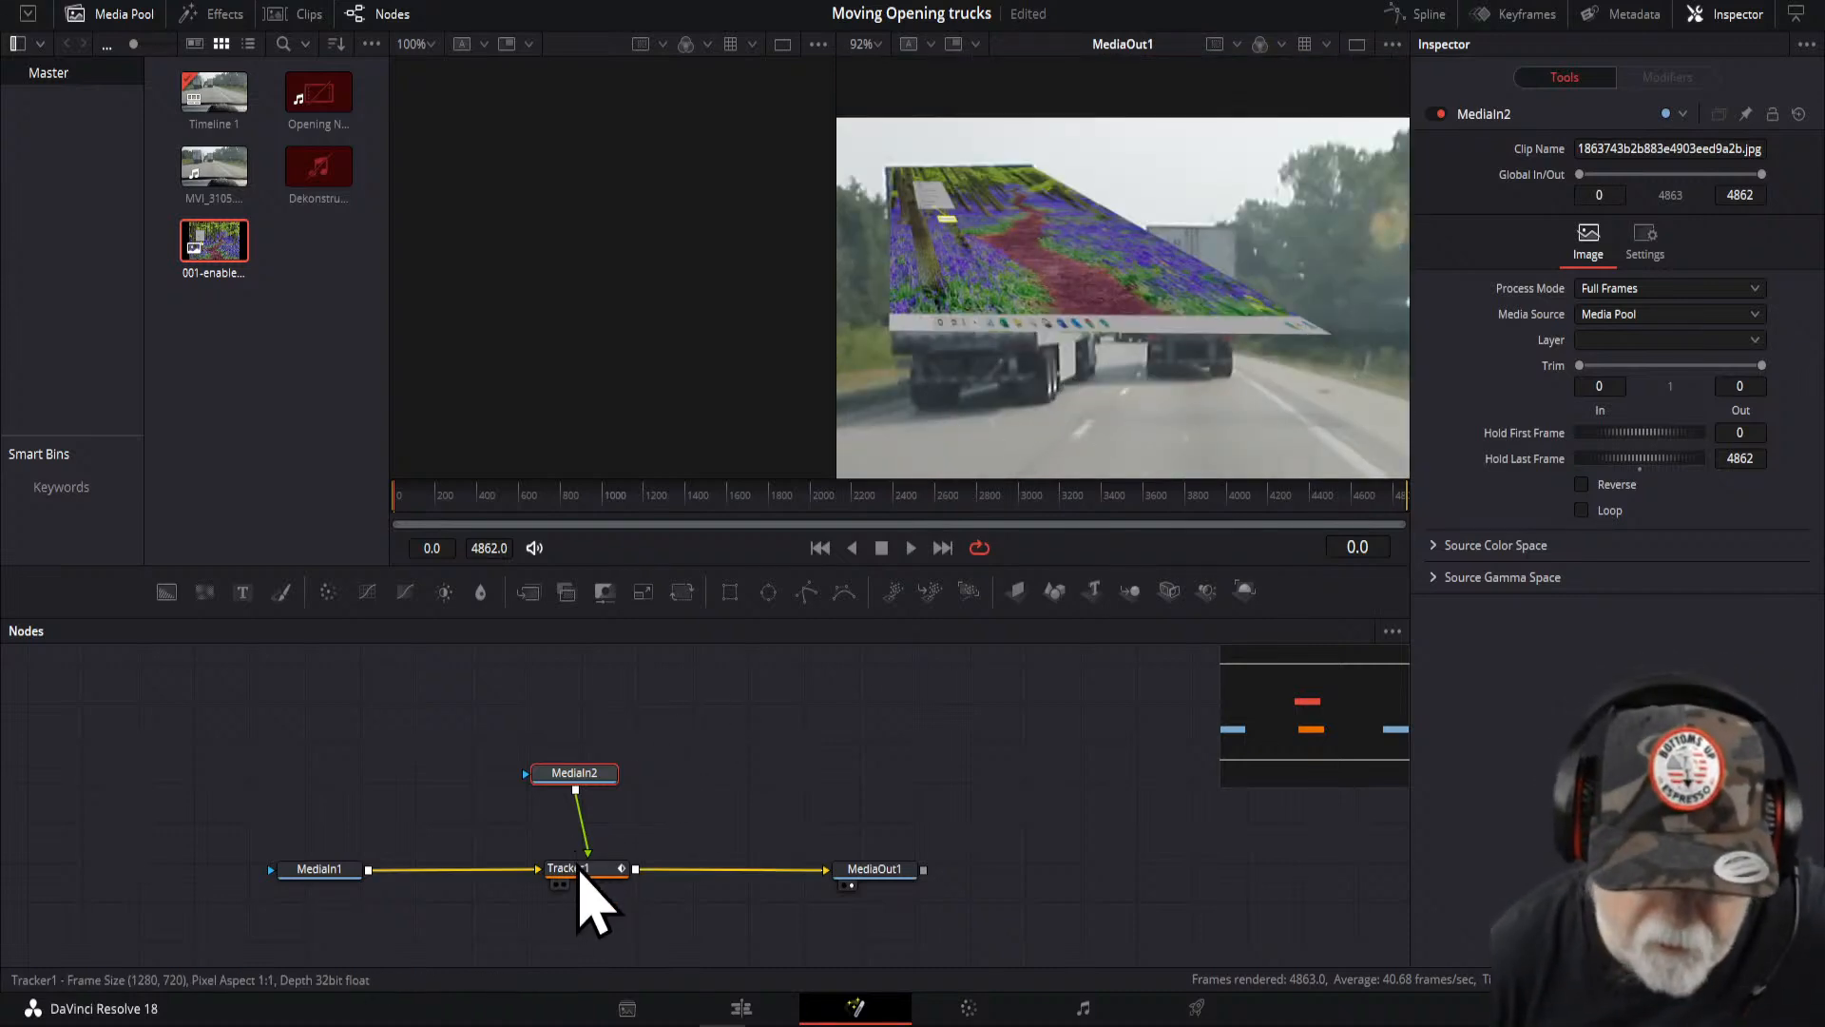
click(597, 862)
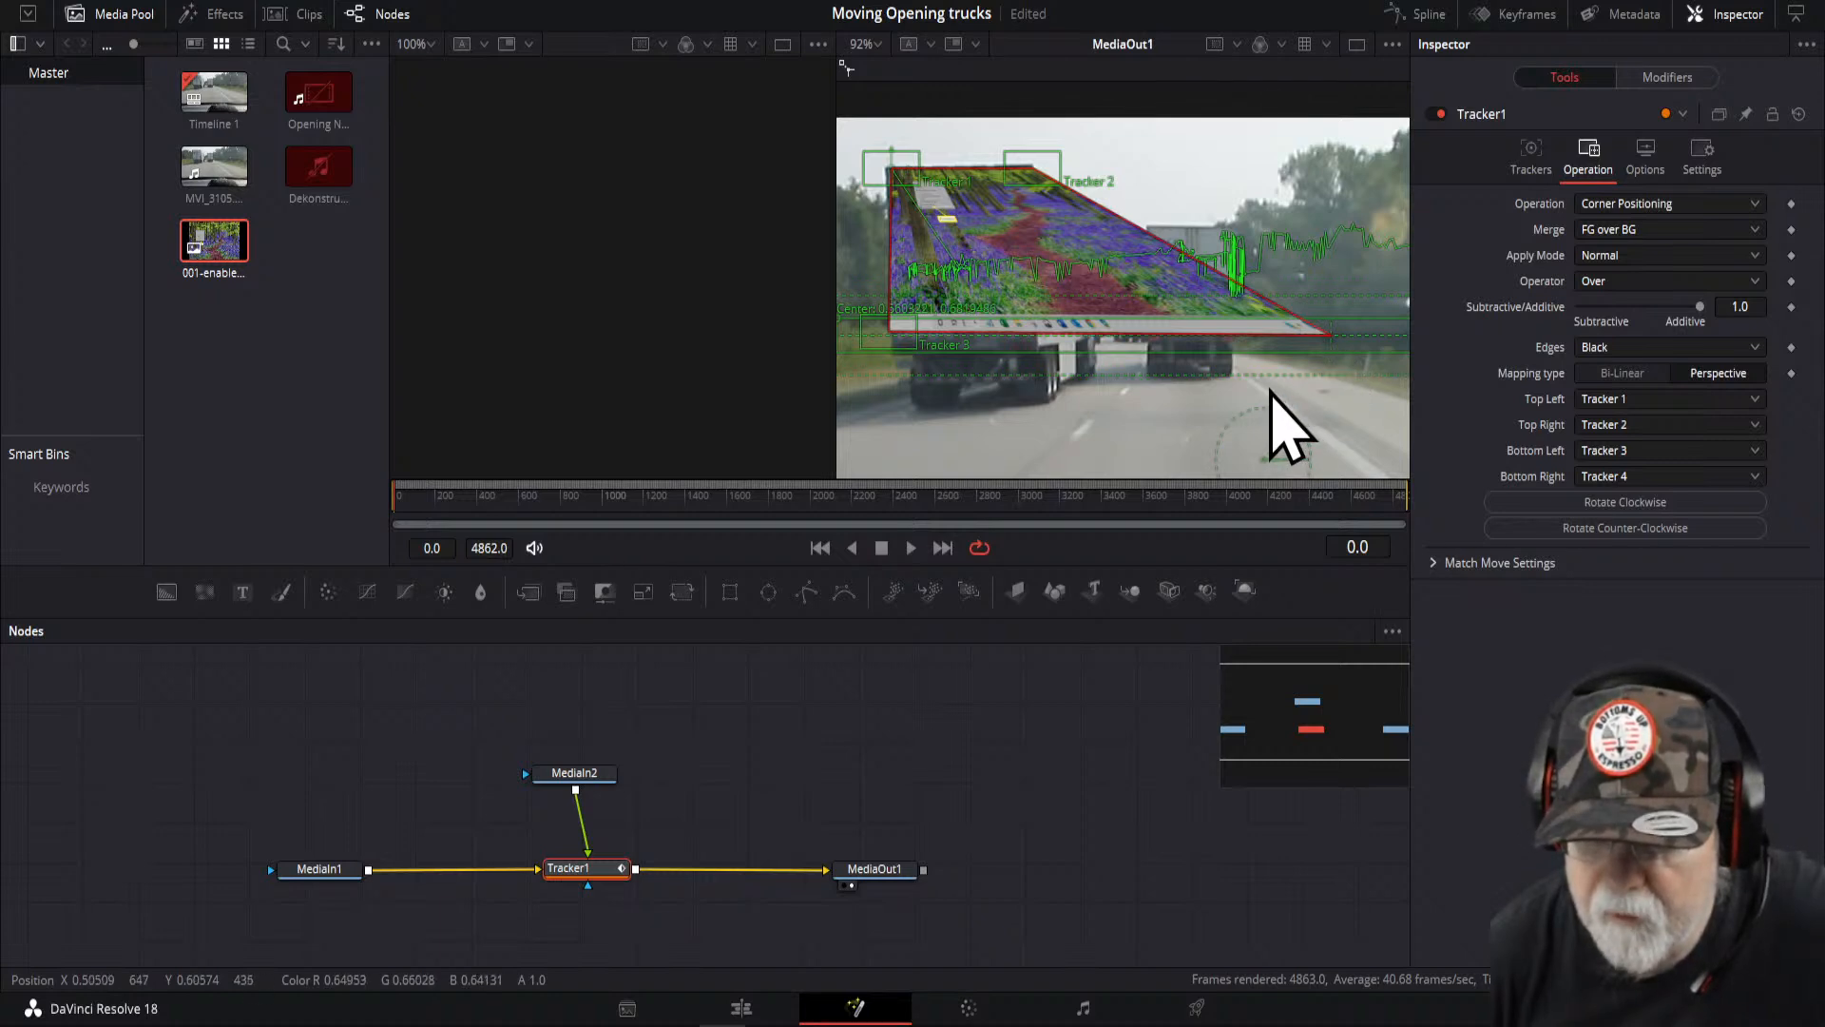
drag(1203, 382, 1256, 377)
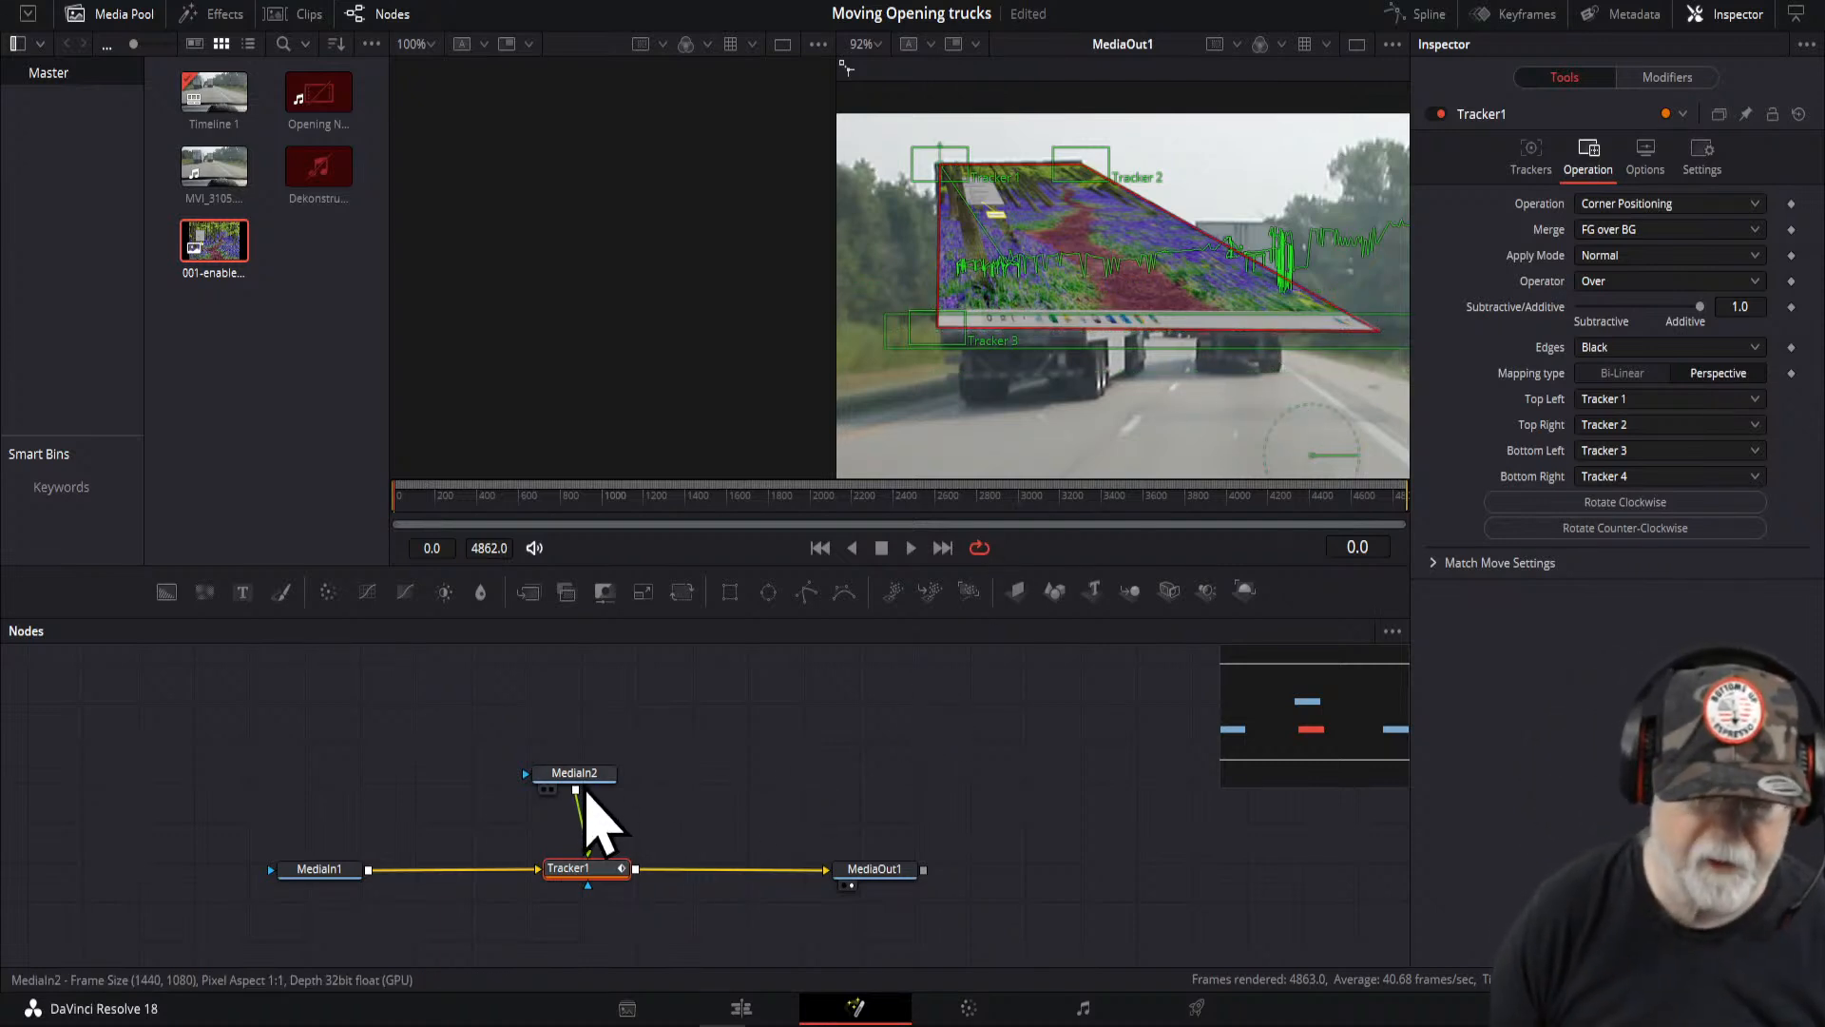
drag(583, 774, 595, 772)
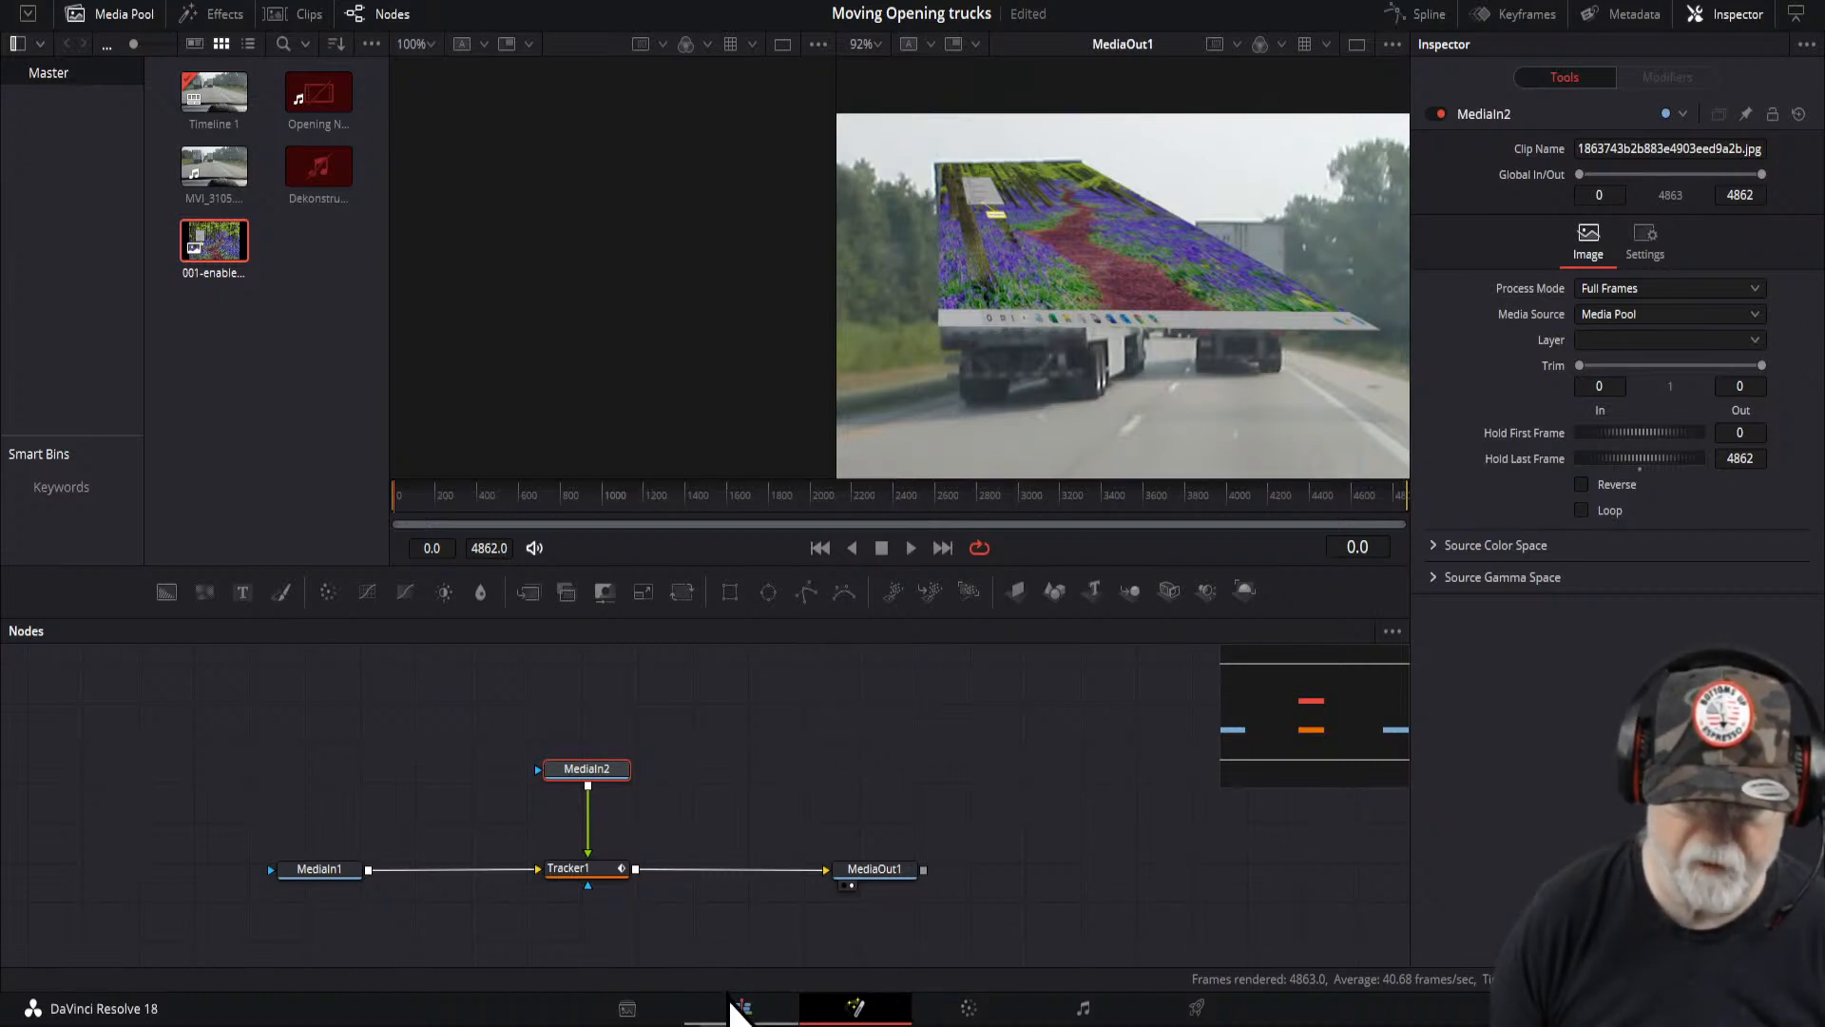
- Switch to the Edit page and play back the timeline to review the composite on the truck
click(740, 1010)
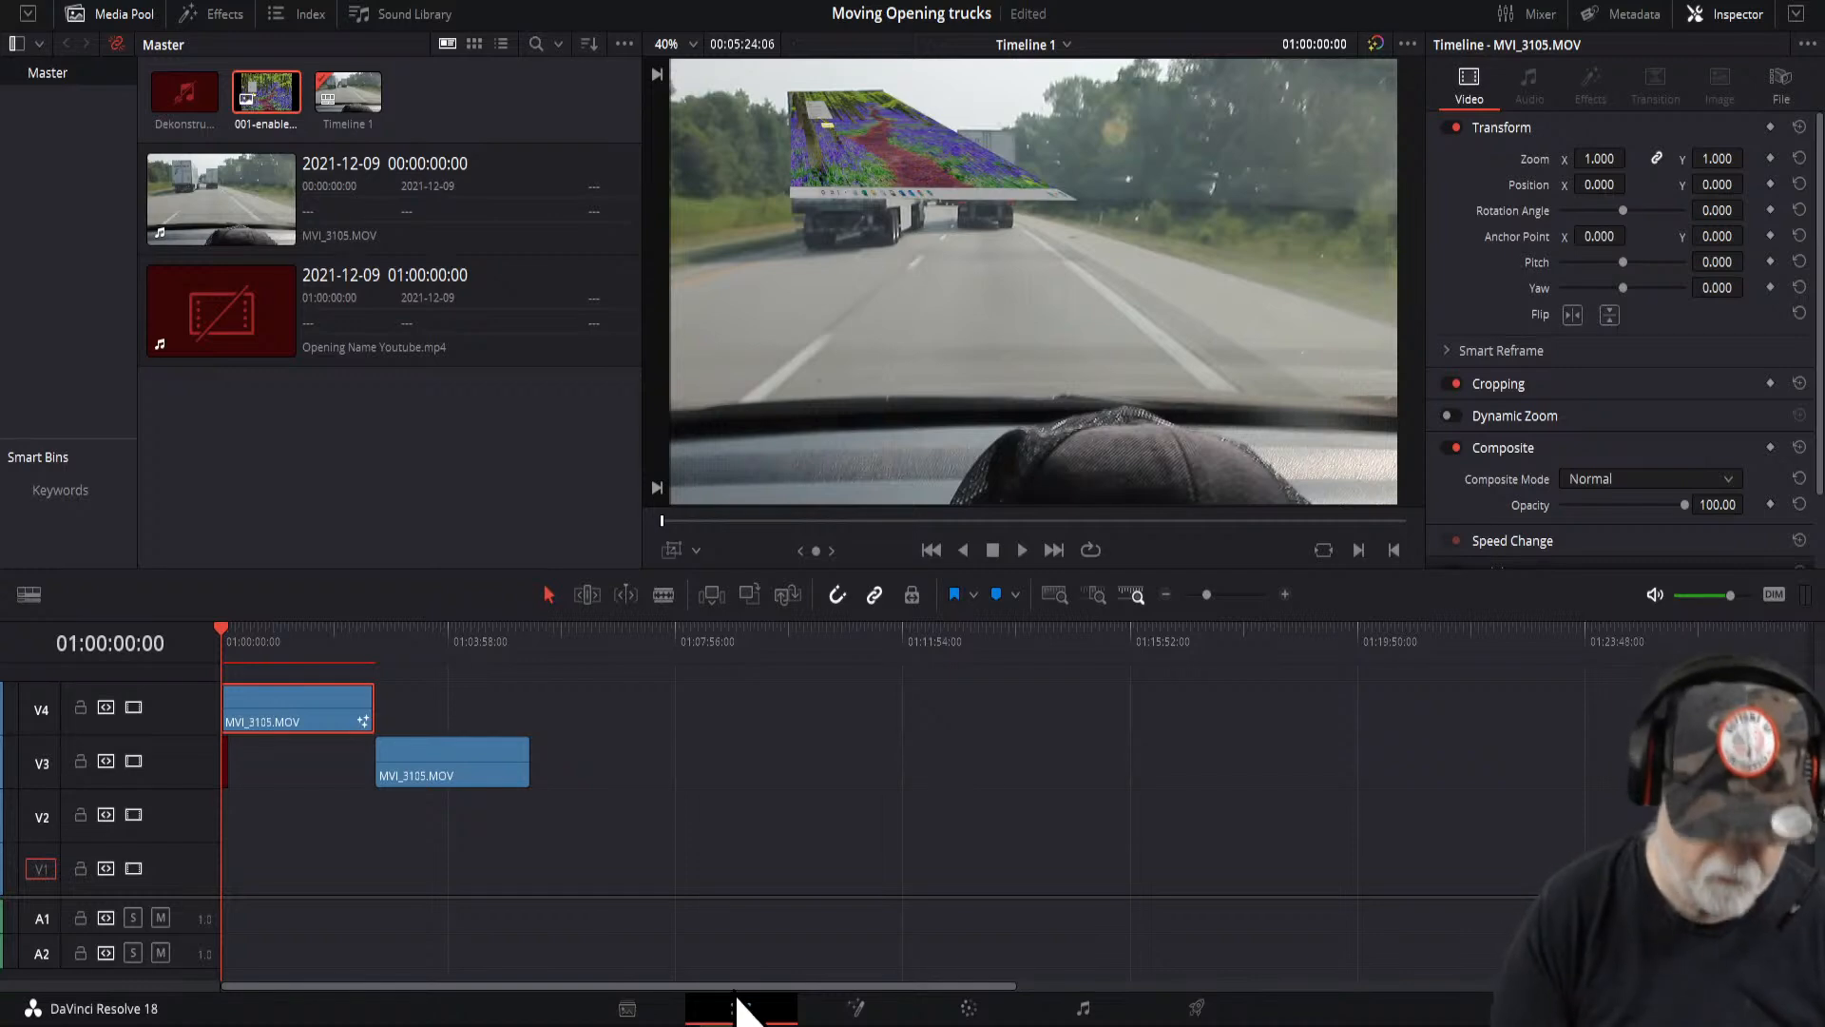
key(space)
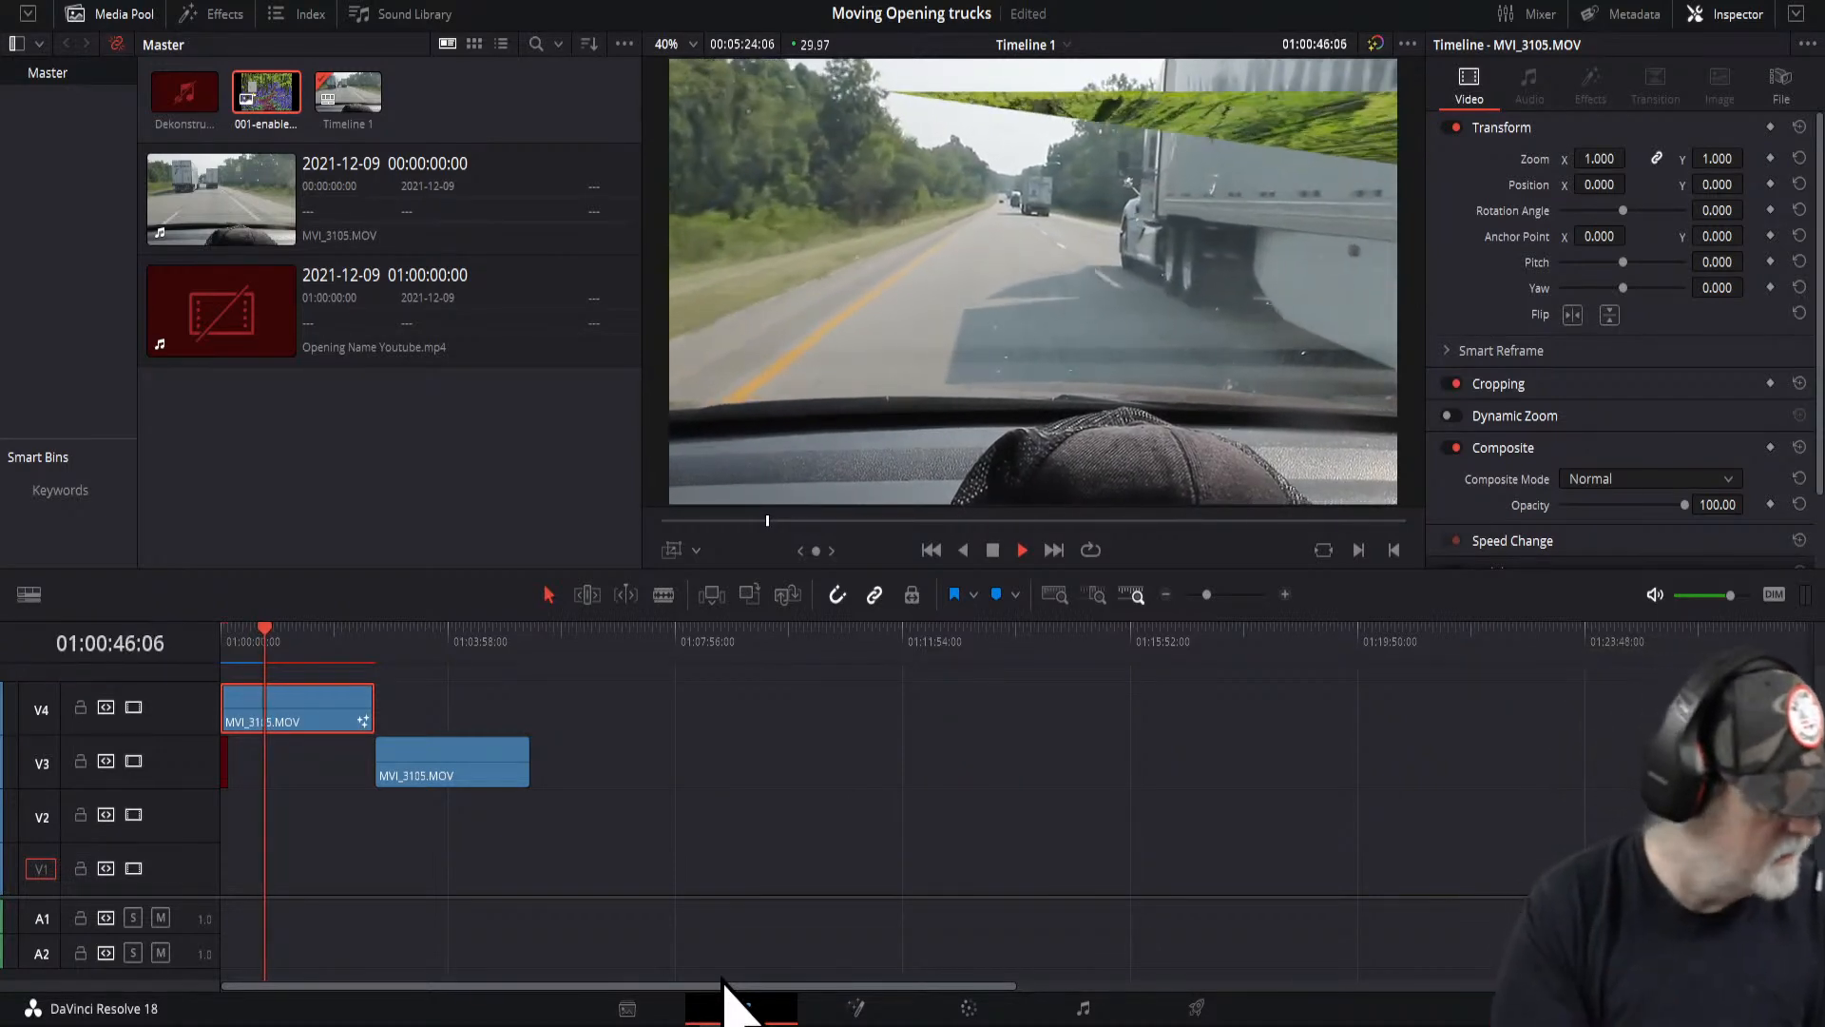
click(993, 553)
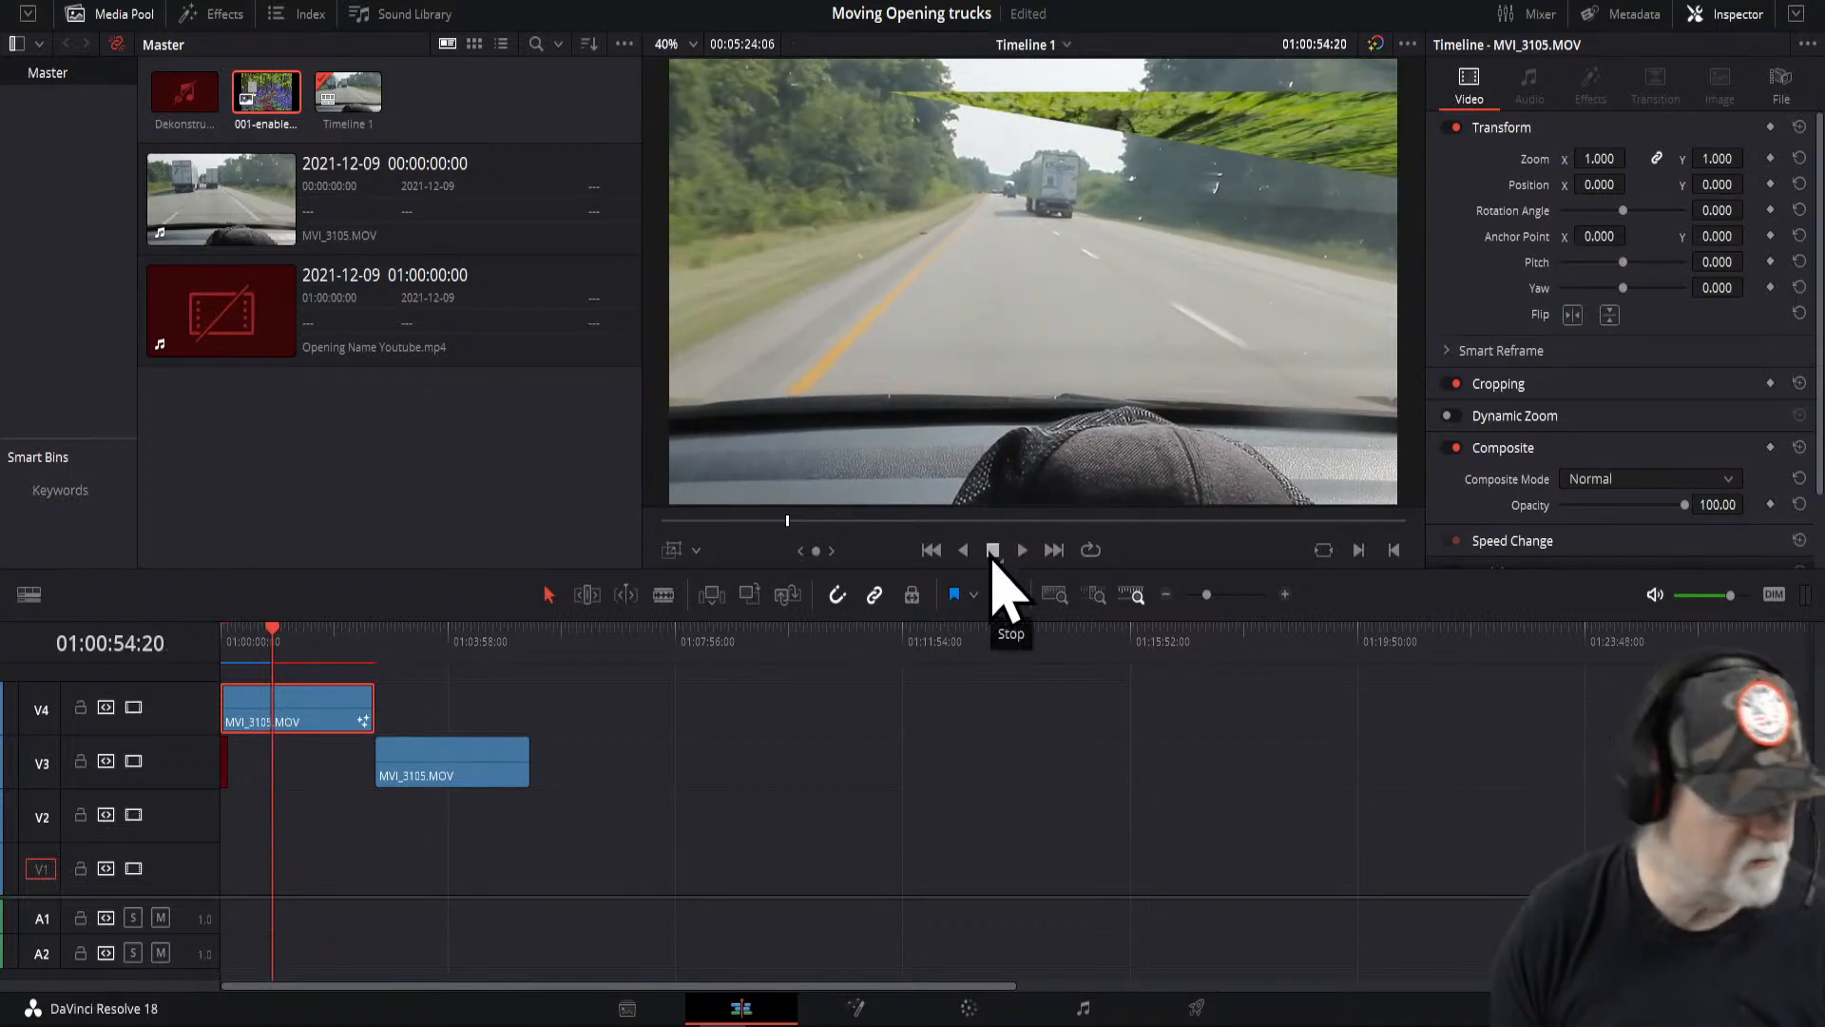